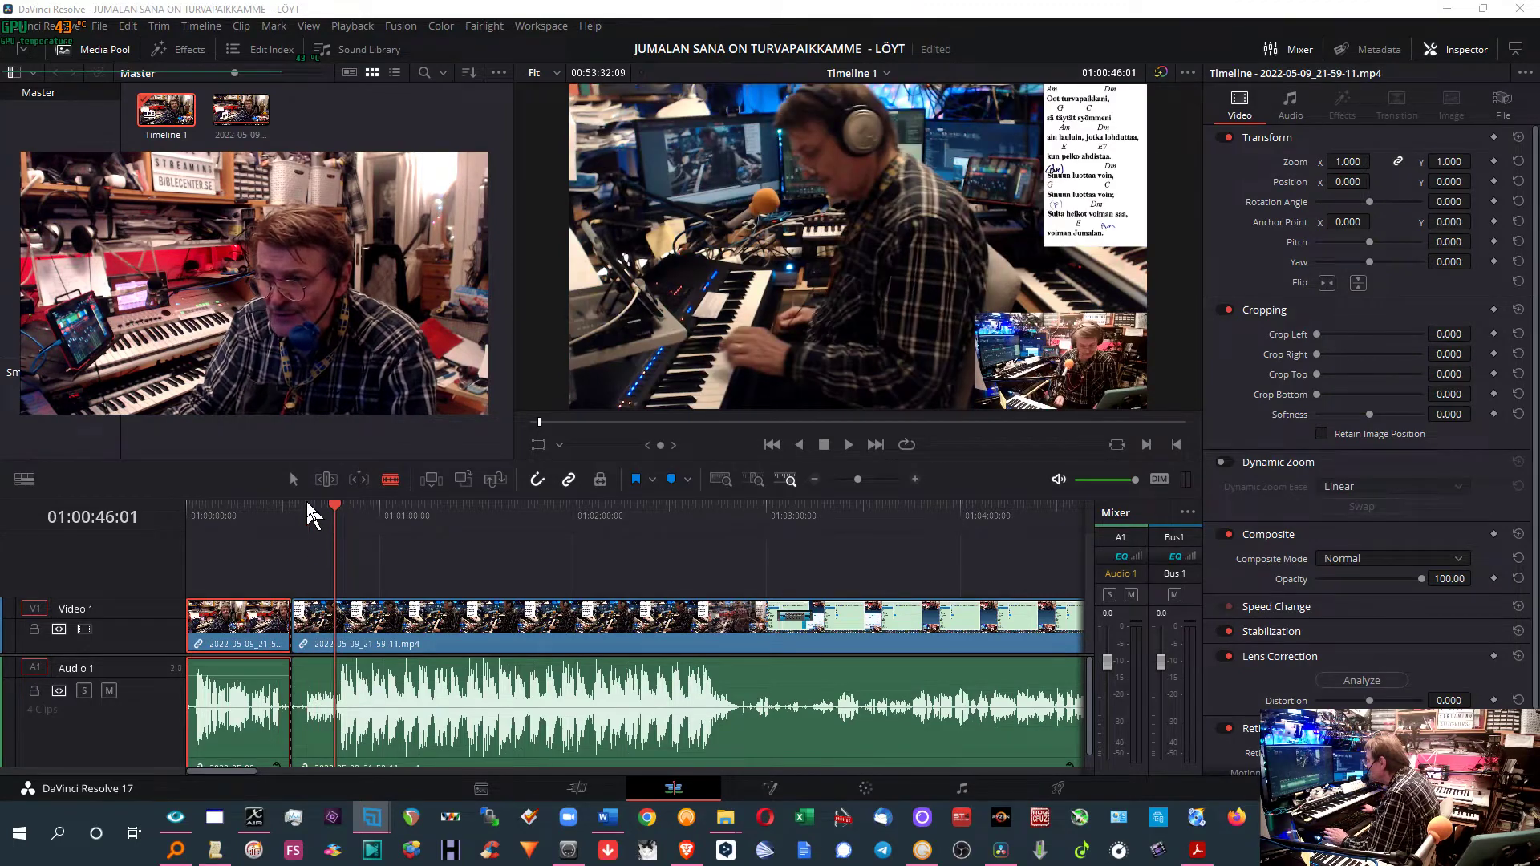
Replay the recording from about 01:00:32, skipping ahead to 01:00:52 before stopping
left_click(298, 507)
key("space")
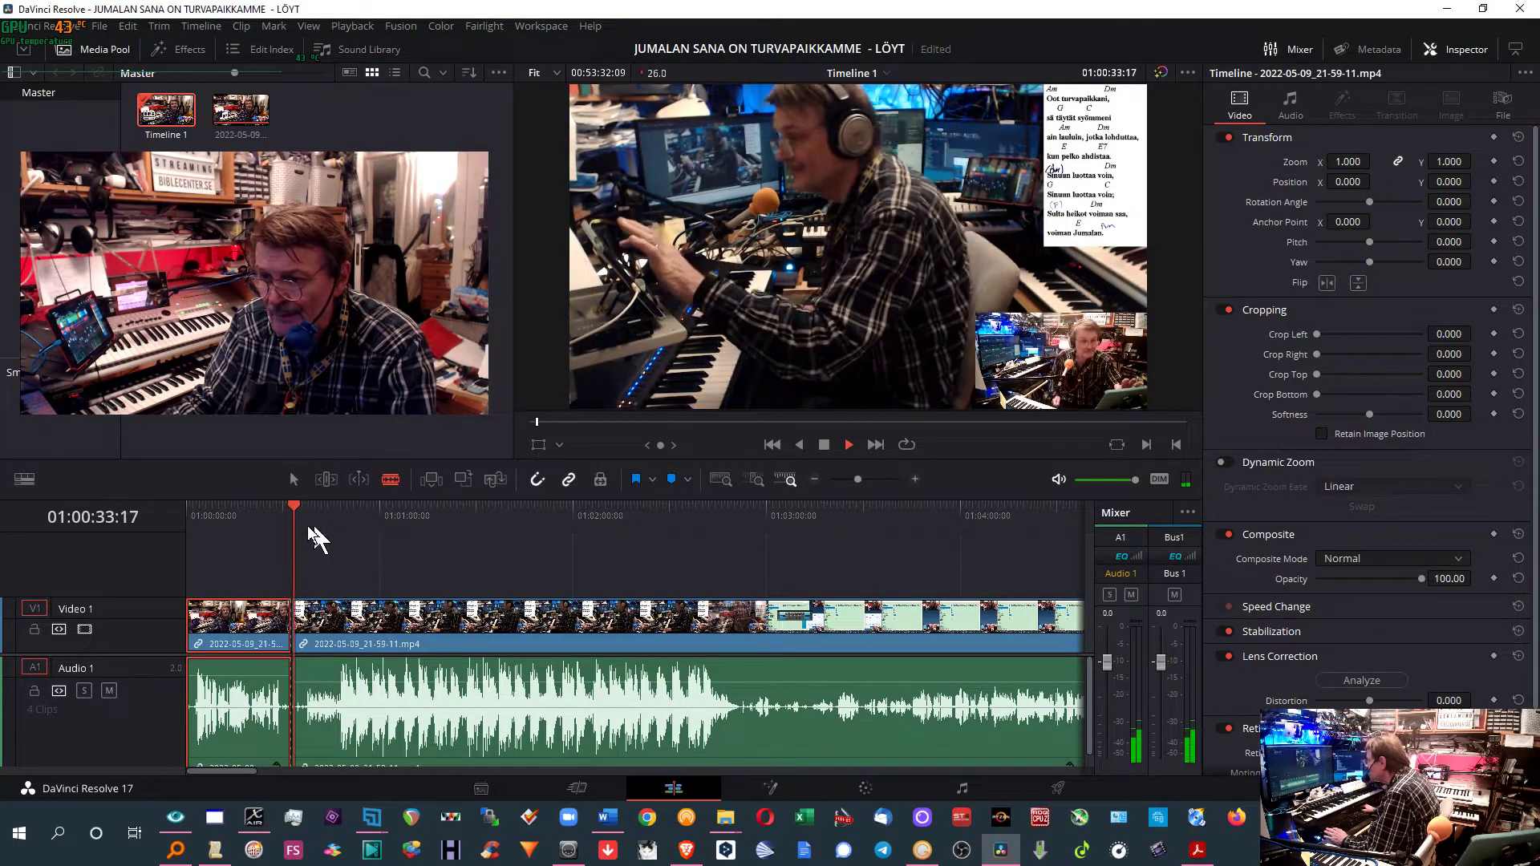
left_click(357, 518)
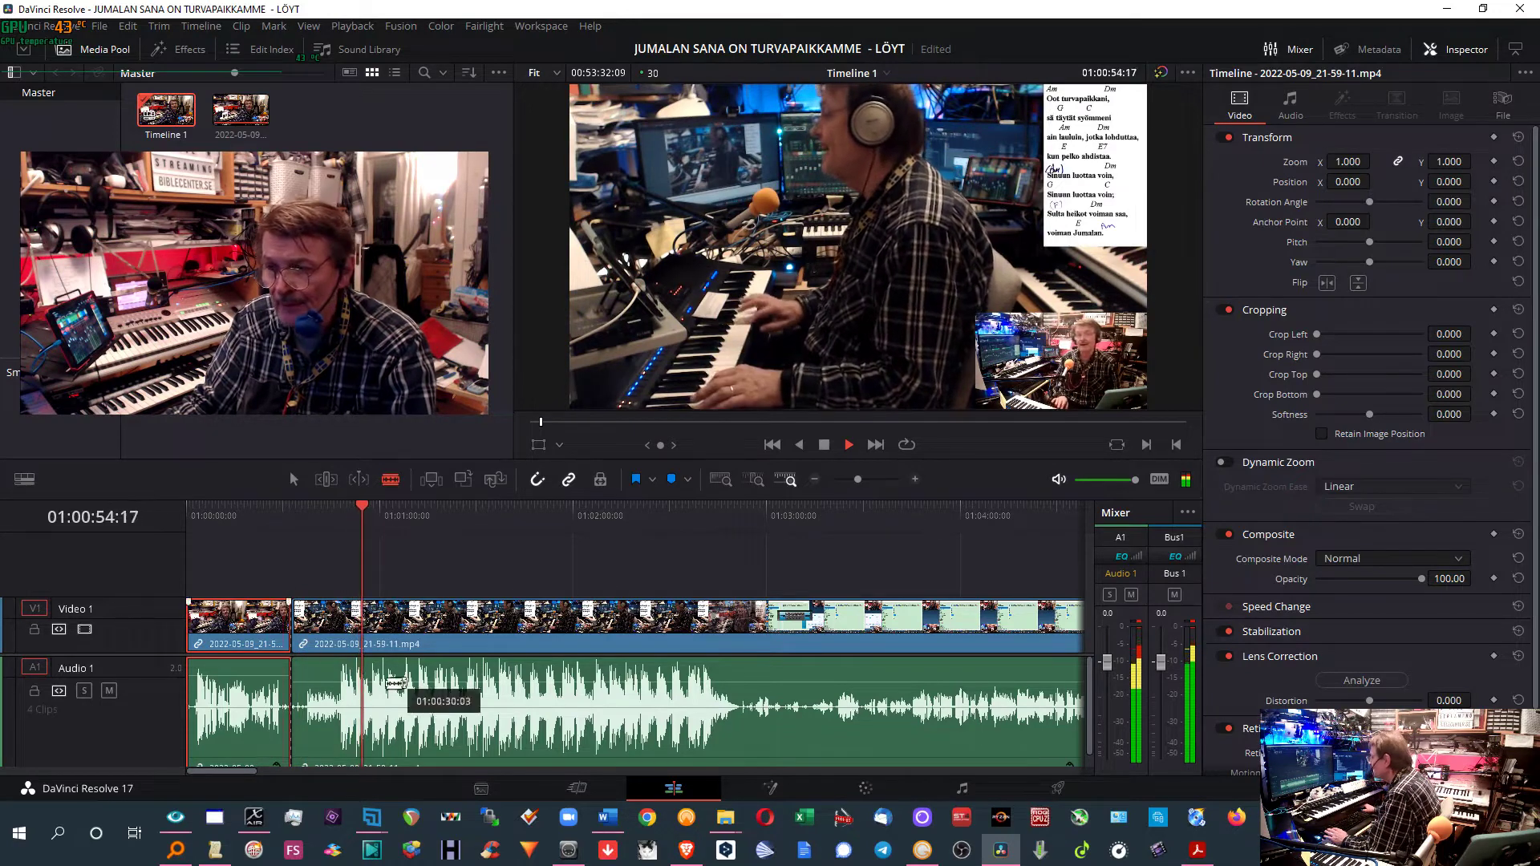
key("space")
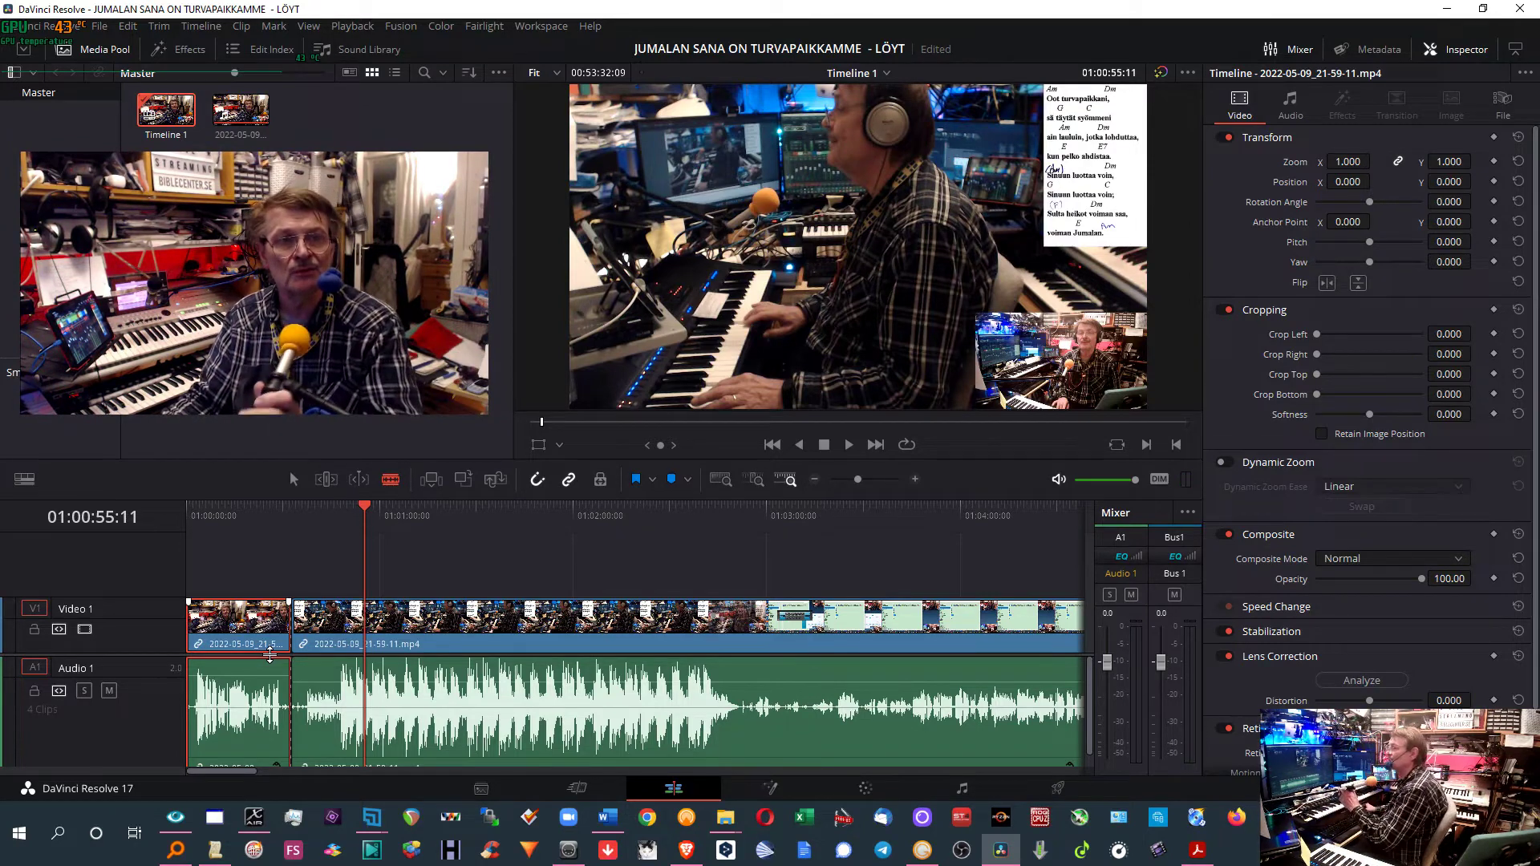
Select the short opening clip and keep playing, stopping at 01:01:10:26
left_click(269, 655)
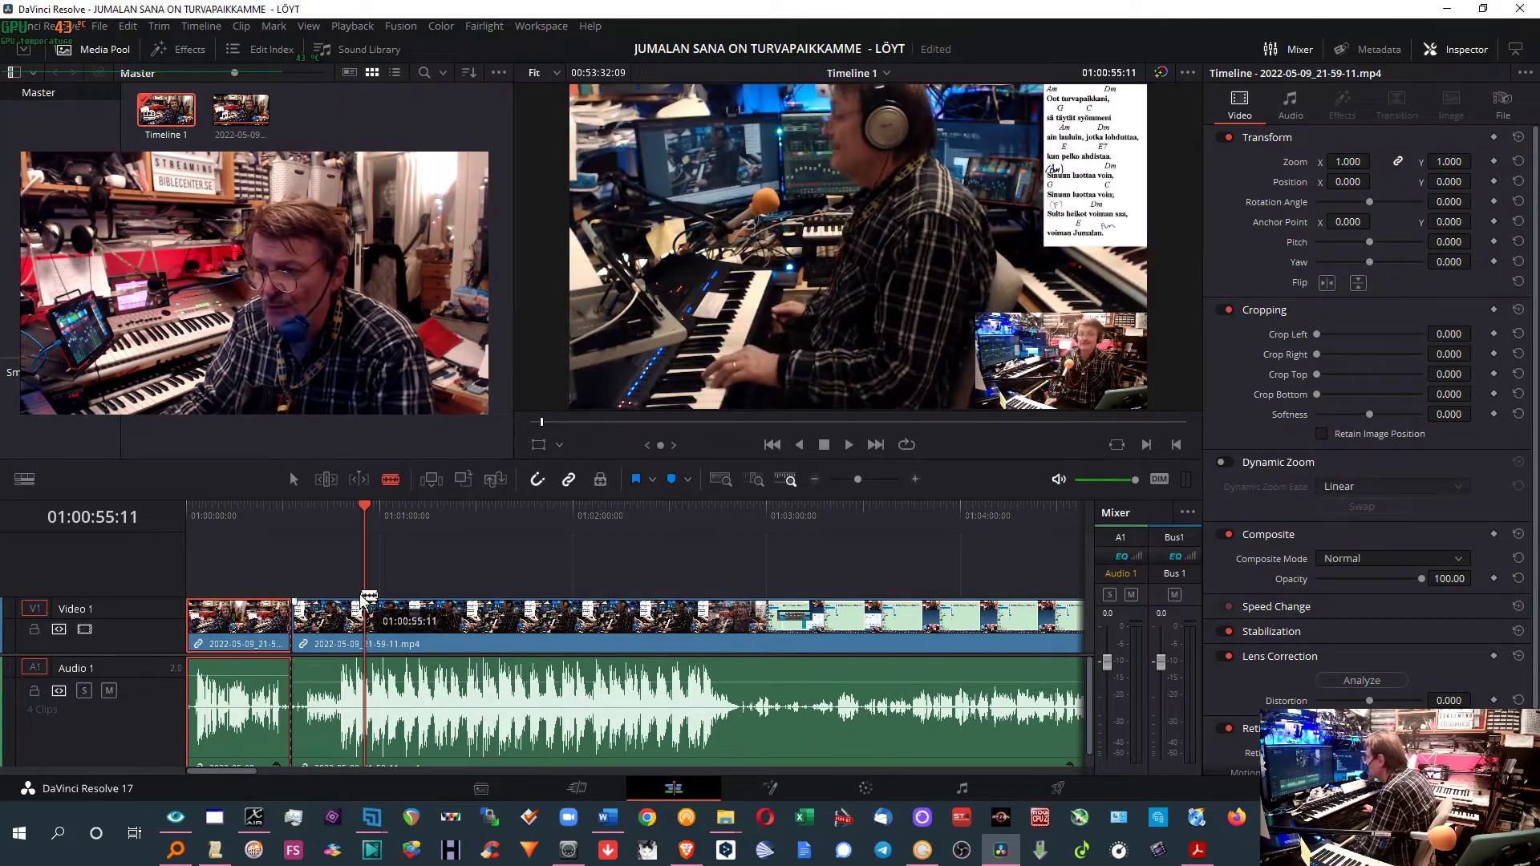
key("space")
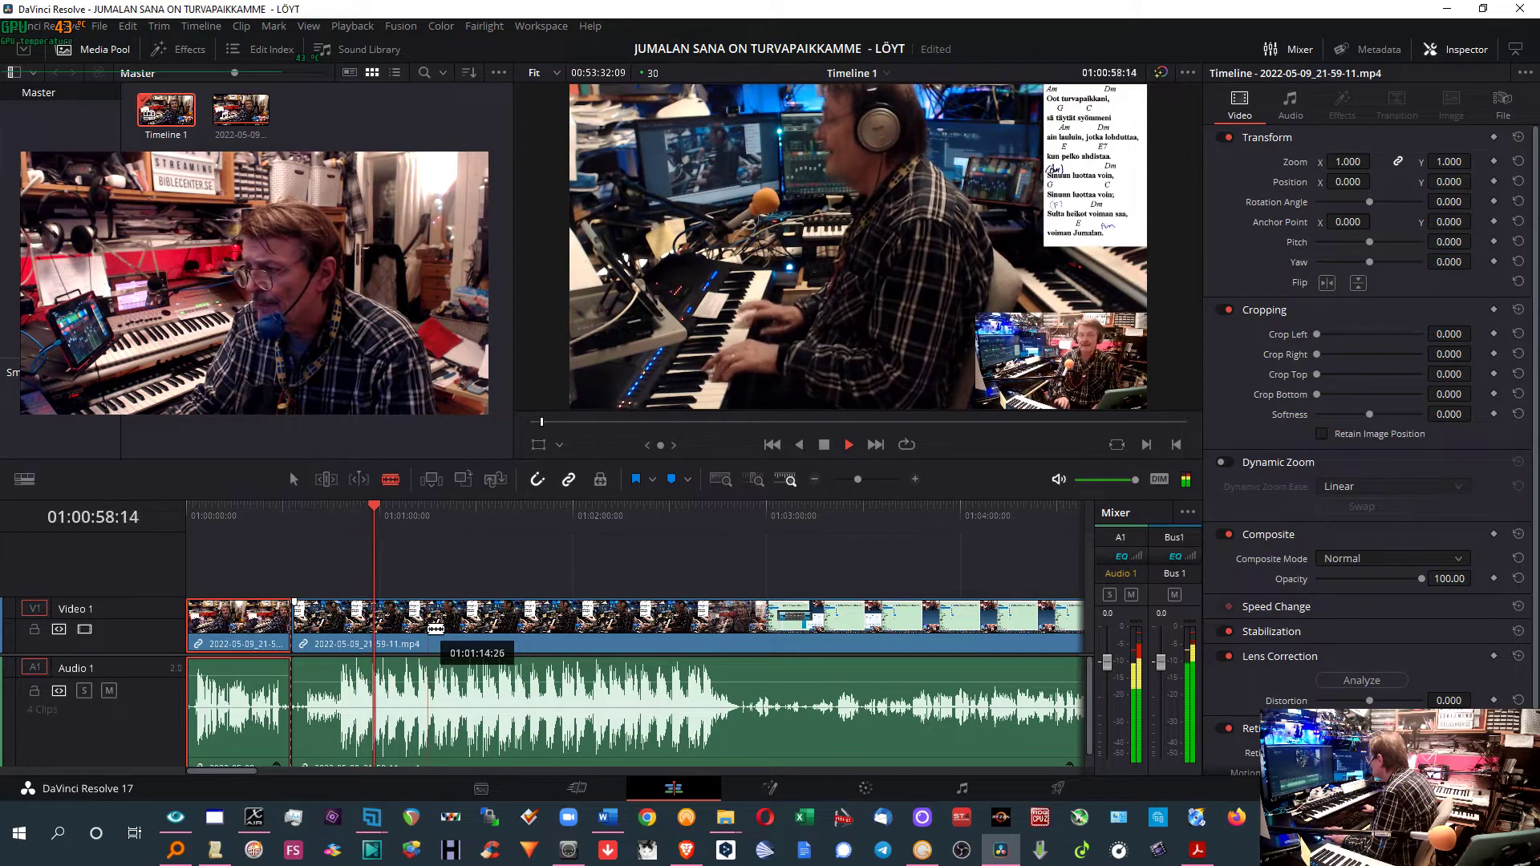
key("space")
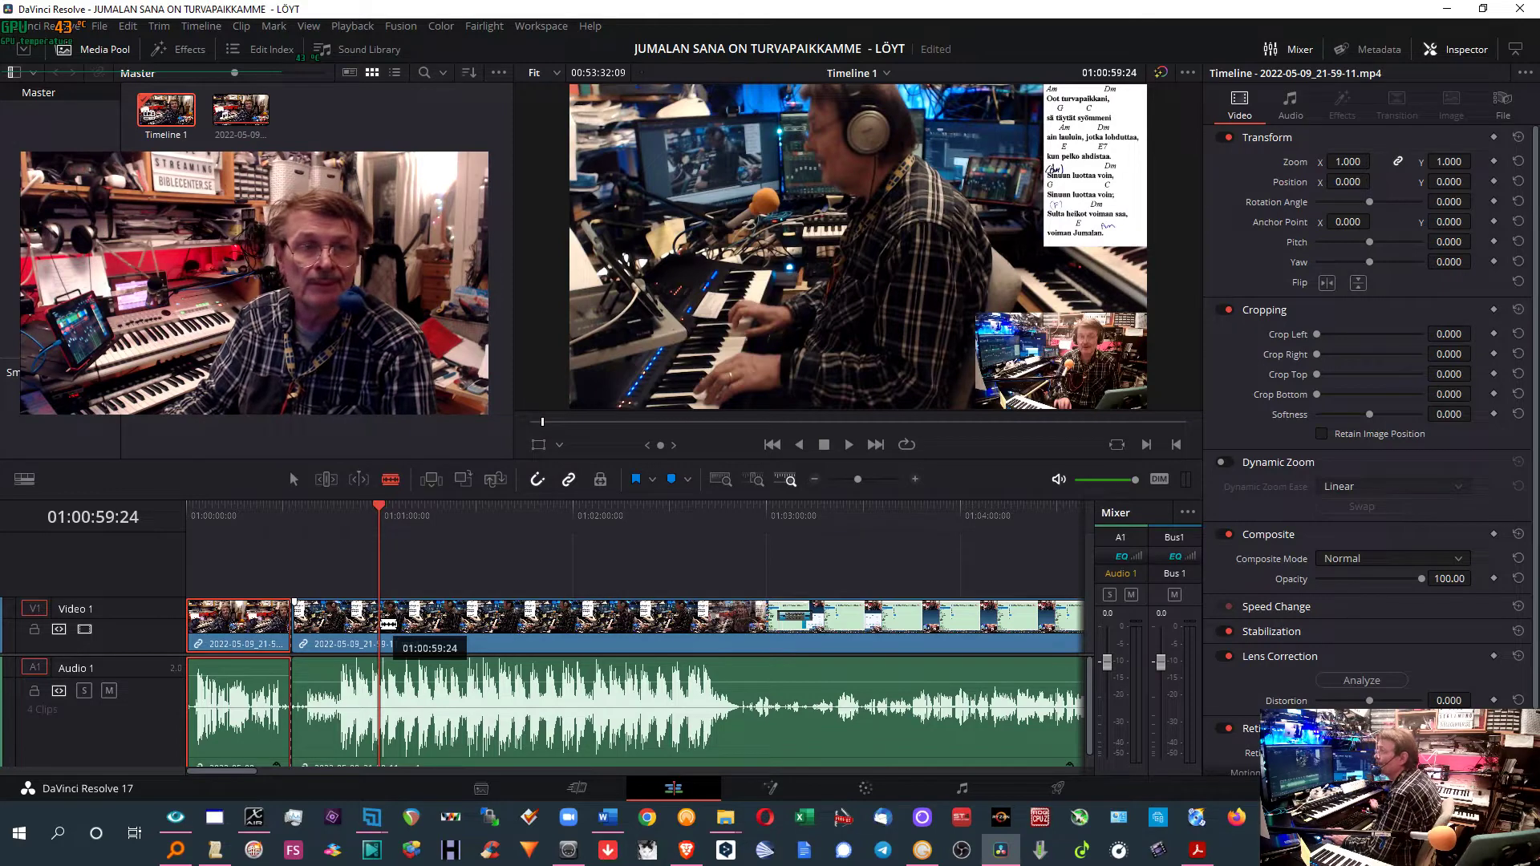
key("space")
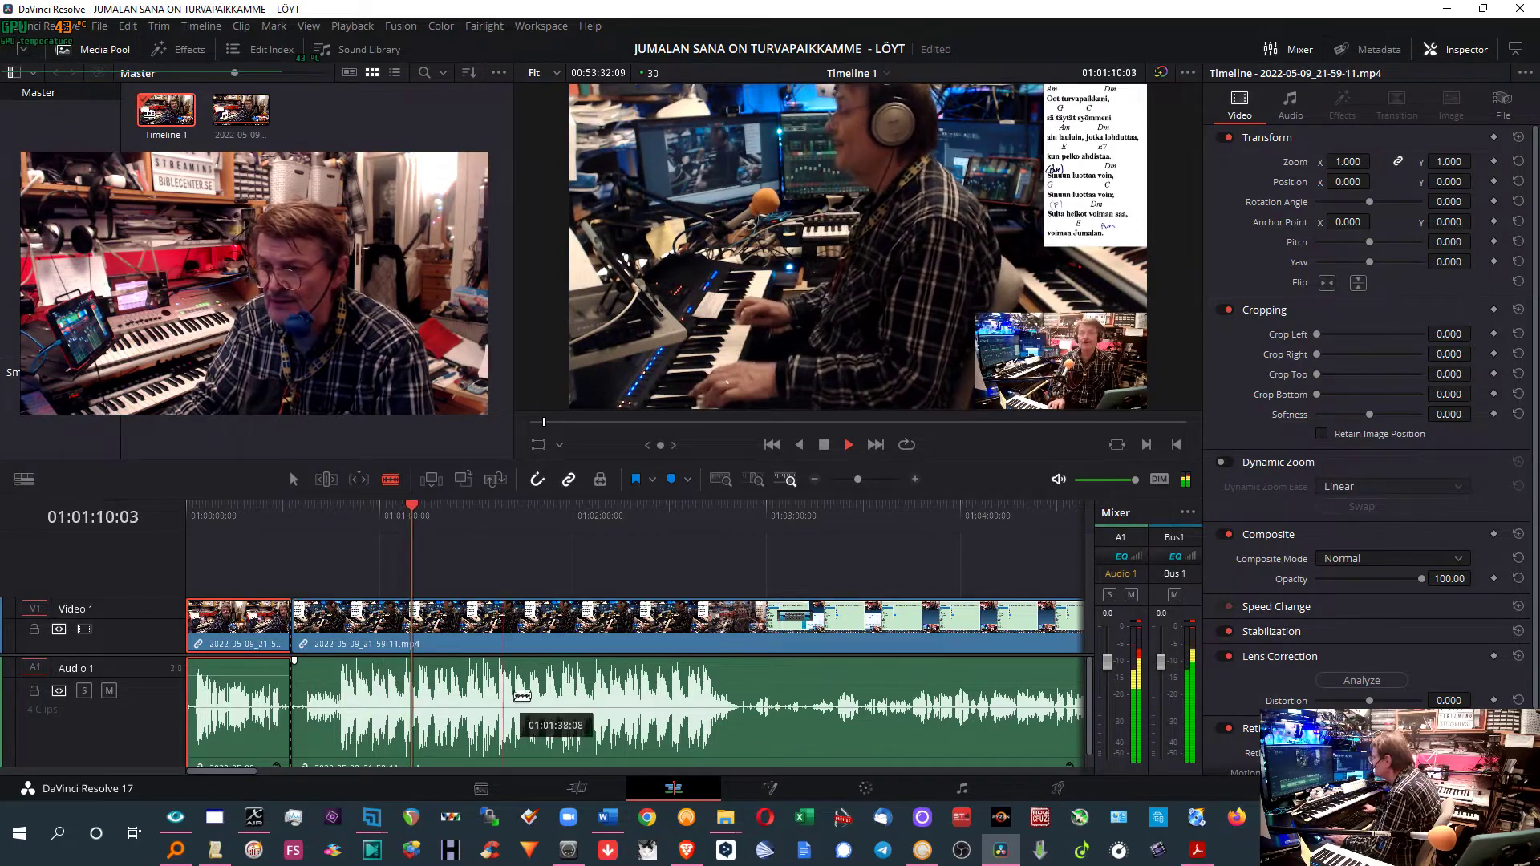
key("space")
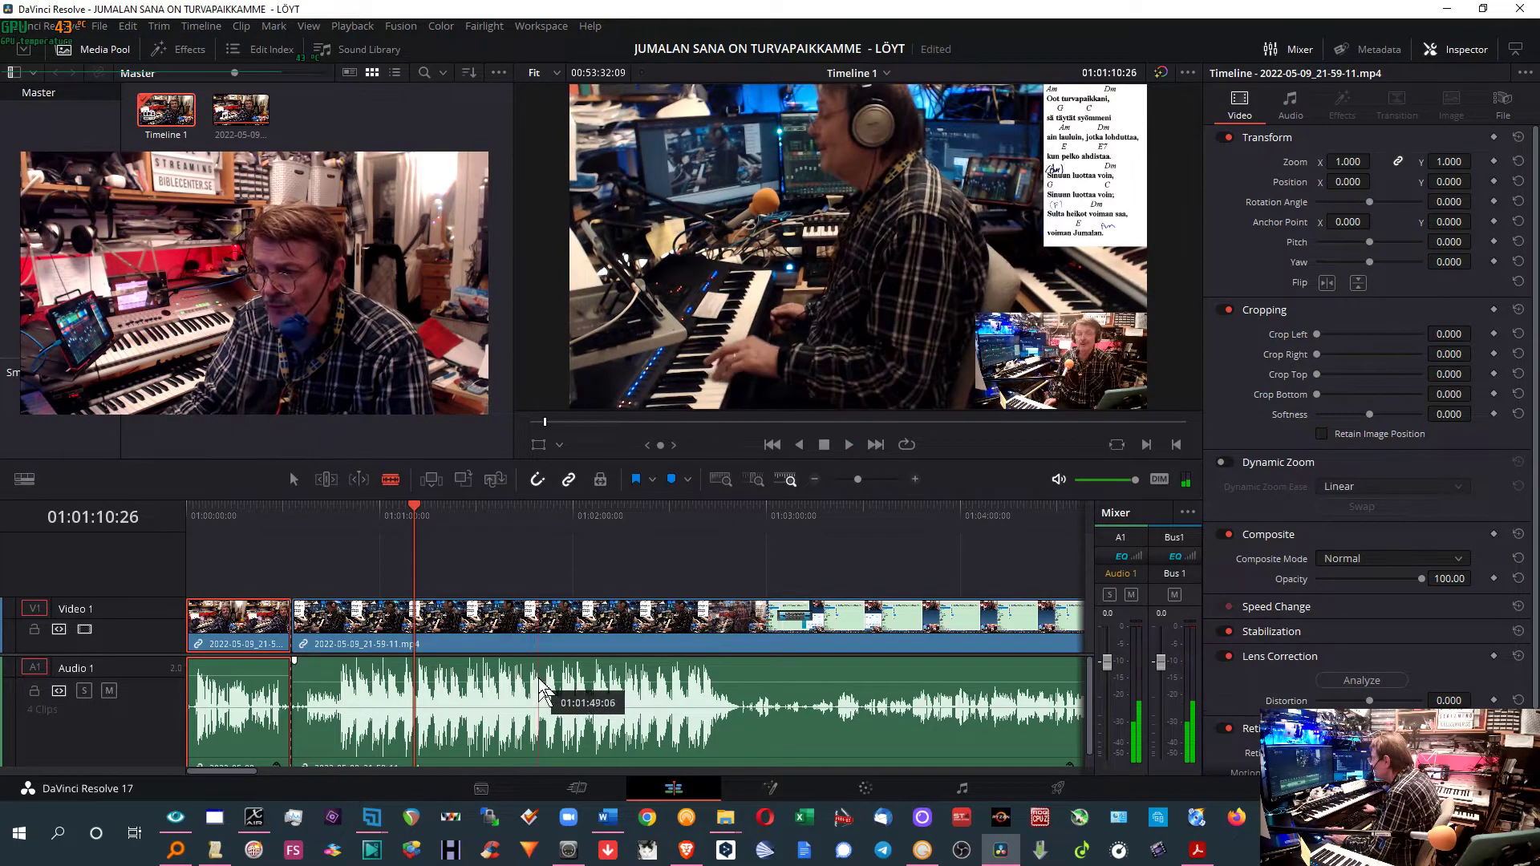
Blade the long clip at 01:02:51:05, discarding two test cuts, and boost its audio to 7.80 dB
left_click(542, 685)
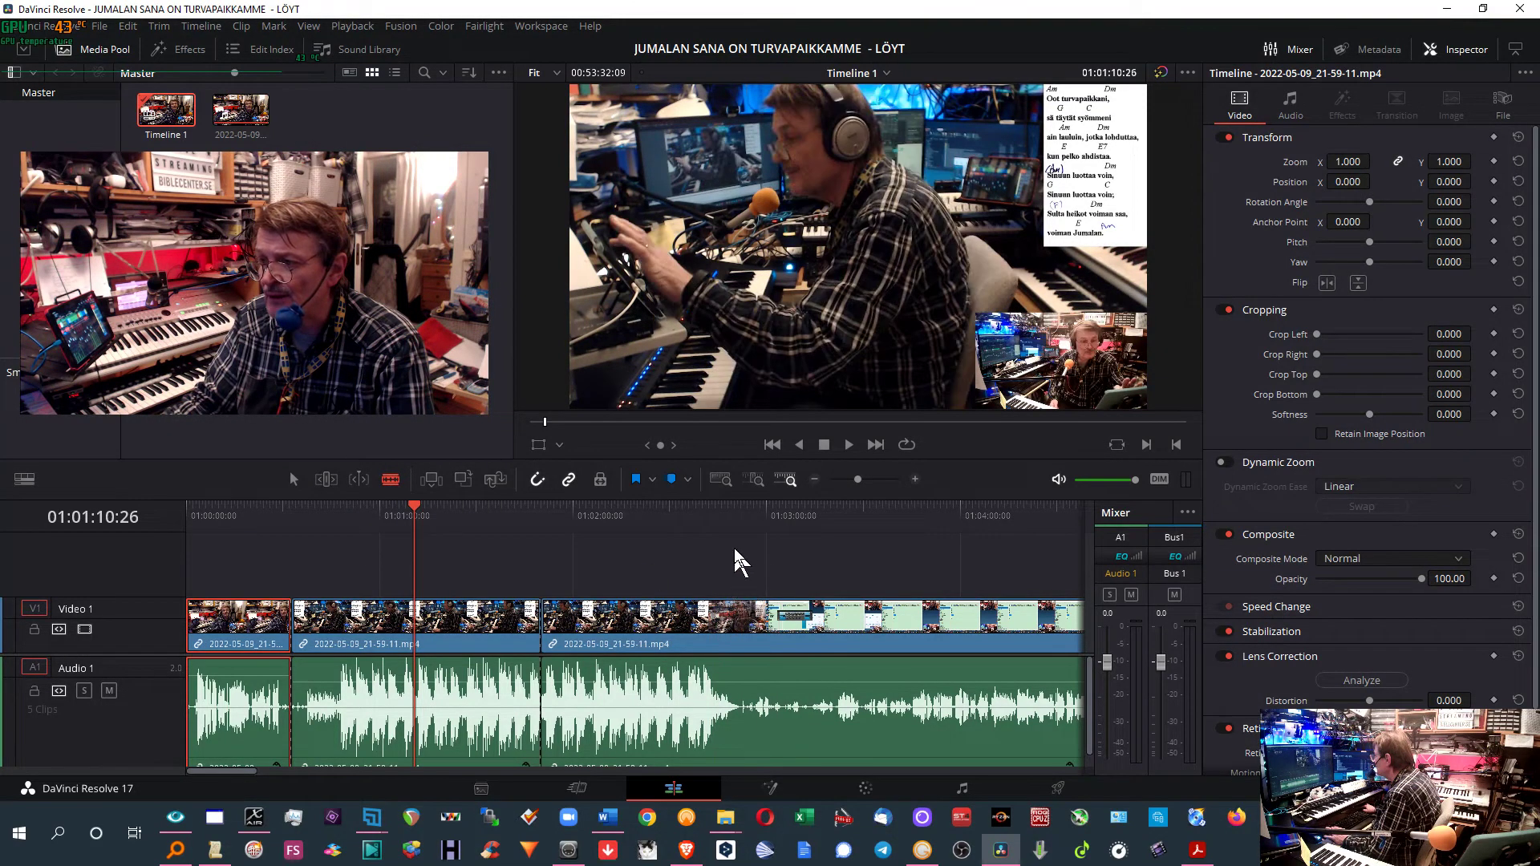
left_click(738, 703)
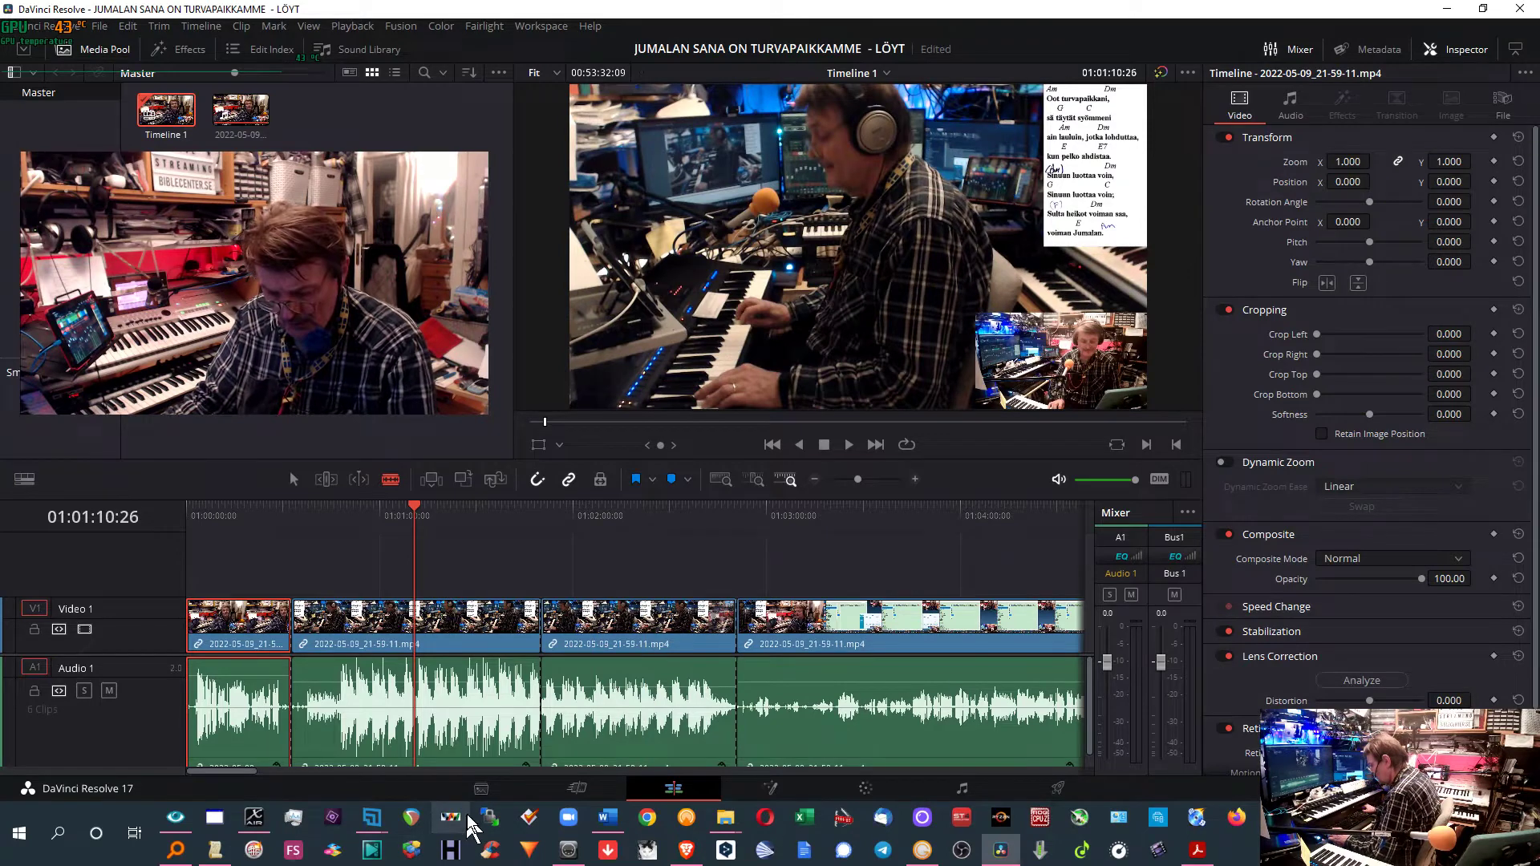
key("ctrl+z")
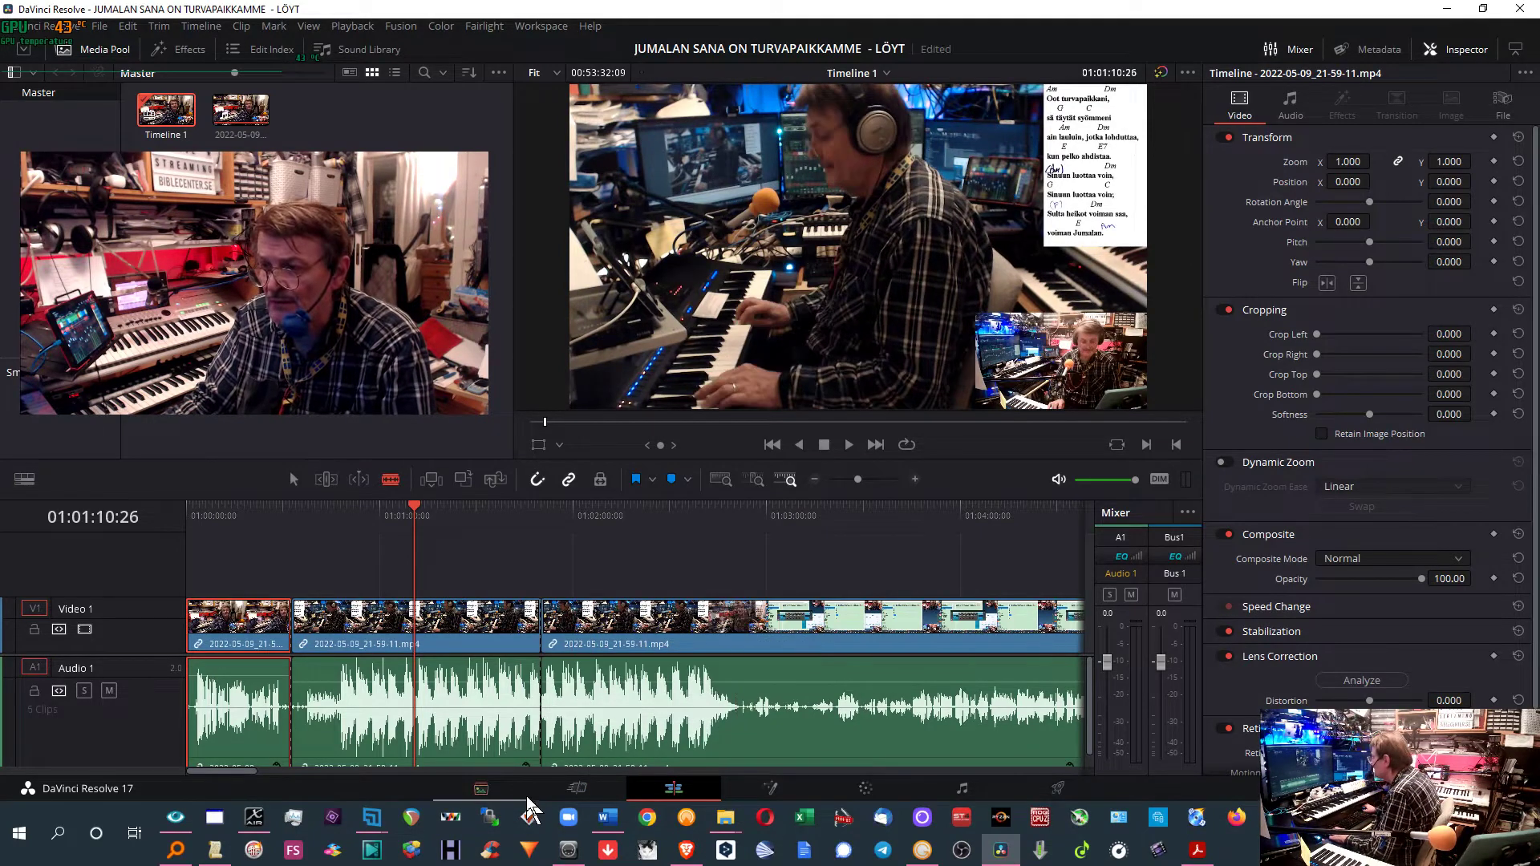
key("ctrl+z")
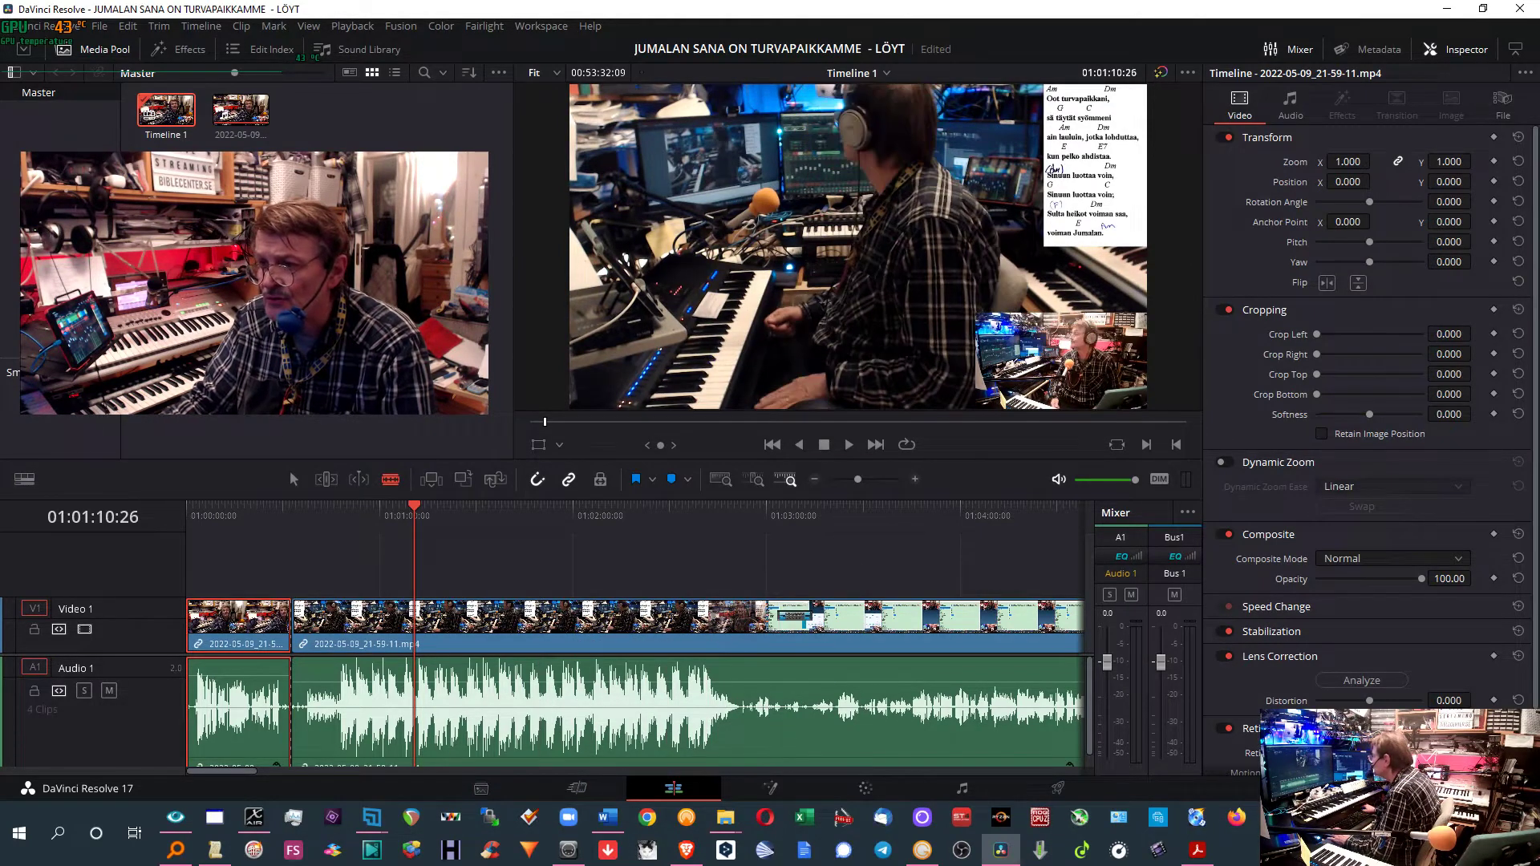
left_click(737, 714)
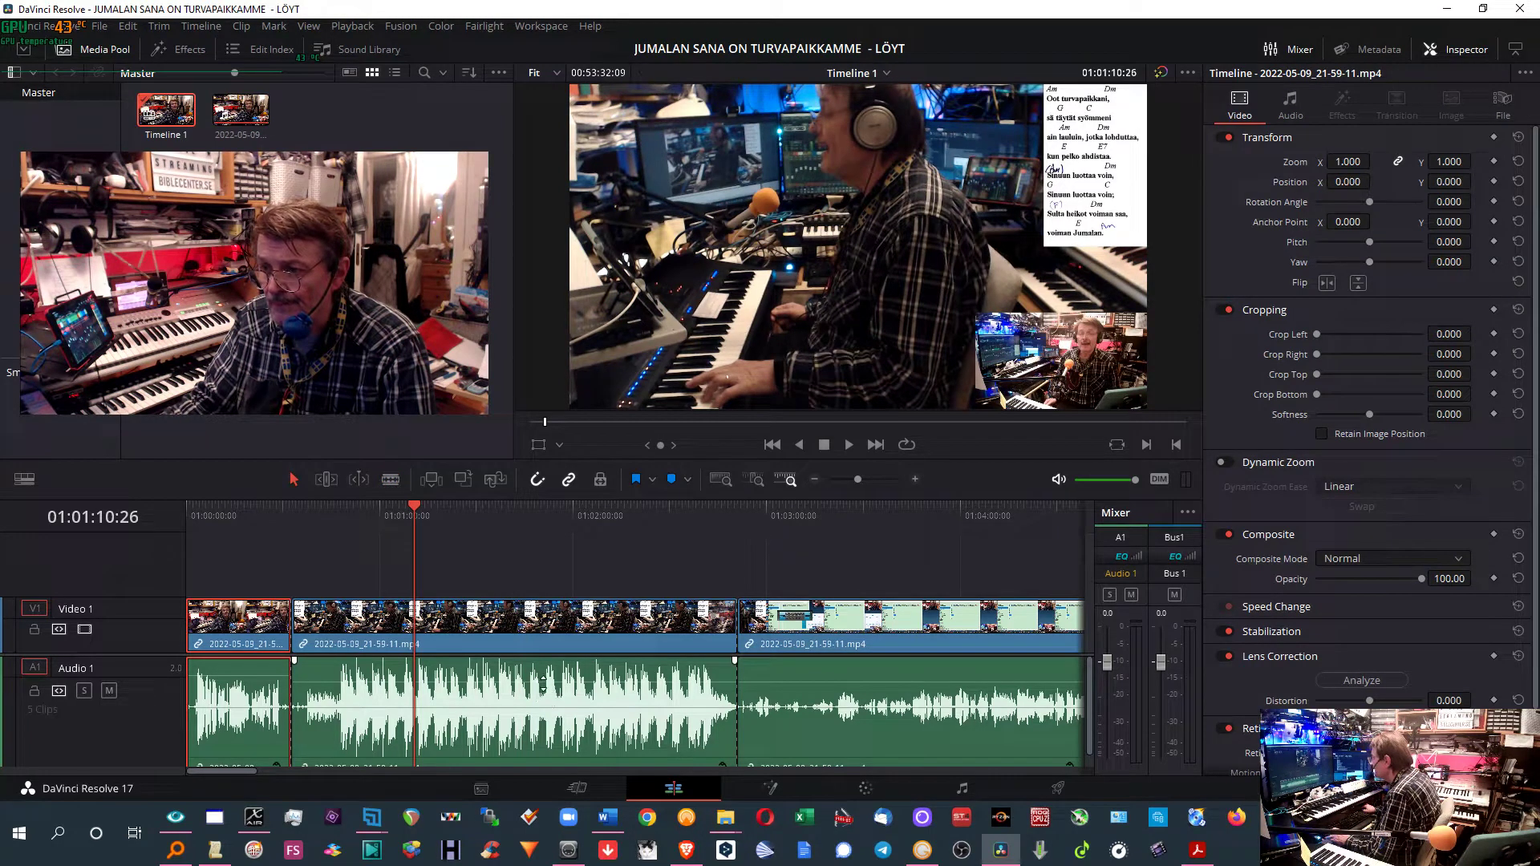
left_click_drag(543, 684, 543, 688)
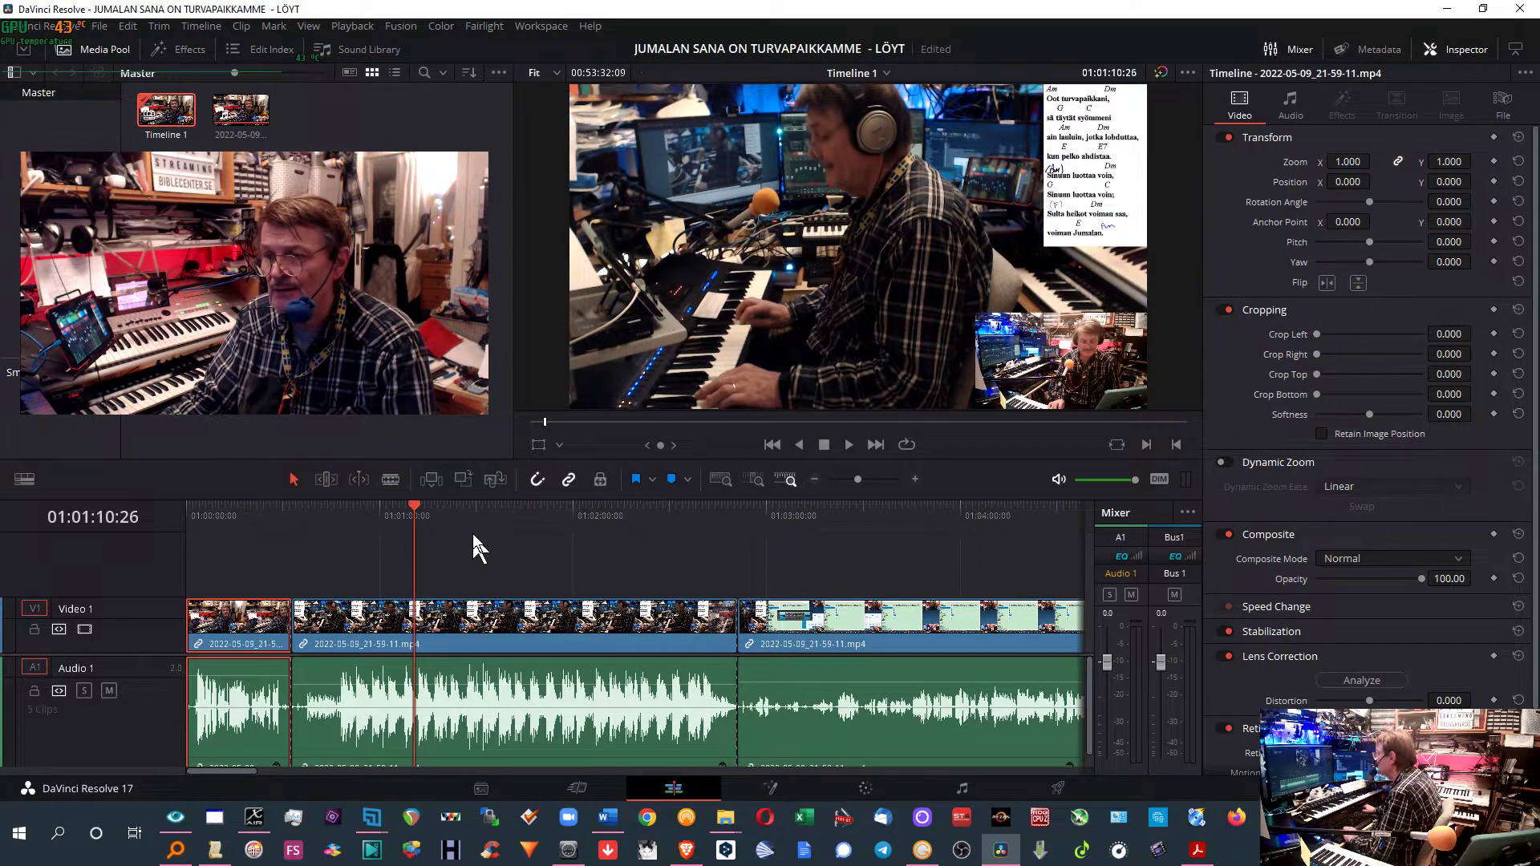
Raise the second clip's audio to 9.00 dB, check it by playback, then return to 01:00:27:25
key("space")
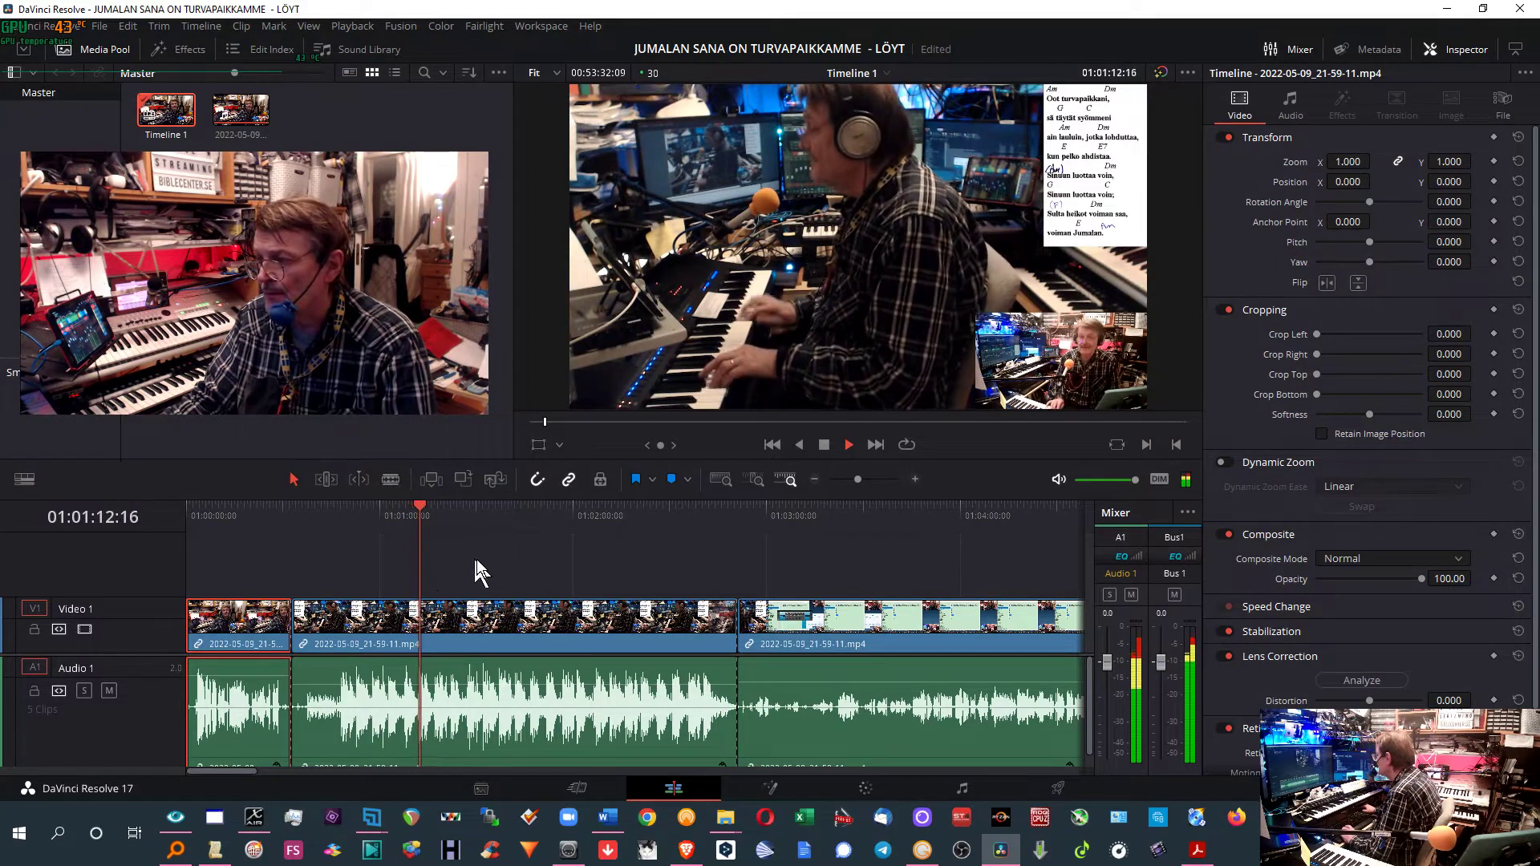
left_click(543, 689)
left_click_drag(542, 686, 541, 688)
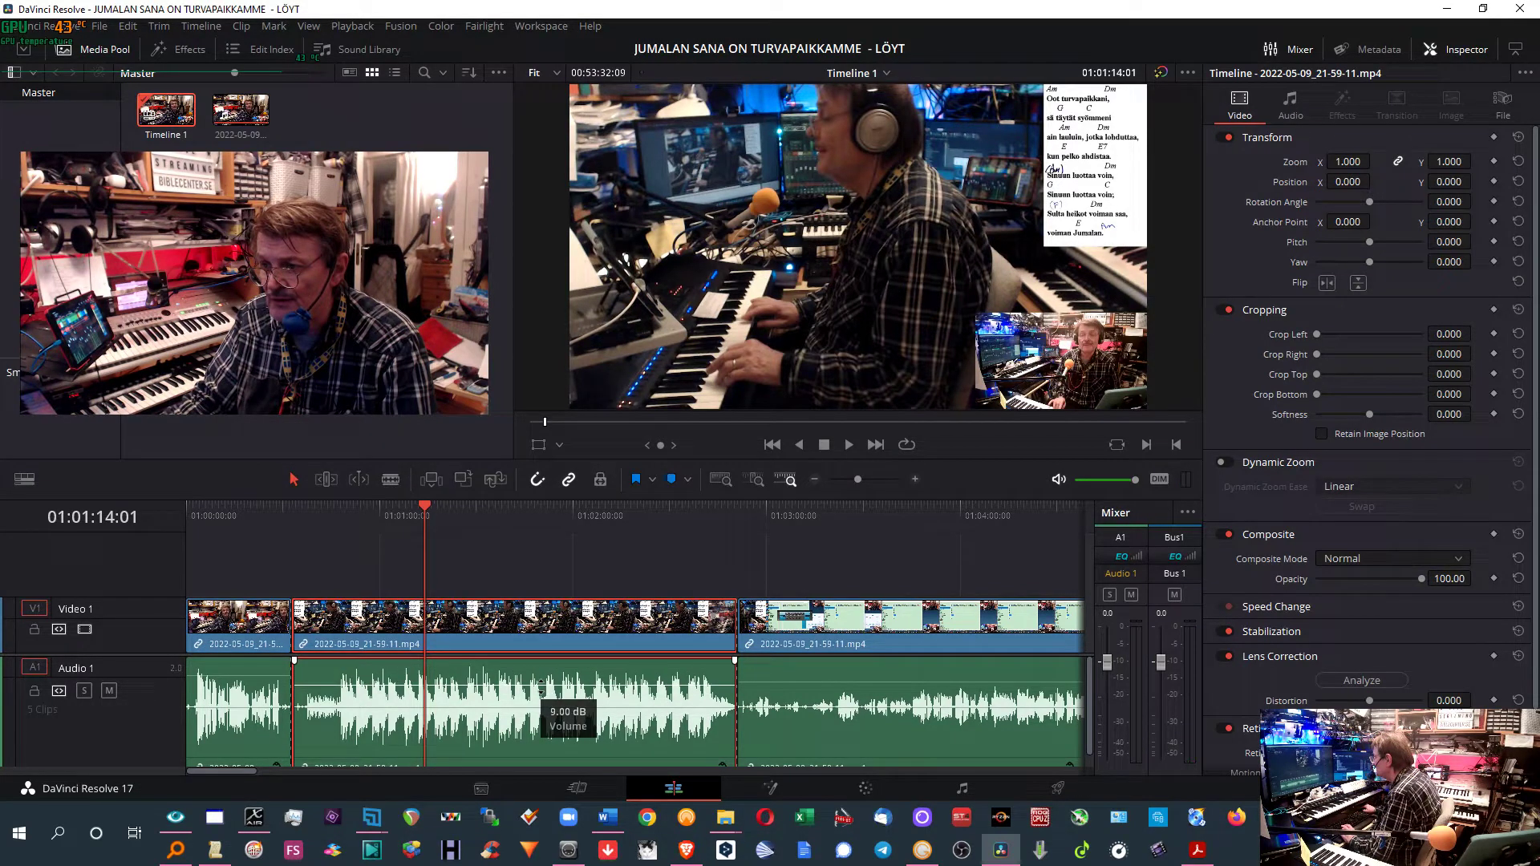
key("space")
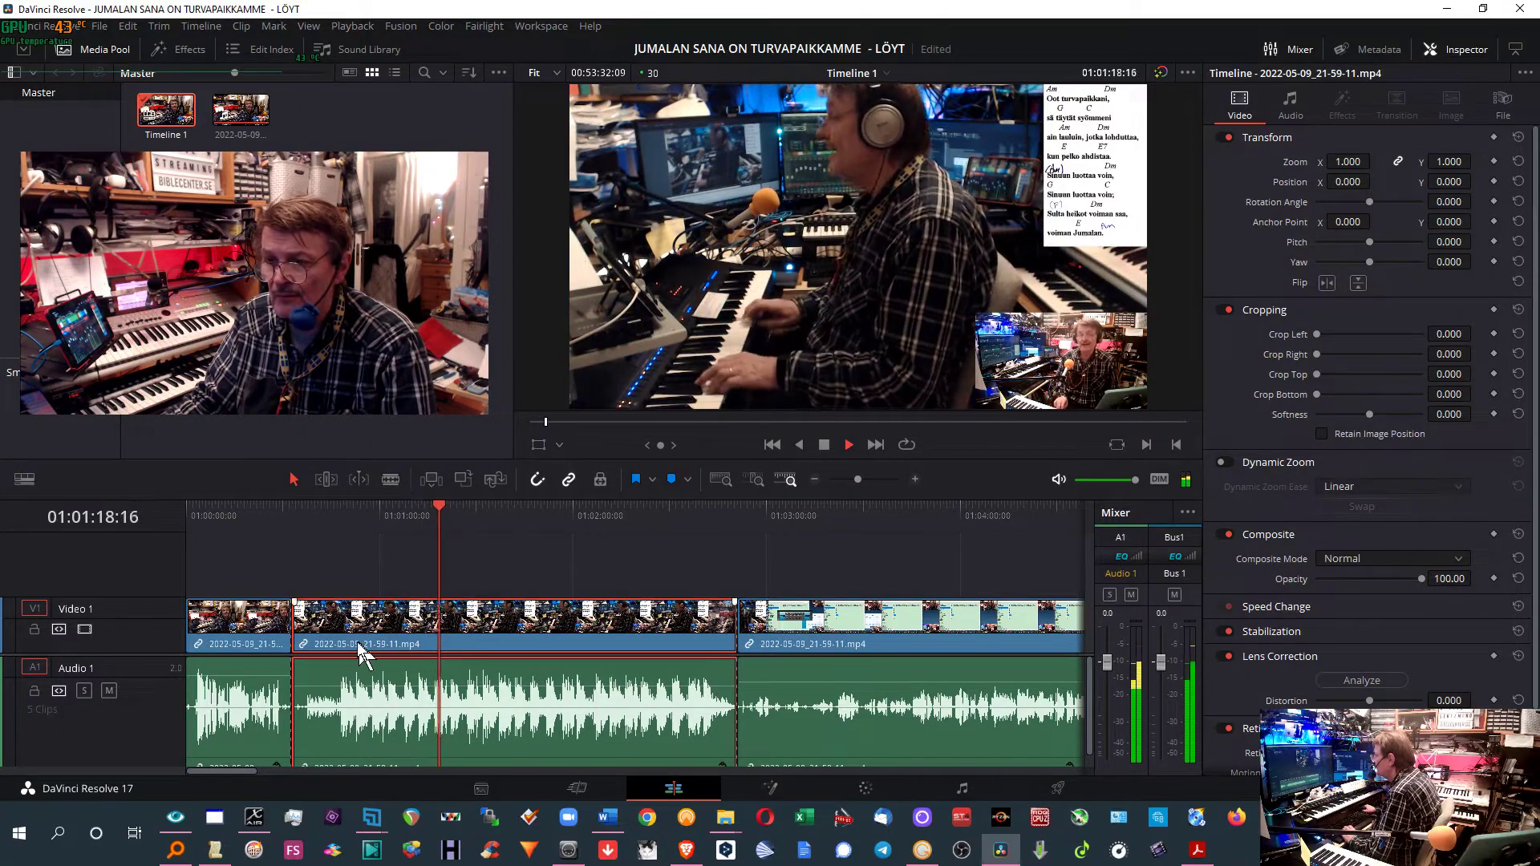
key("space")
left_click(276, 509)
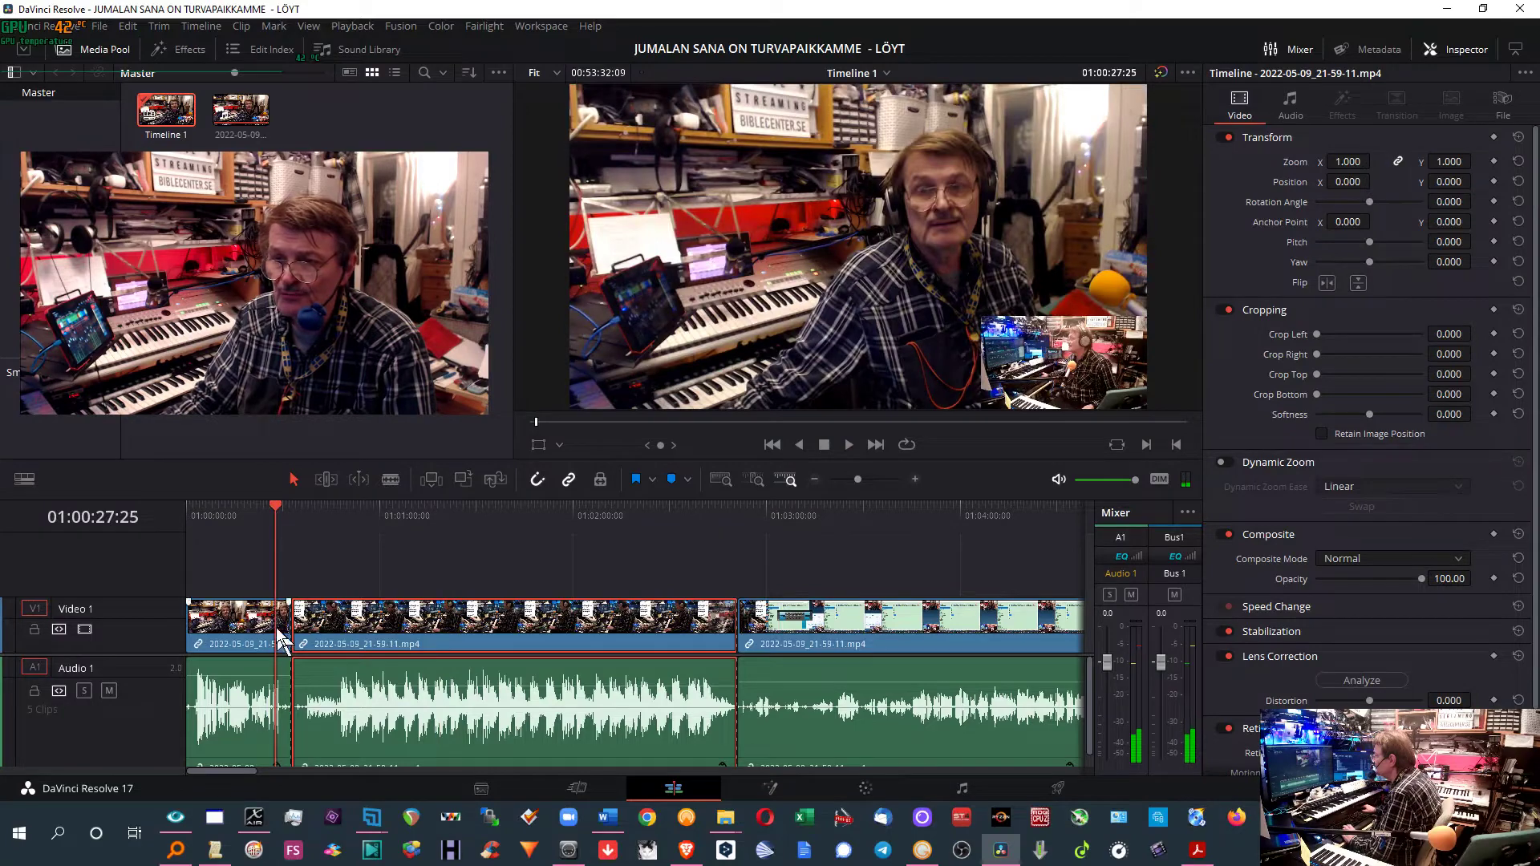
Zoom in, blade just after 01:00:29:01, and ripple-delete the short piece after the playhead
key("space")
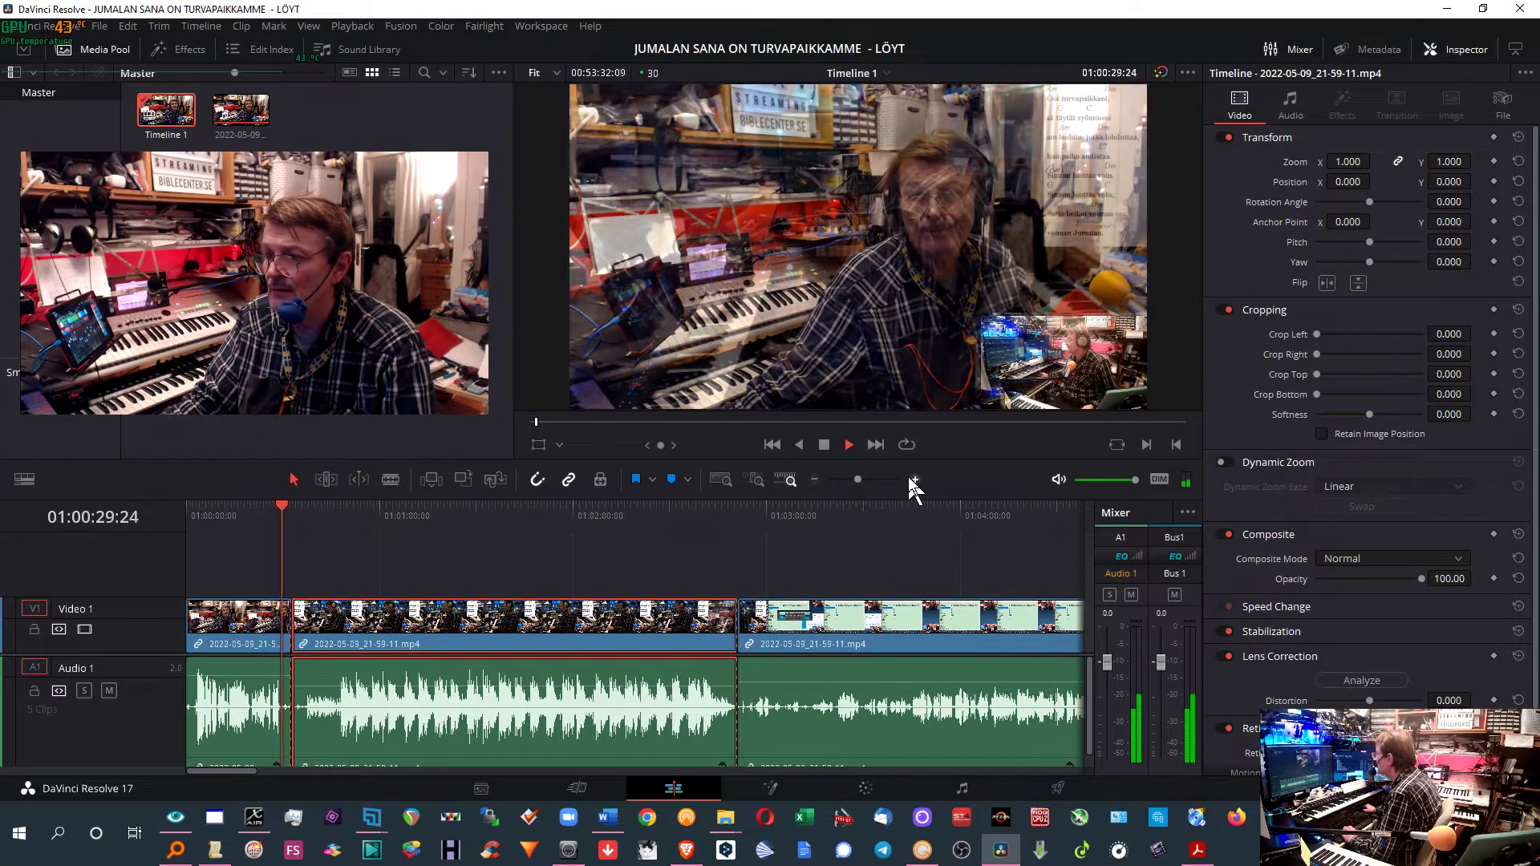
left_click(915, 479)
left_click(540, 529)
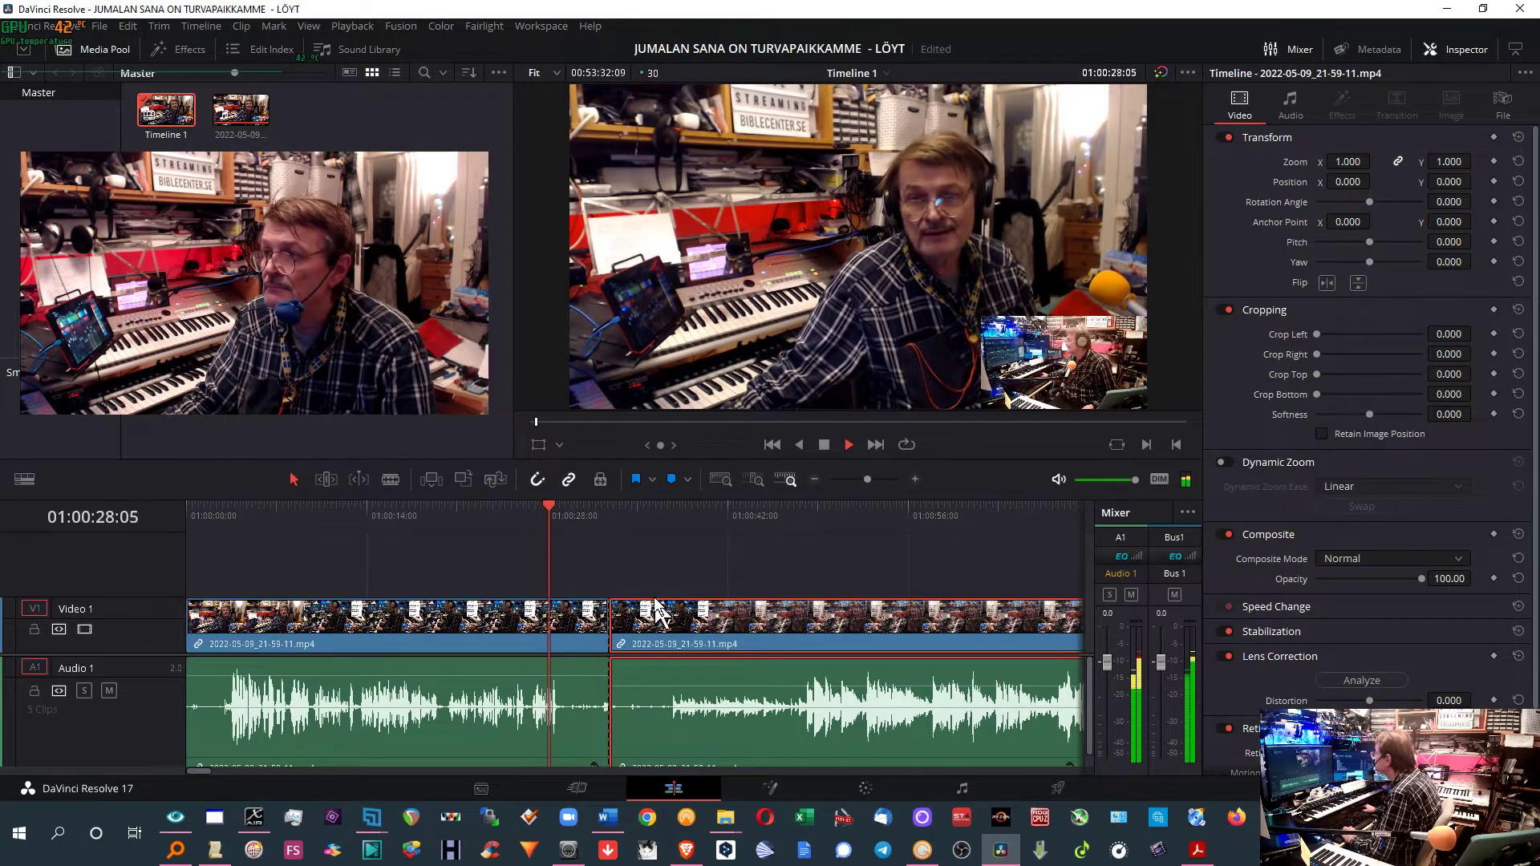
key("space")
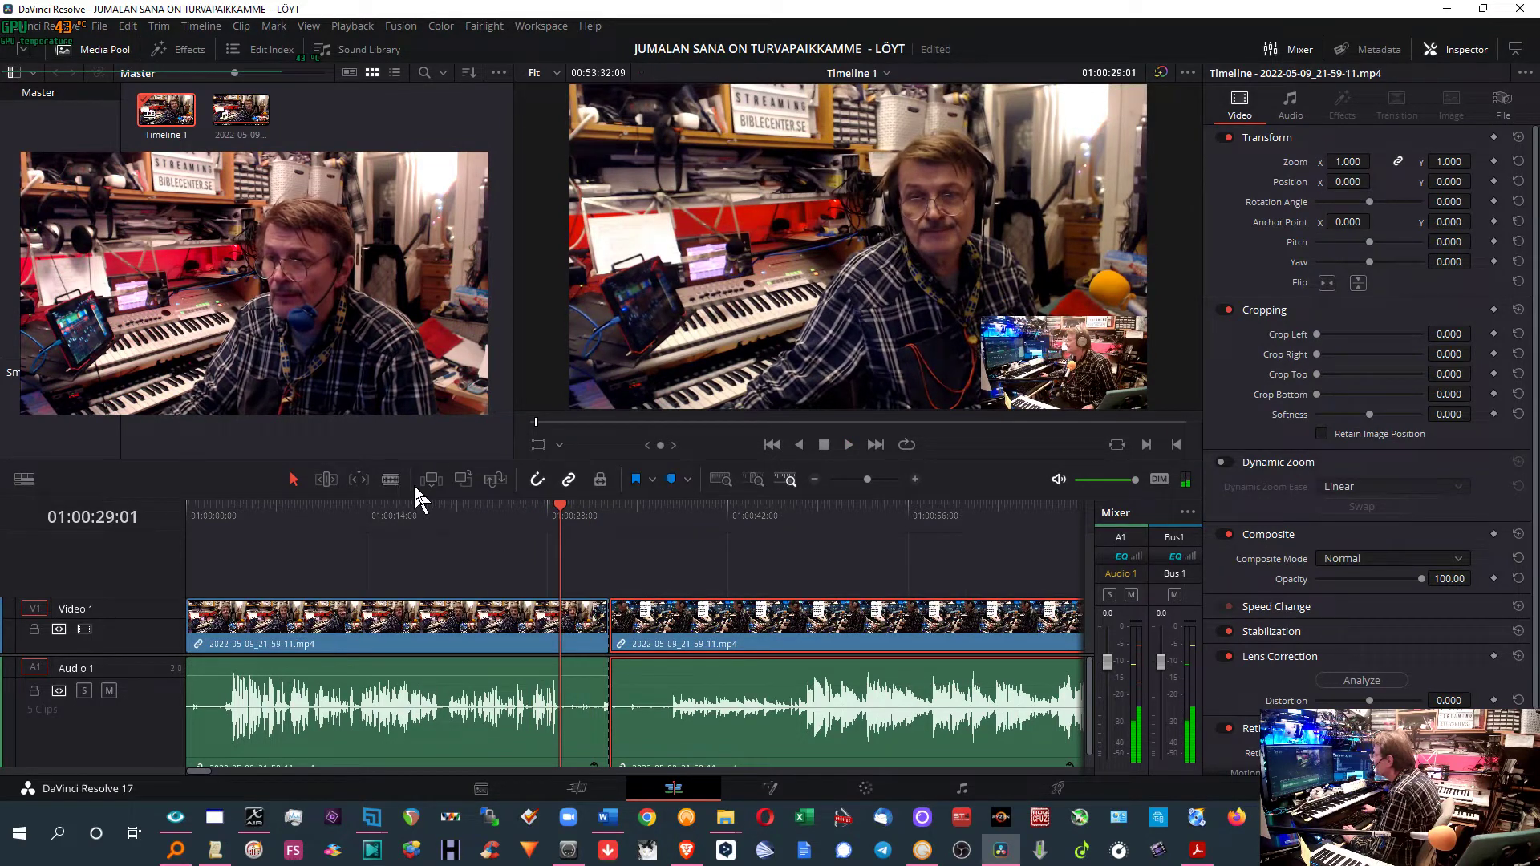
left_click(393, 481)
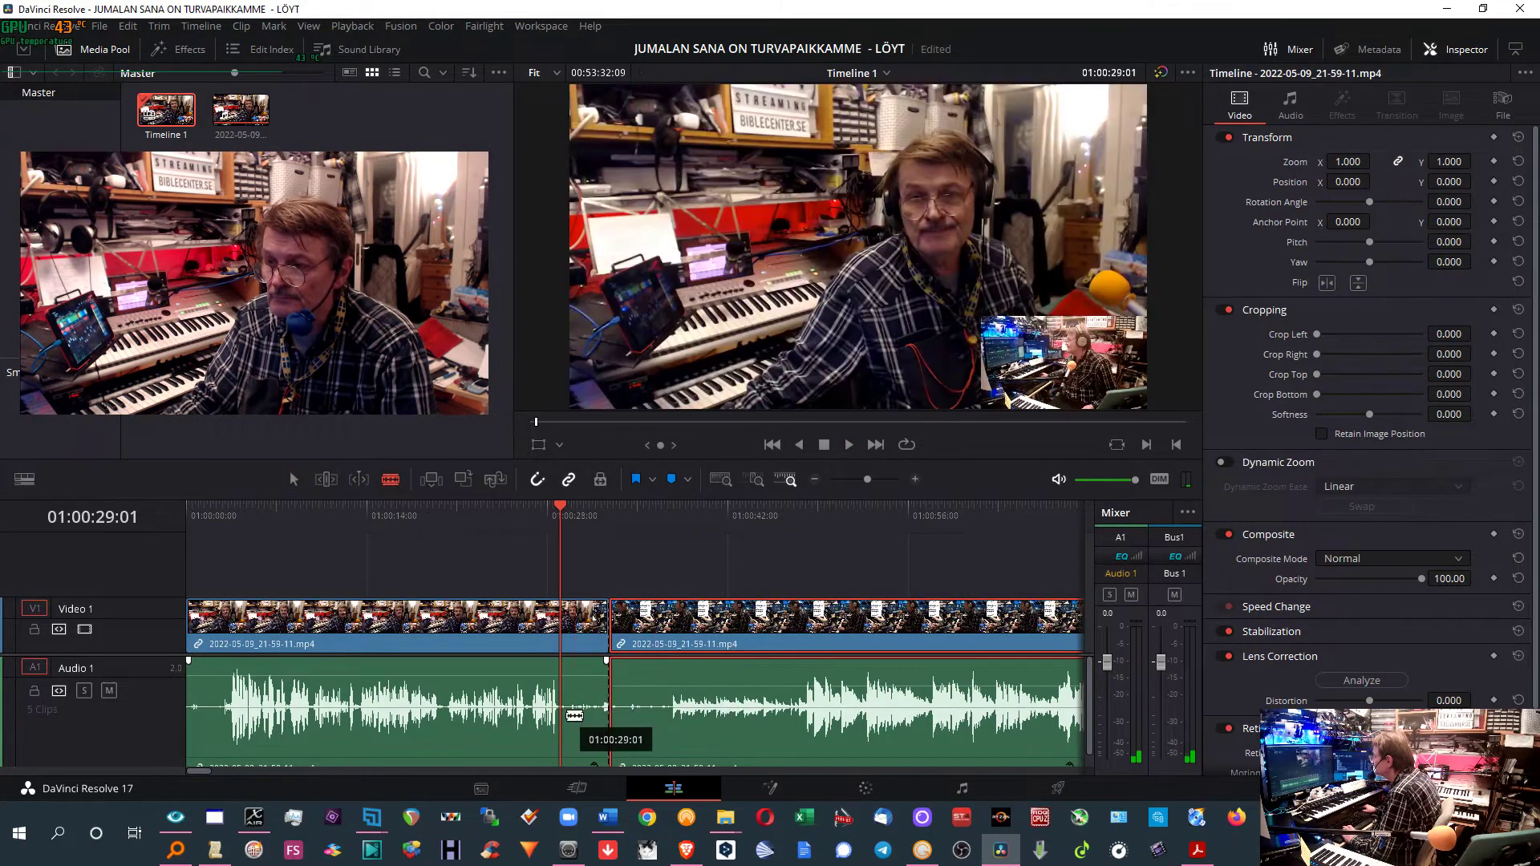
left_click(665, 738)
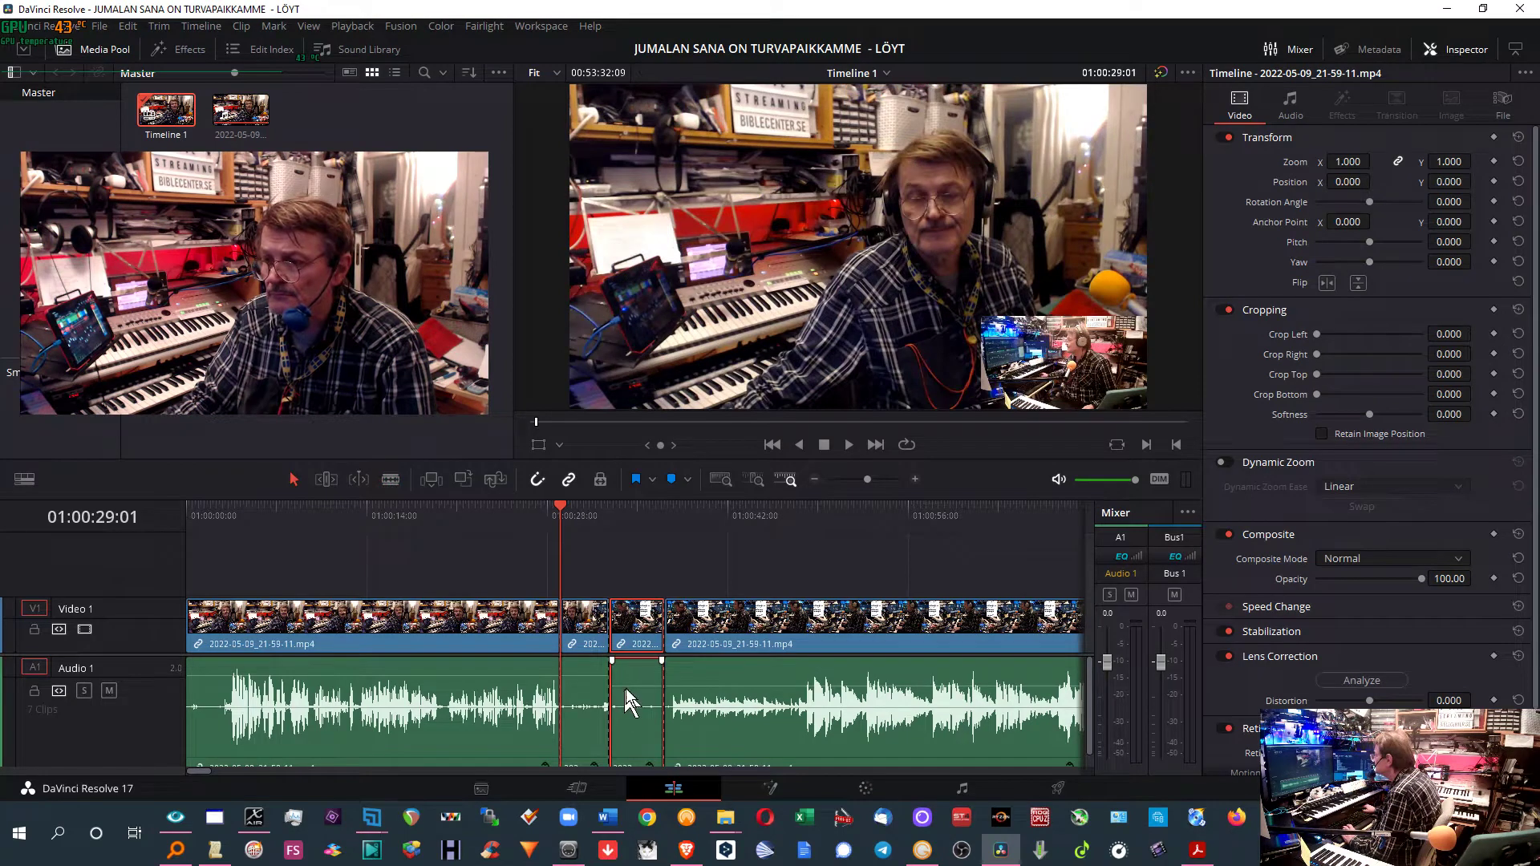
key("Delete")
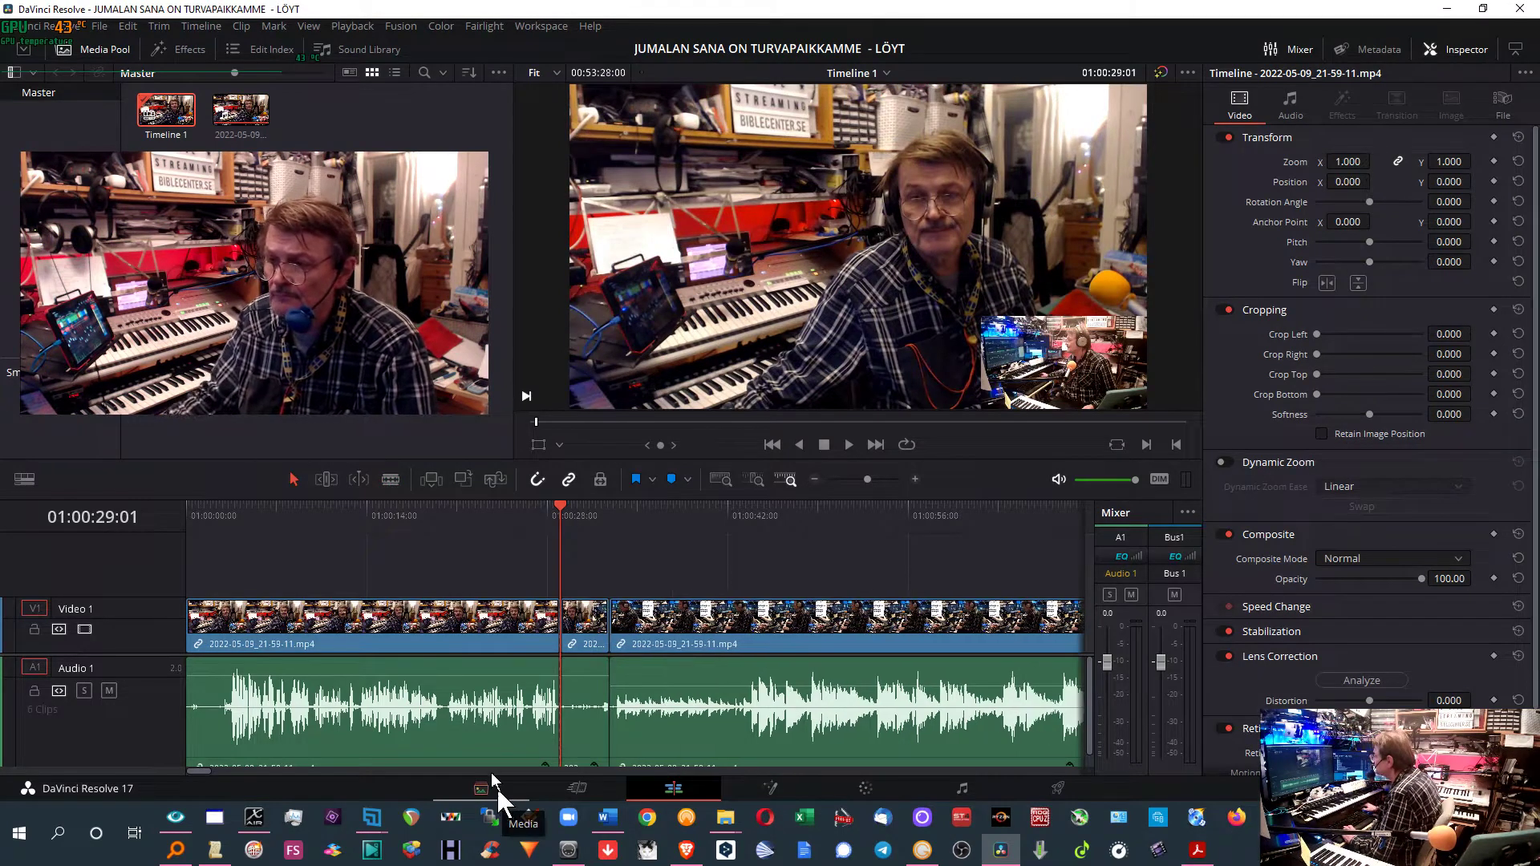
left_click(589, 665)
key("Delete")
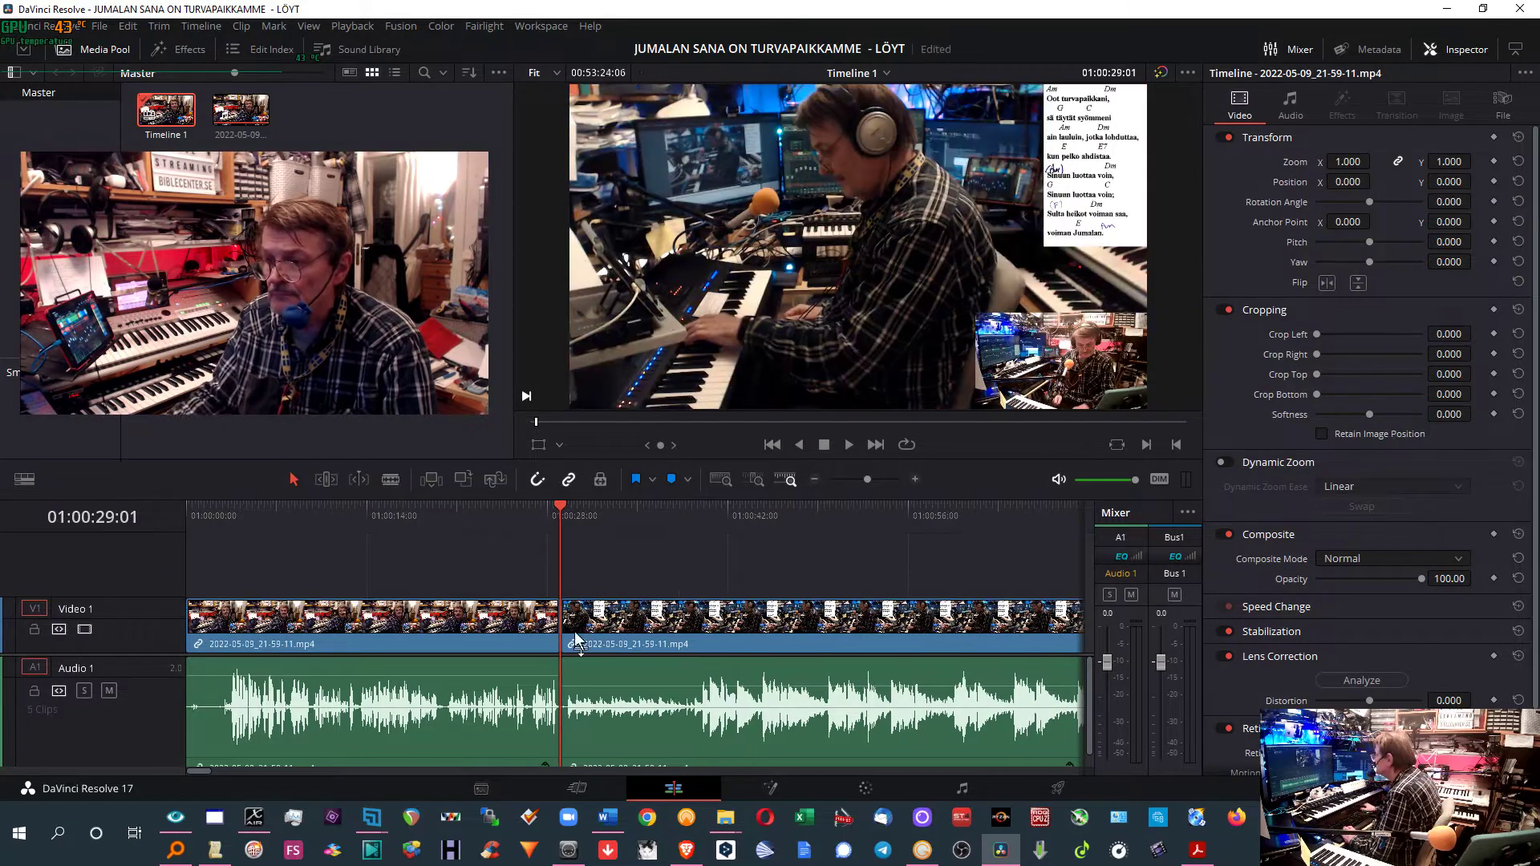
Play back the tightened cut to 01:00:47:25, then zoom out to show the whole recording
key("space")
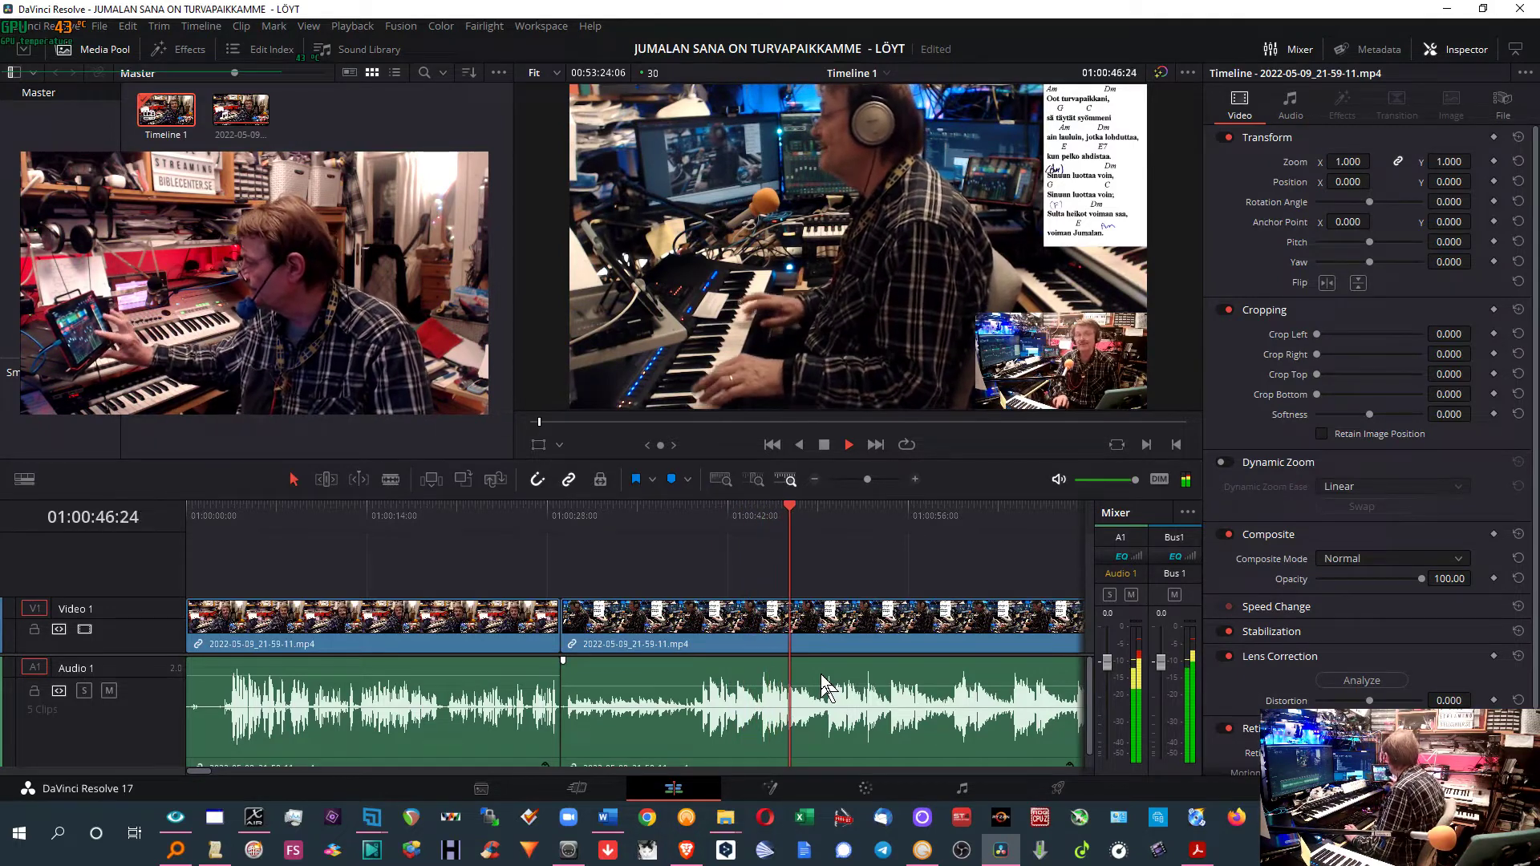
key("space")
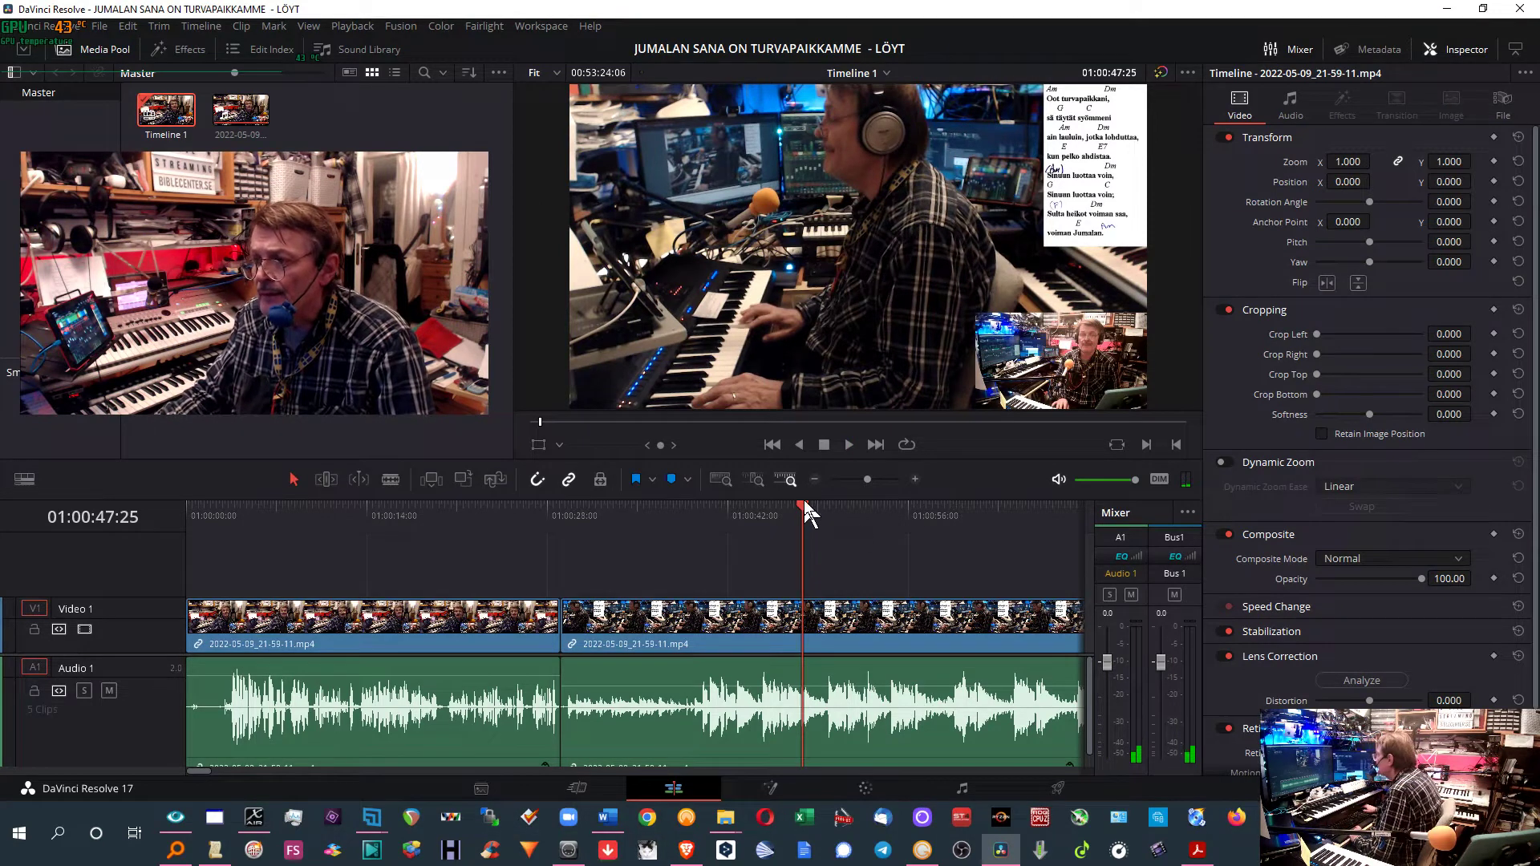
left_click(844, 480)
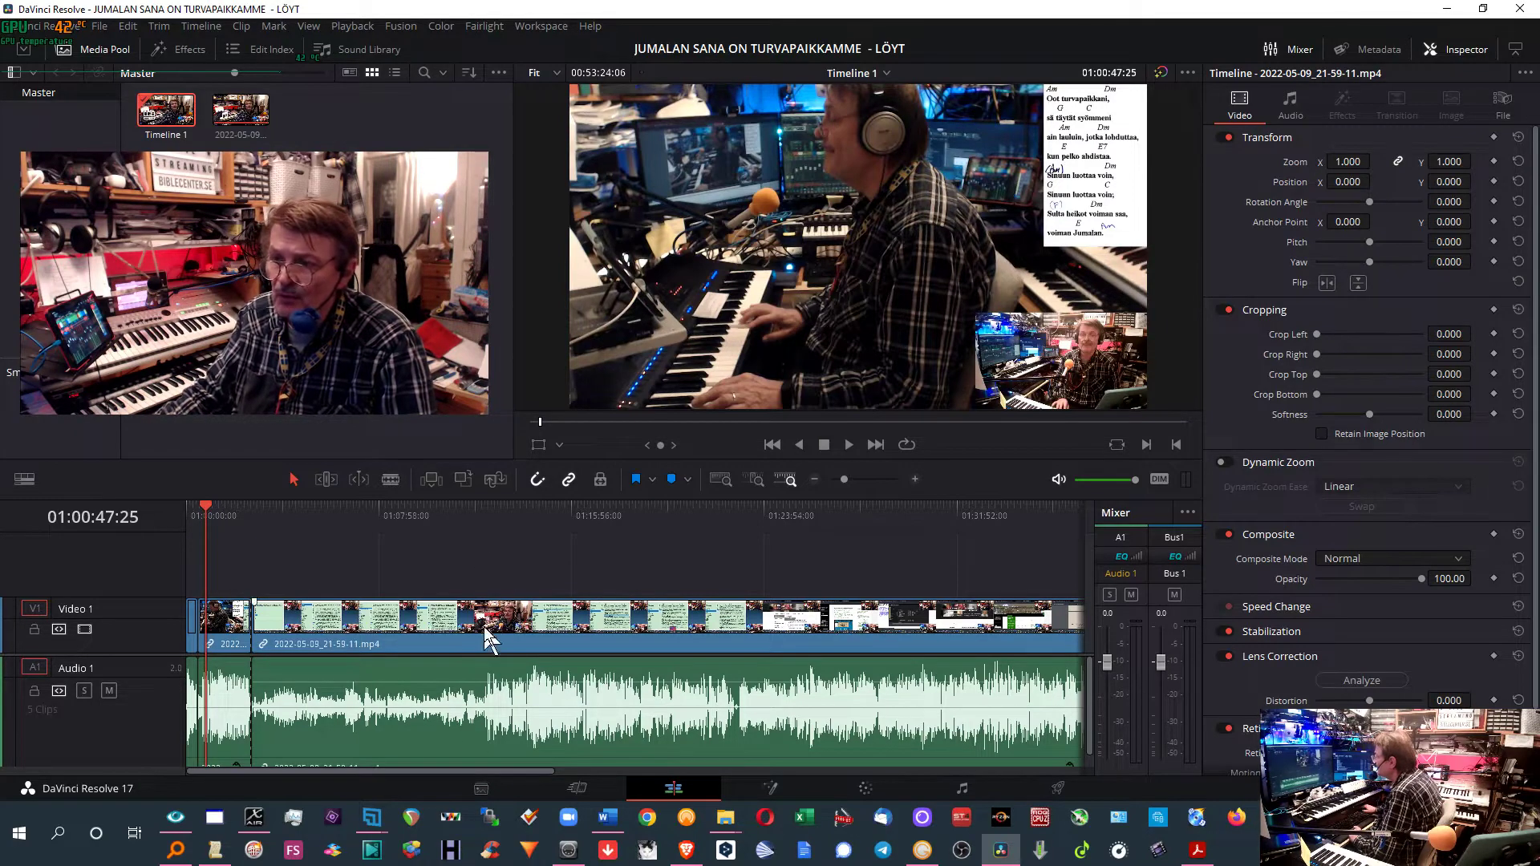
Blade the recording at the playhead at 01:12:22:13
left_click(485, 534)
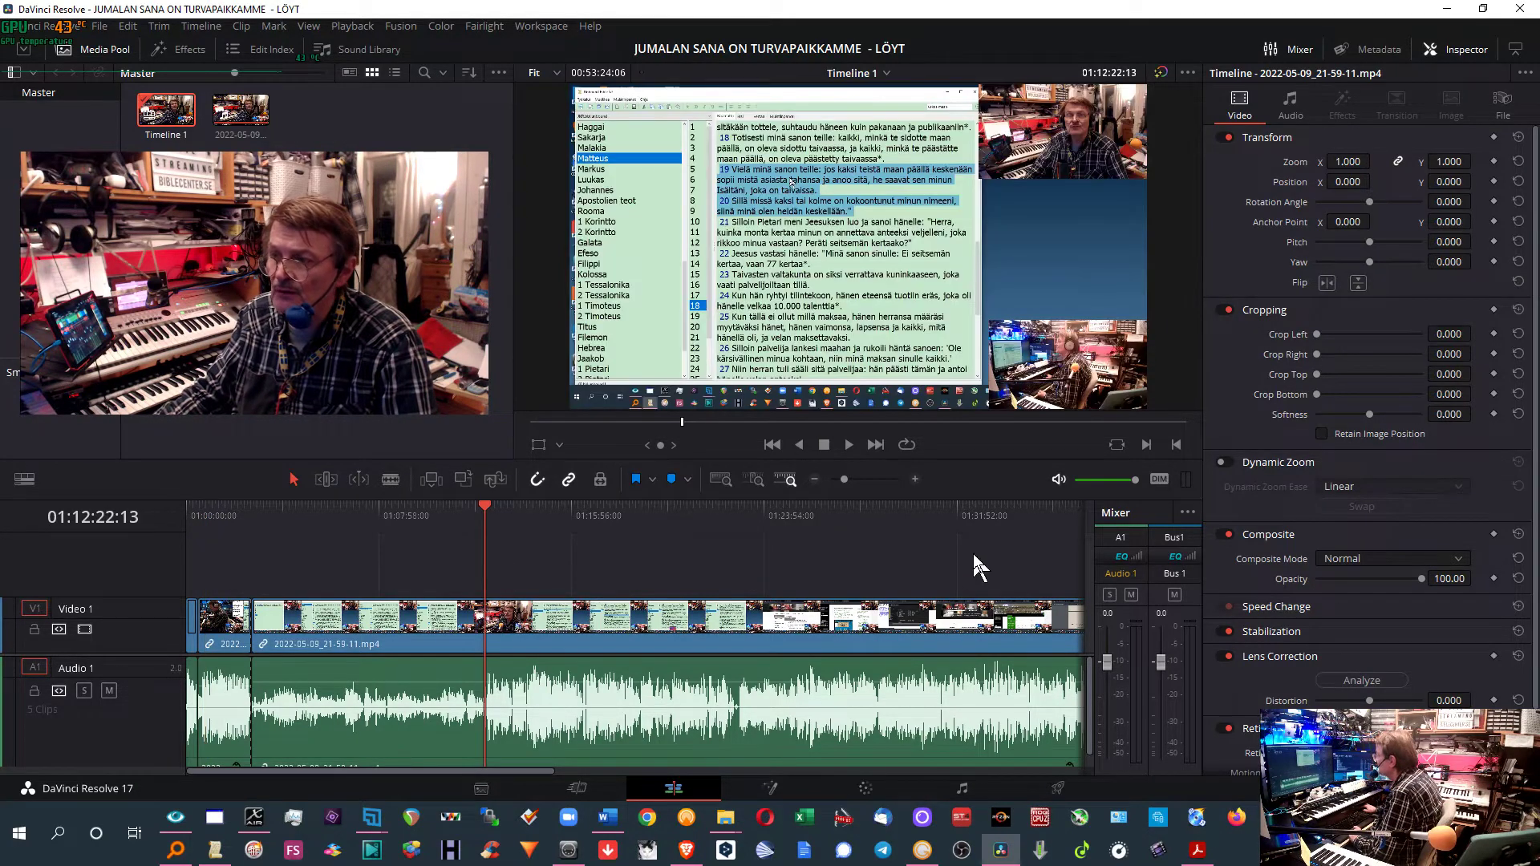
left_click(915, 480)
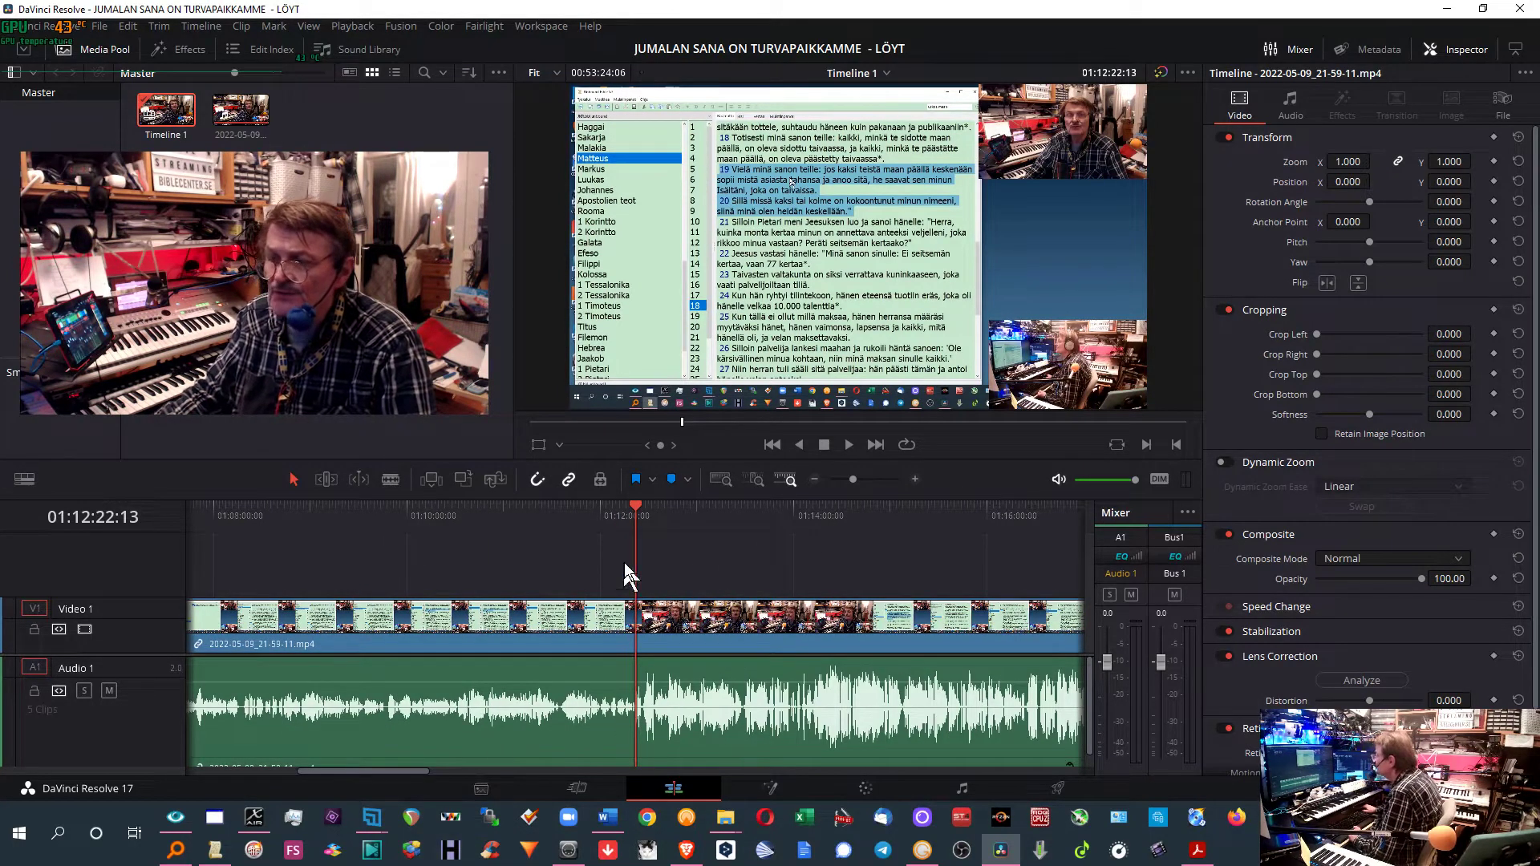
left_click(390, 482)
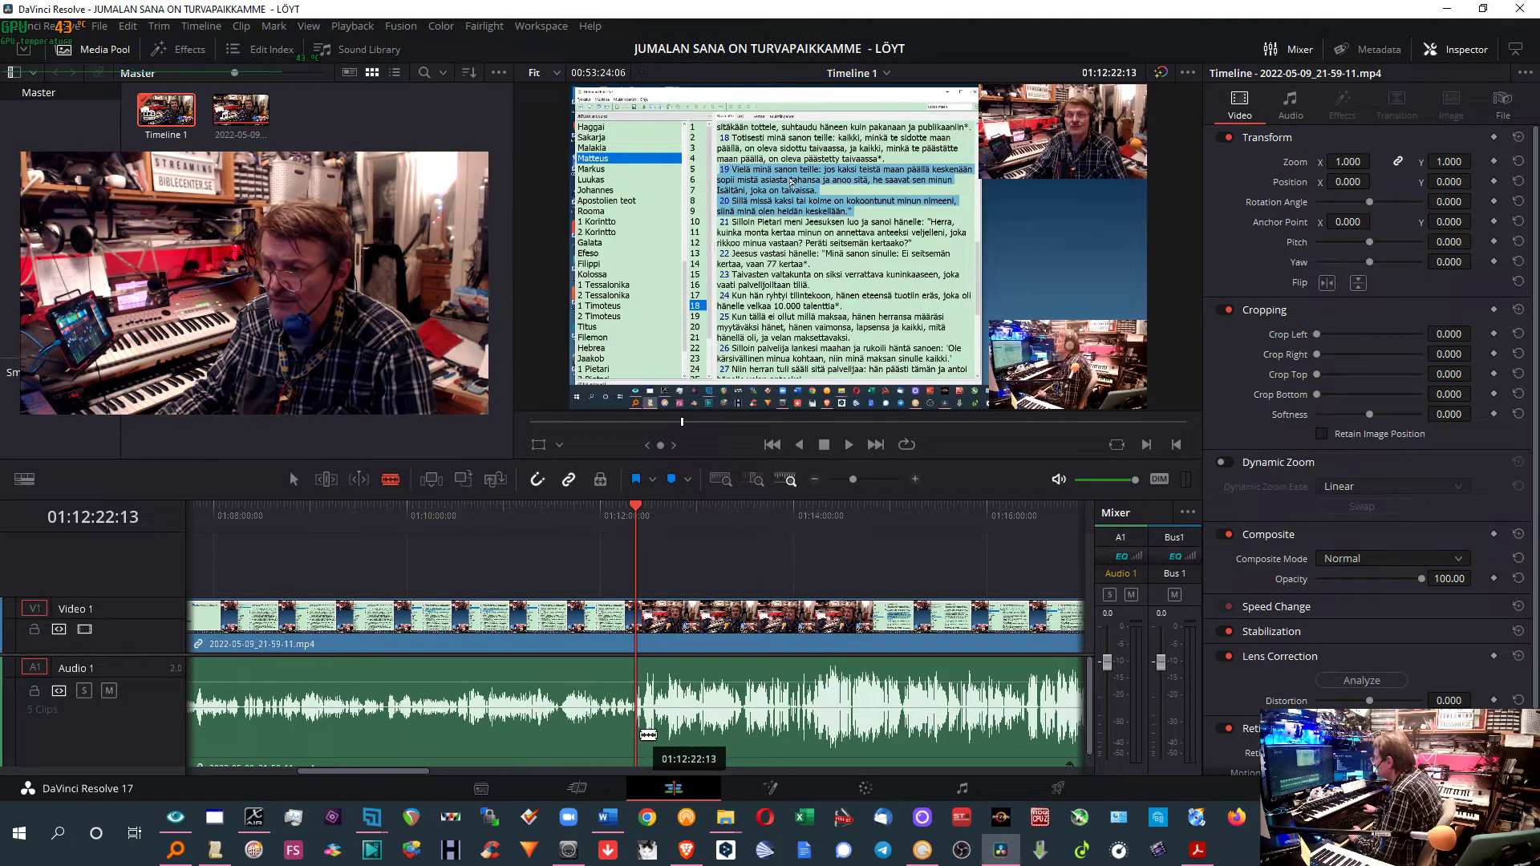
left_click(646, 733)
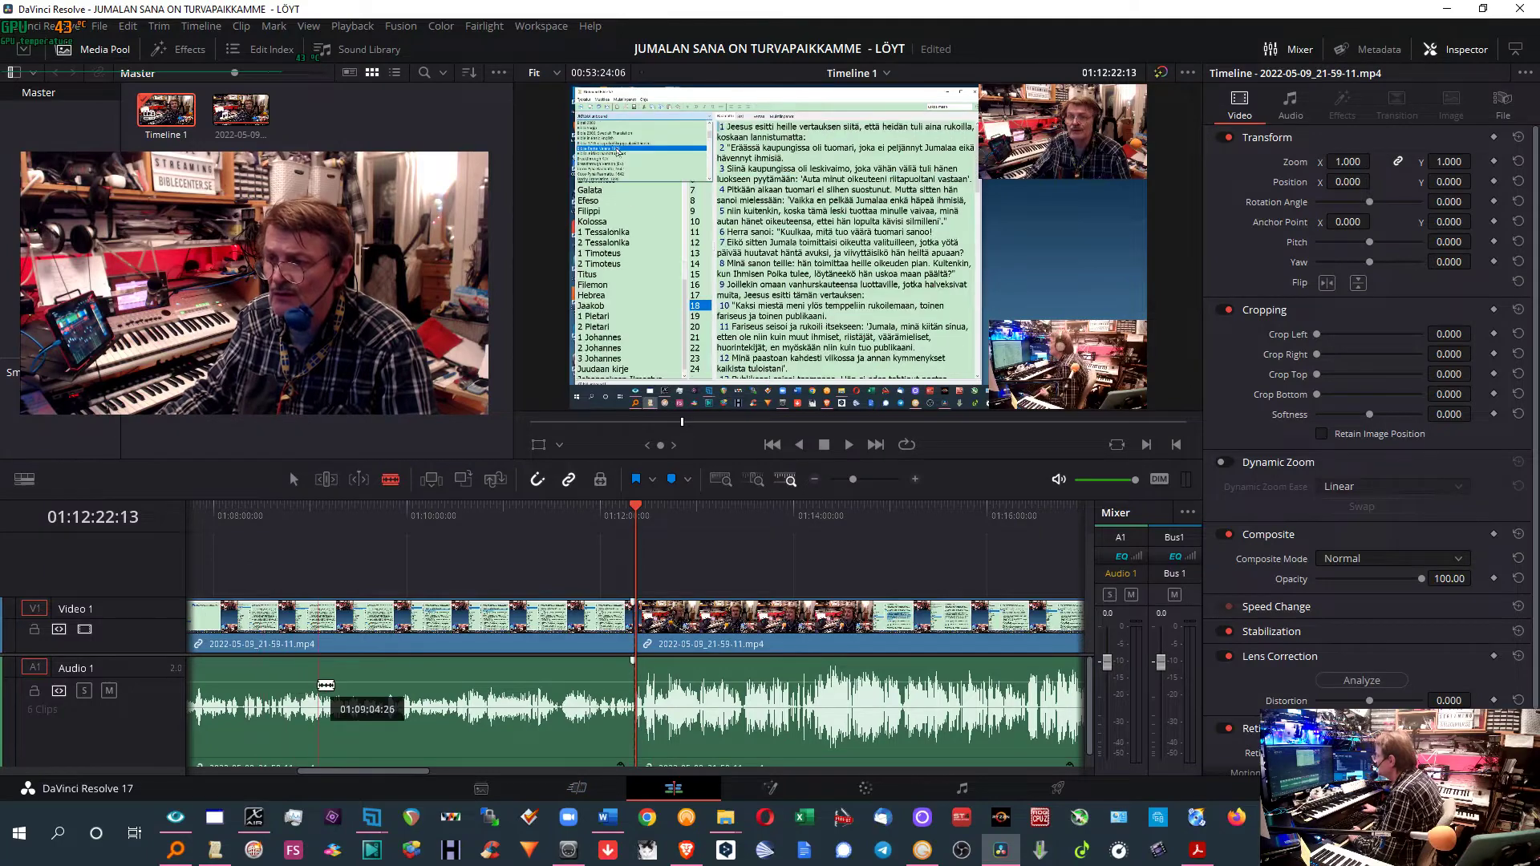
Ripple-delete the section between the earlier cut and the new one, closing the gap
left_click(815, 479)
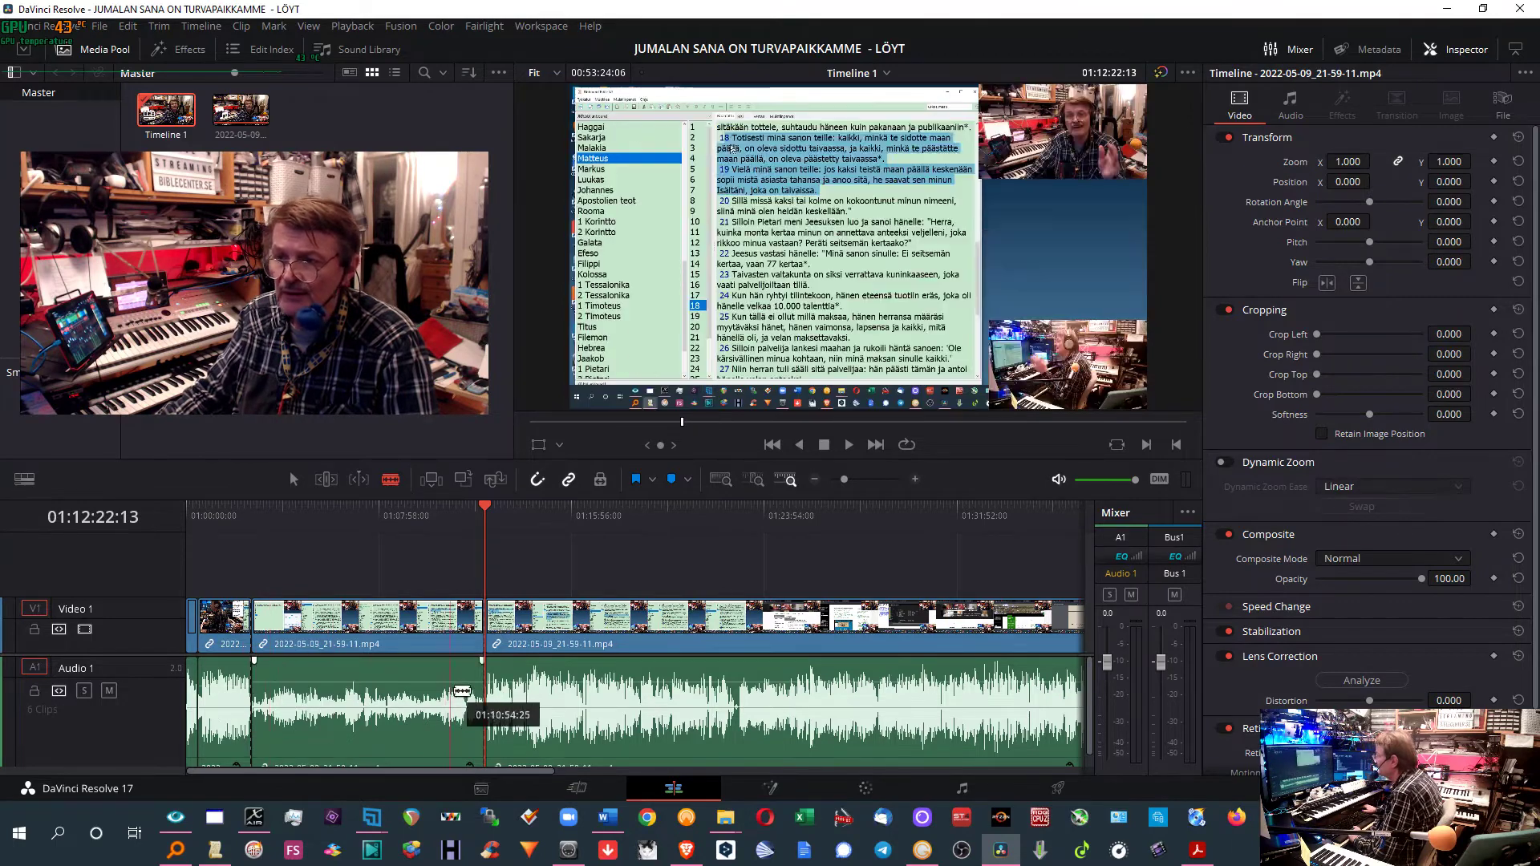
left_click(360, 696)
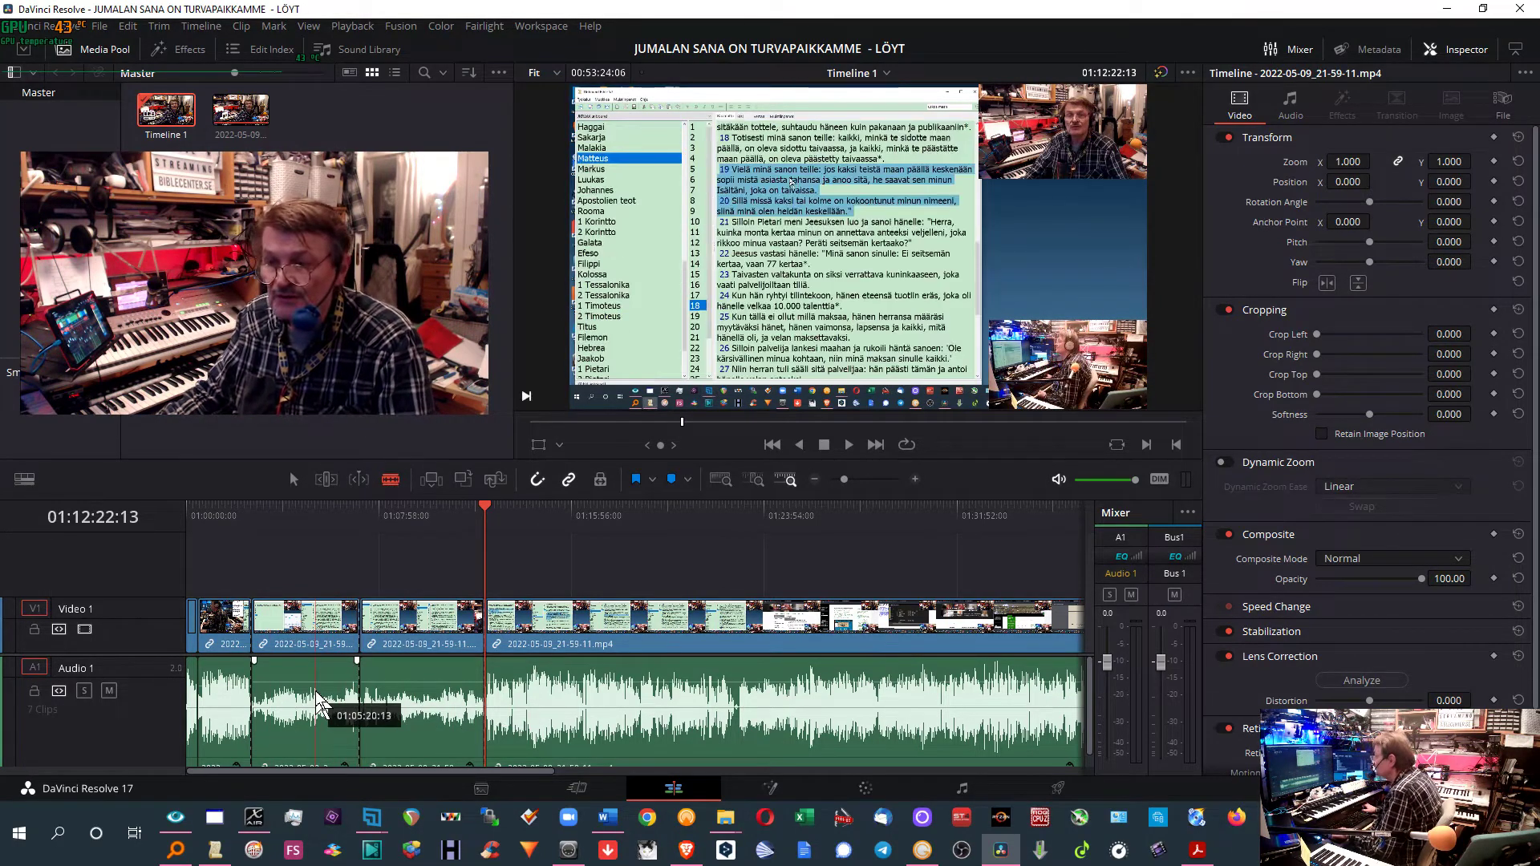
key("ctrl+z")
left_click(293, 481)
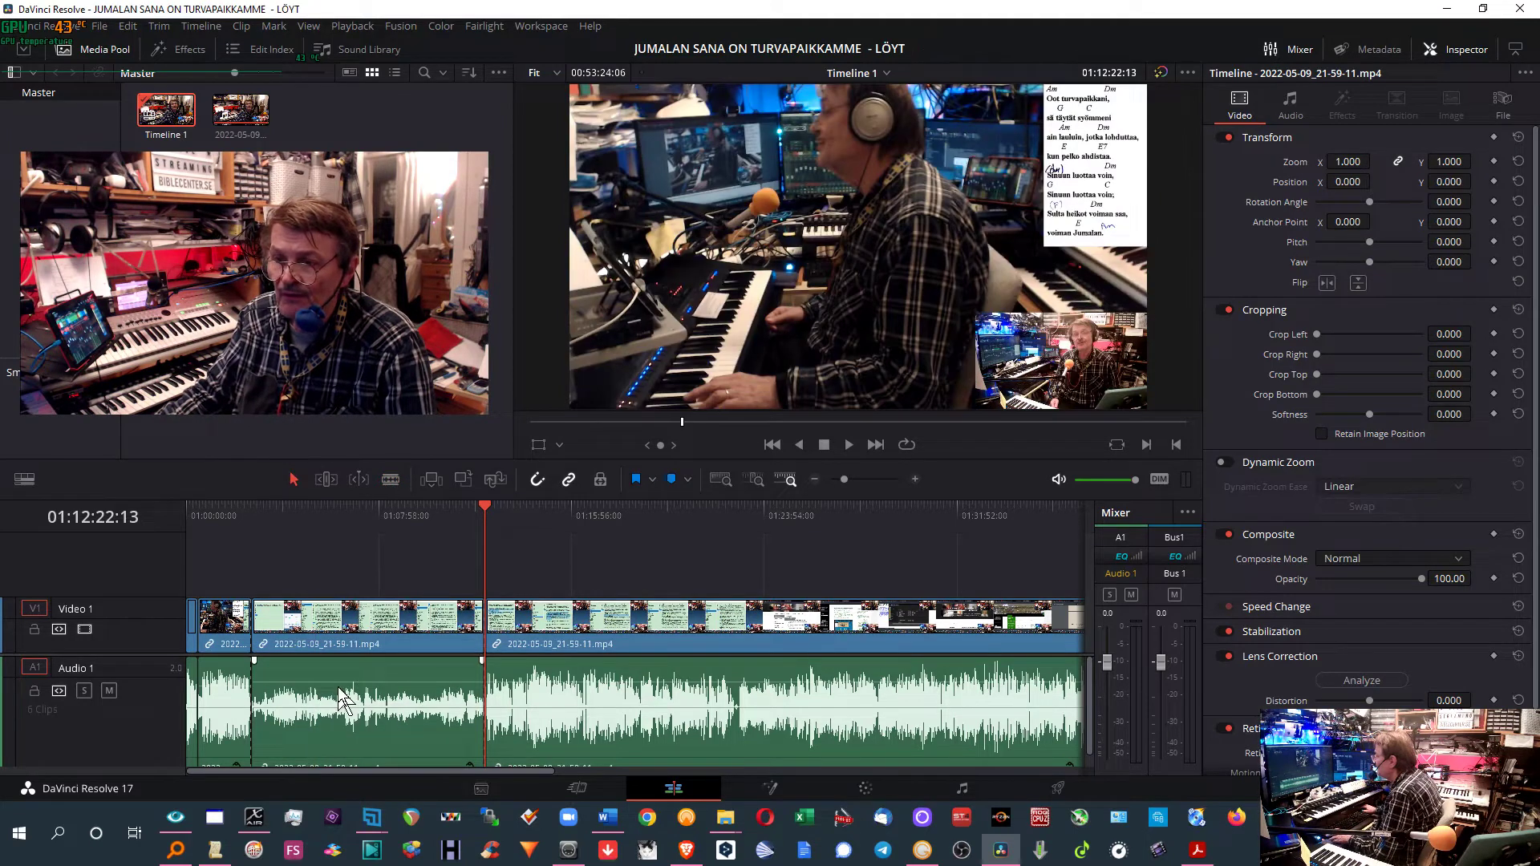
left_click(374, 644)
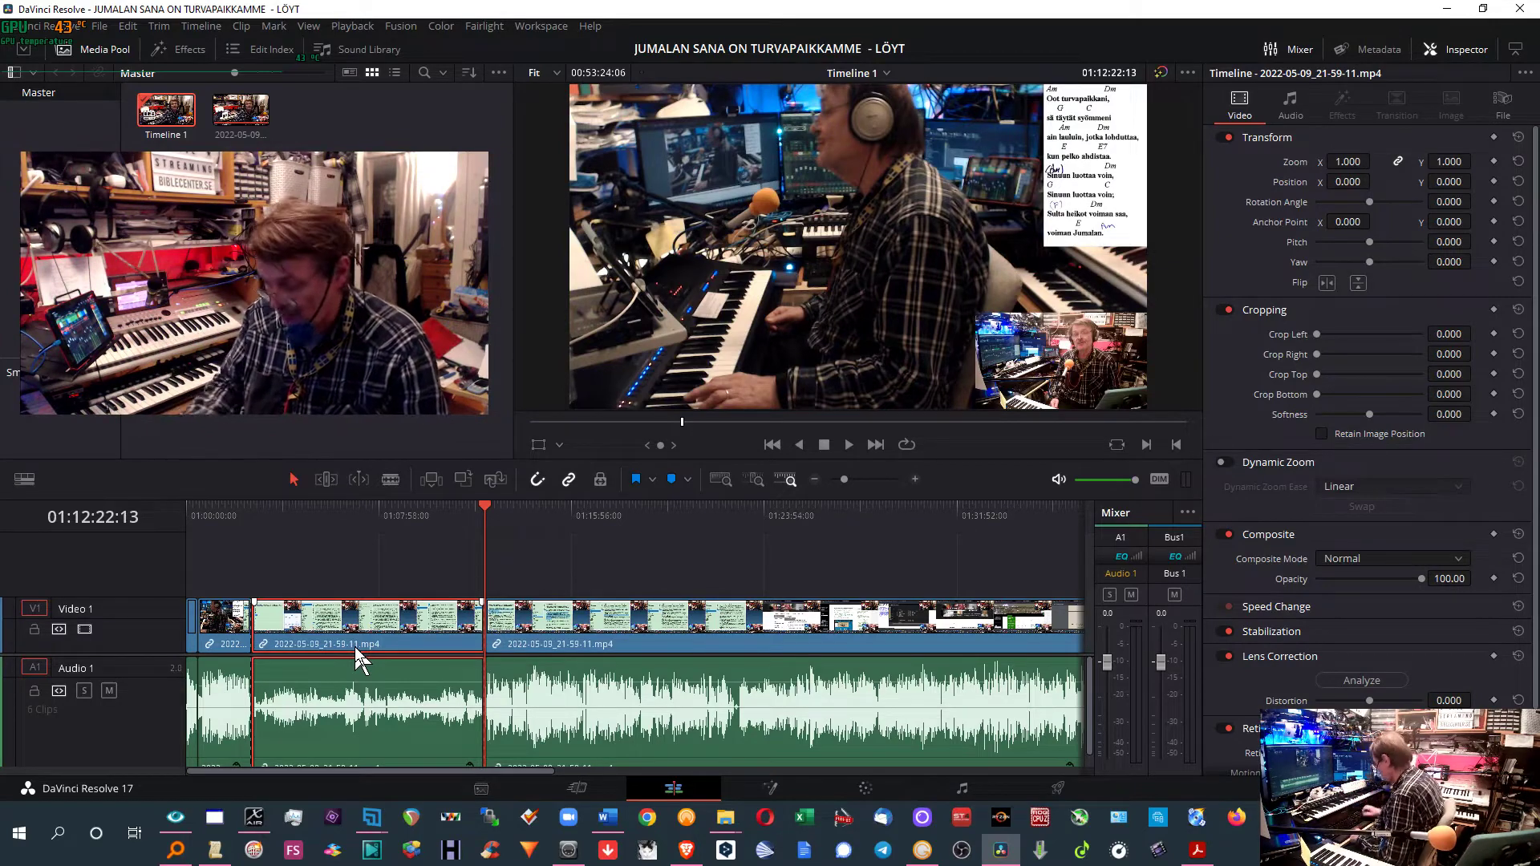
key("BackSpace")
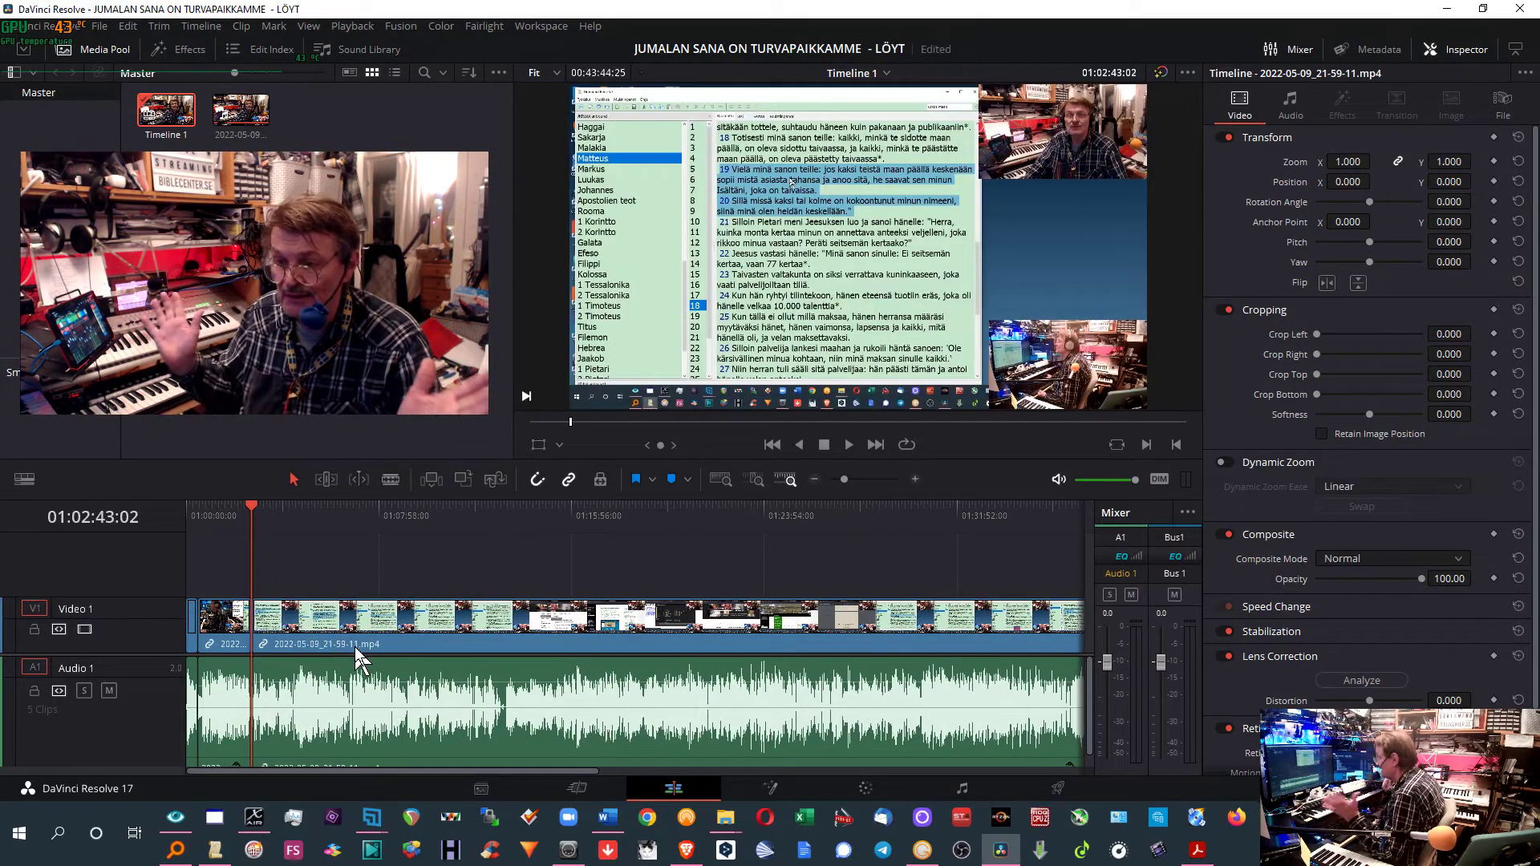
Restore the deleted section, raise its volume to match, and review playback through to 01:34:34
key("ctrl+z")
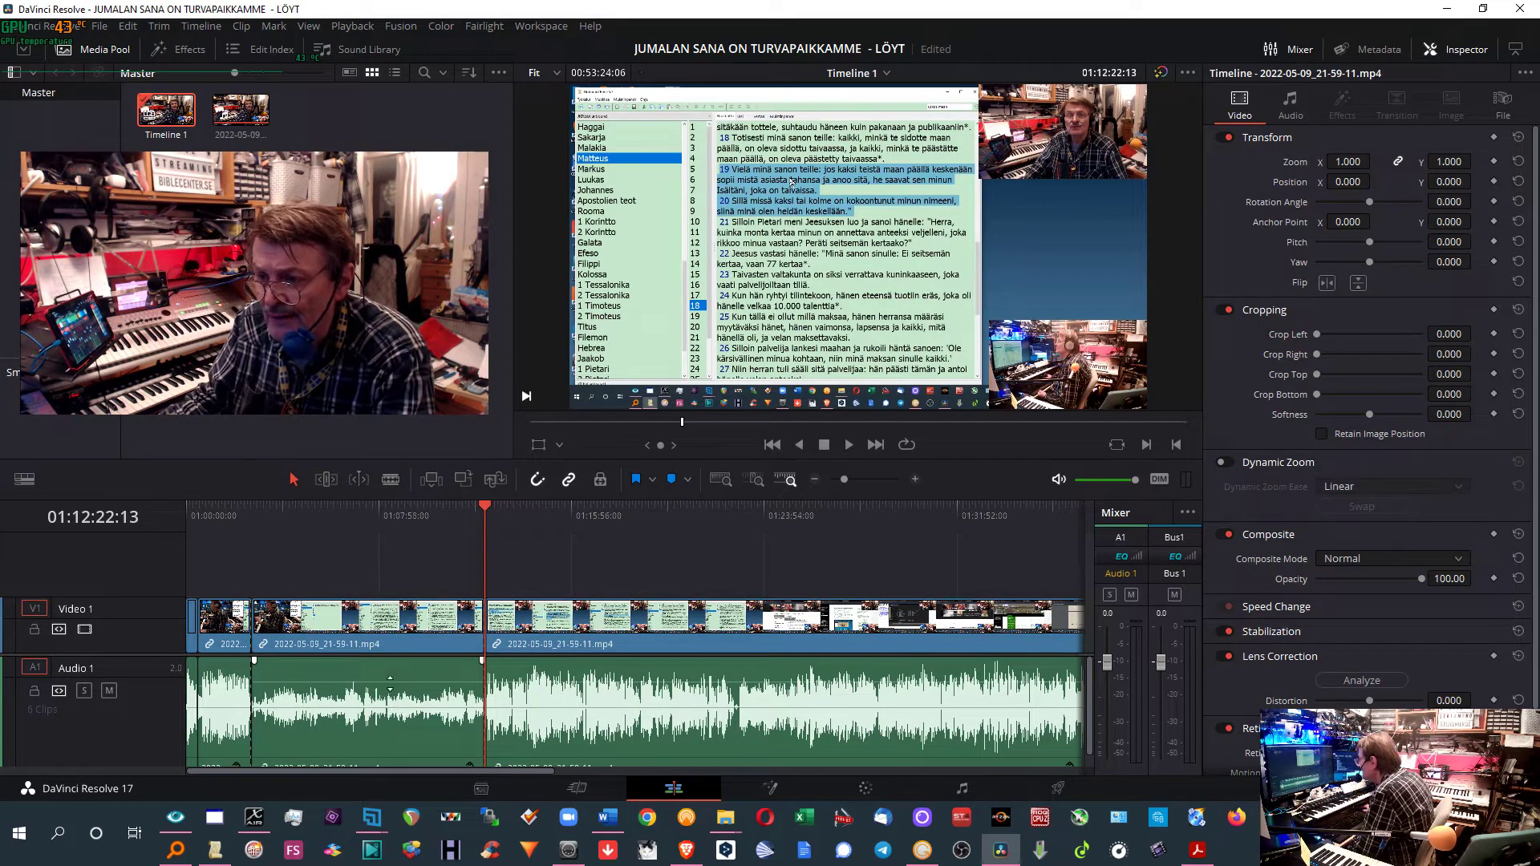
left_click_drag(390, 681, 391, 676)
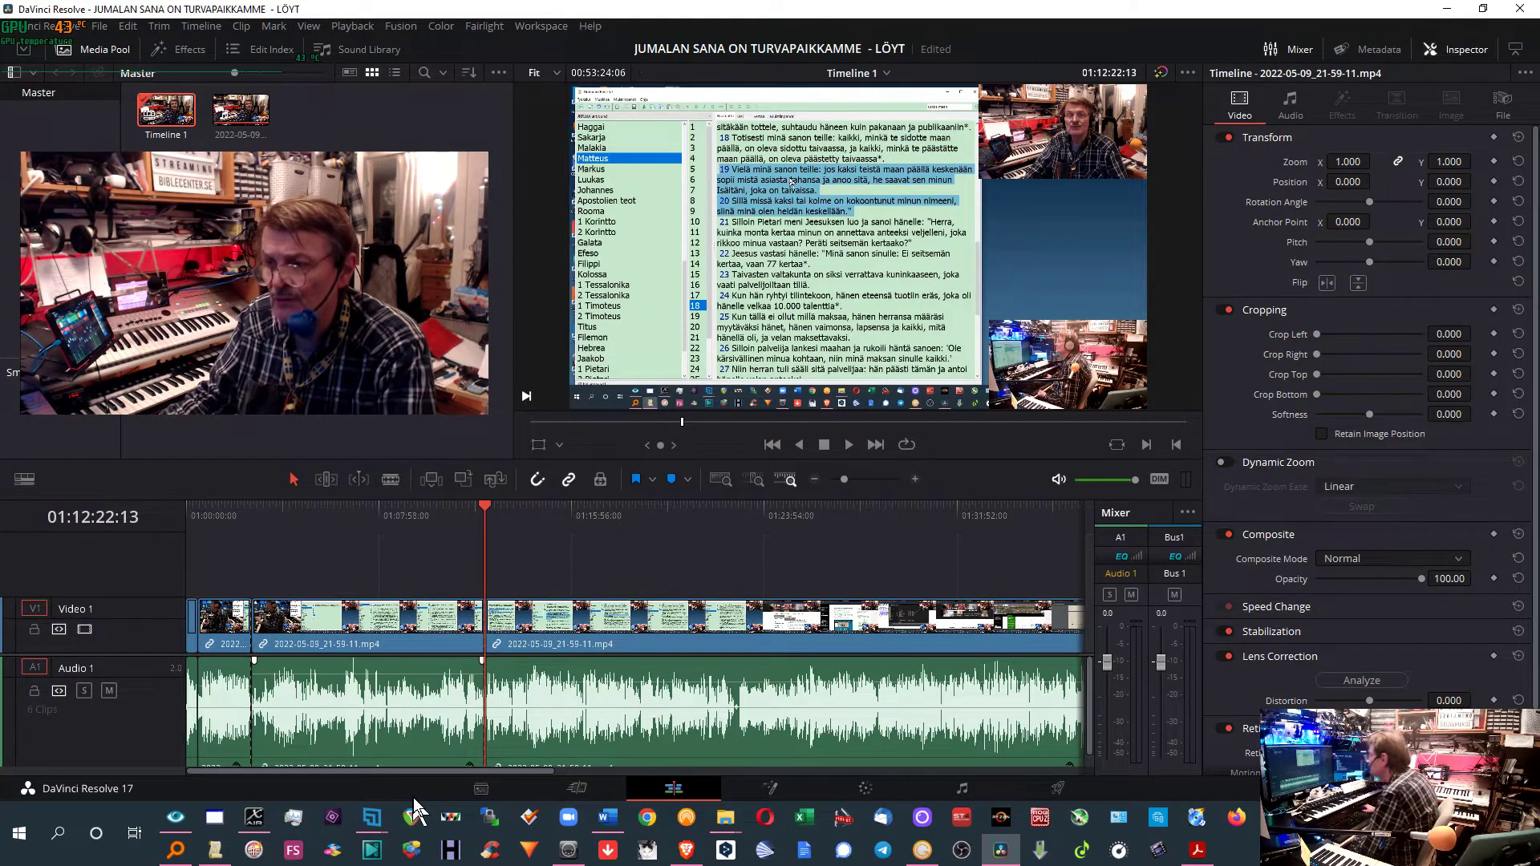
left_click(318, 529)
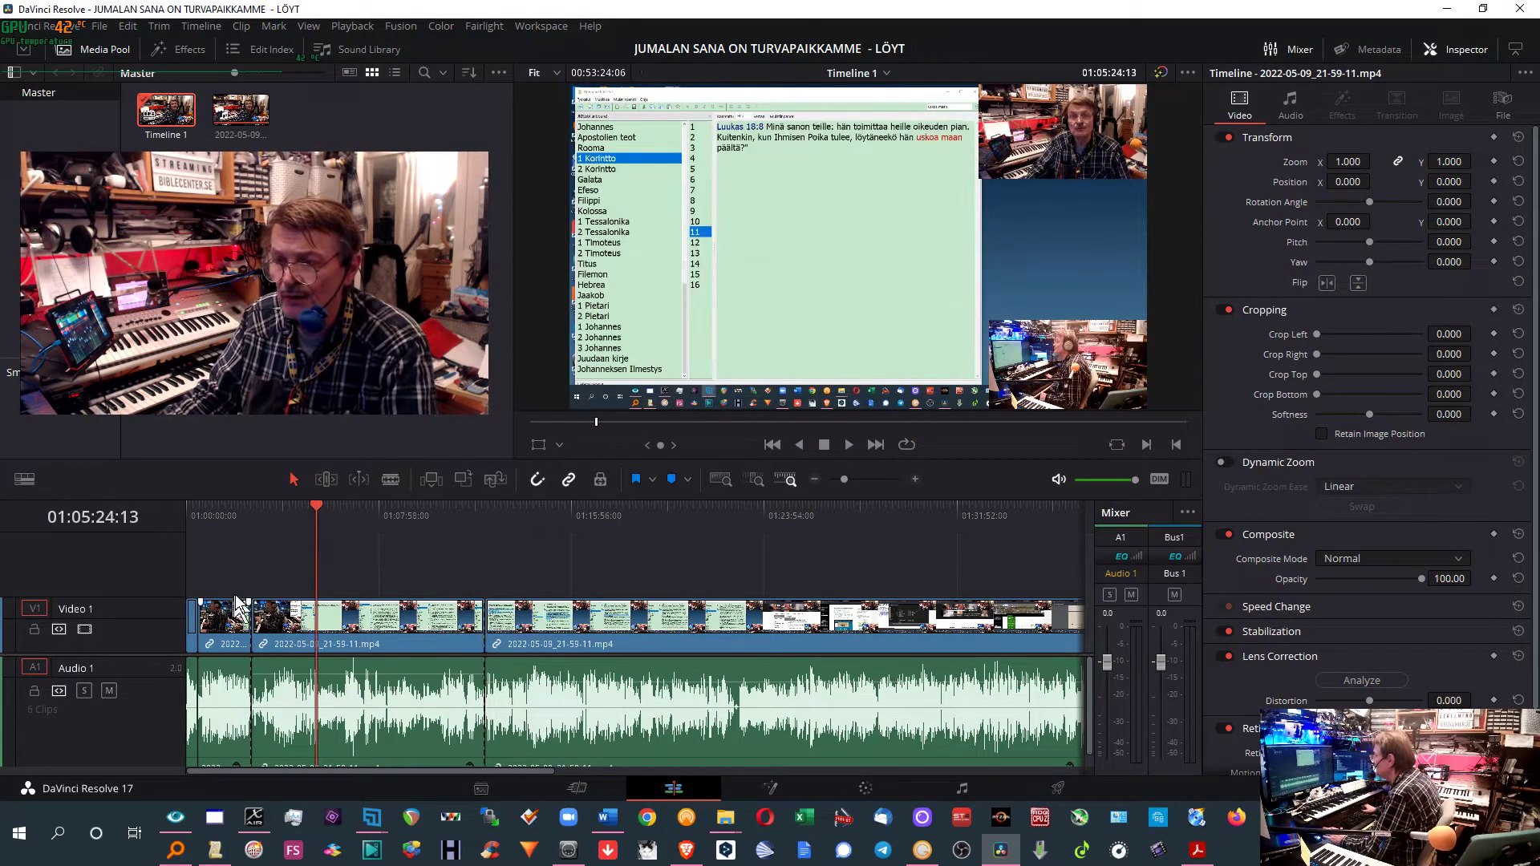
key("space")
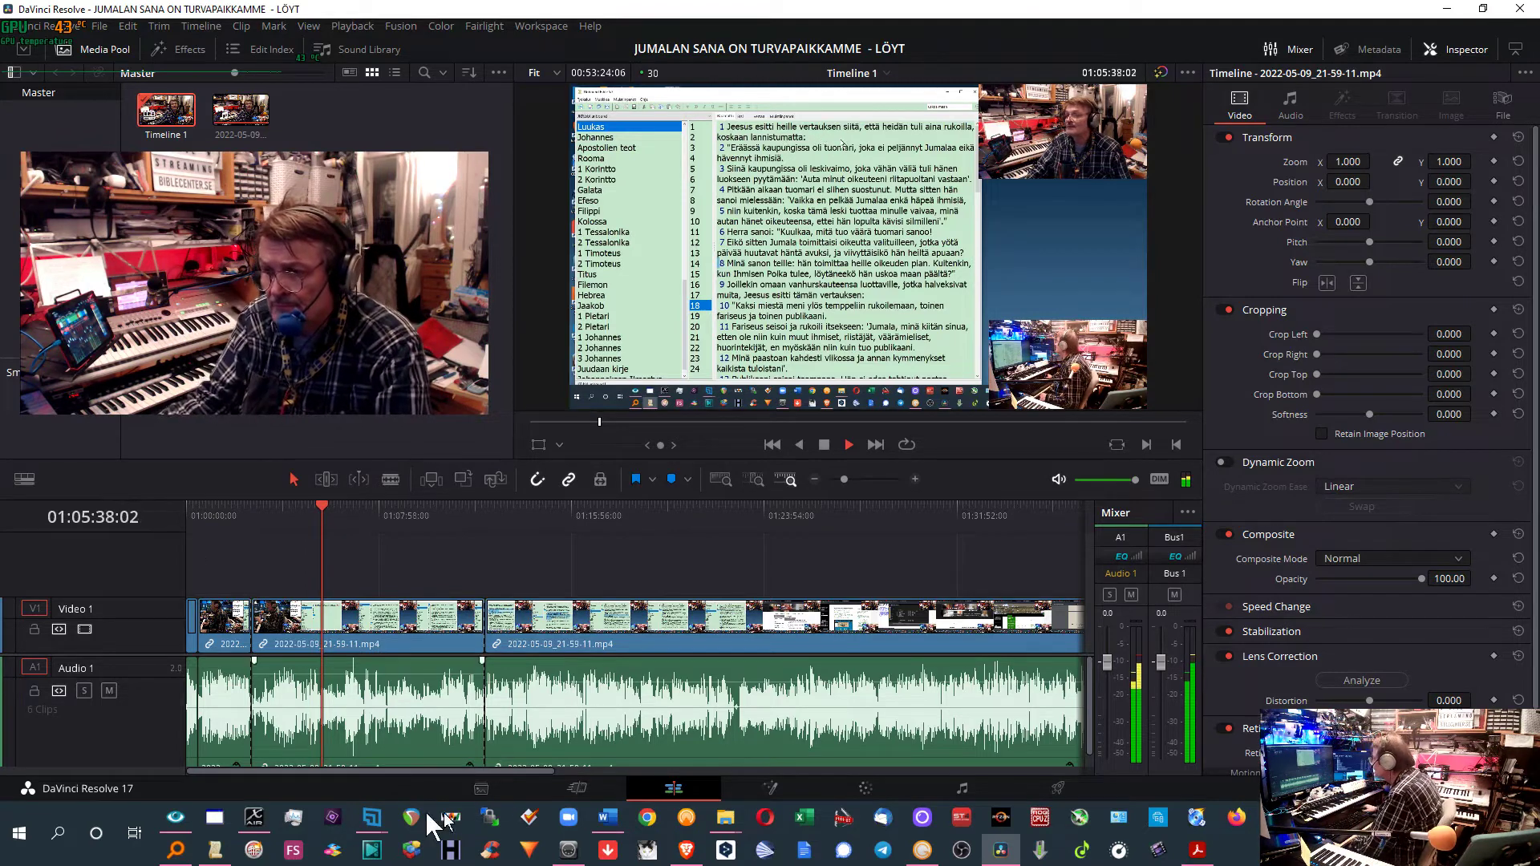
left_click(533, 514)
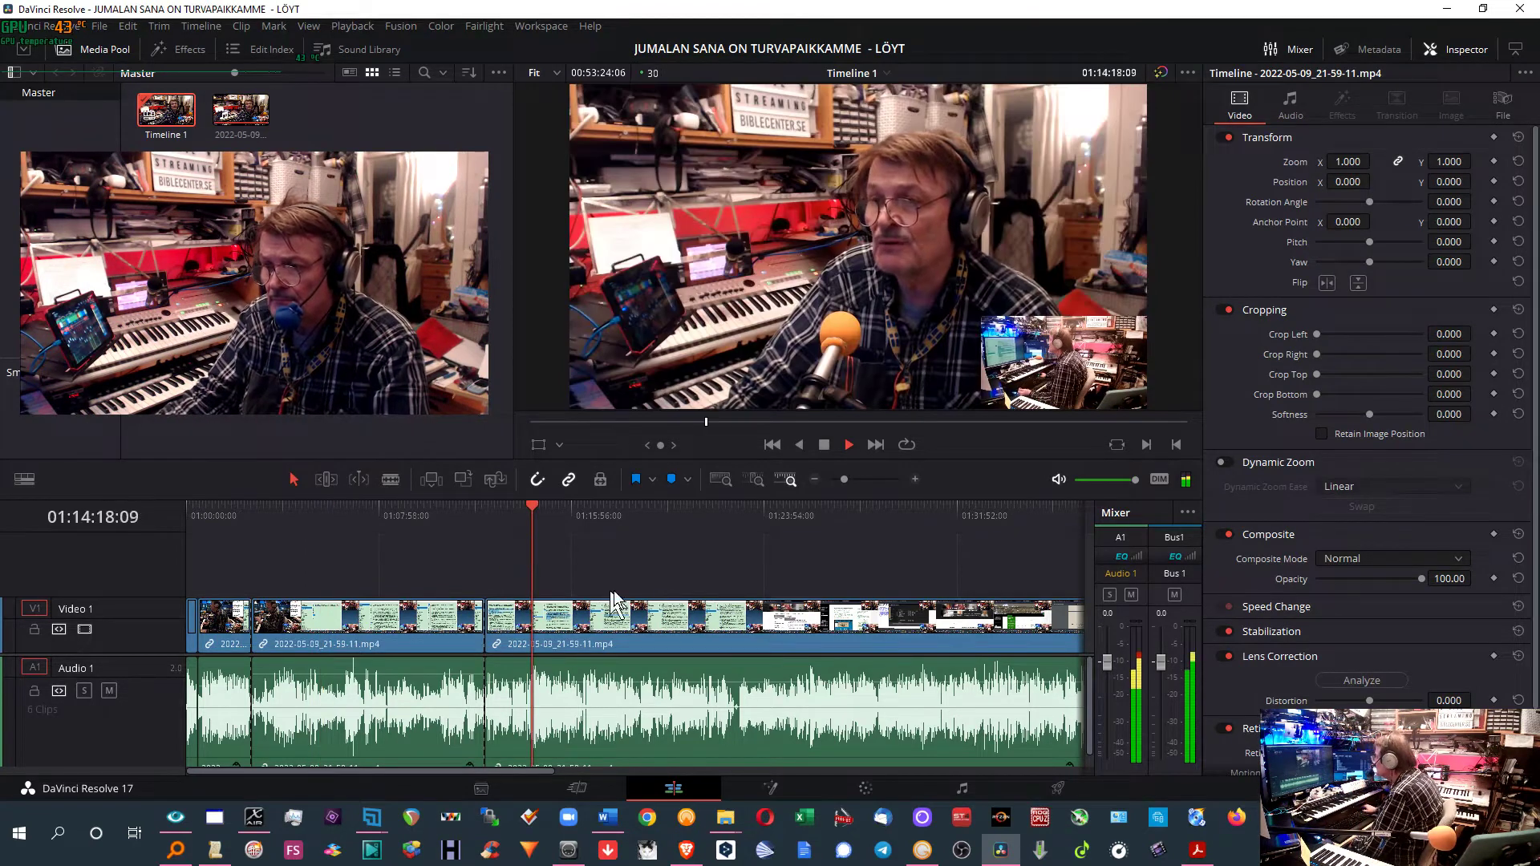
left_click(385, 513)
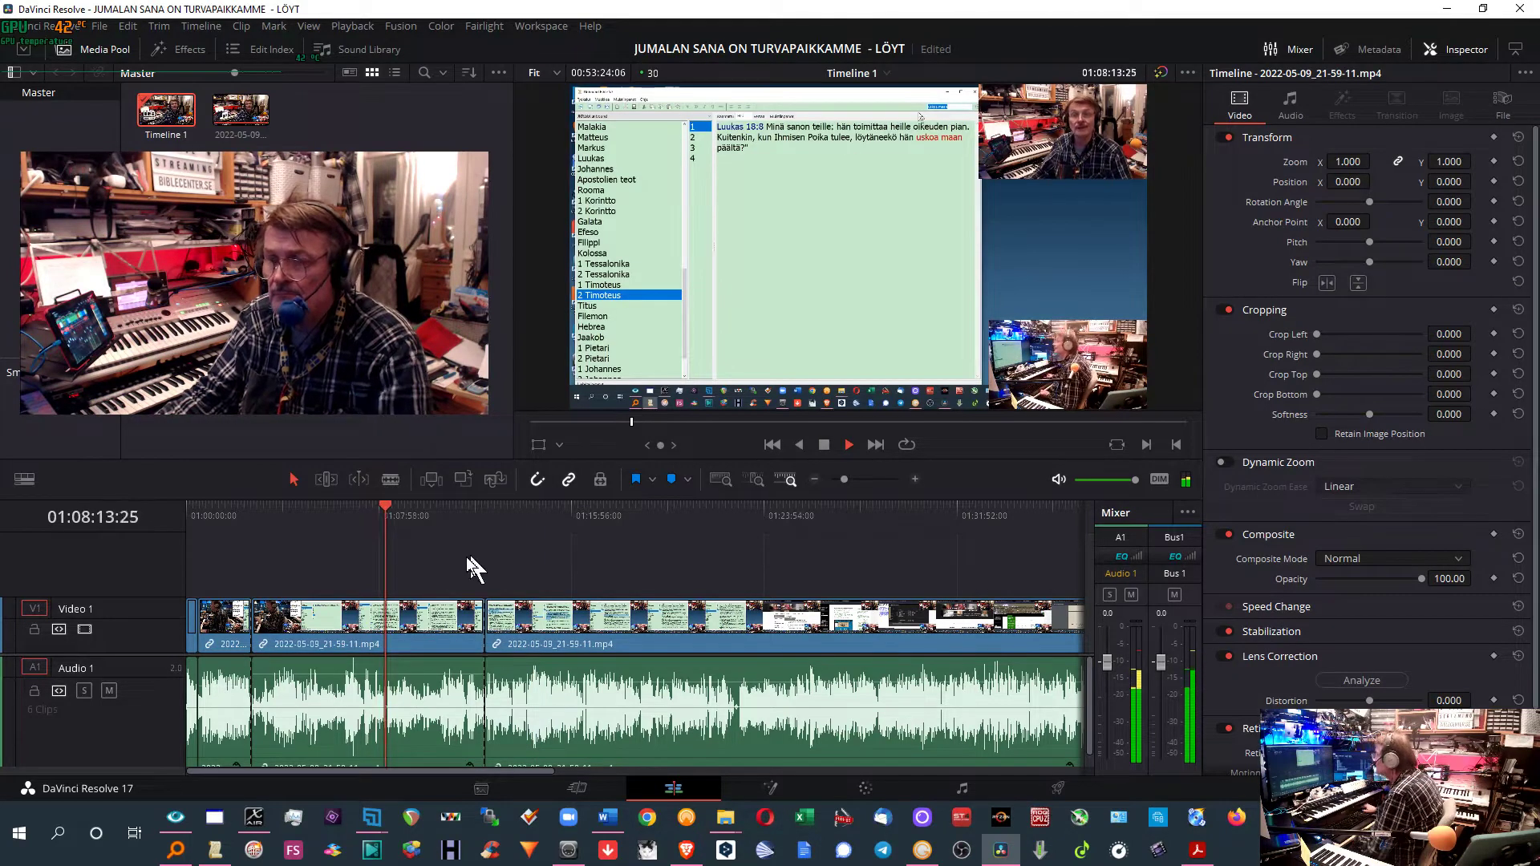
key("space")
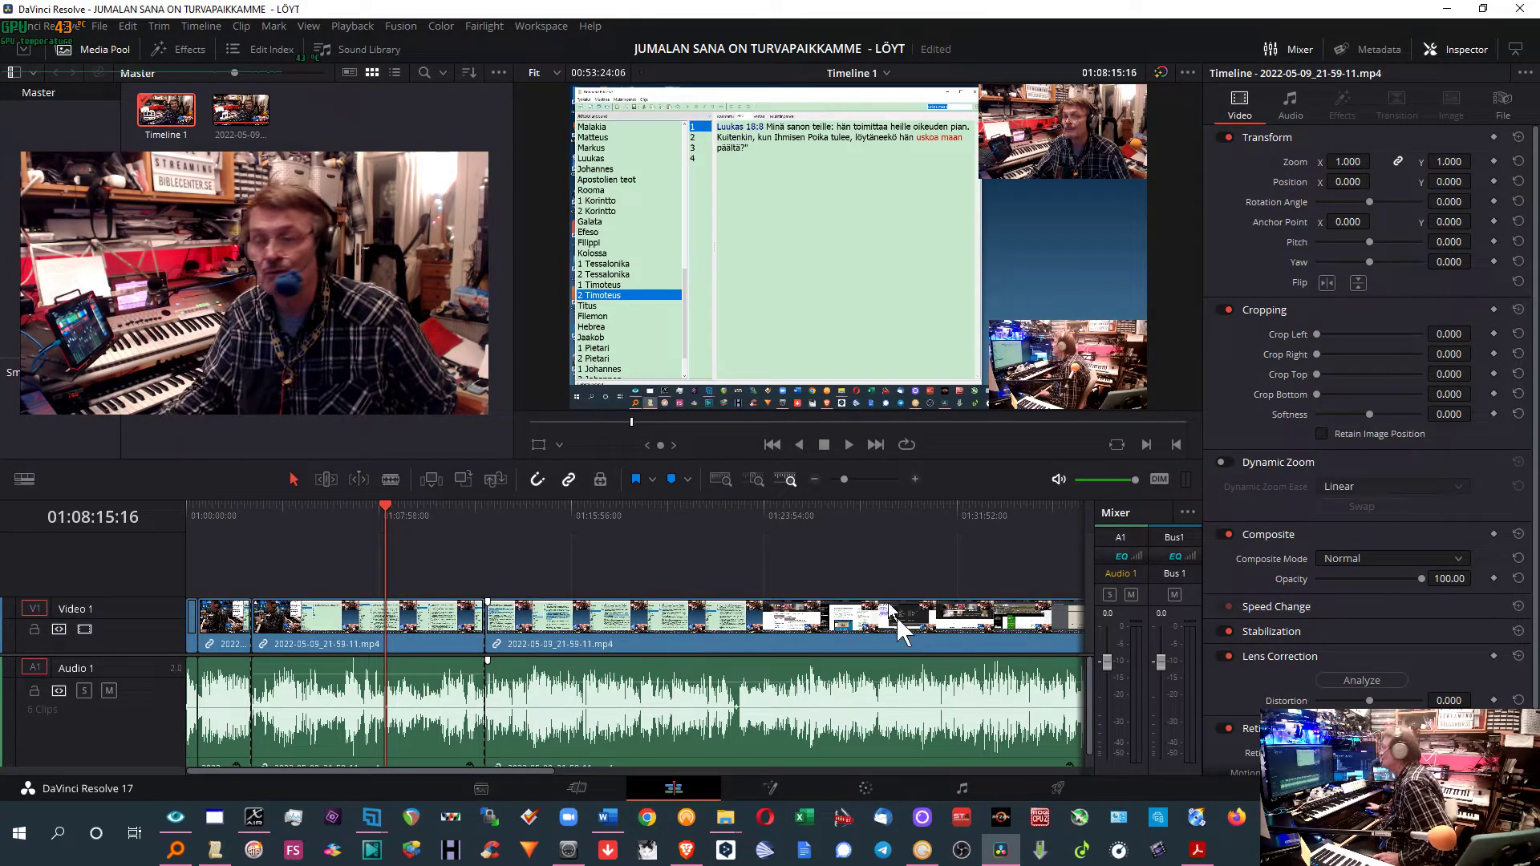
left_click(1021, 518)
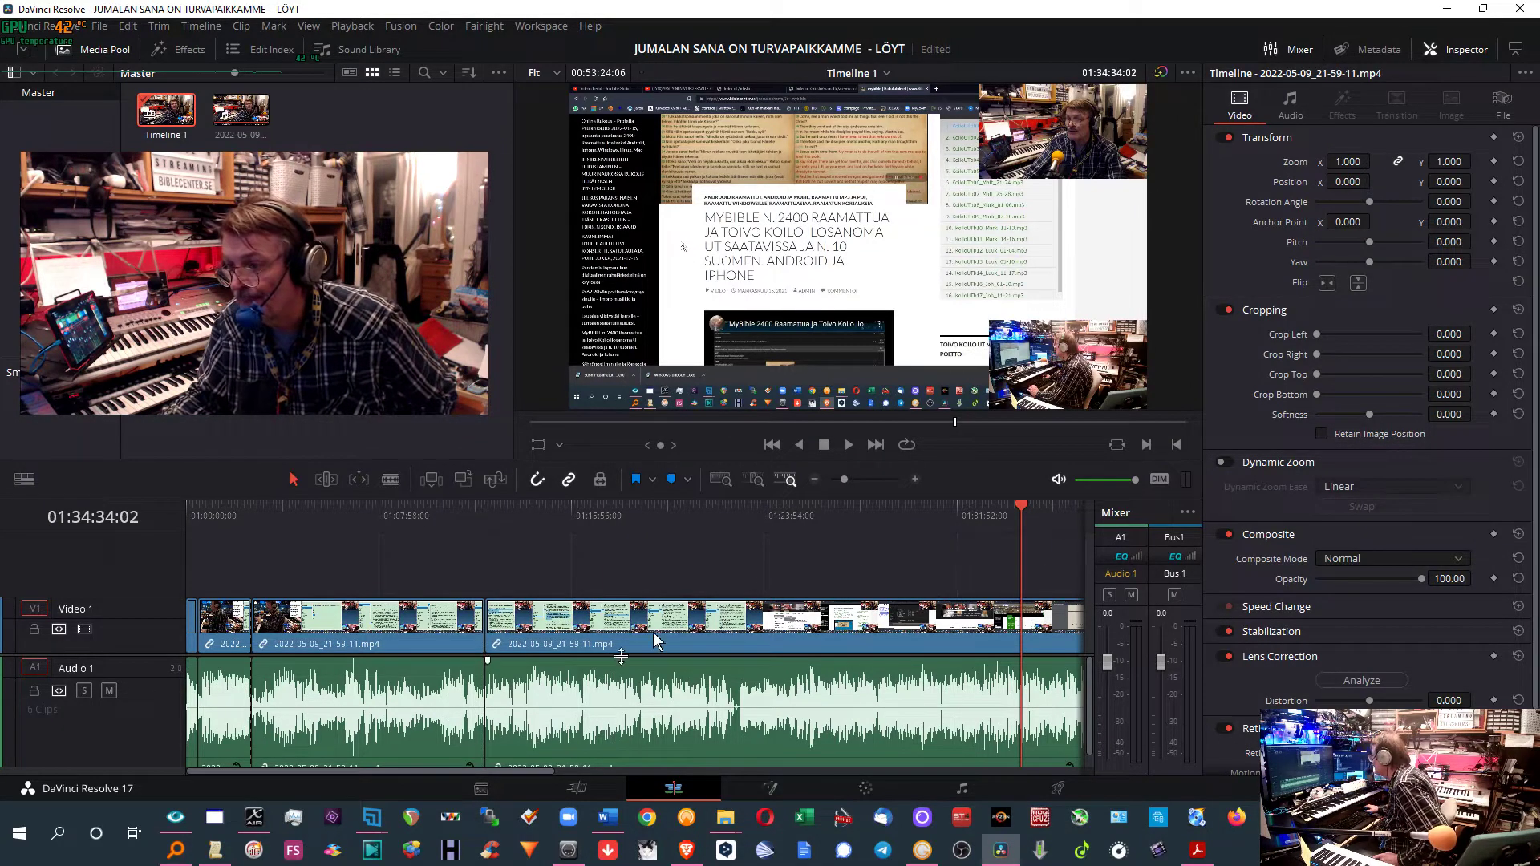
left_click(868, 479)
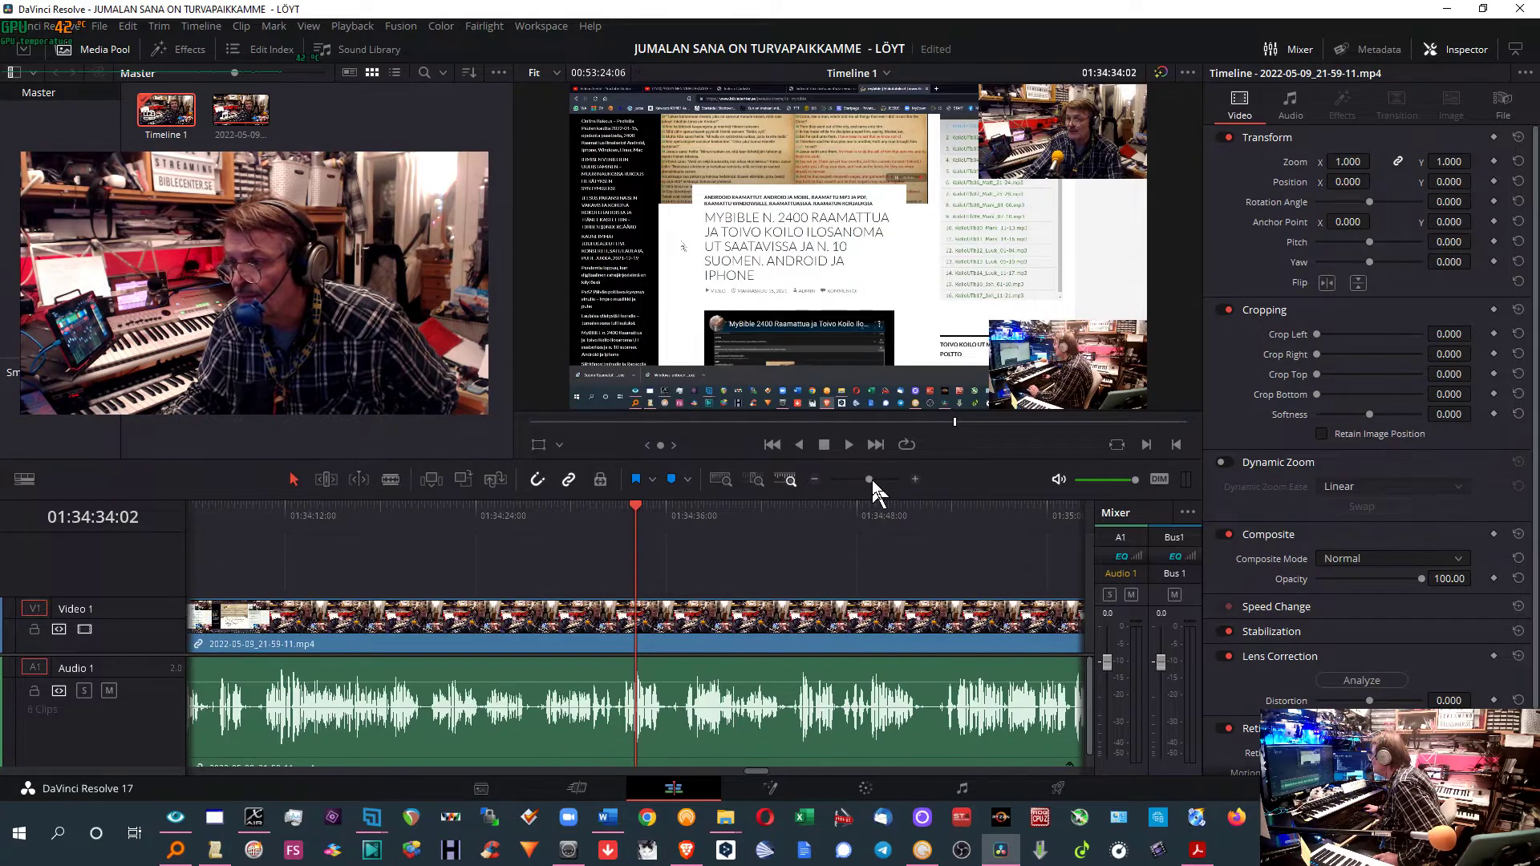
left_click(834, 479)
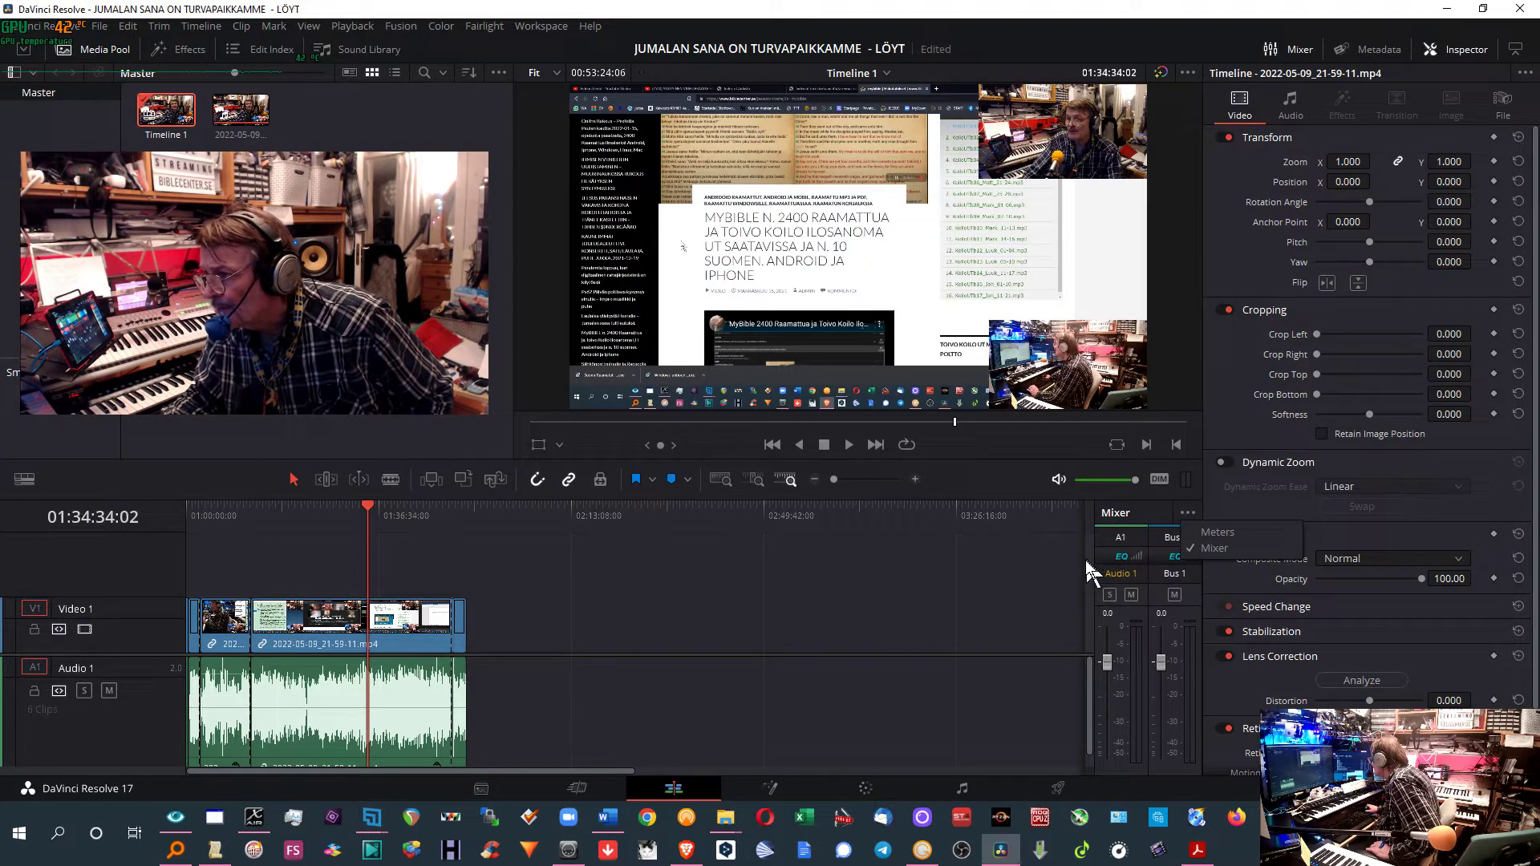
left_click(1033, 547)
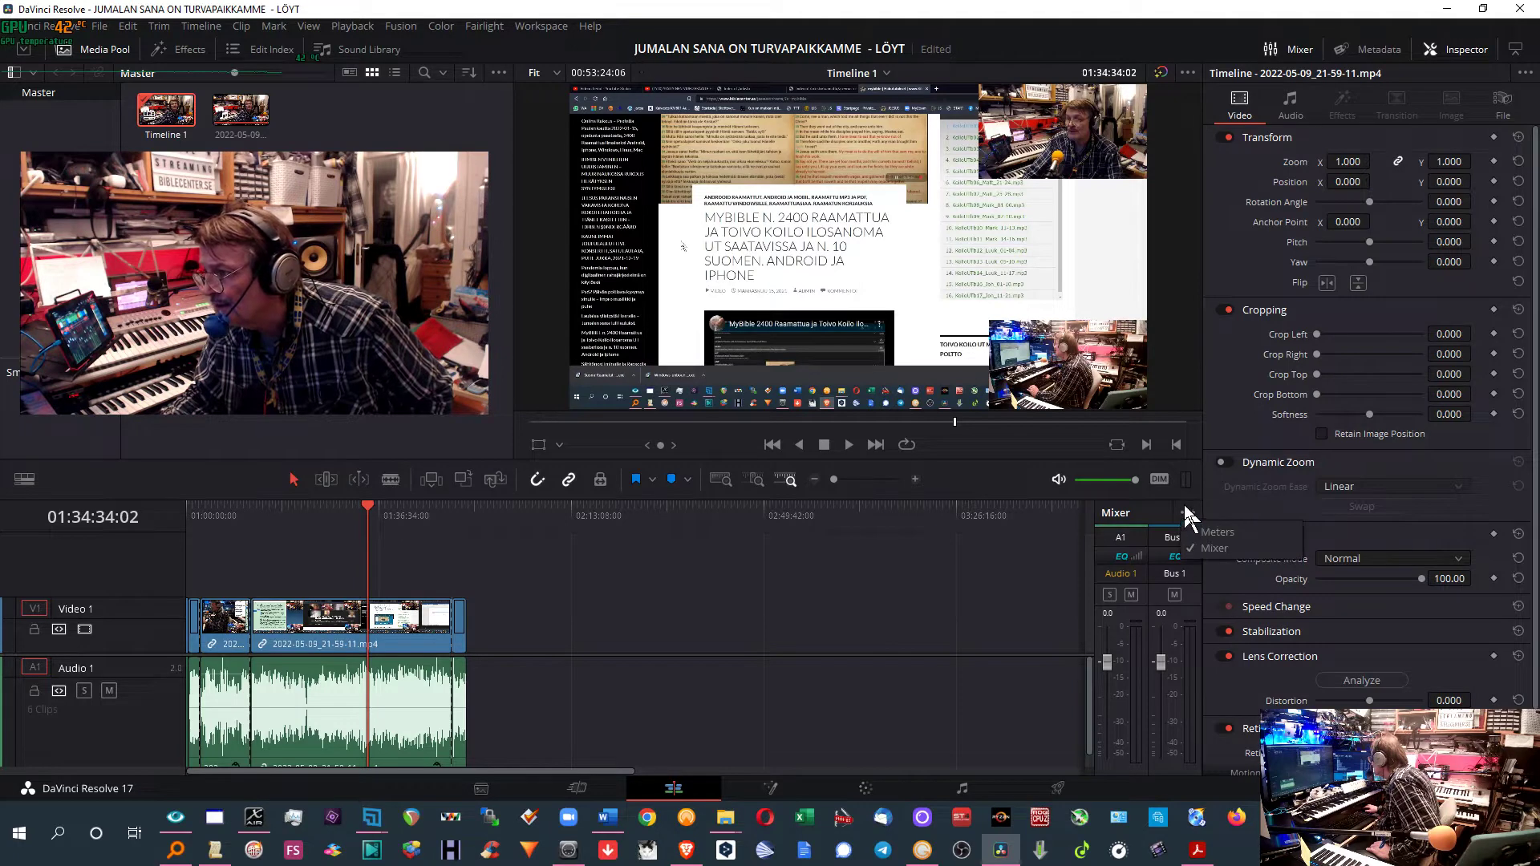
left_click_drag(1212, 529, 1195, 527)
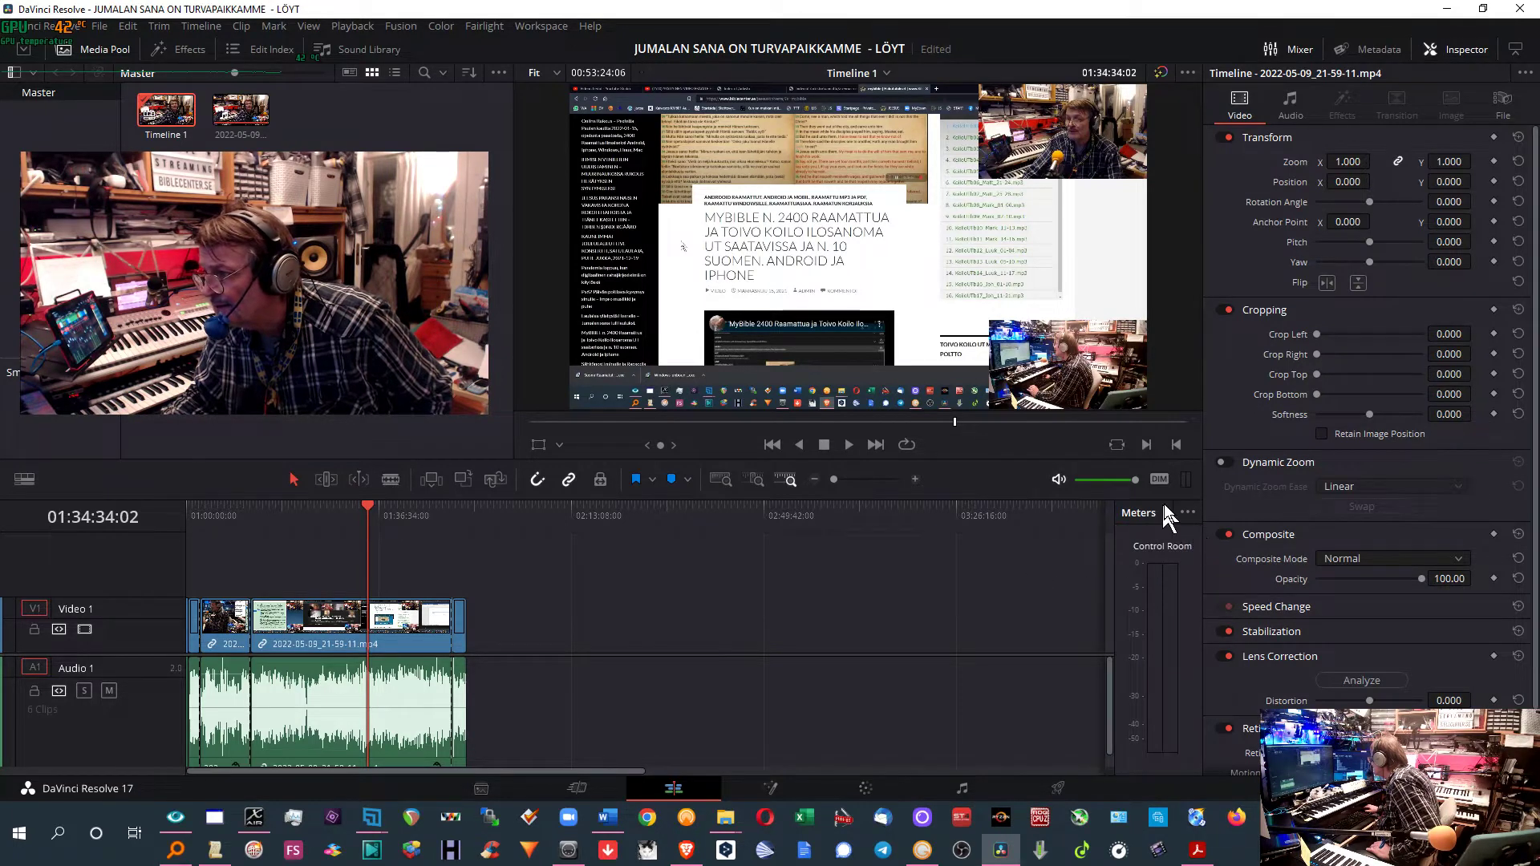
left_click(1204, 544)
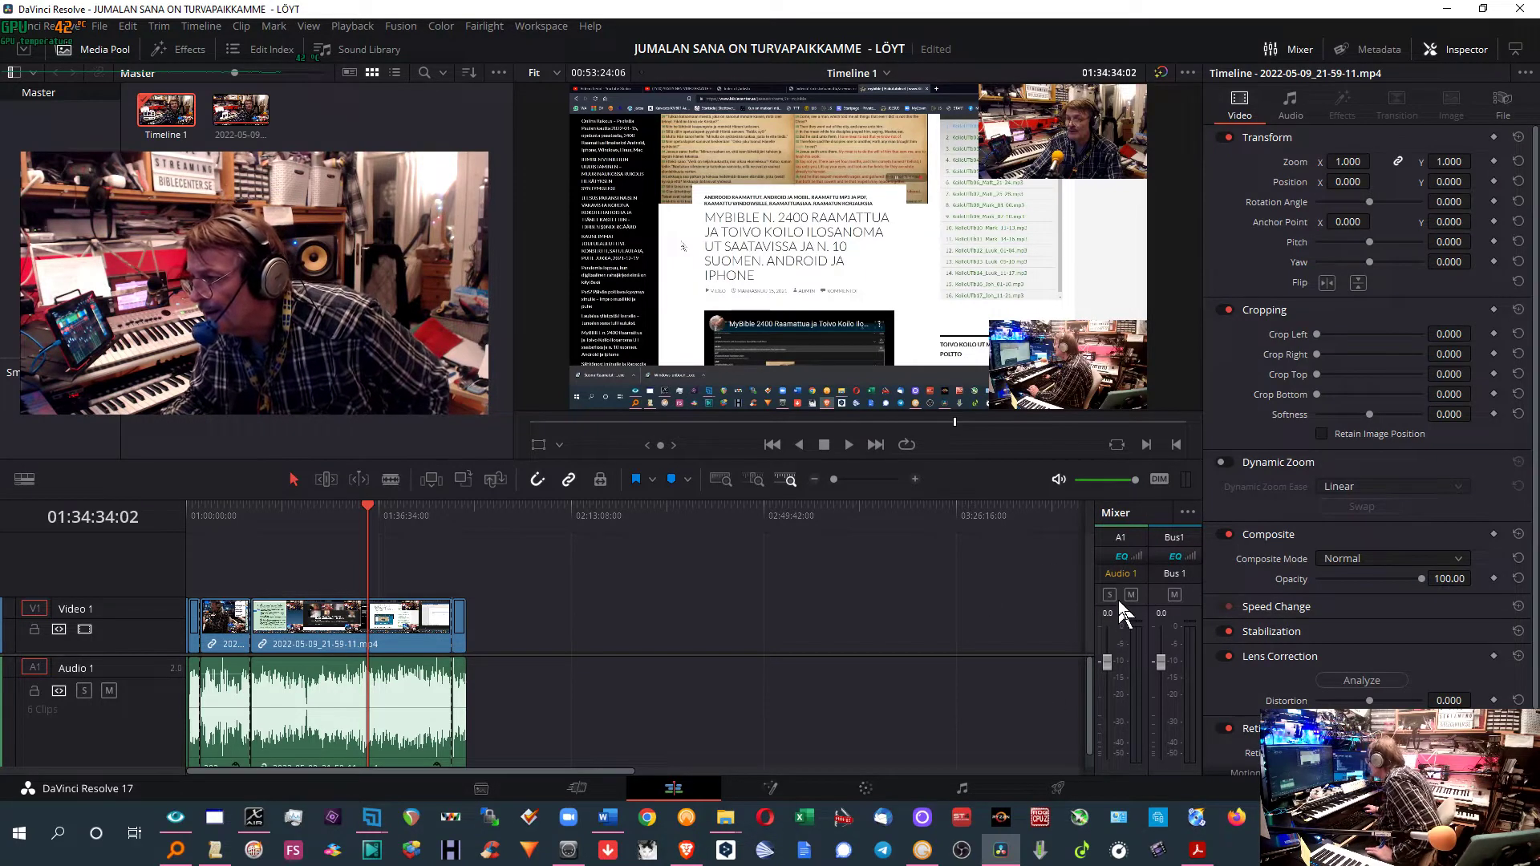
double_click(1121, 573)
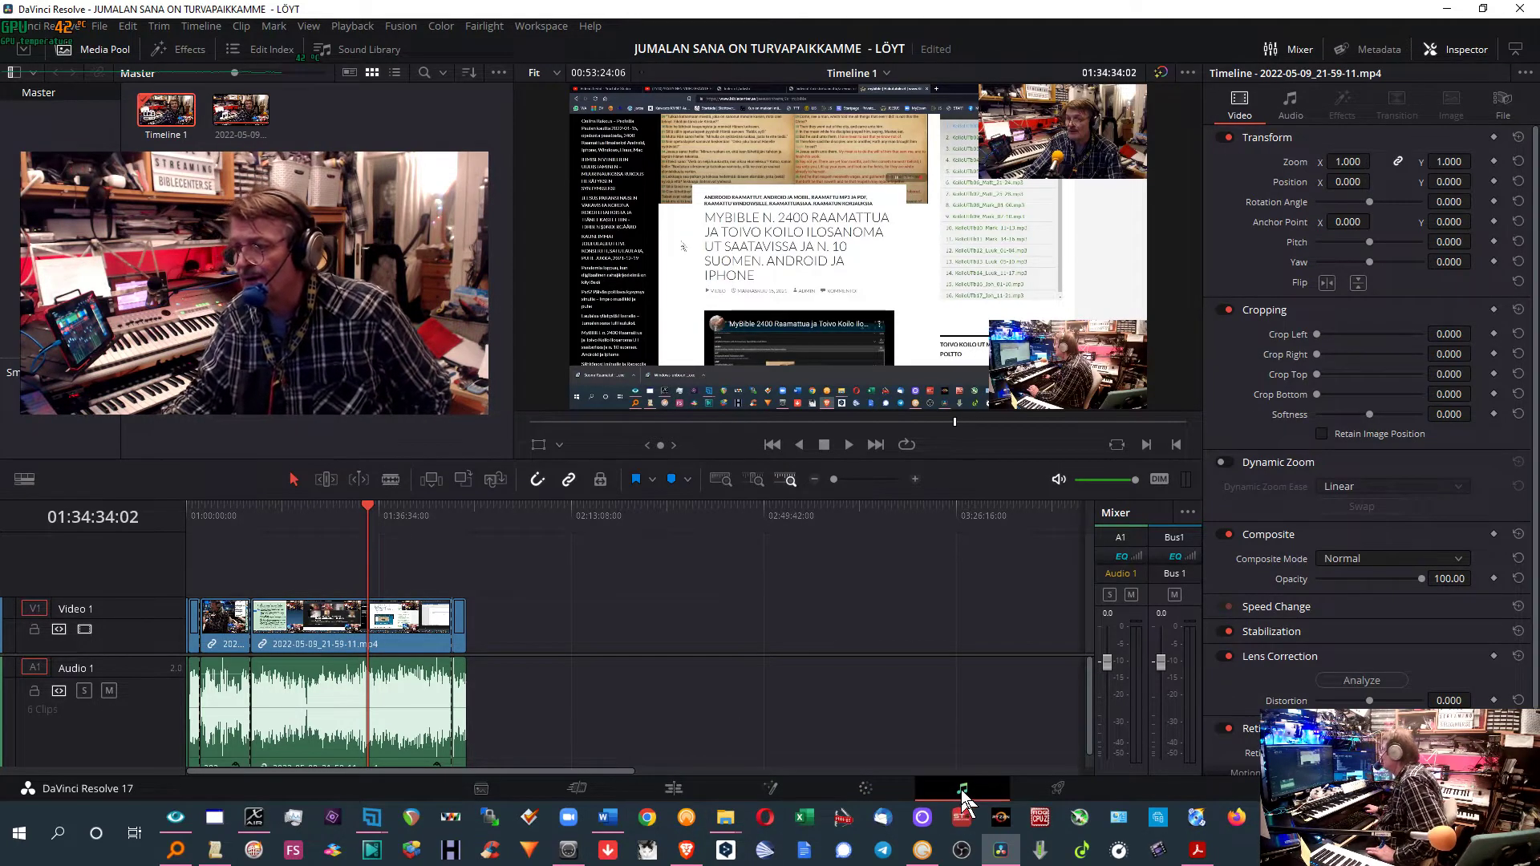
On the Fairlight page, make the Audio 1 track taller to show waveforms, then bring up CareUEyes
left_click(961, 789)
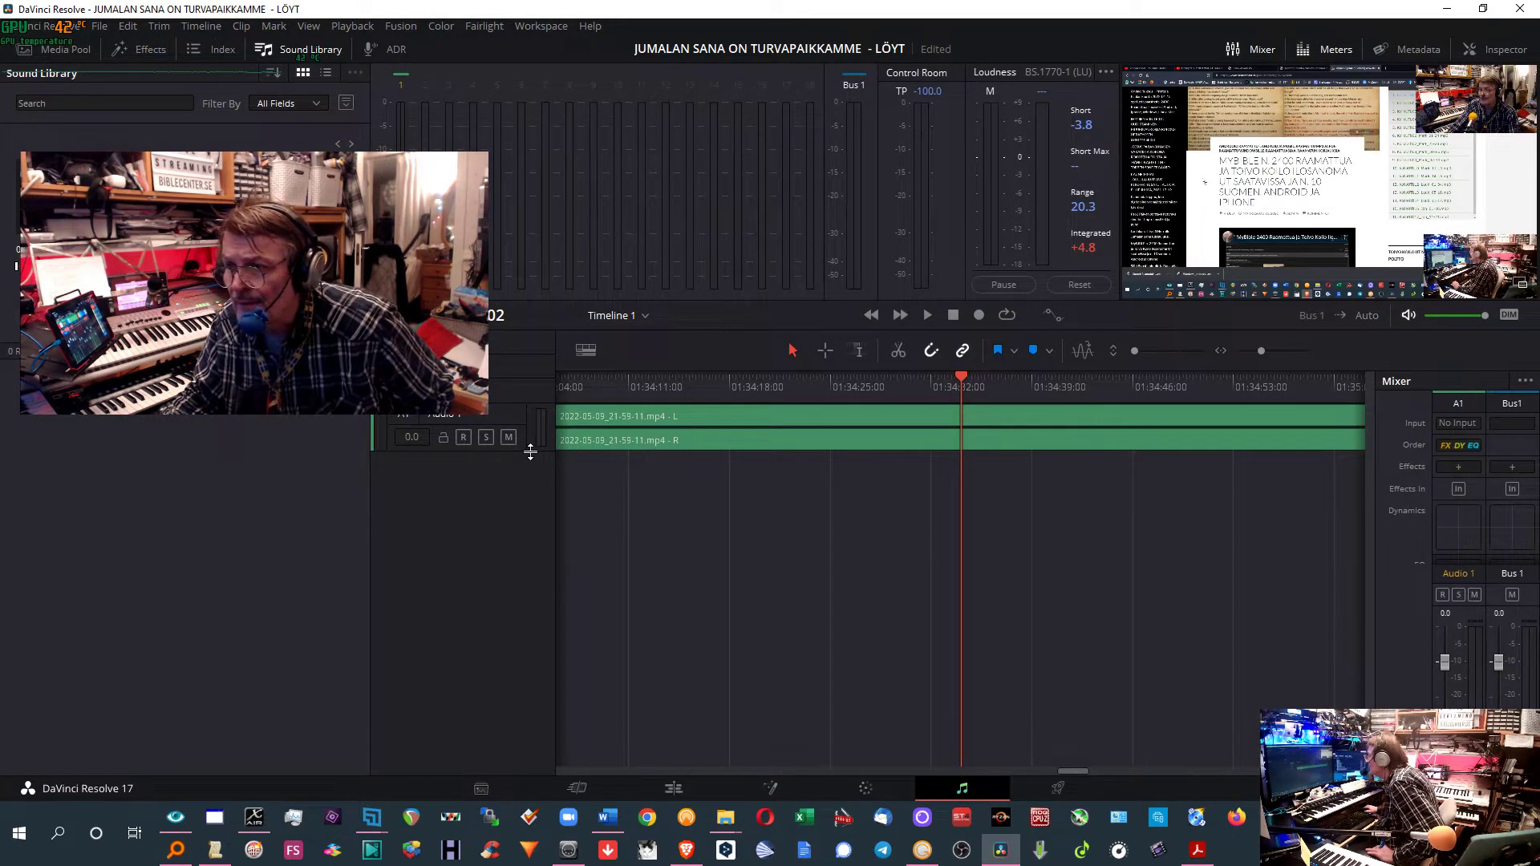
mouse_move(531, 451)
left_mouse_down()
mouse_move(535, 577)
mouse_move(533, 557)
left_mouse_up()
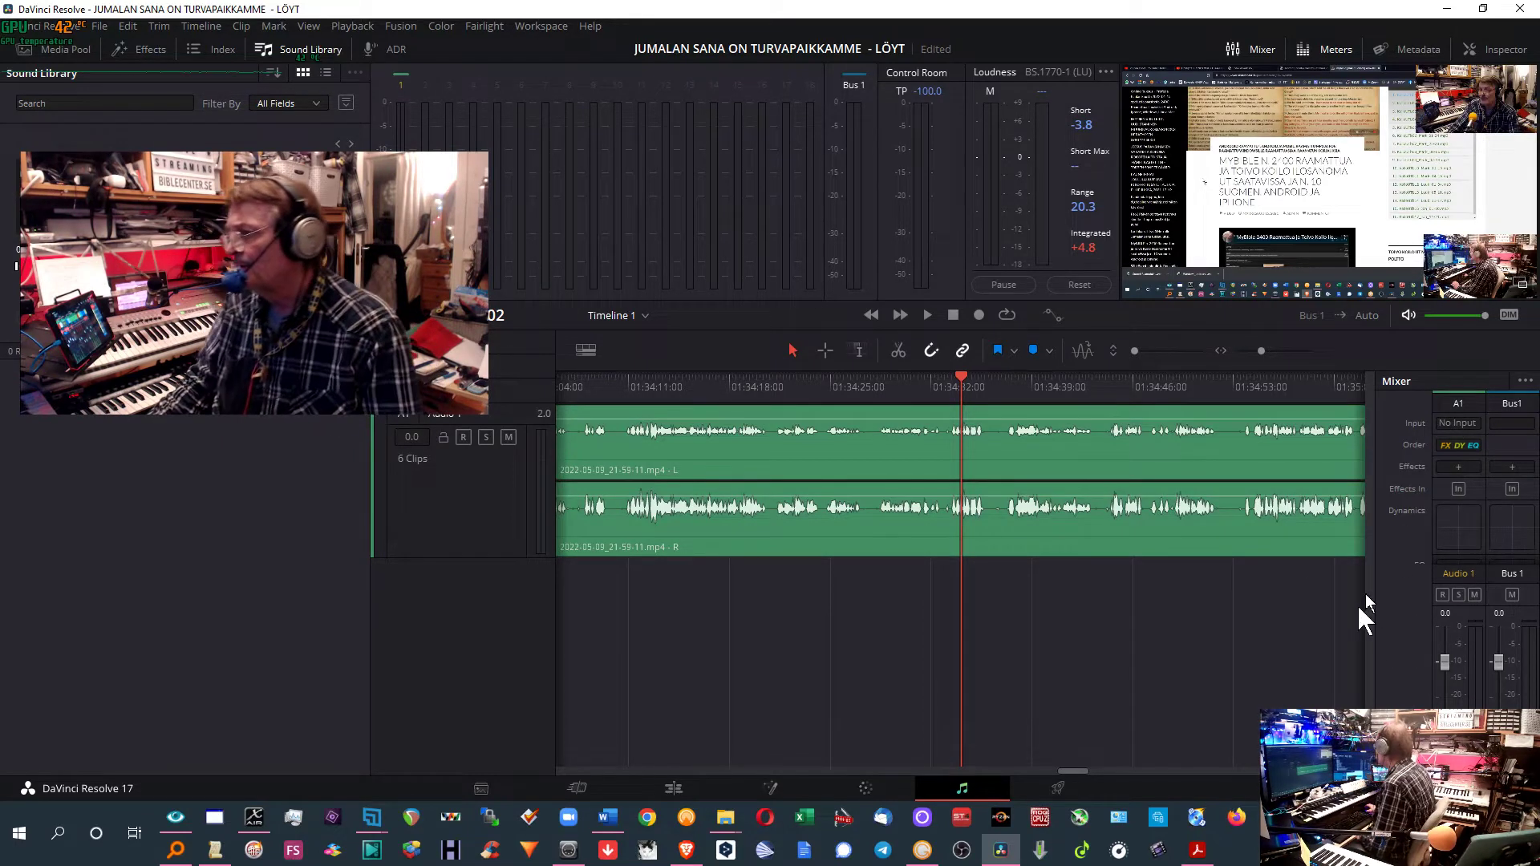
left_click(176, 816)
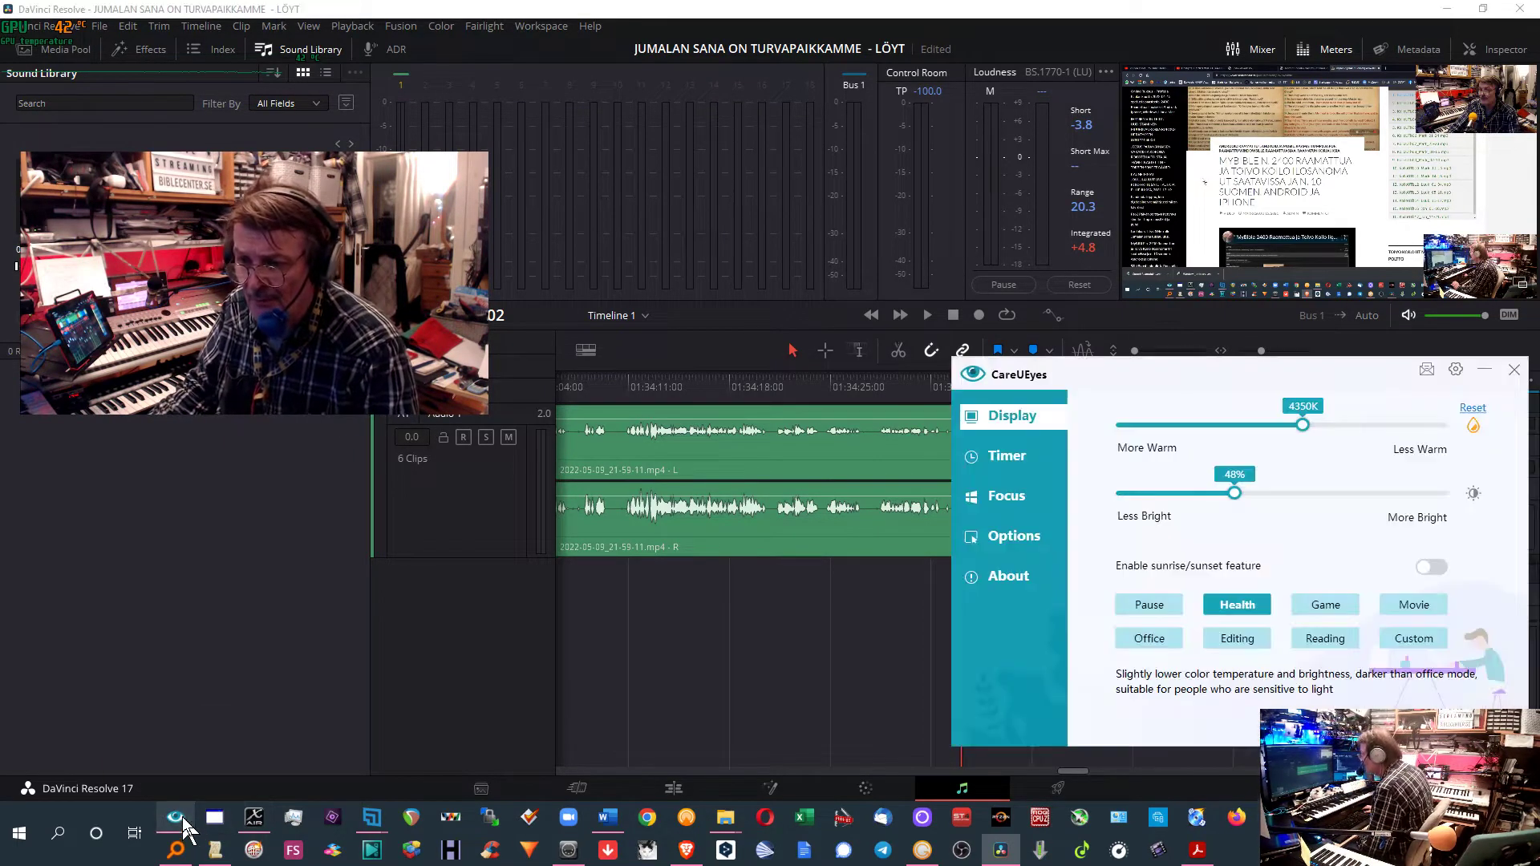
Set CareUEyes brightness from 48% to 72% and hide its window
left_click(1330, 493)
left_click(1301, 20)
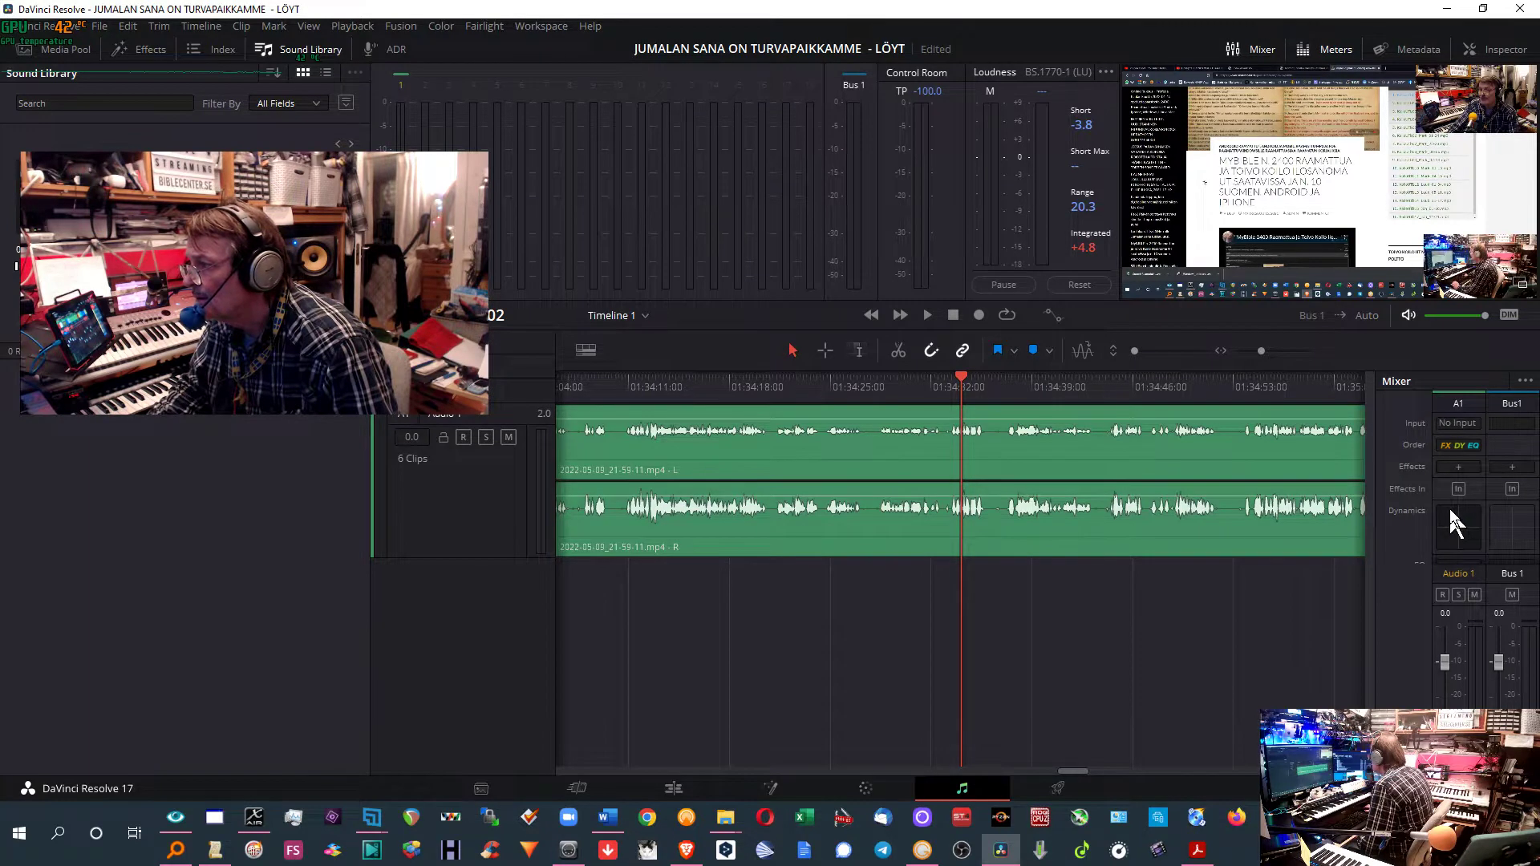
Enable the Audio 1 compressor (-15.0 threshold, 2.0:1 ratio) and play back, leaving processing order unchanged
left_click(1450, 510)
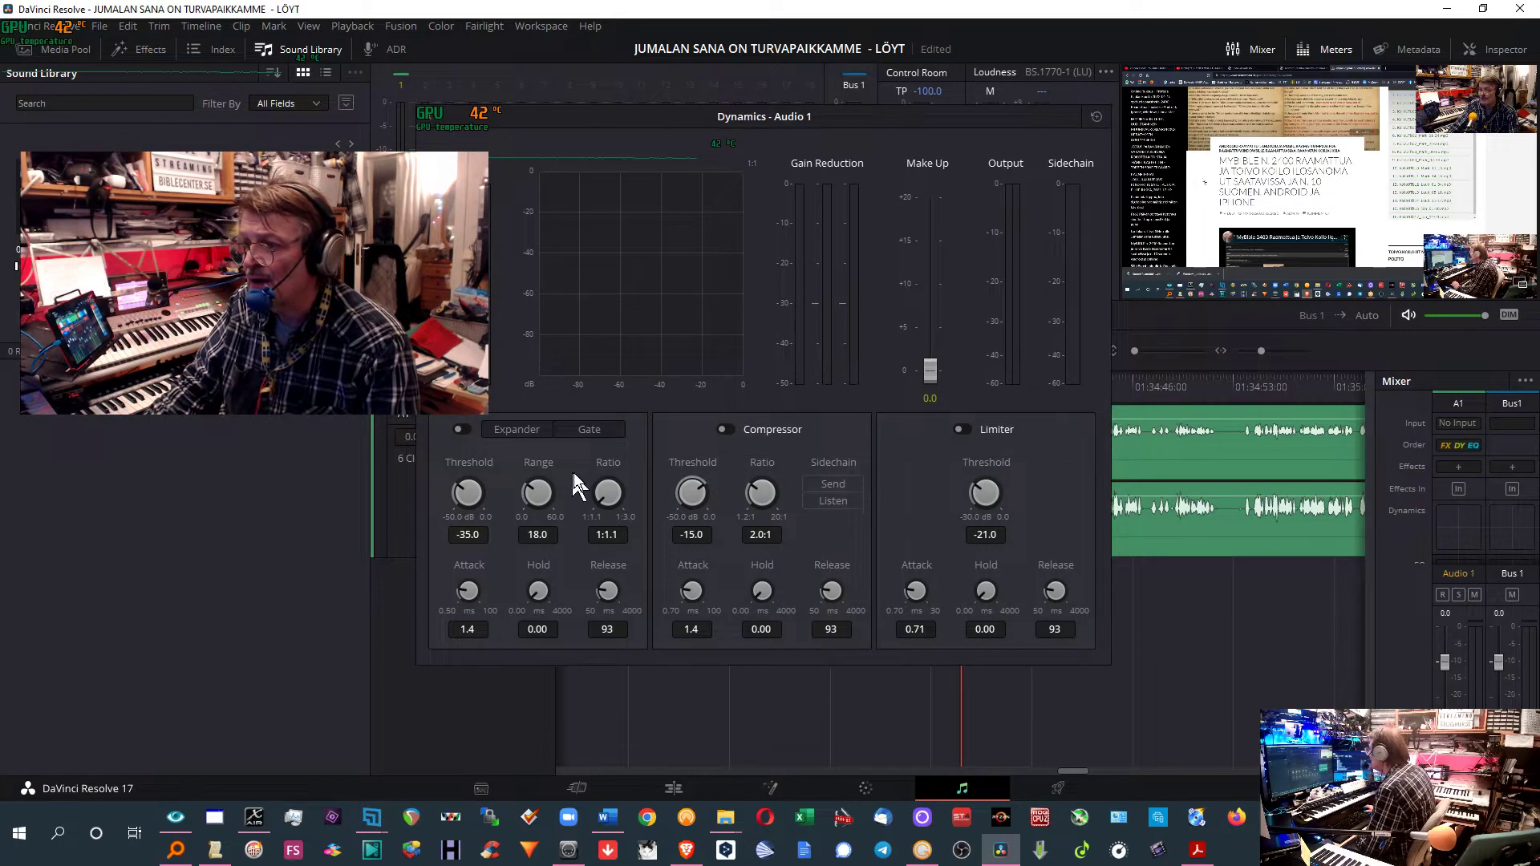
left_click(725, 430)
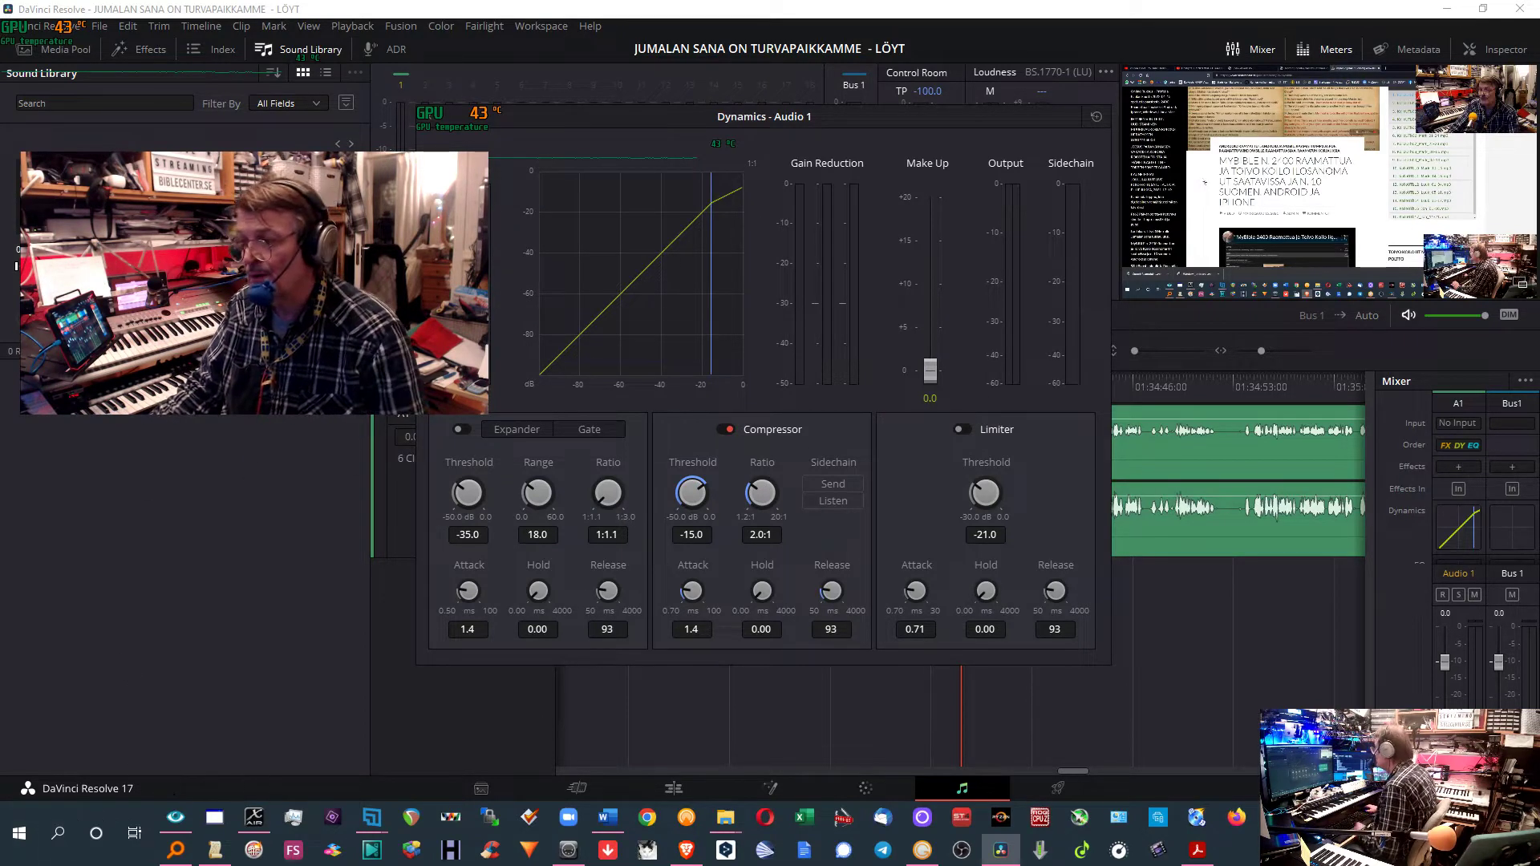
key("space")
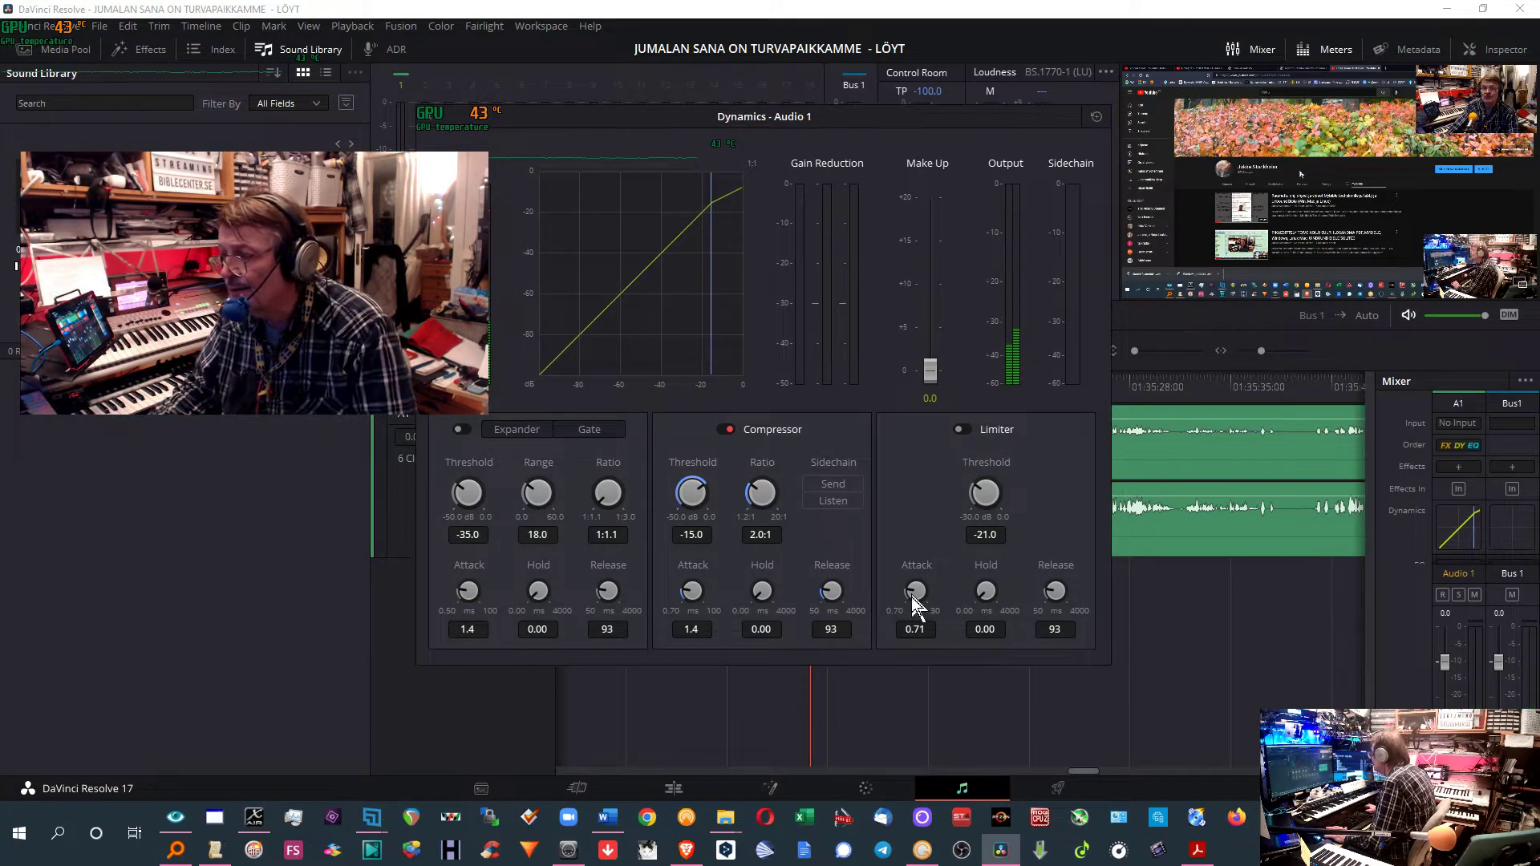
left_click(1457, 445)
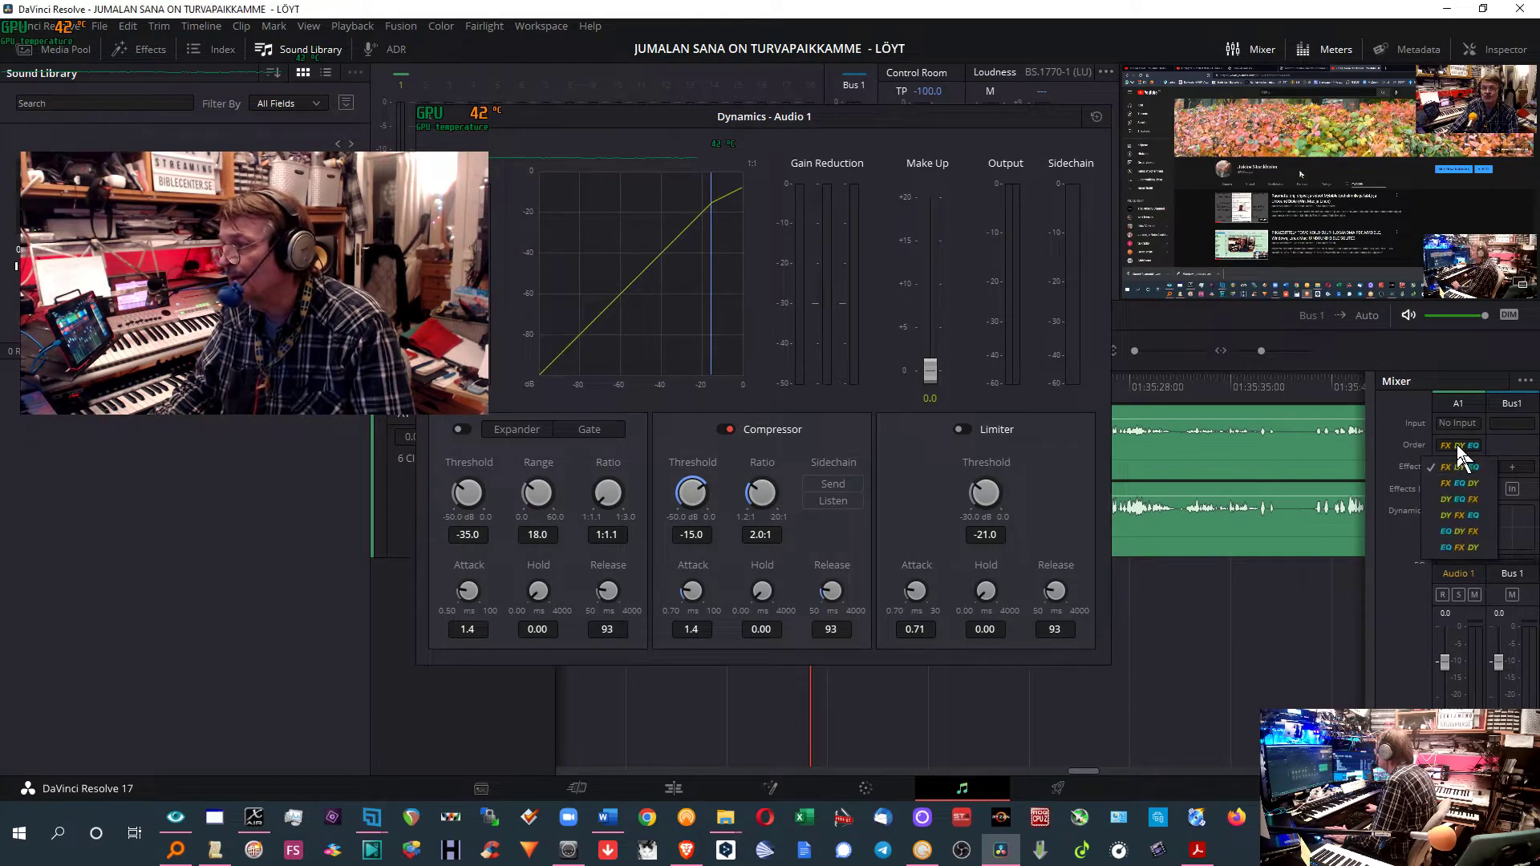
left_click(1397, 406)
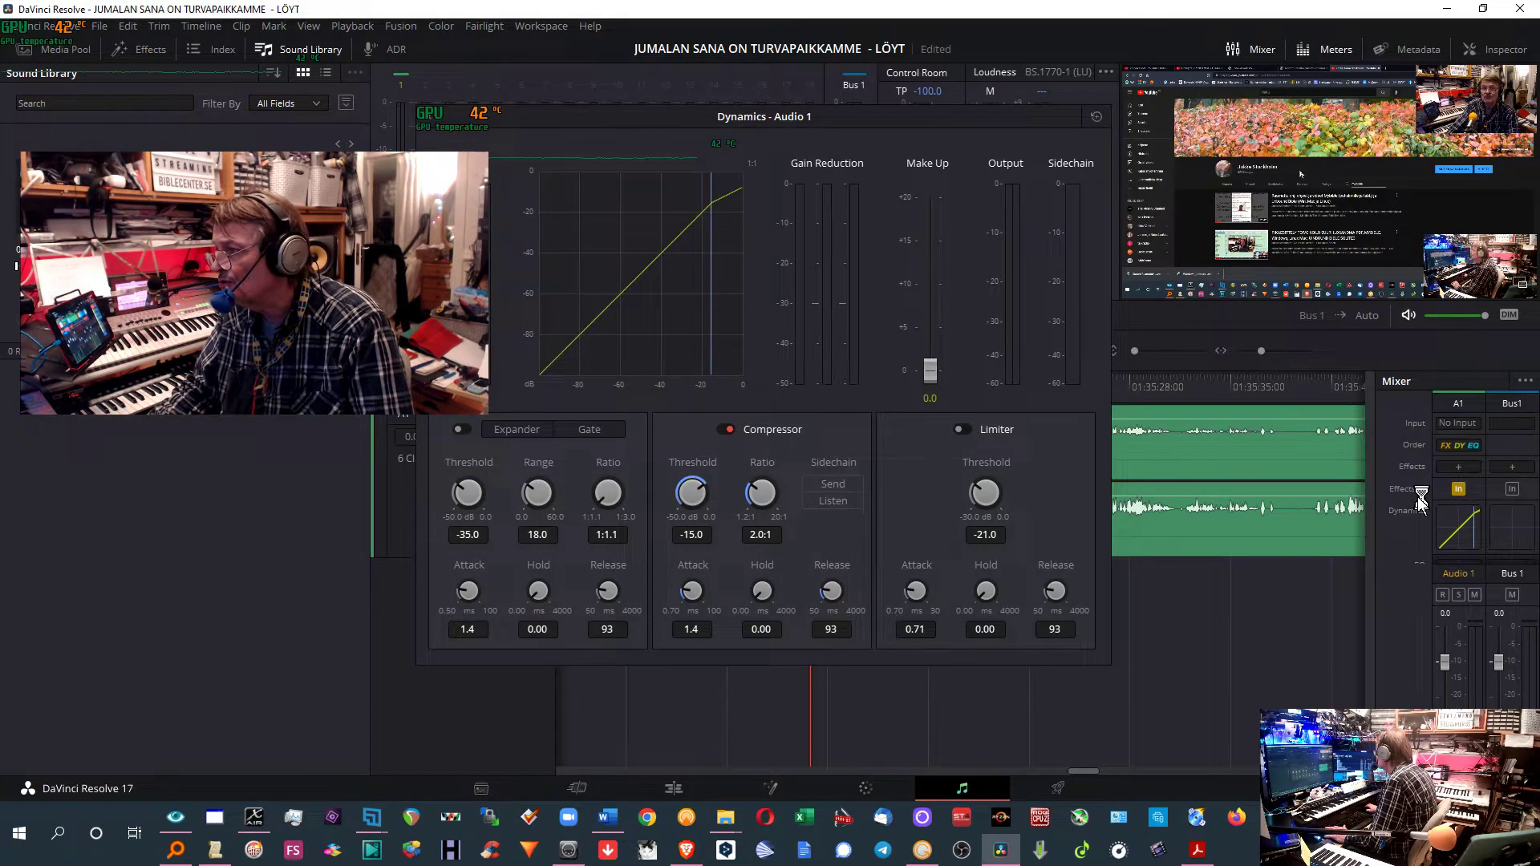
left_click(1456, 466)
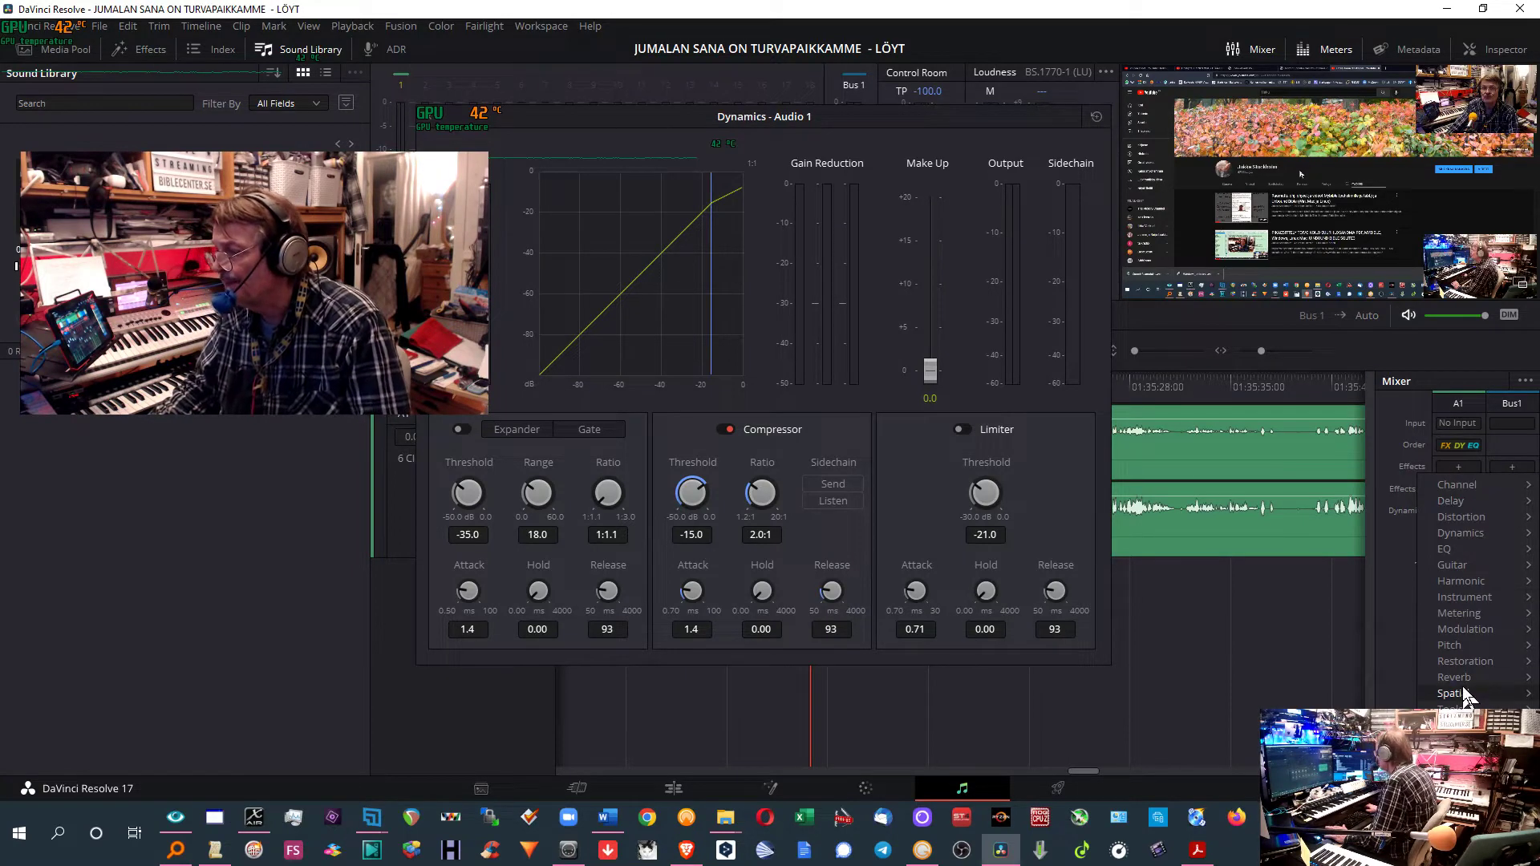
mouse_move(1460, 578)
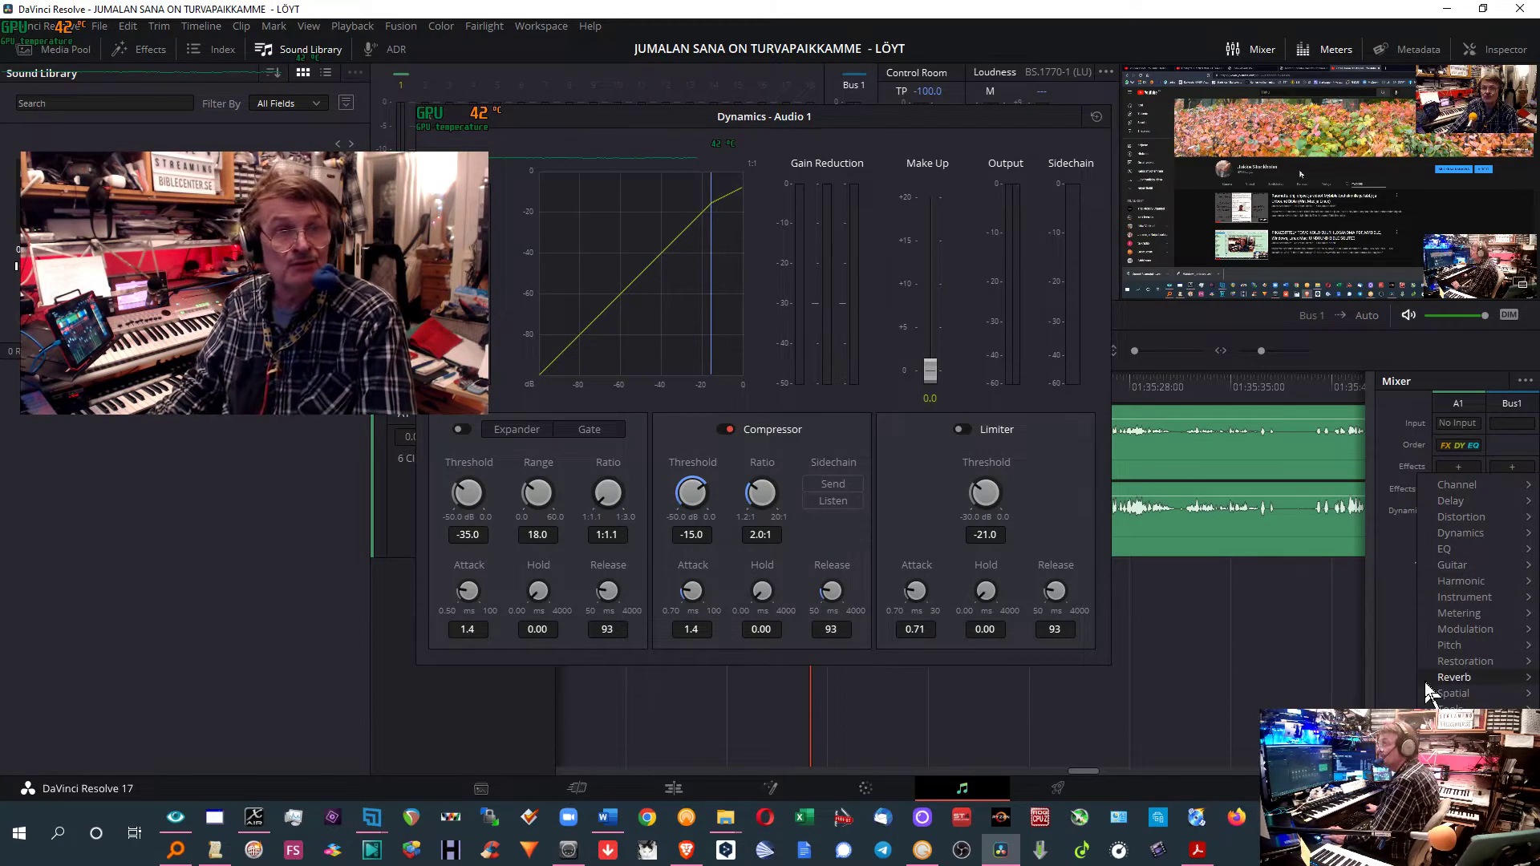
mouse_move(1464, 664)
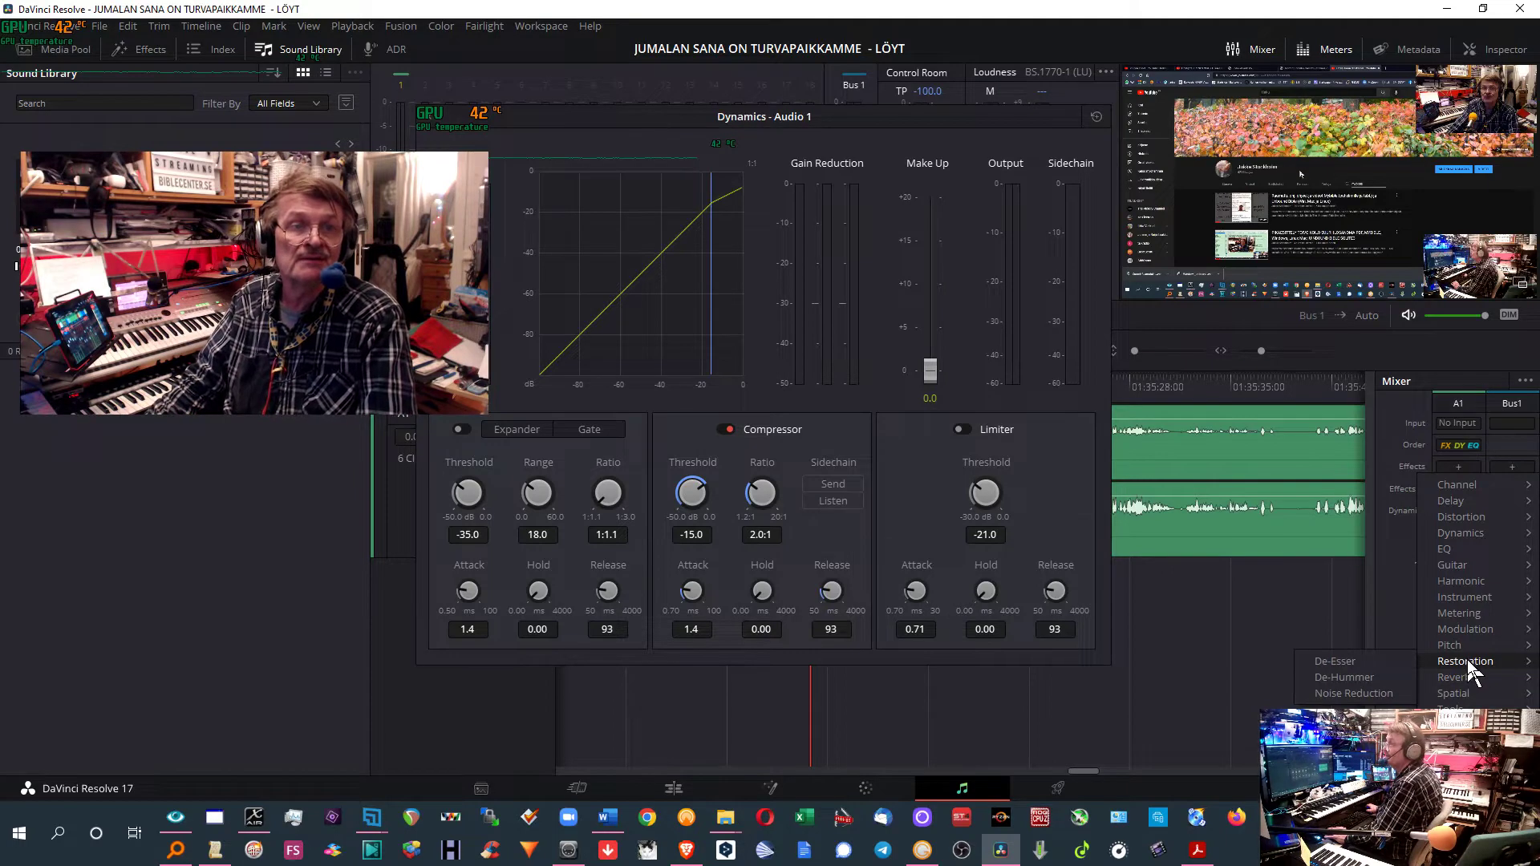
mouse_move(1456, 629)
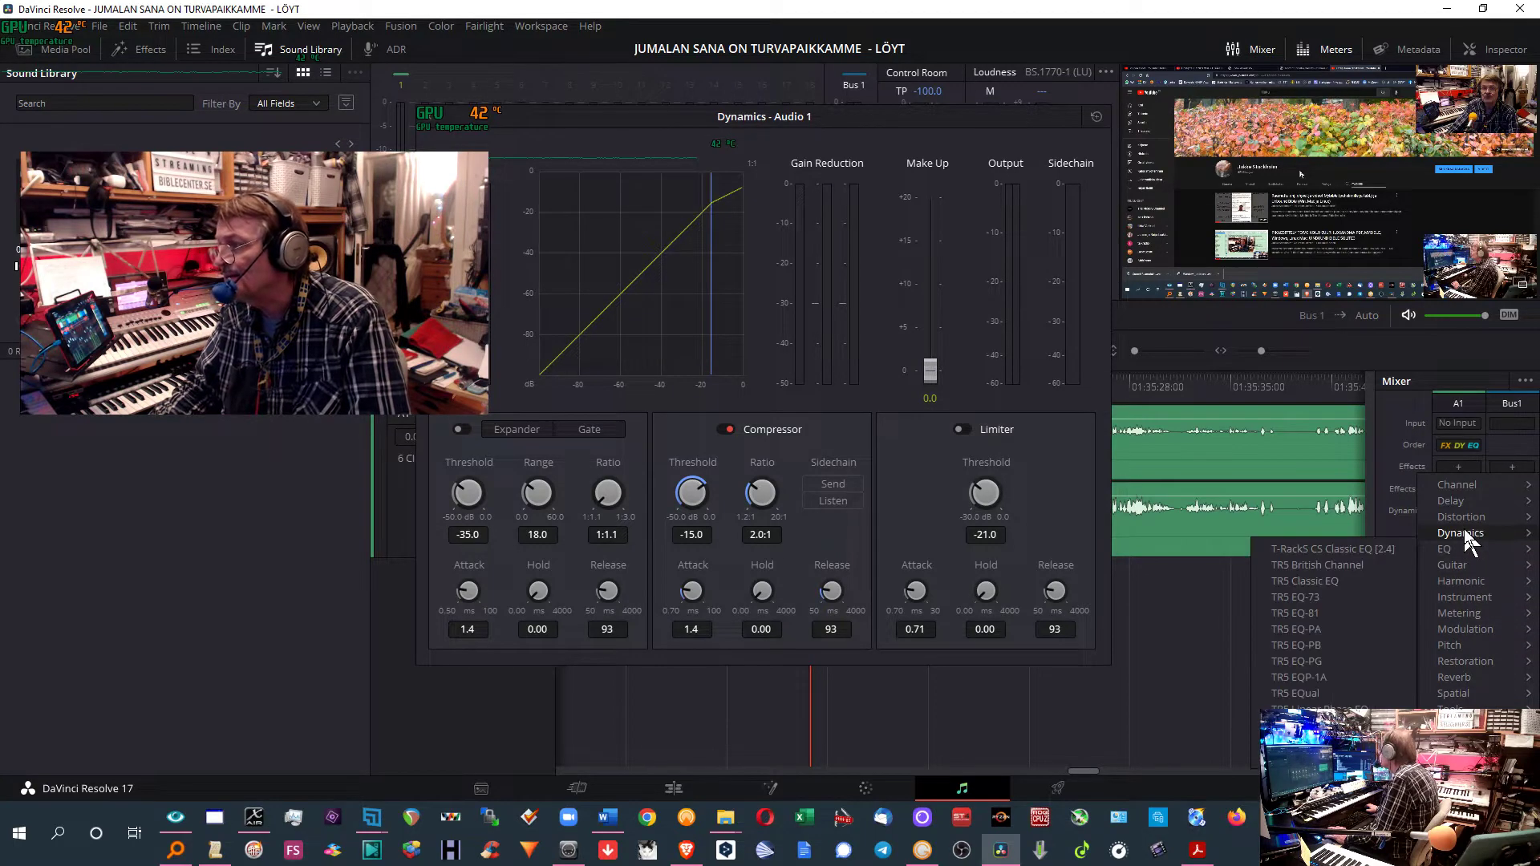
mouse_move(1473, 539)
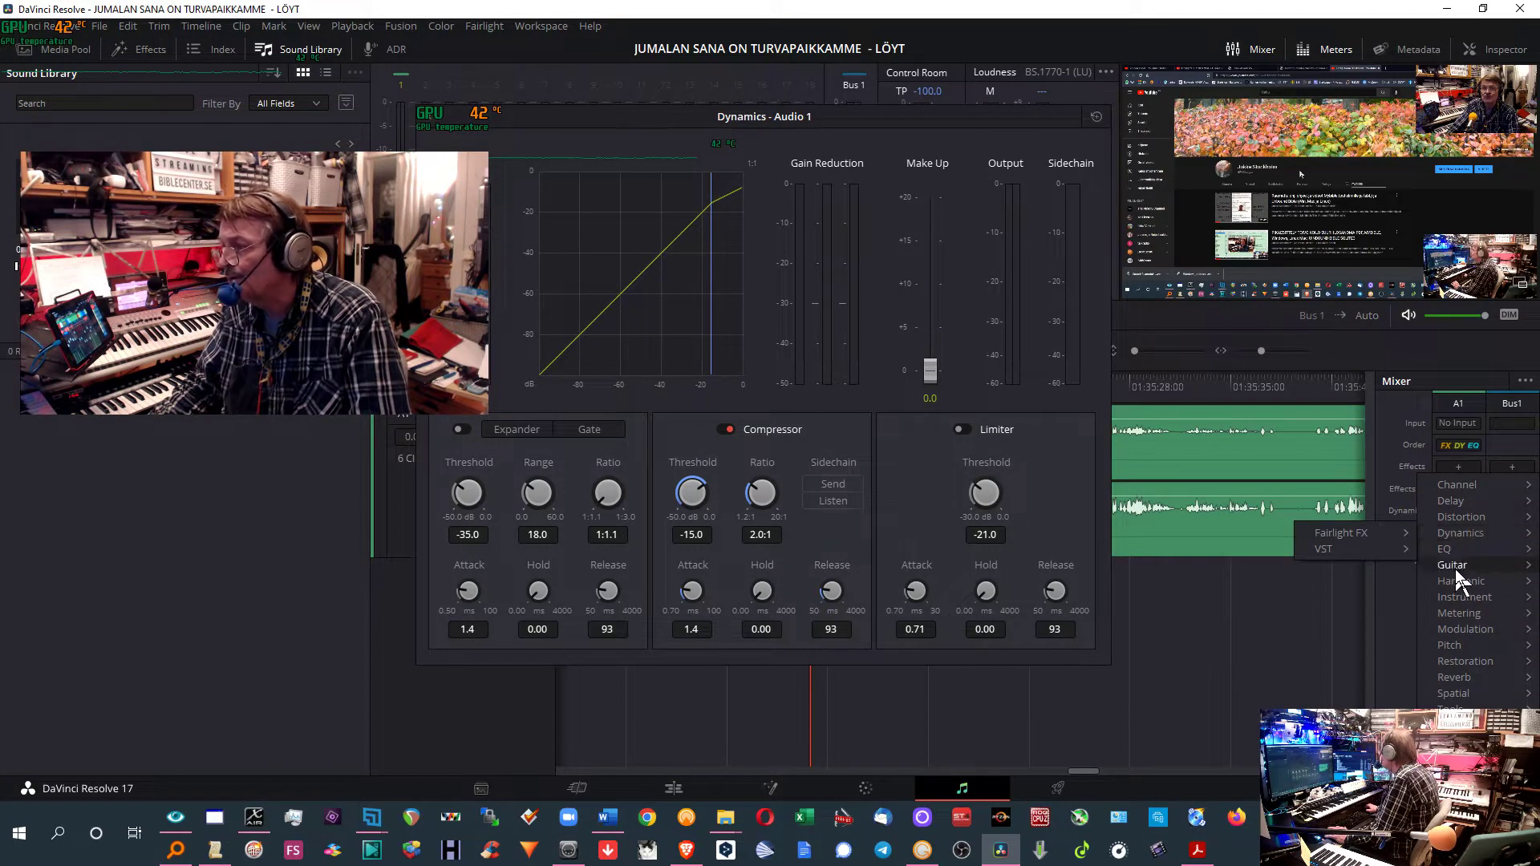
left_click(942, 16)
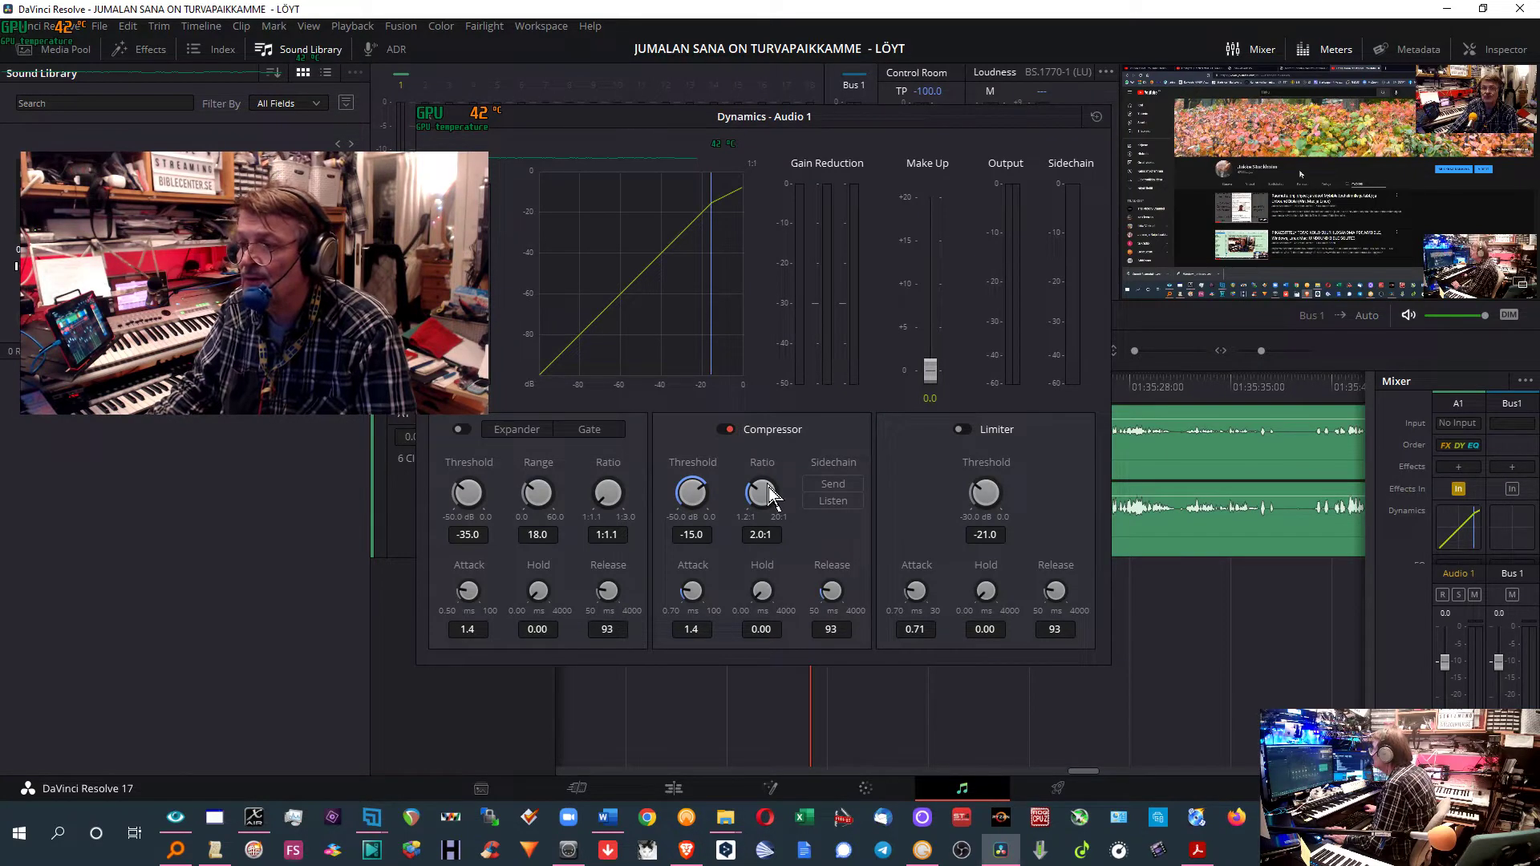
Raise the Audio 1 compressor ratio to 2.6:1 and bring the main Resolve window forward
scroll(759, 491, "down", 1)
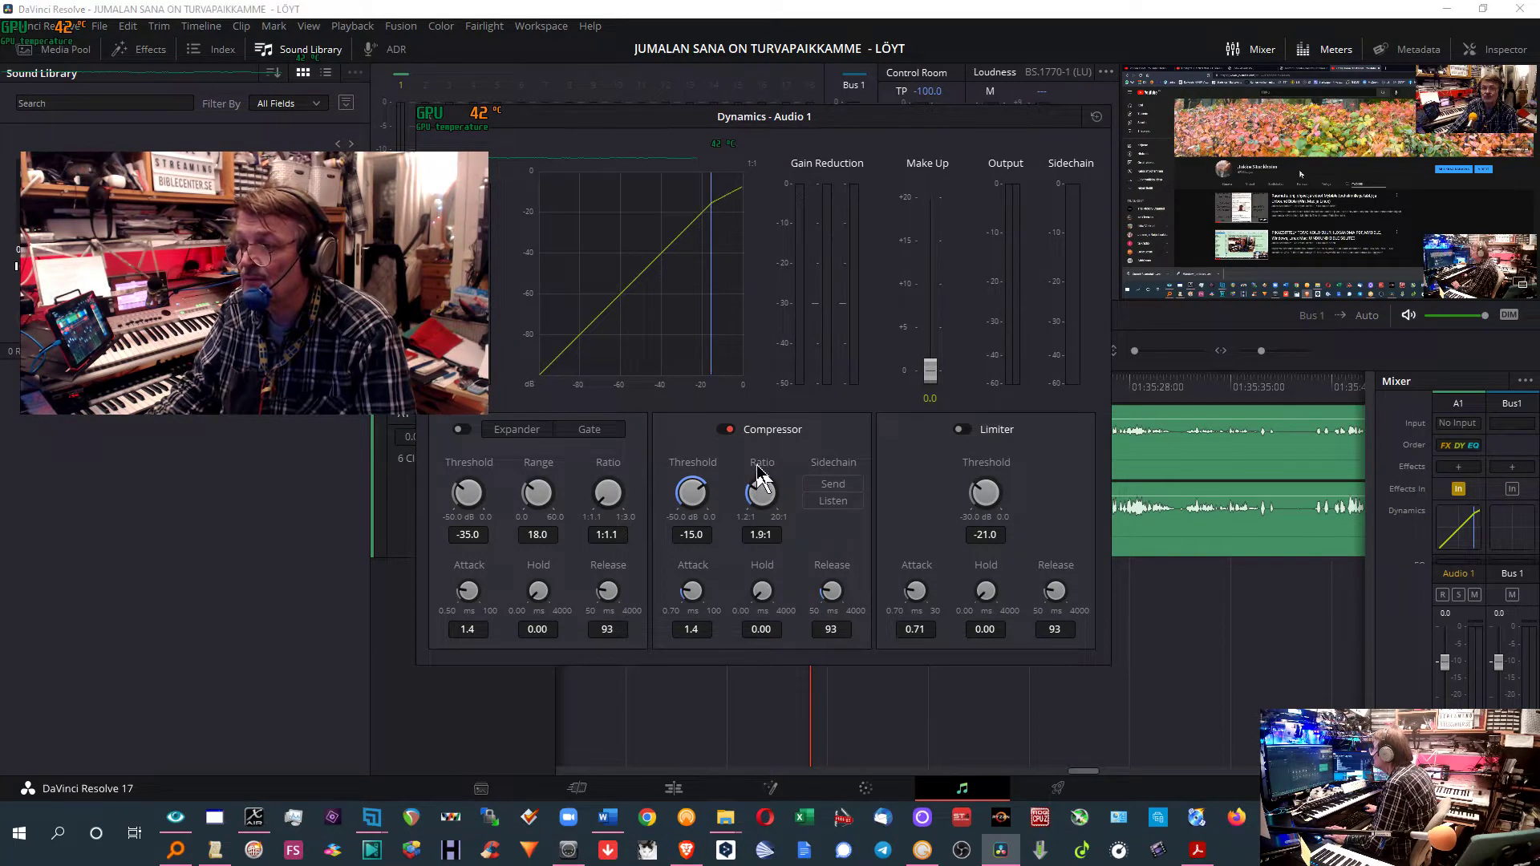
left_click_drag(754, 453, 882, 205)
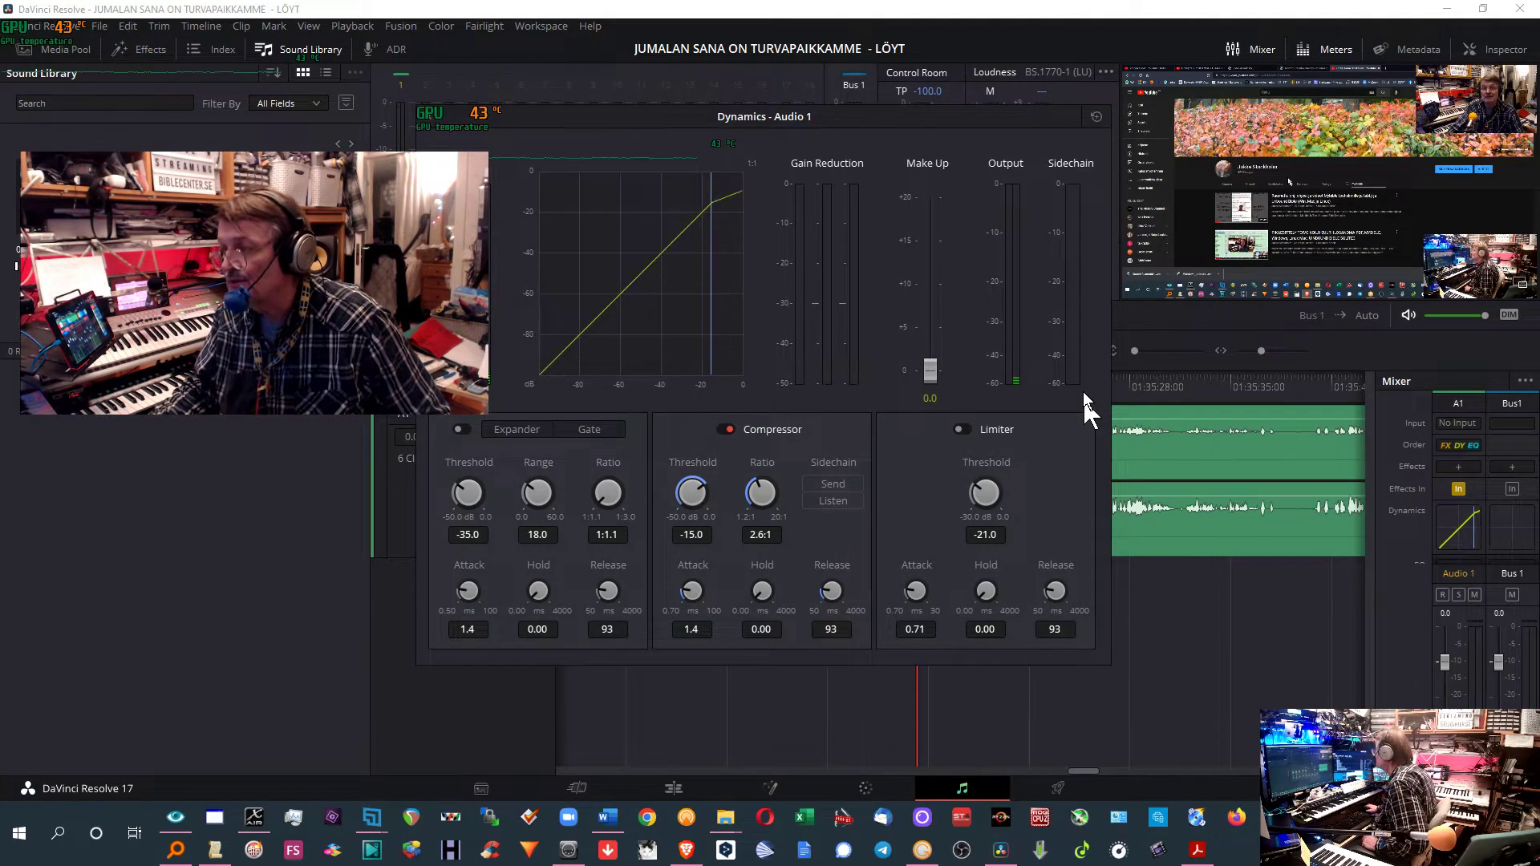
left_click(1047, 782)
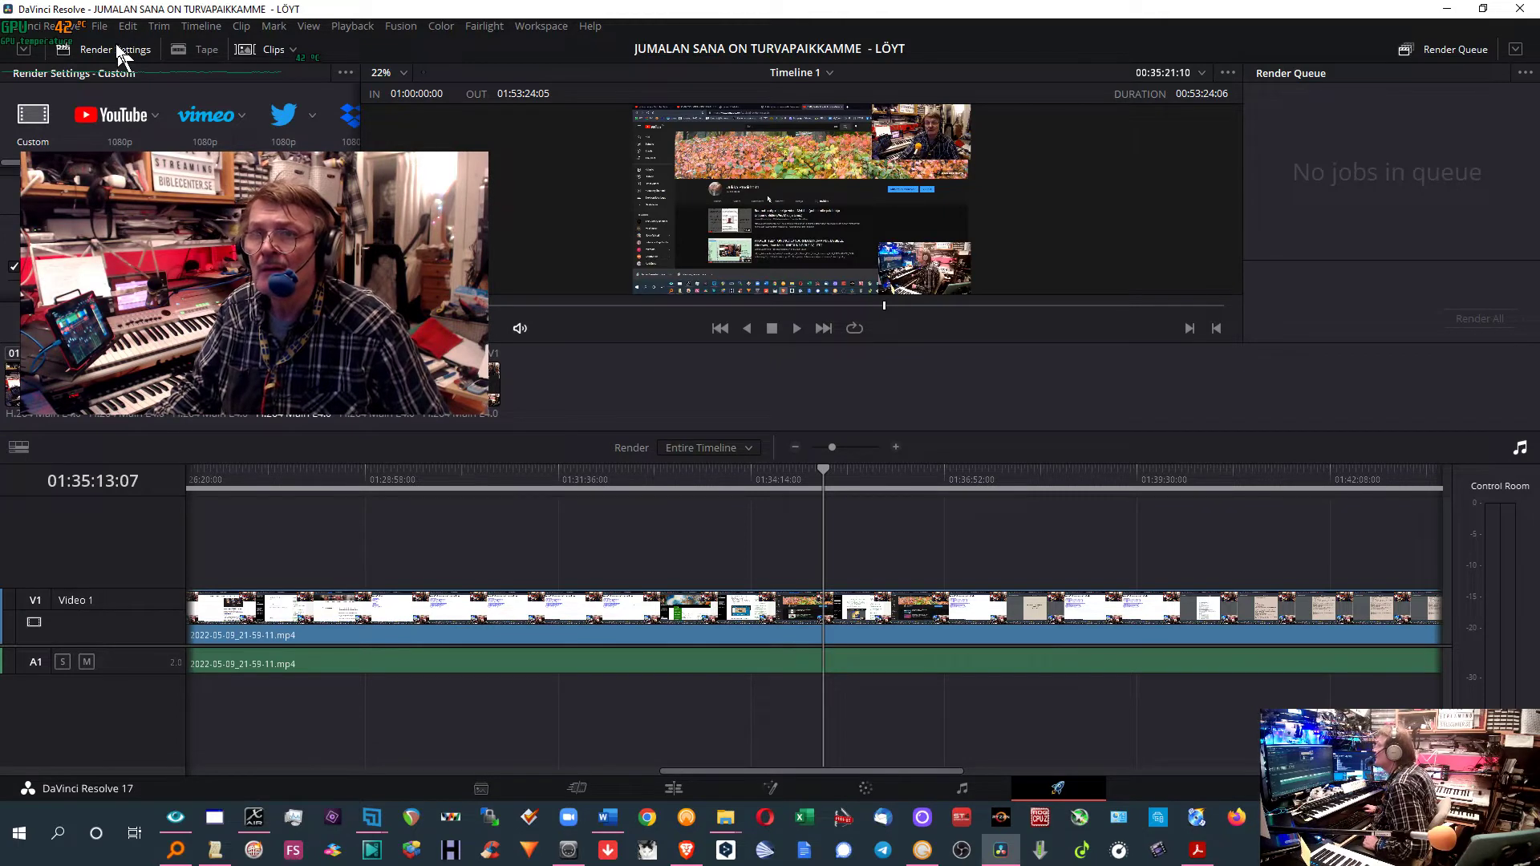
Save the project, then start Save Project As with 'copy 1' added to the name
left_click(99, 25)
left_click(141, 131)
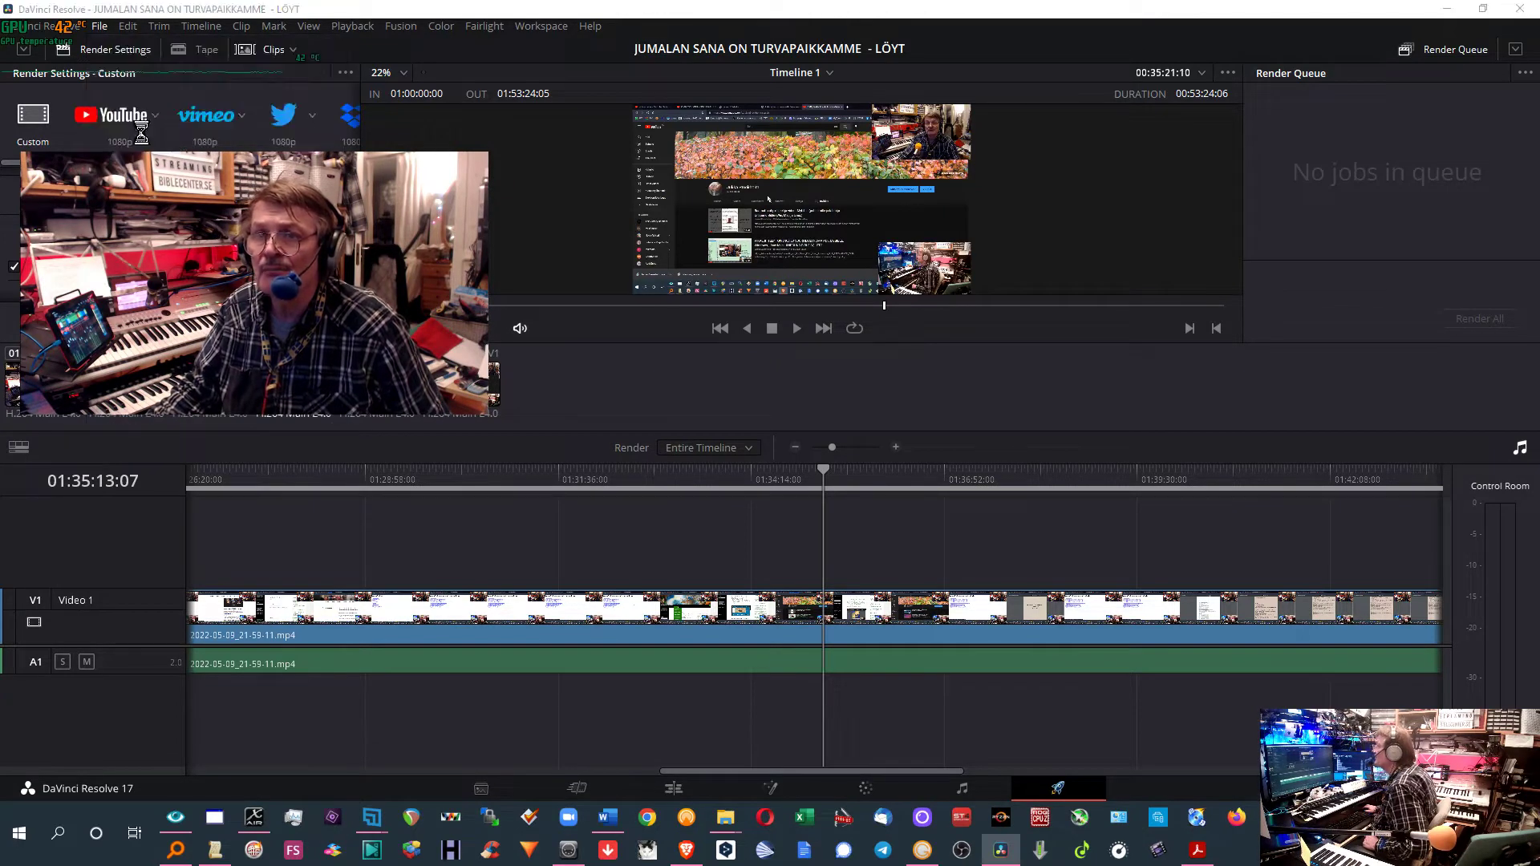
left_click(111, 27)
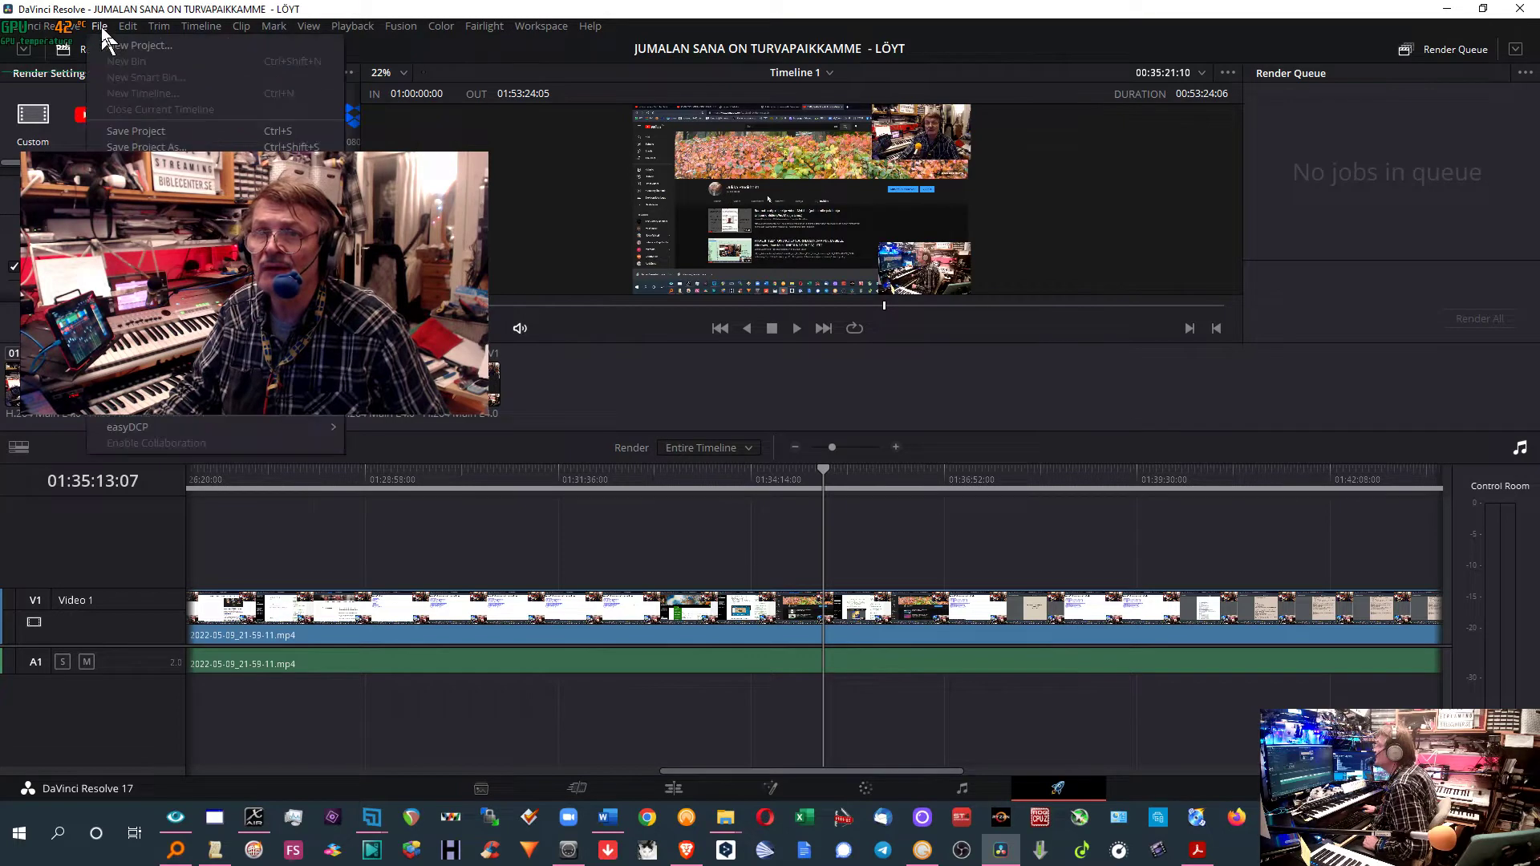
left_click(141, 145)
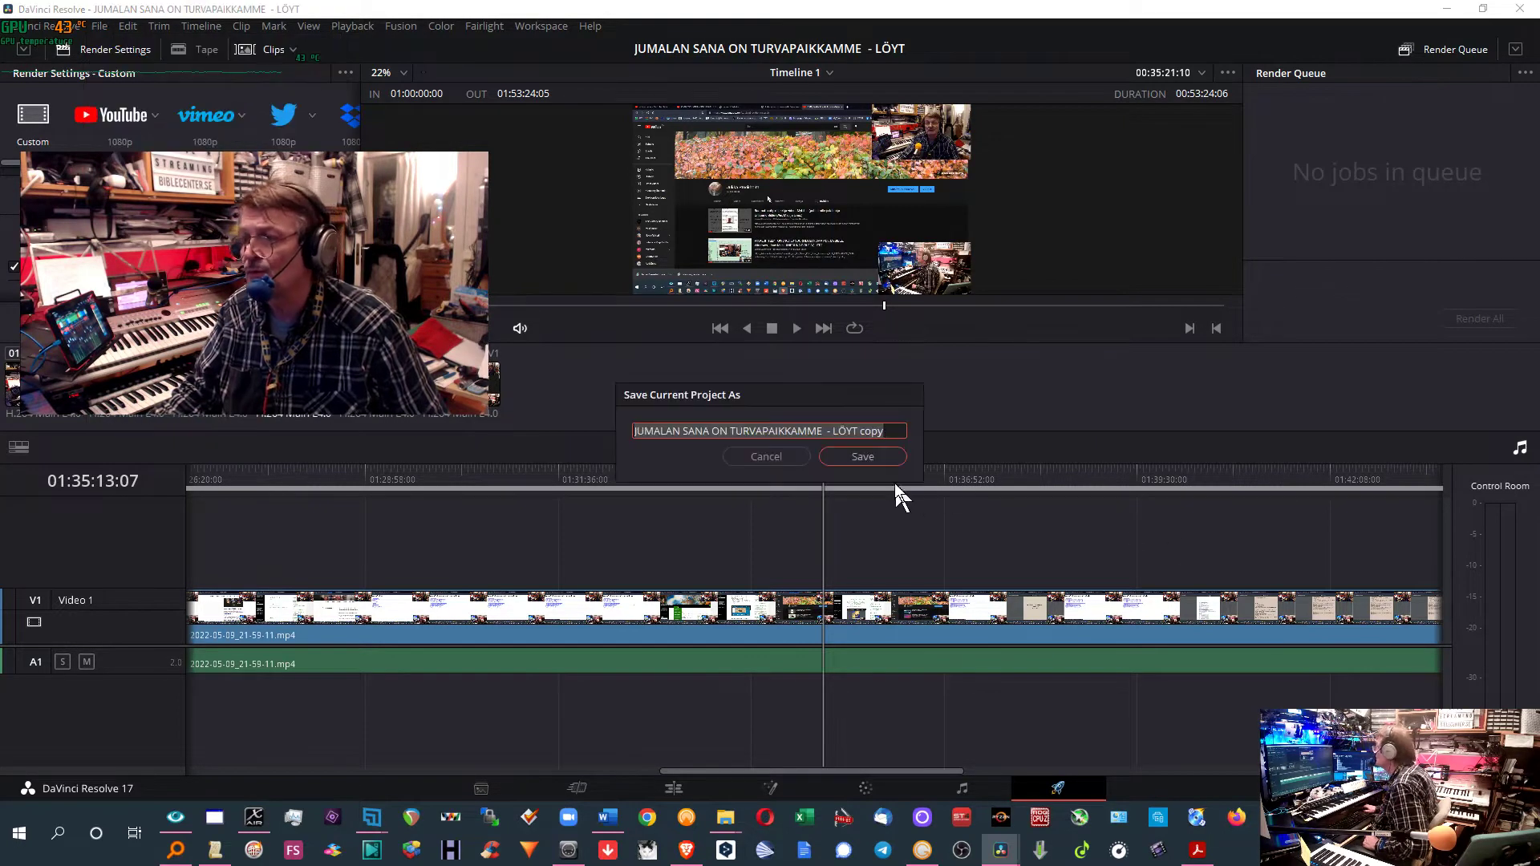
type("1")
key("BackSpace")
type("1")
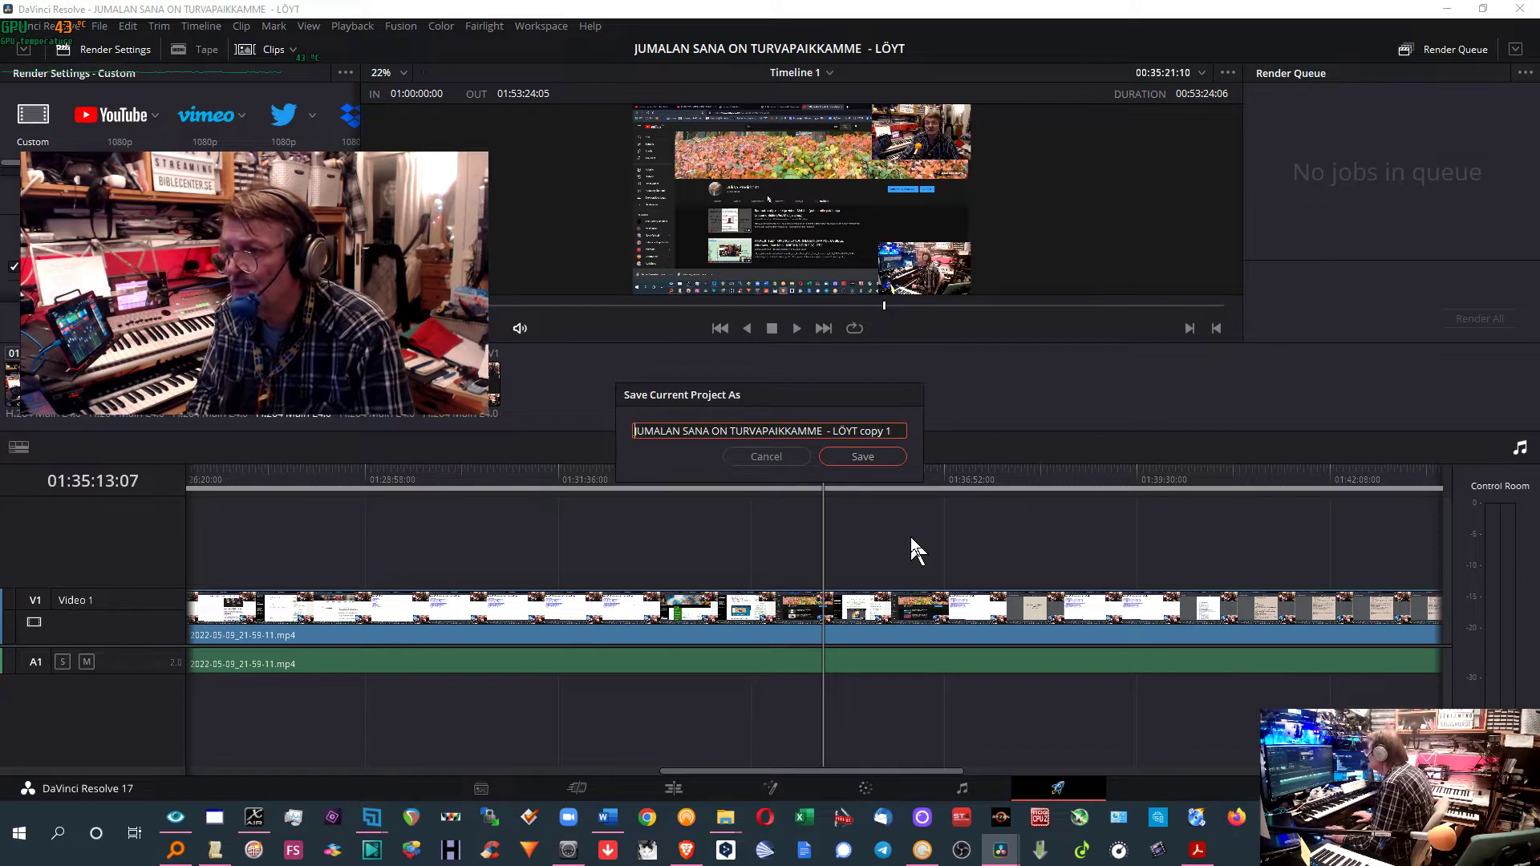
Confirm saving the copy as 'JUMALAN SANA ON TURVAPAIKKAMME - LÖYT copy 1'
key("Home")
key("ctrl+shift+Right")
key("ctrl+shift+Right")
key("ctrl+shift+Right")
key("ctrl+shift+Right")
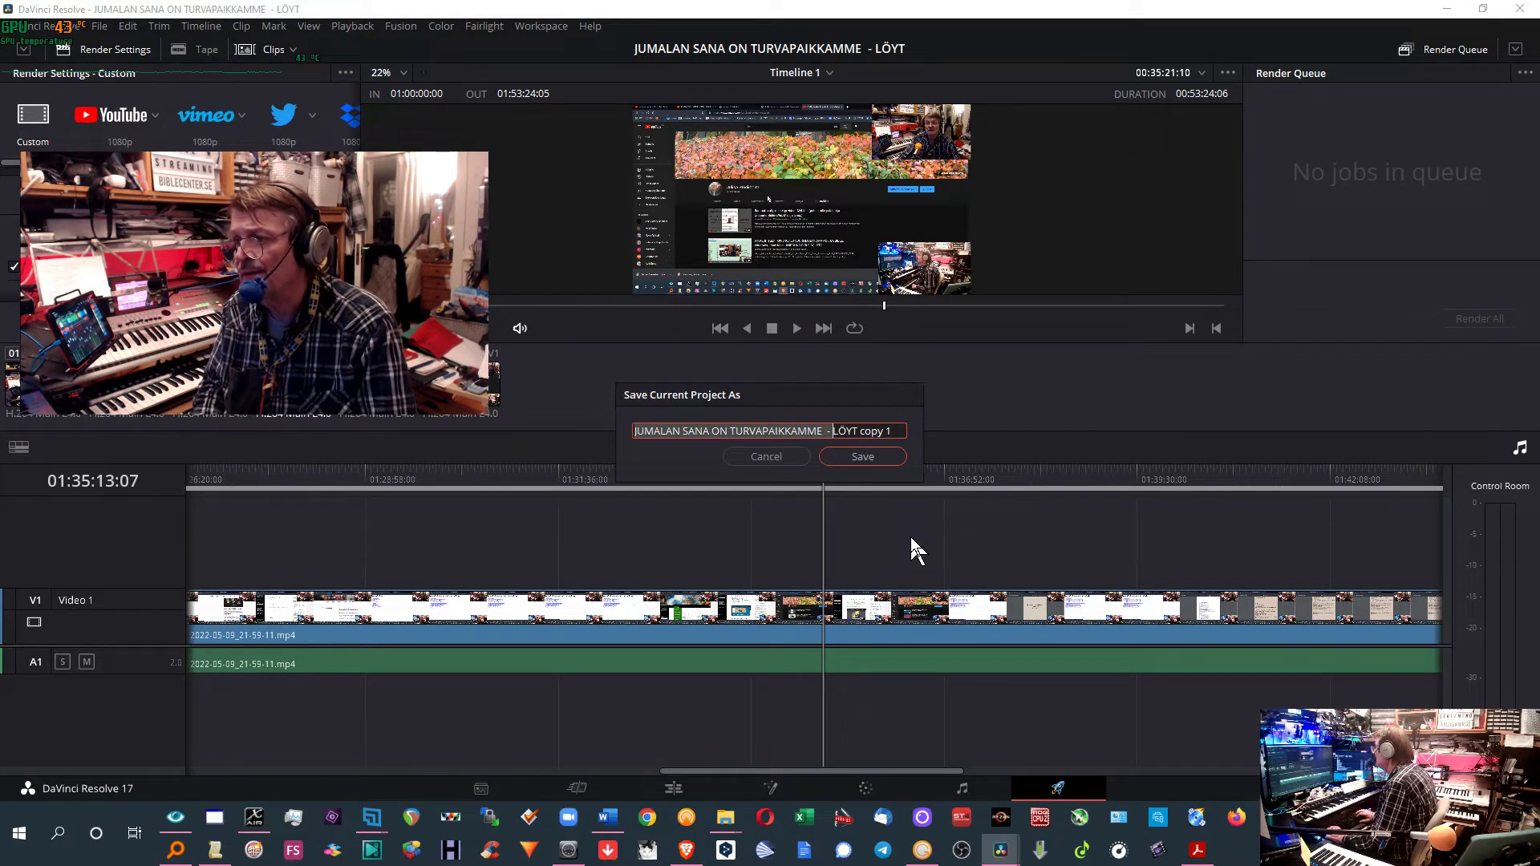
key("ctrl+shift+Left")
key("shift+Right")
key("shift+Right")
key("shift+Right")
key("shift+Right")
key("shift+Right")
key("shift+Right")
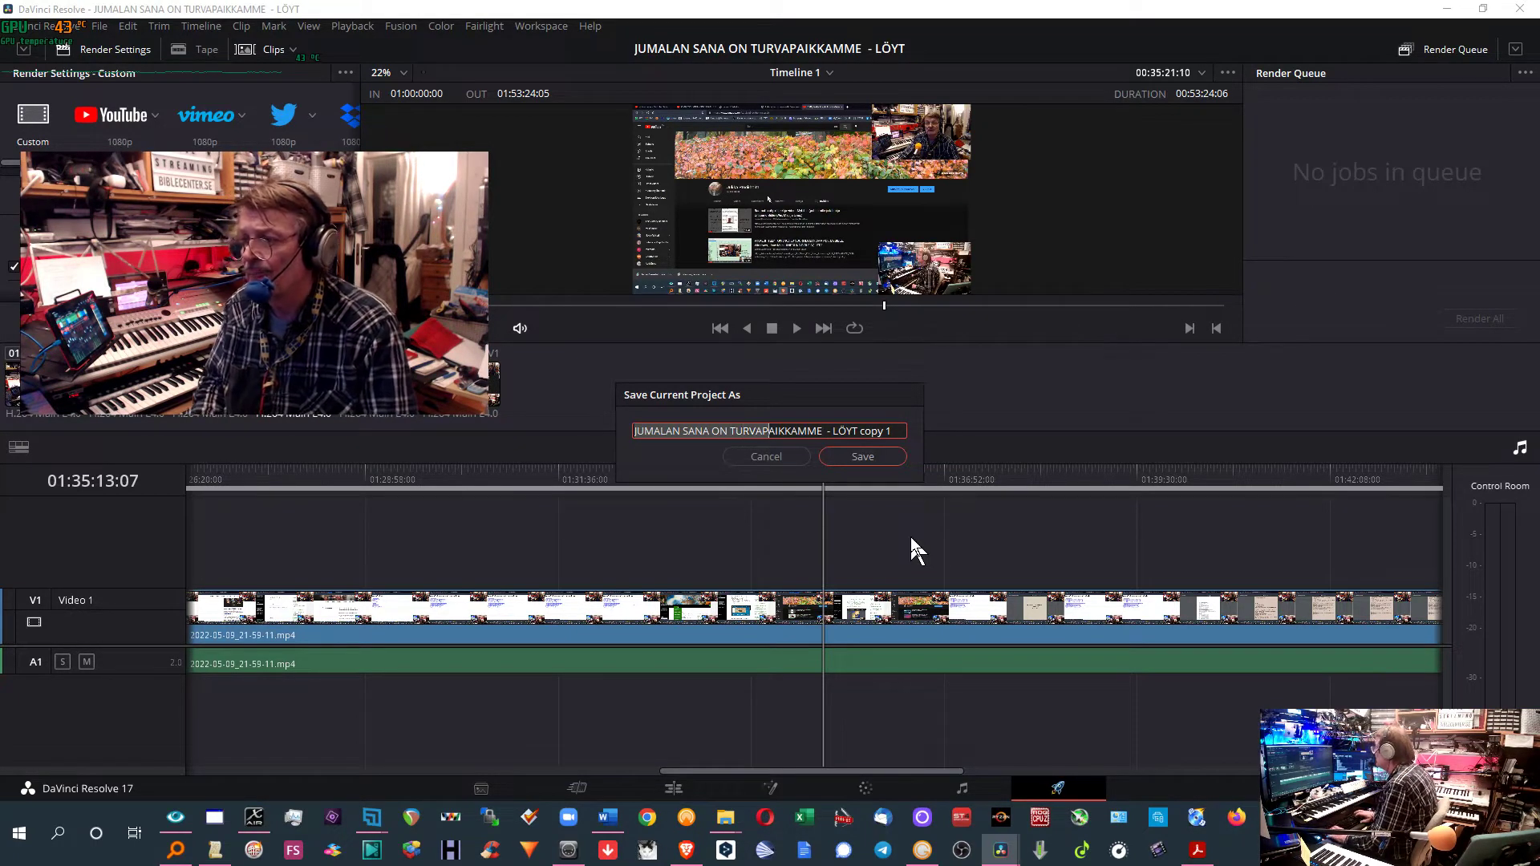
key("shift+Right")
key("shift+Right")
key("shift+Right")
key("shift+Right")
key("shift+Right")
key("shift+Right")
key("shift+Right")
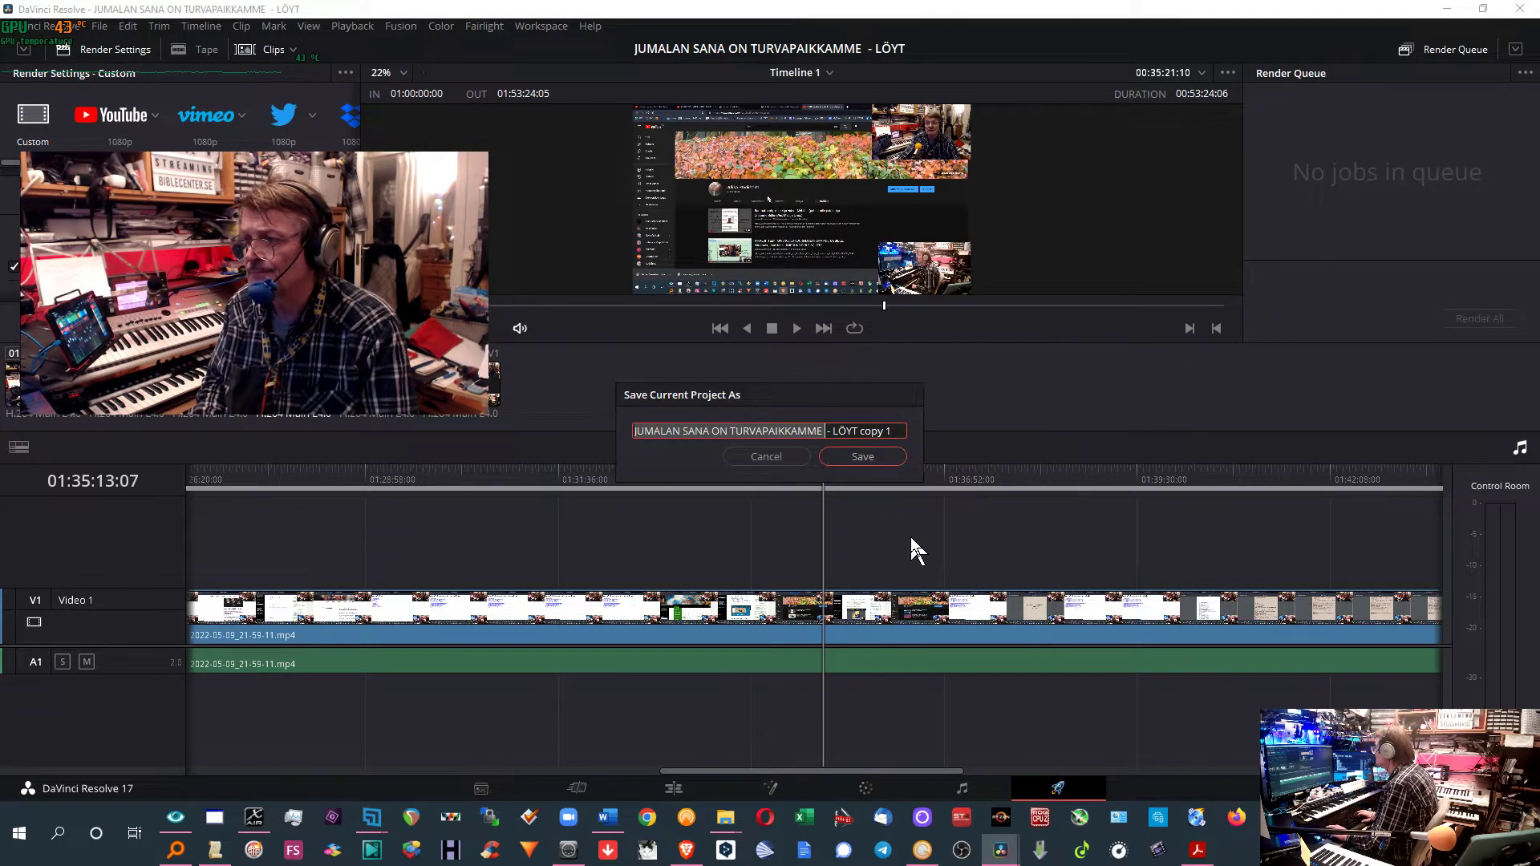
left_click(861, 457)
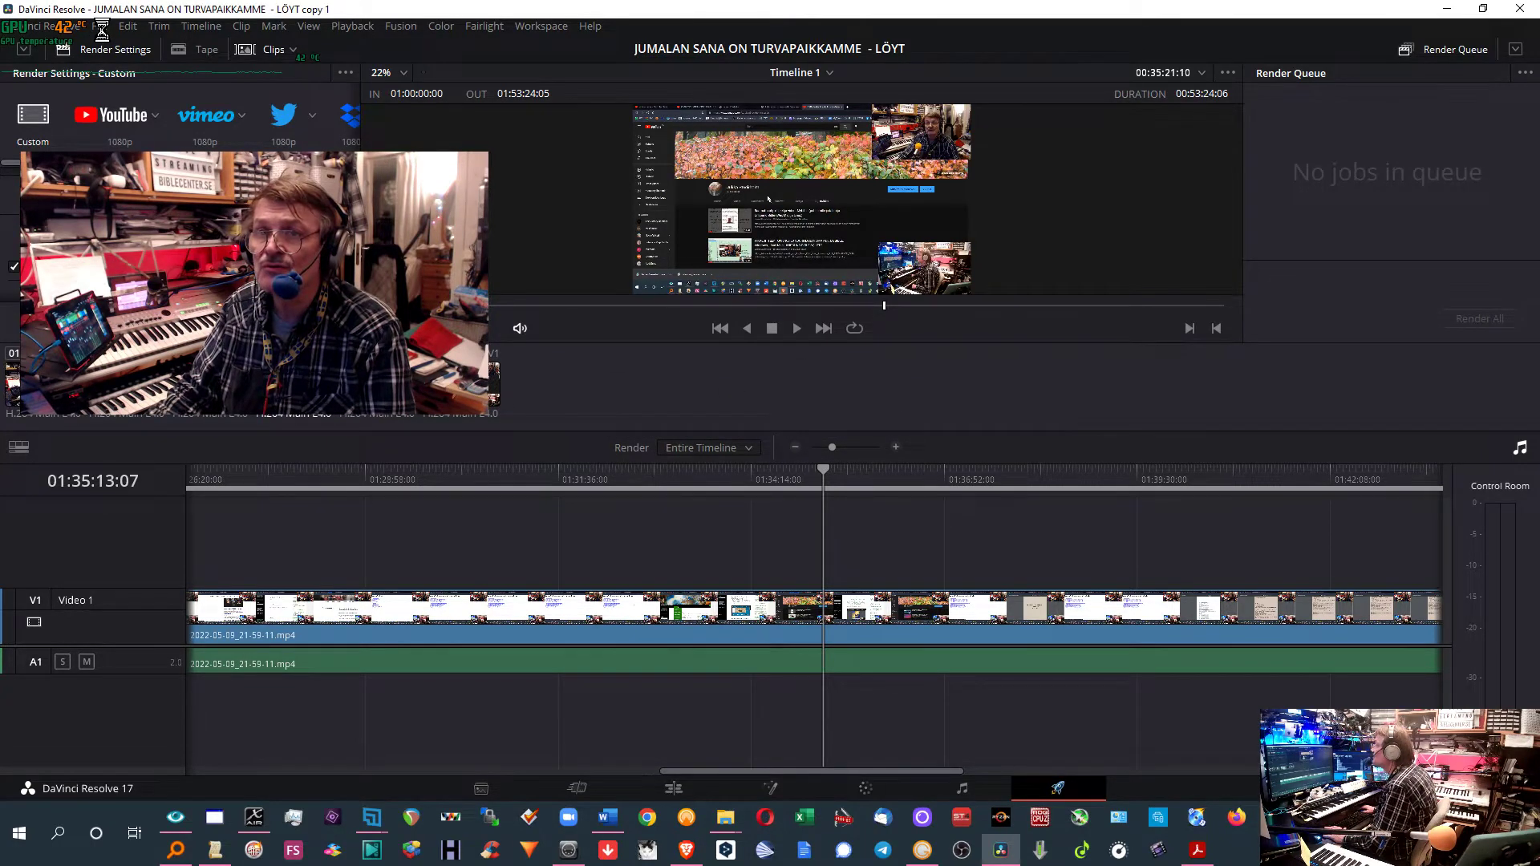
left_click(99, 26)
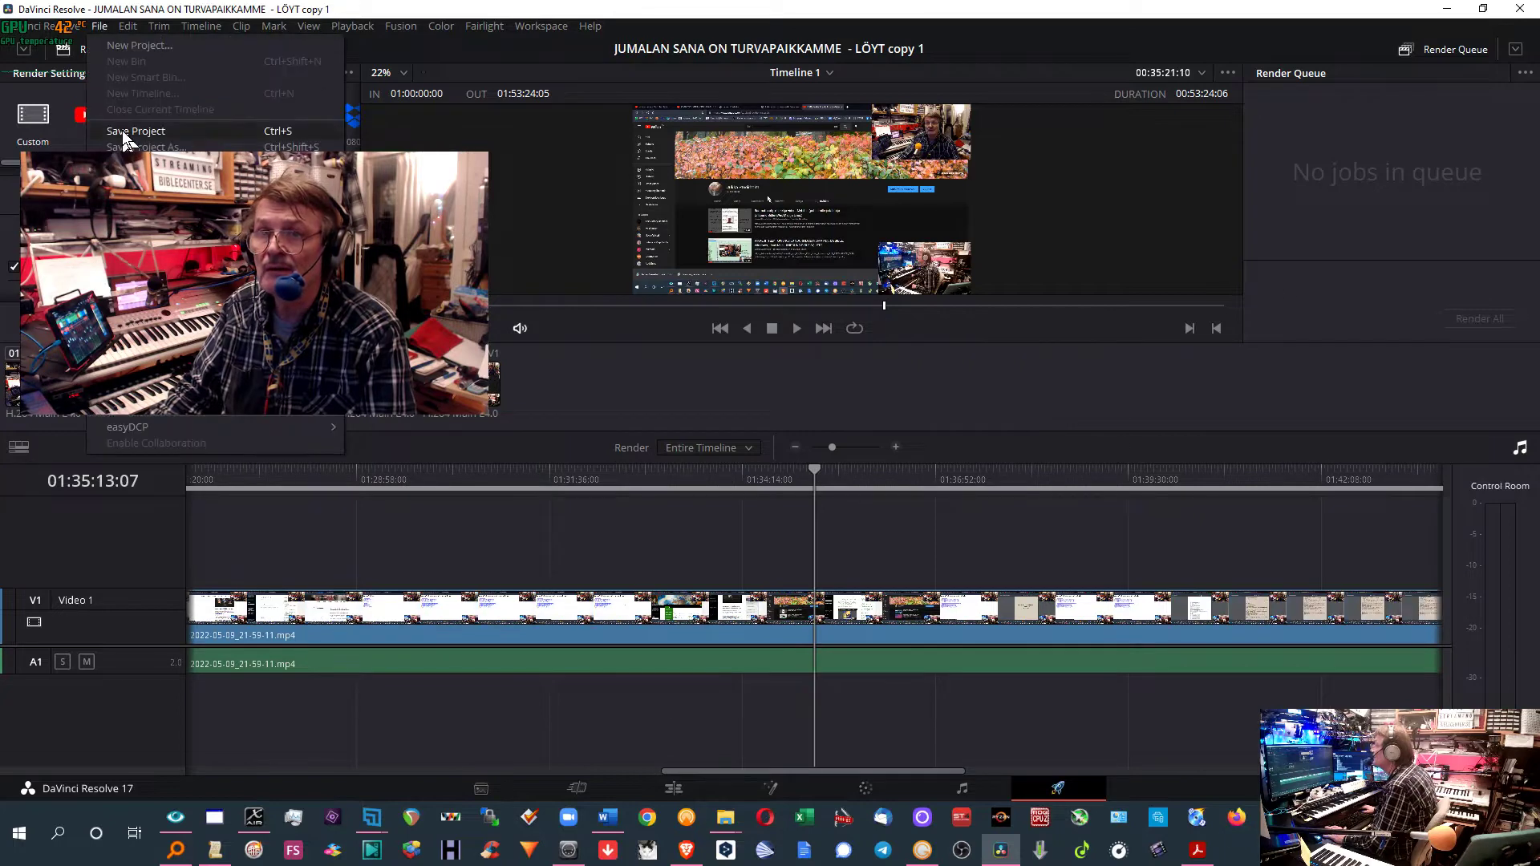
Save the 'copy 1' project and switch back to the Edit page for Timeline 1
left_click(122, 133)
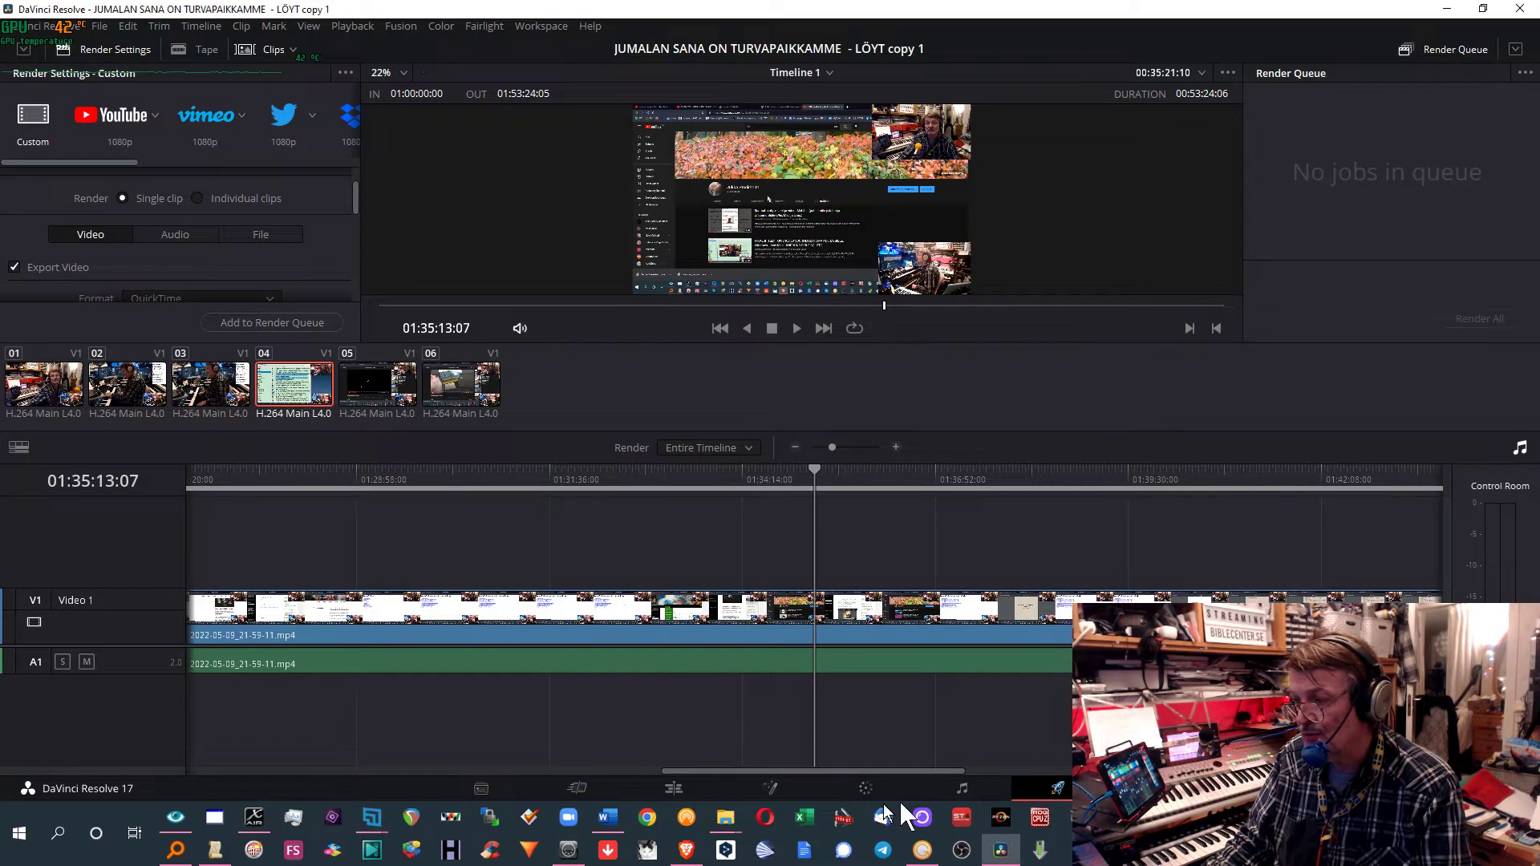
left_click(673, 789)
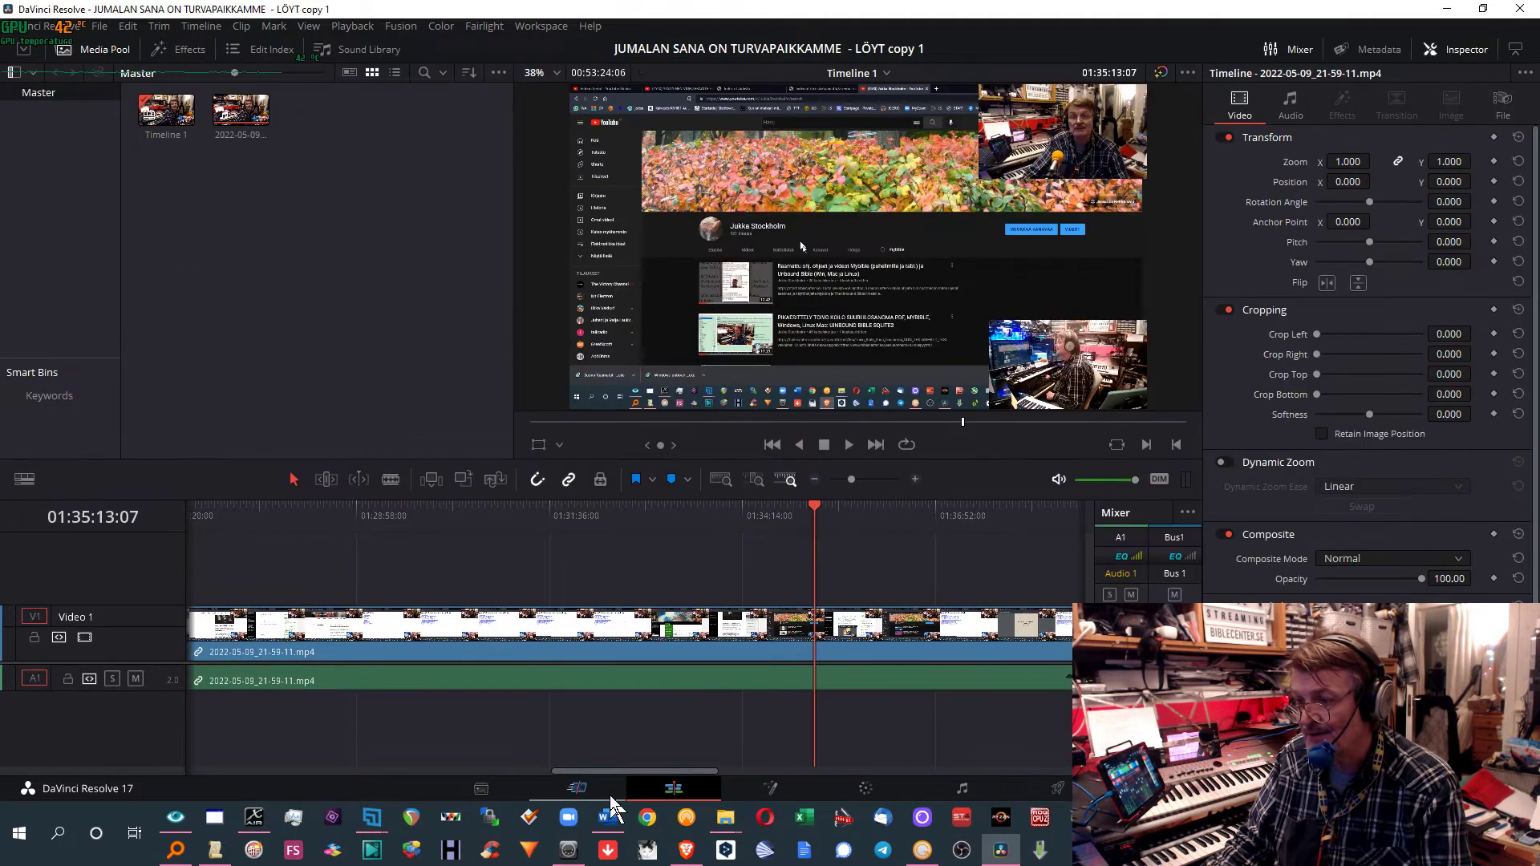
Enlarge the A1 audio track and stop playback with the playhead at 01:35:19:07
left_click(576, 790)
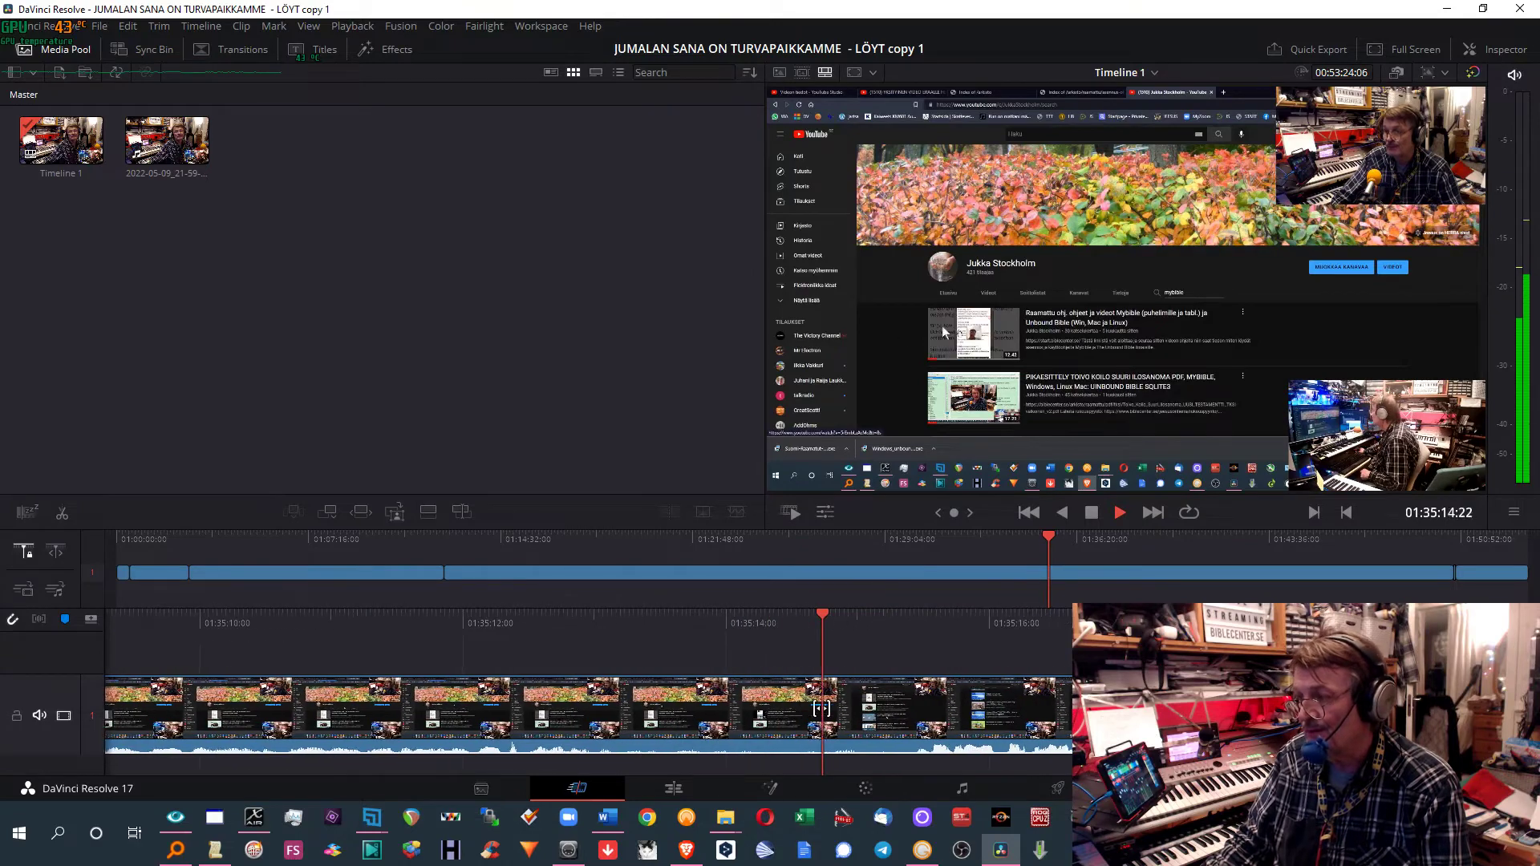
key("space")
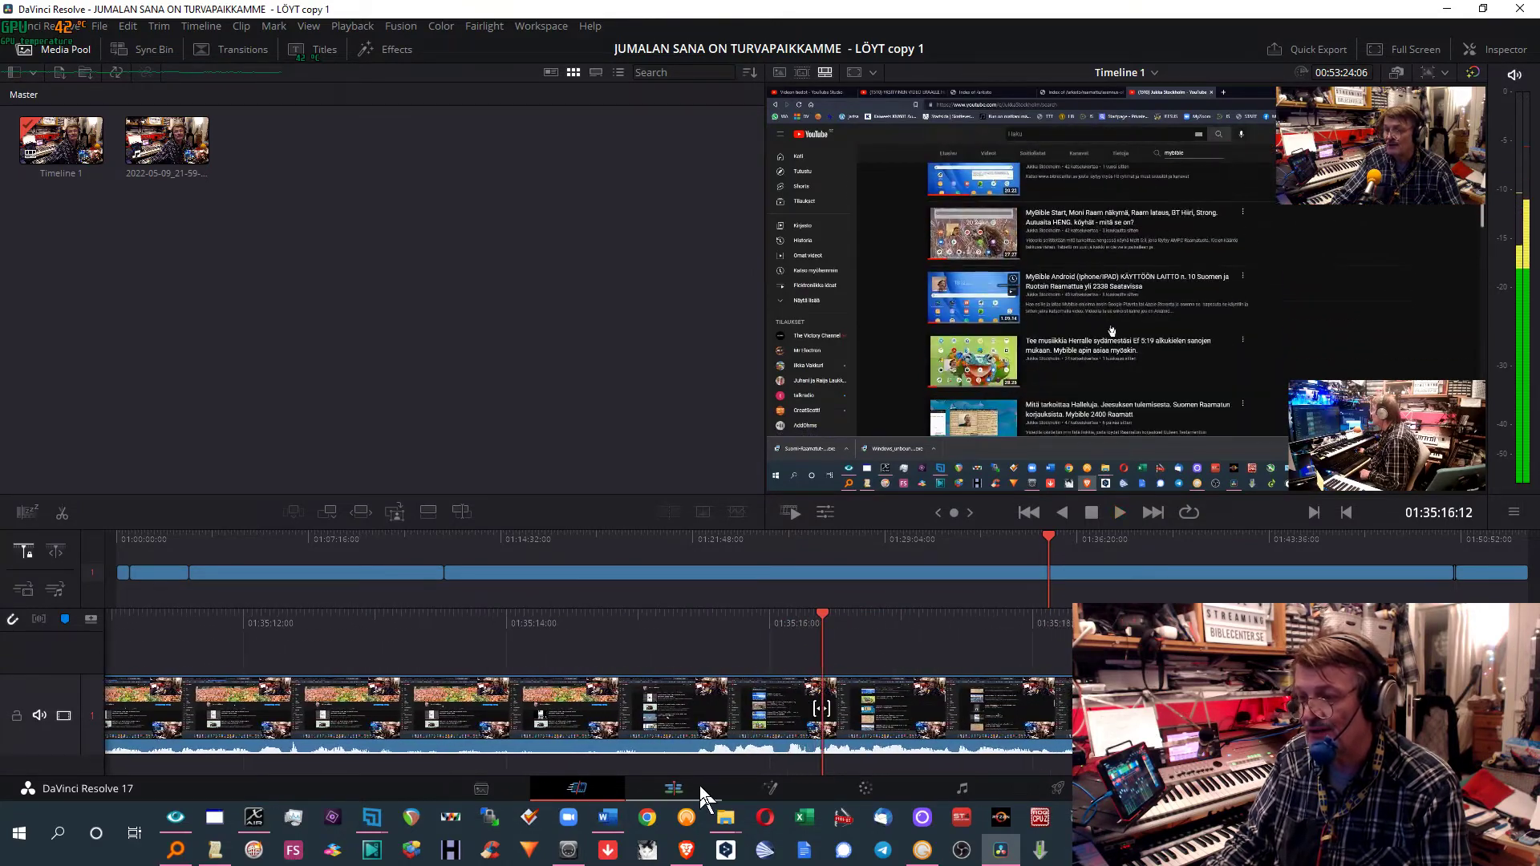
left_click(674, 789)
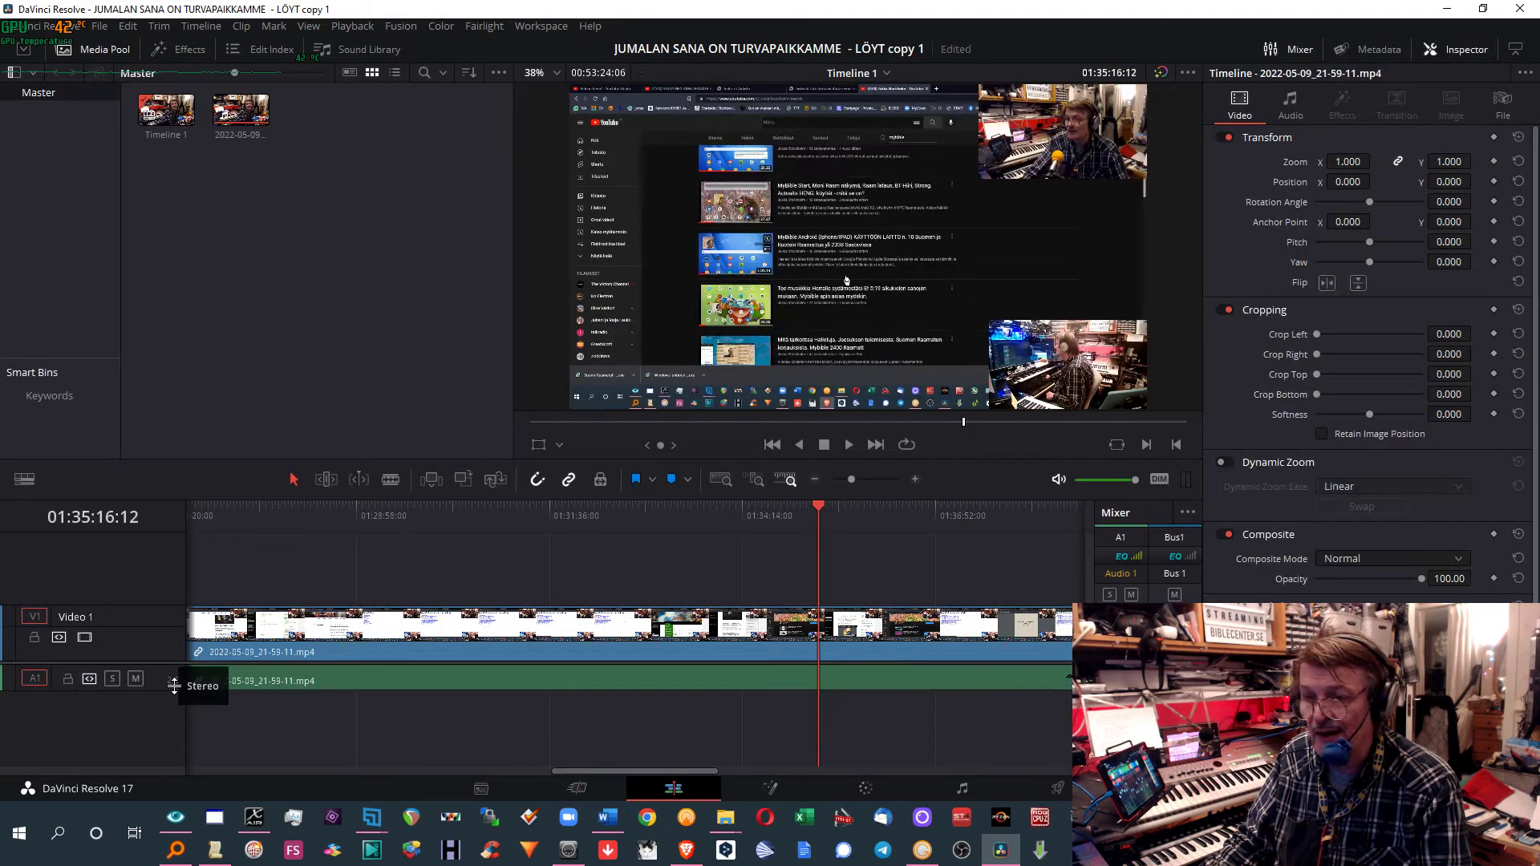
left_click_drag(190, 697, 191, 766)
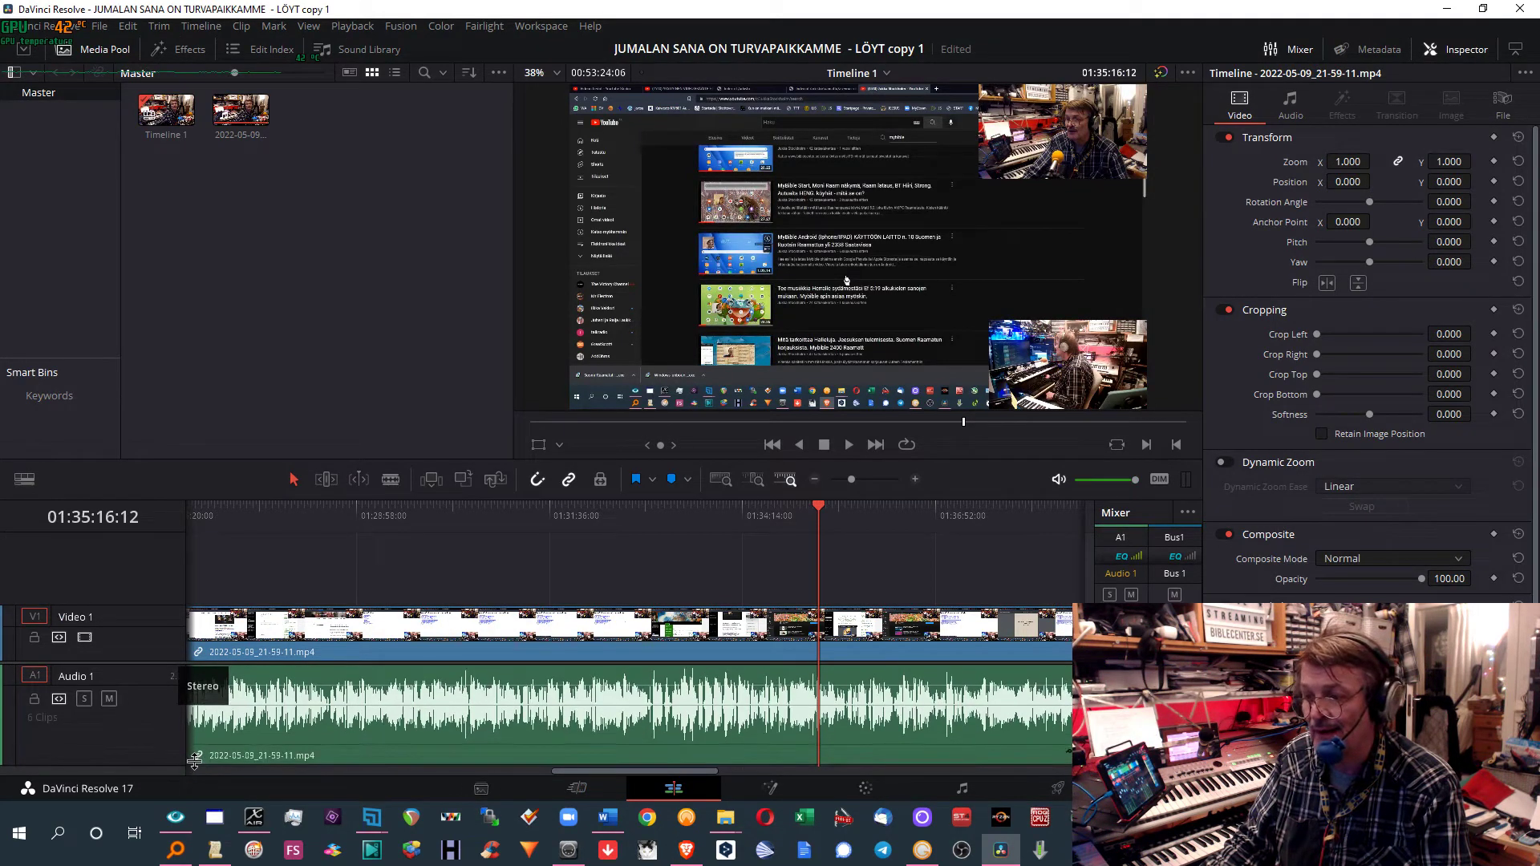
key("space")
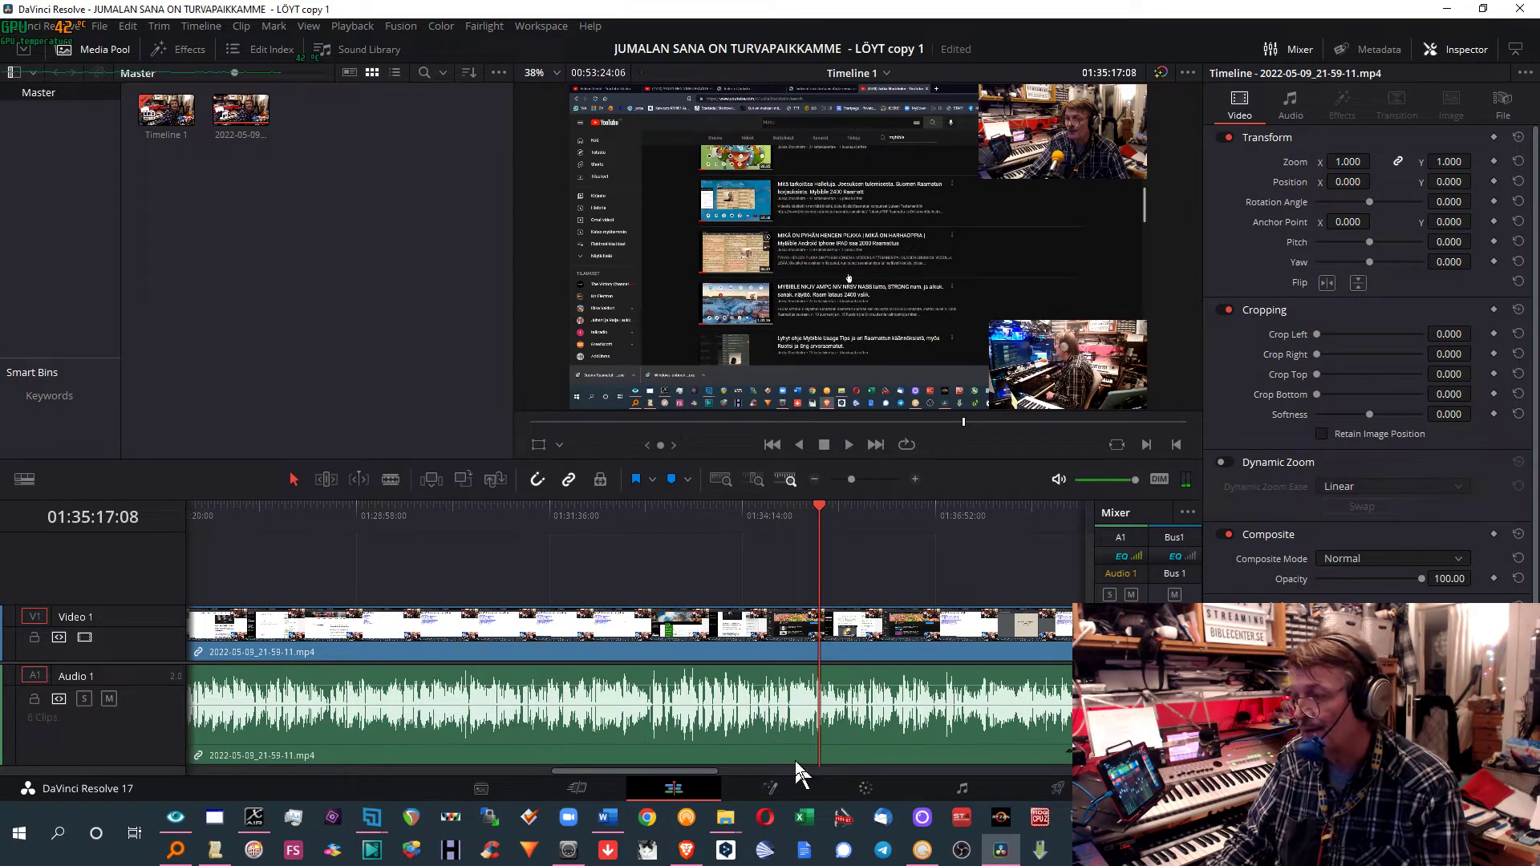
key("space")
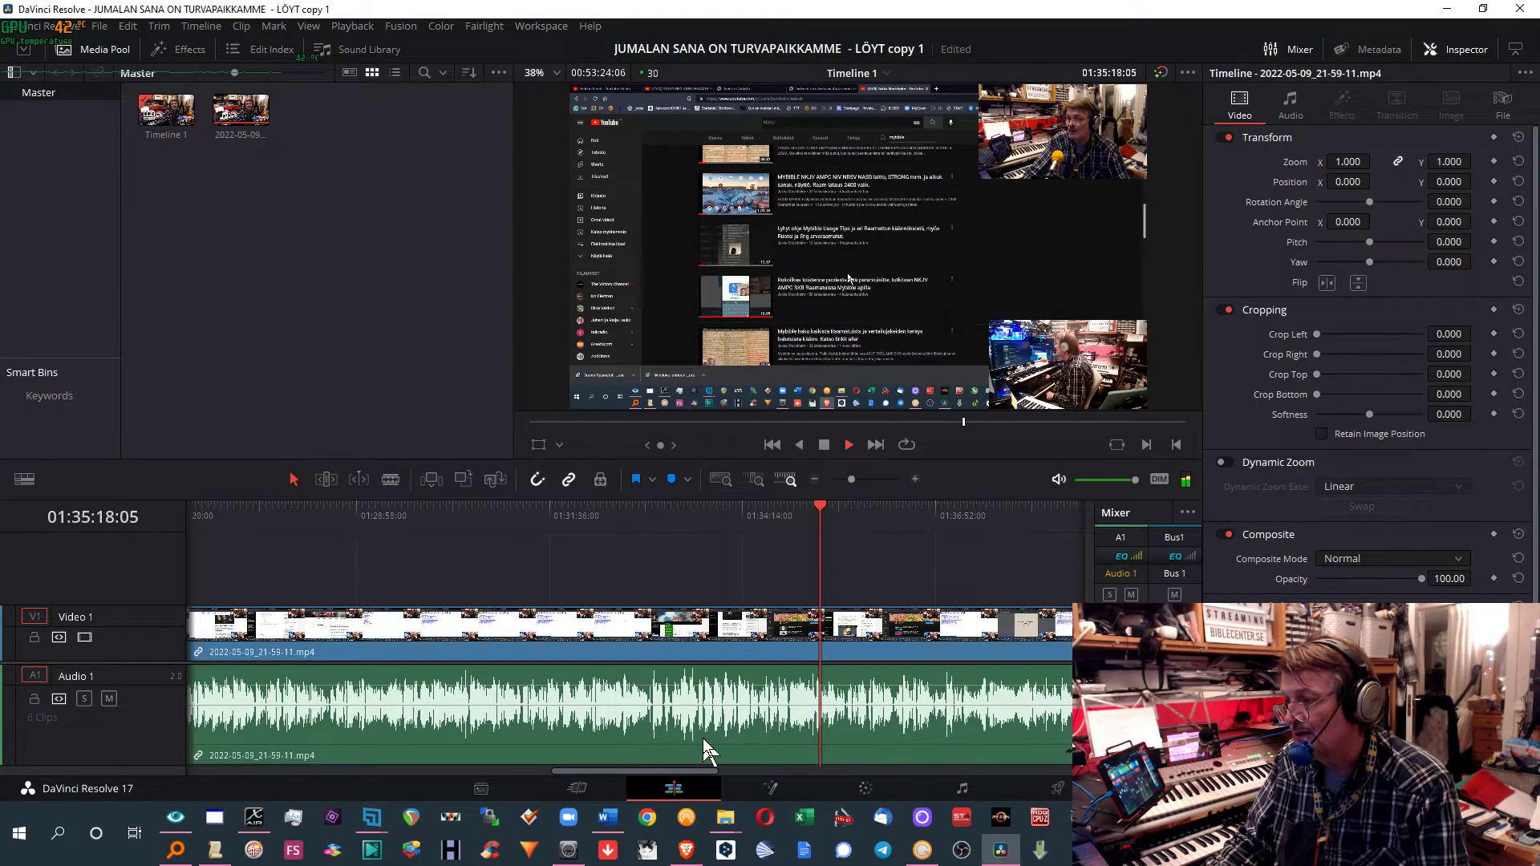
key("space")
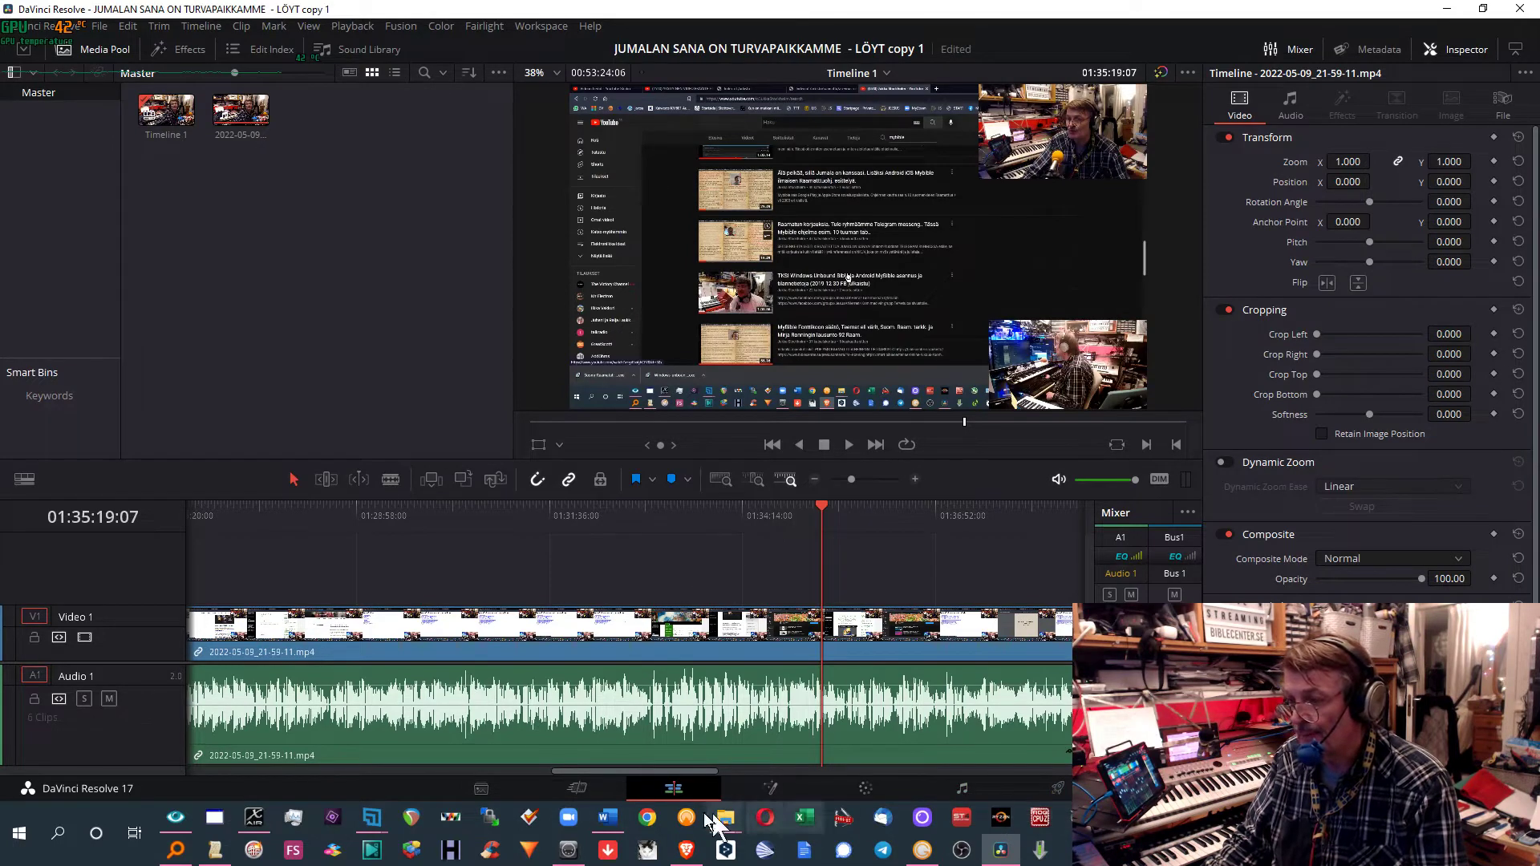
On the Deliver page, replace the default render file name with 'JUMALAN SANA ON TURVAPAIKKAMME'
left_click(1056, 789)
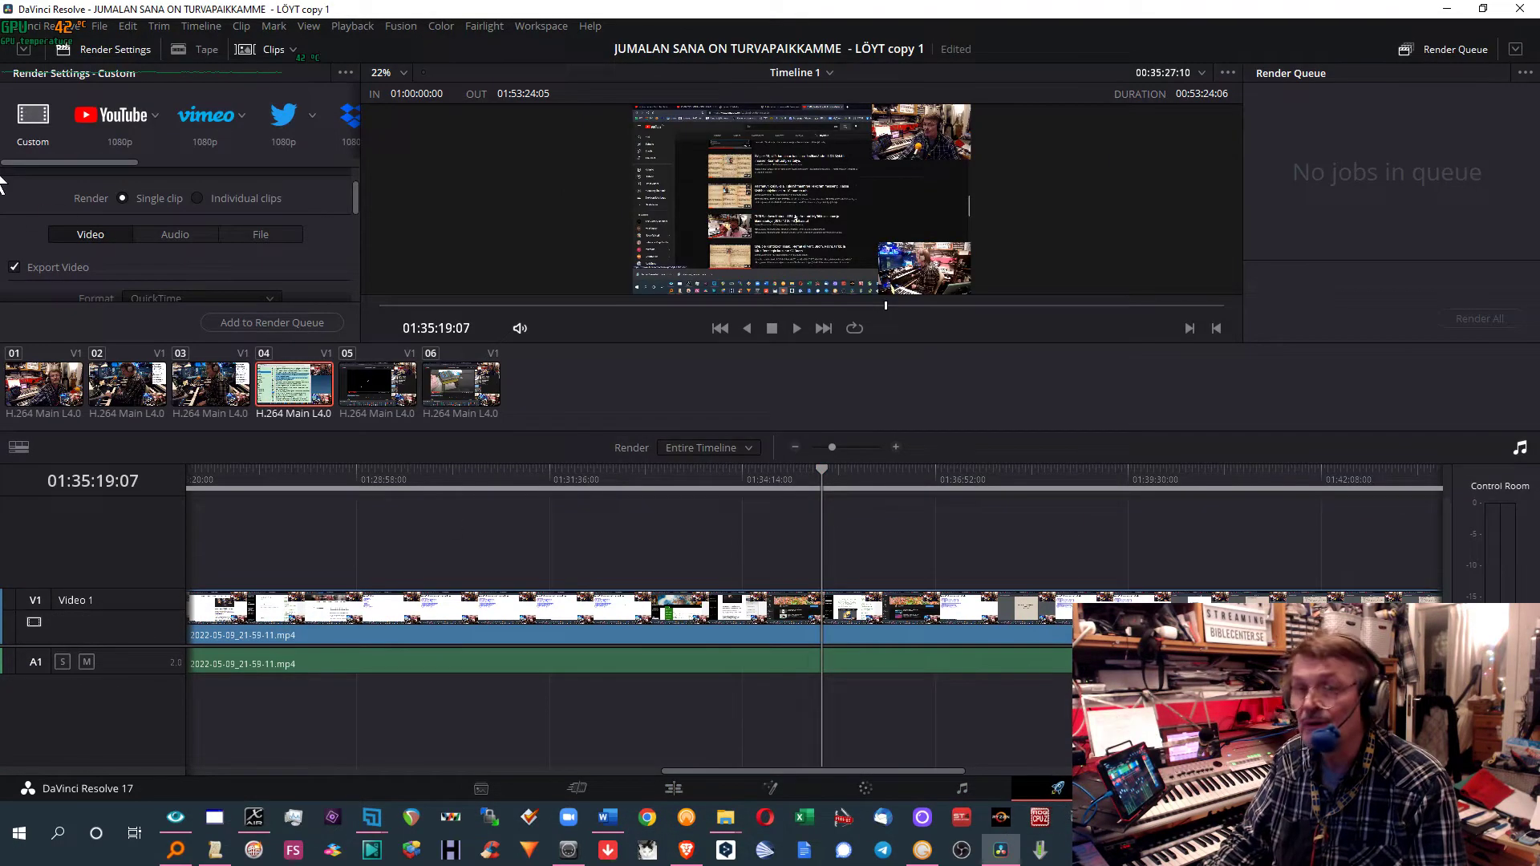
scroll(204, 272, "down", 1)
scroll(212, 268, "up", 2)
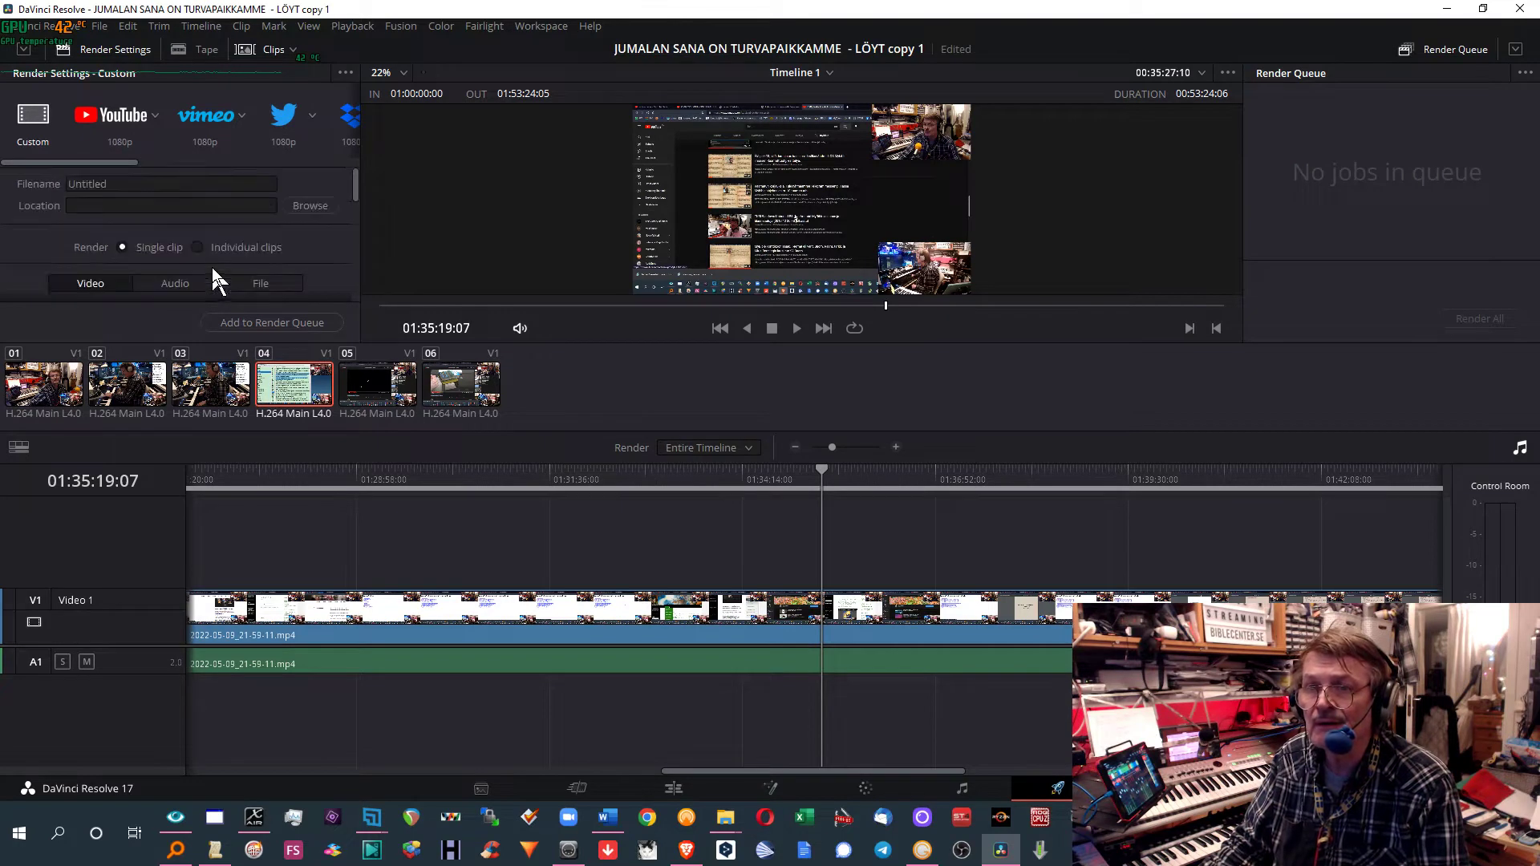
left_click(186, 184)
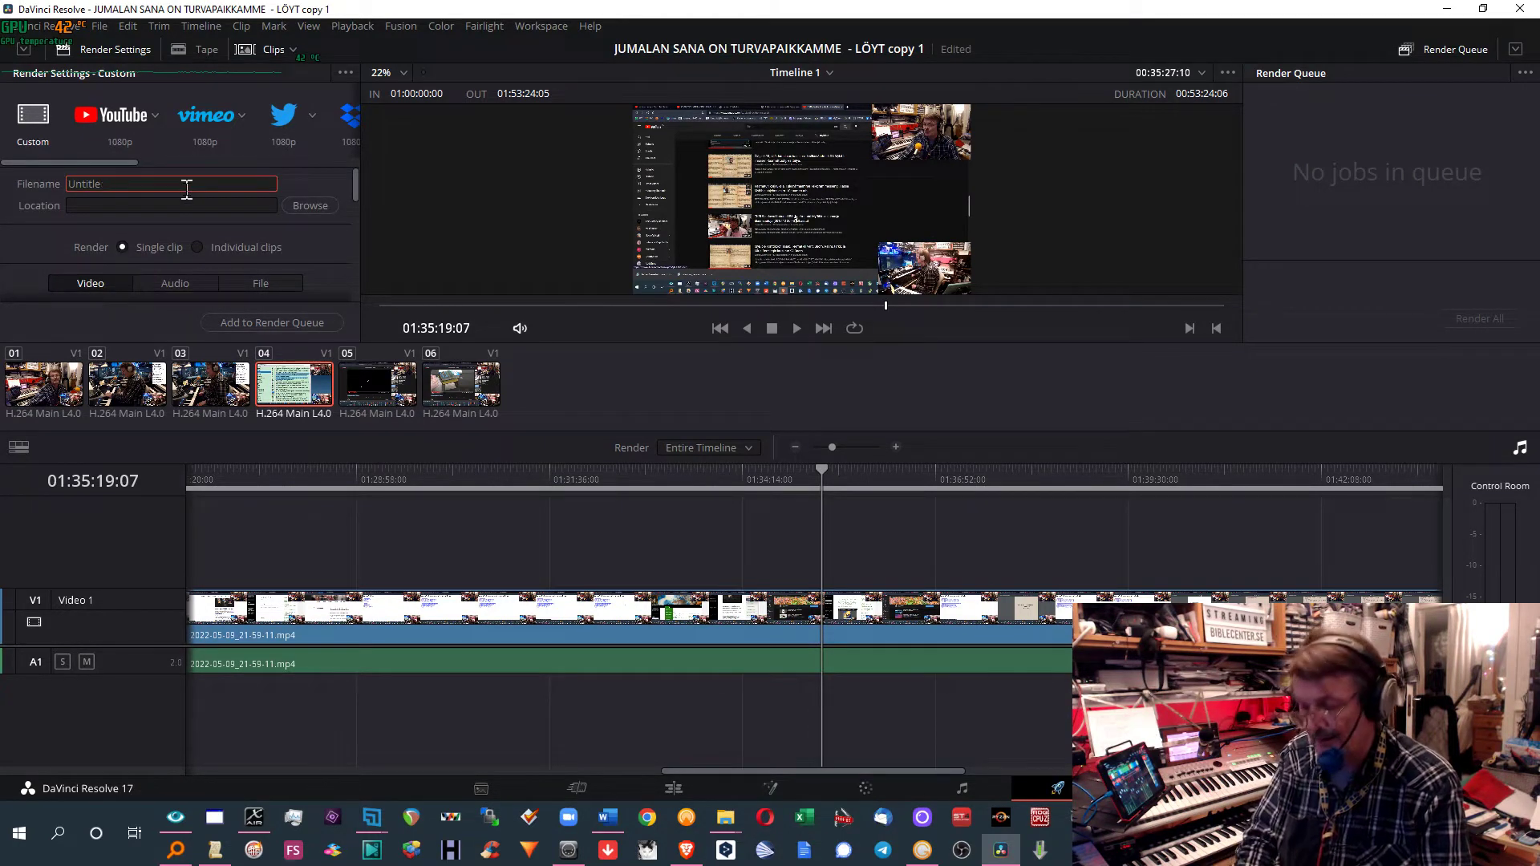
key("BackSpace")
key("BackSpace")
key("BackSpace")
key("BackSpace")
key("BackSpace")
key("BackSpace")
type("JUMALAN SANA ON TURVAPAIKKAMME")
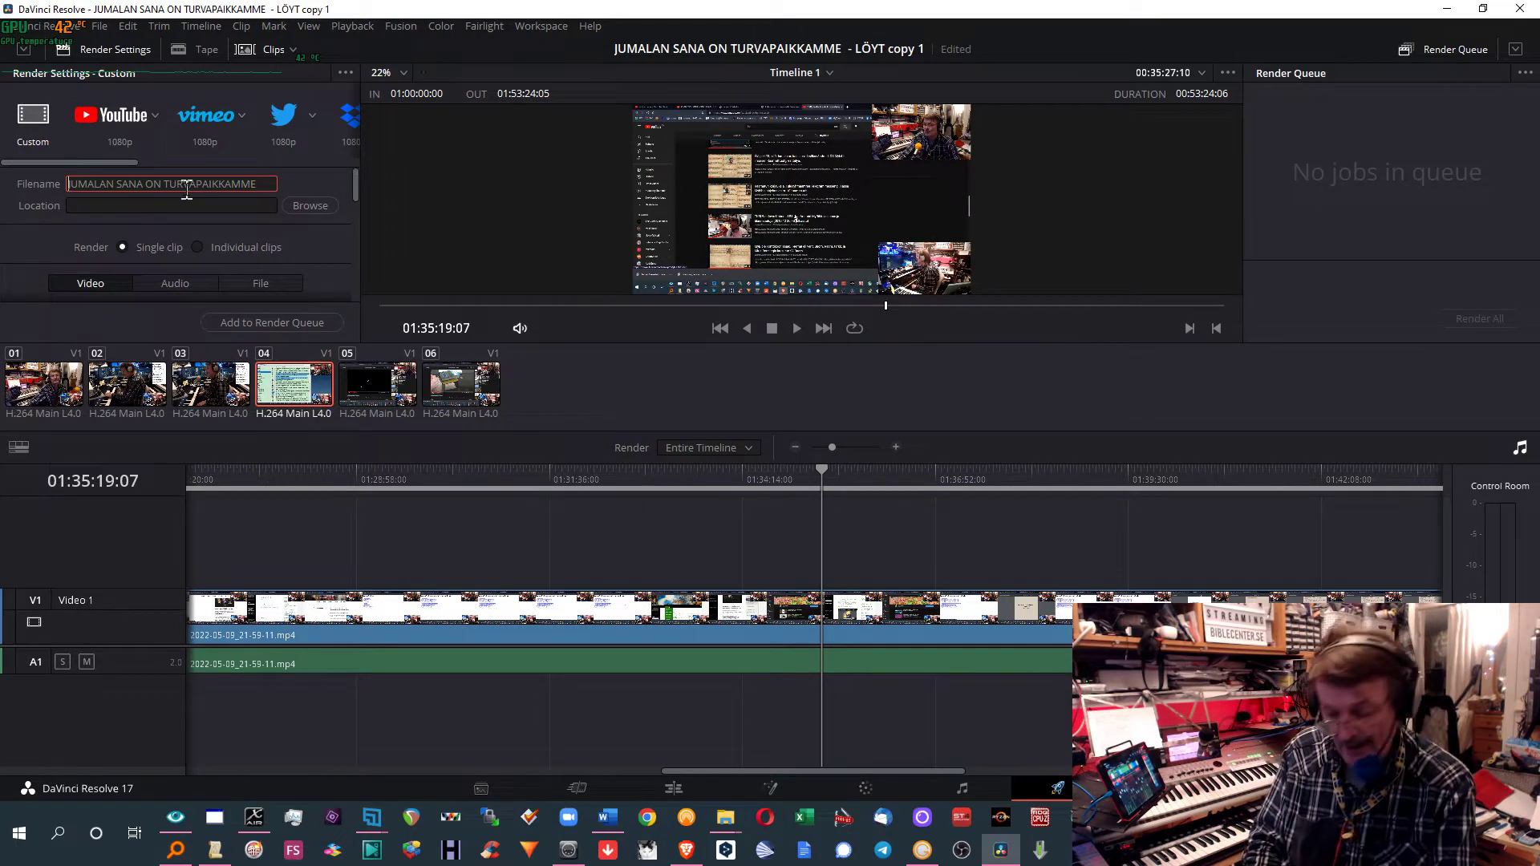
Type the title 'LÖYTÄNEEKÖ JEESUS USKOA MAA…' into the file name, correcting typos
type("LÖYTÄNMEEK")
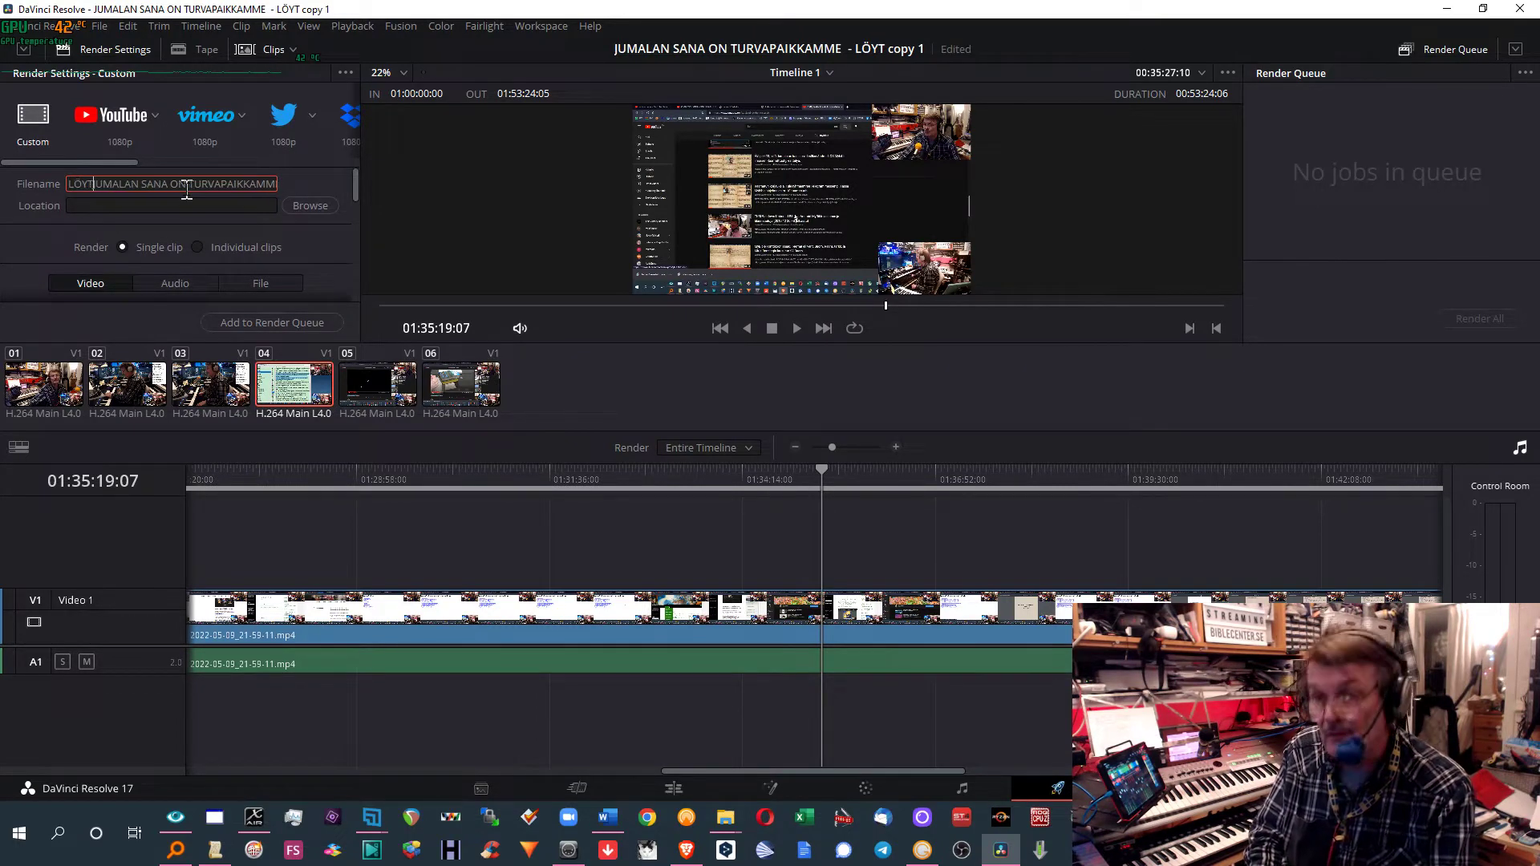
key("BackSpace")
key("BackSpace")
key("BackSpace")
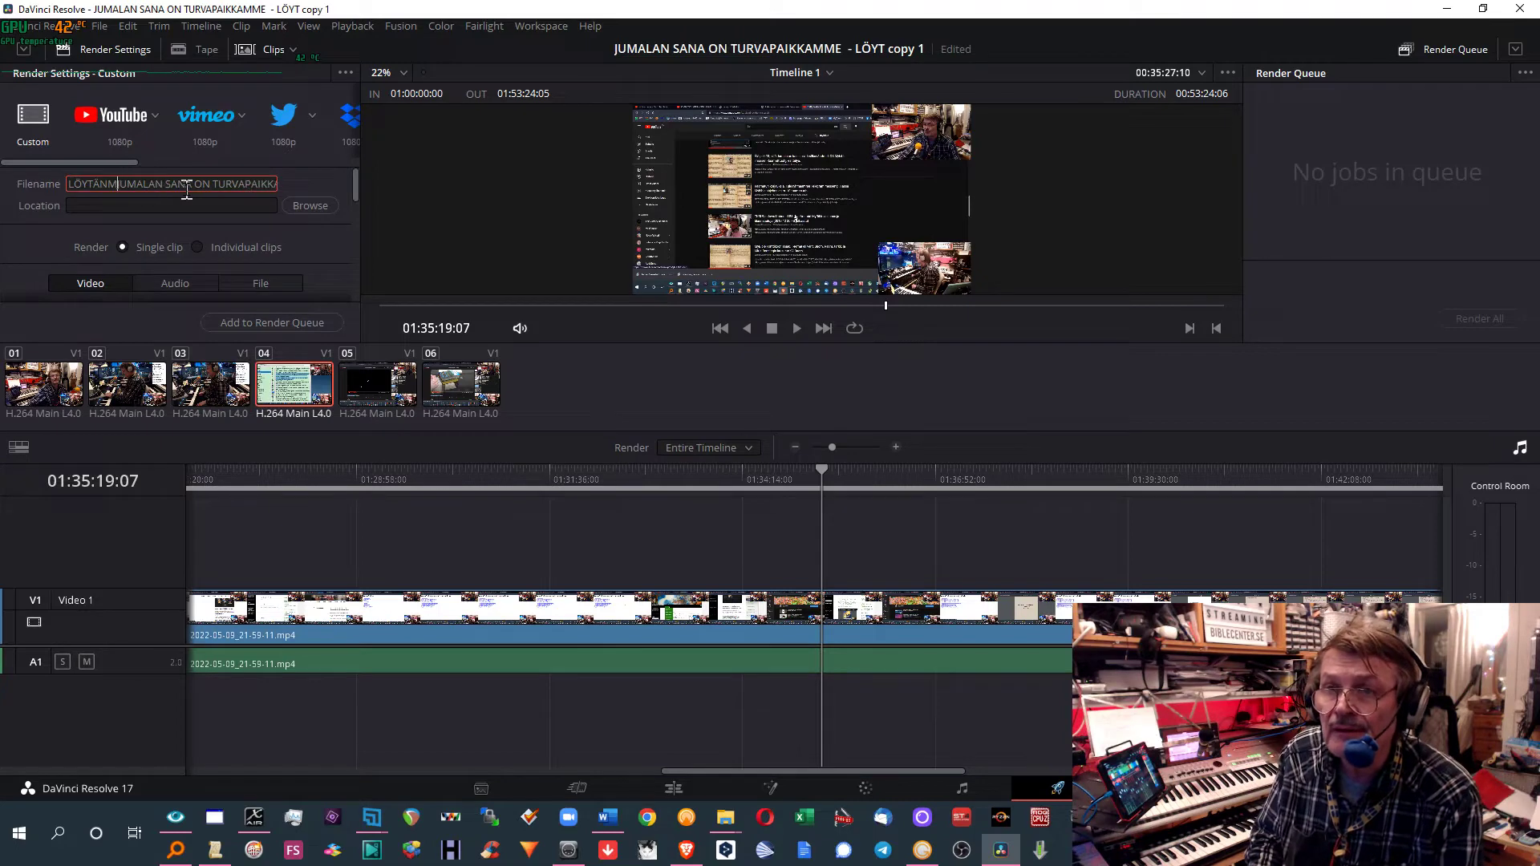
type("EEKÖ JEE")
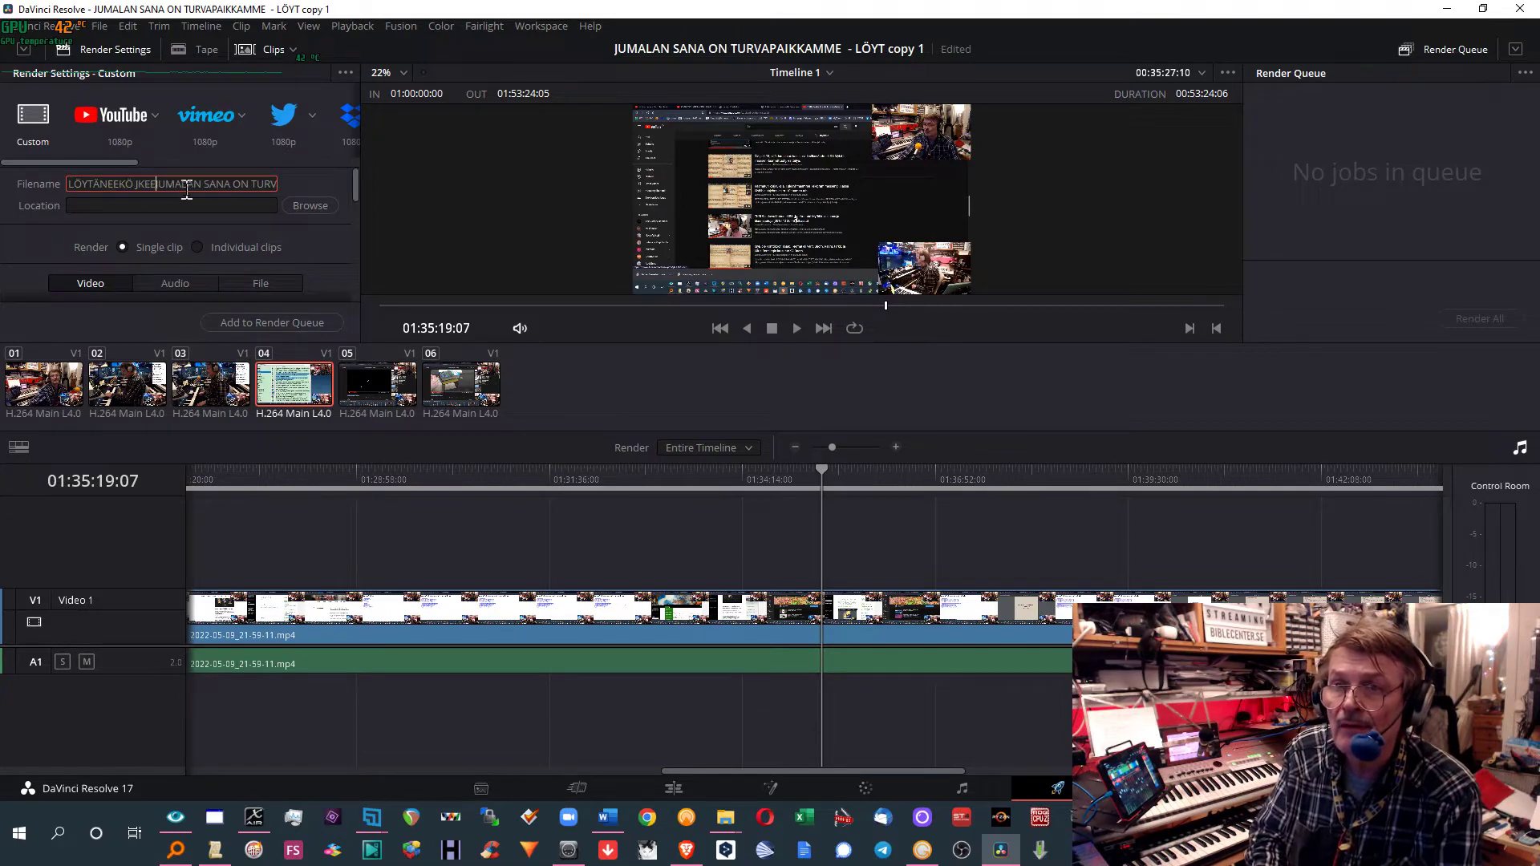
type("SUS USKOA MAA")
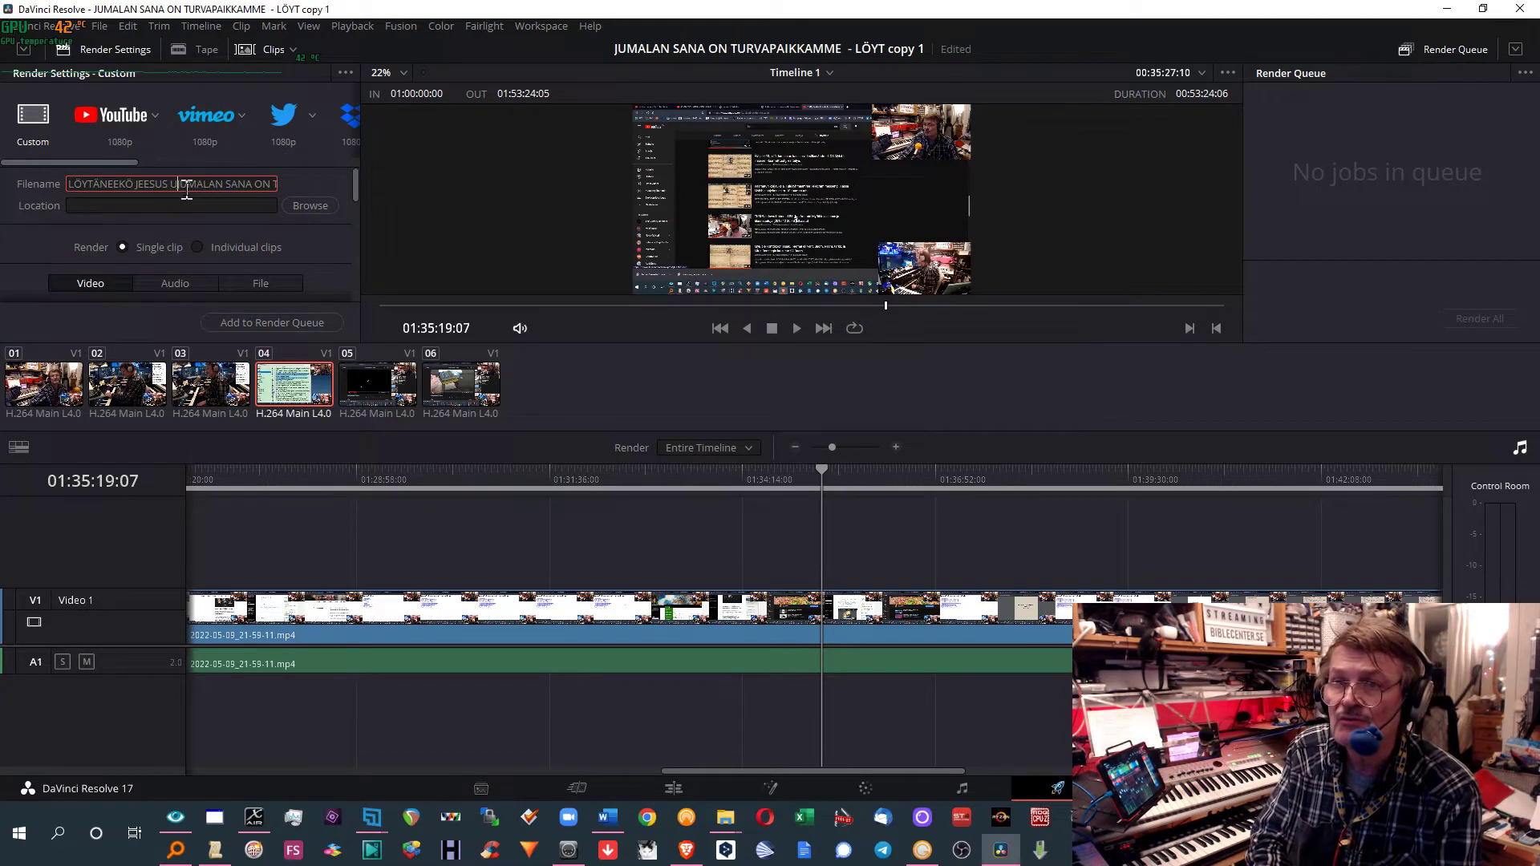
key("BackSpace")
key("BackSpace")
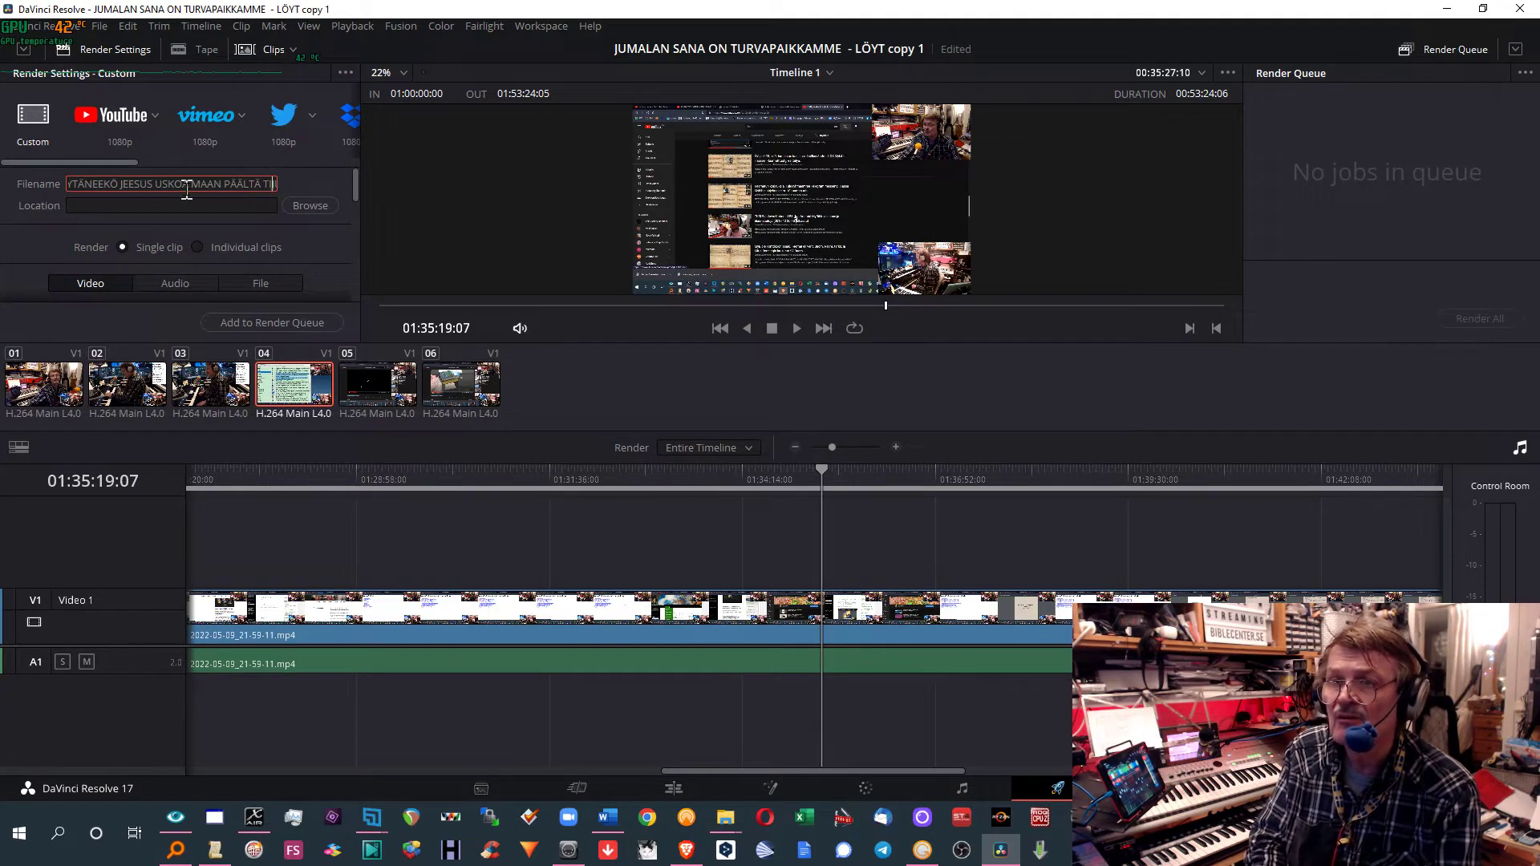
type("TÄ TUL")
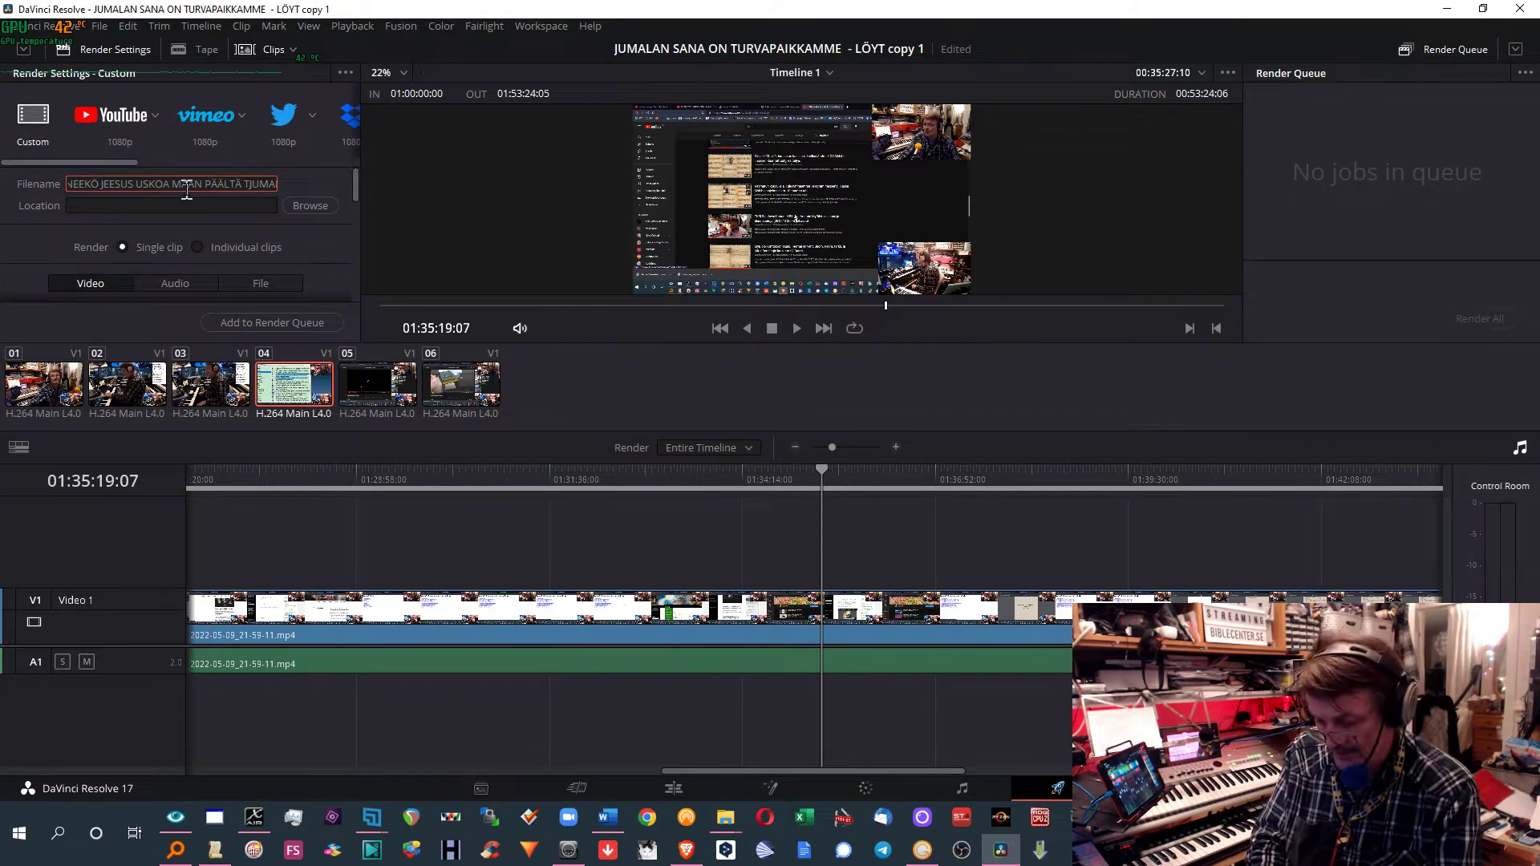
type("LU")
key("BackSpace")
type("ES")
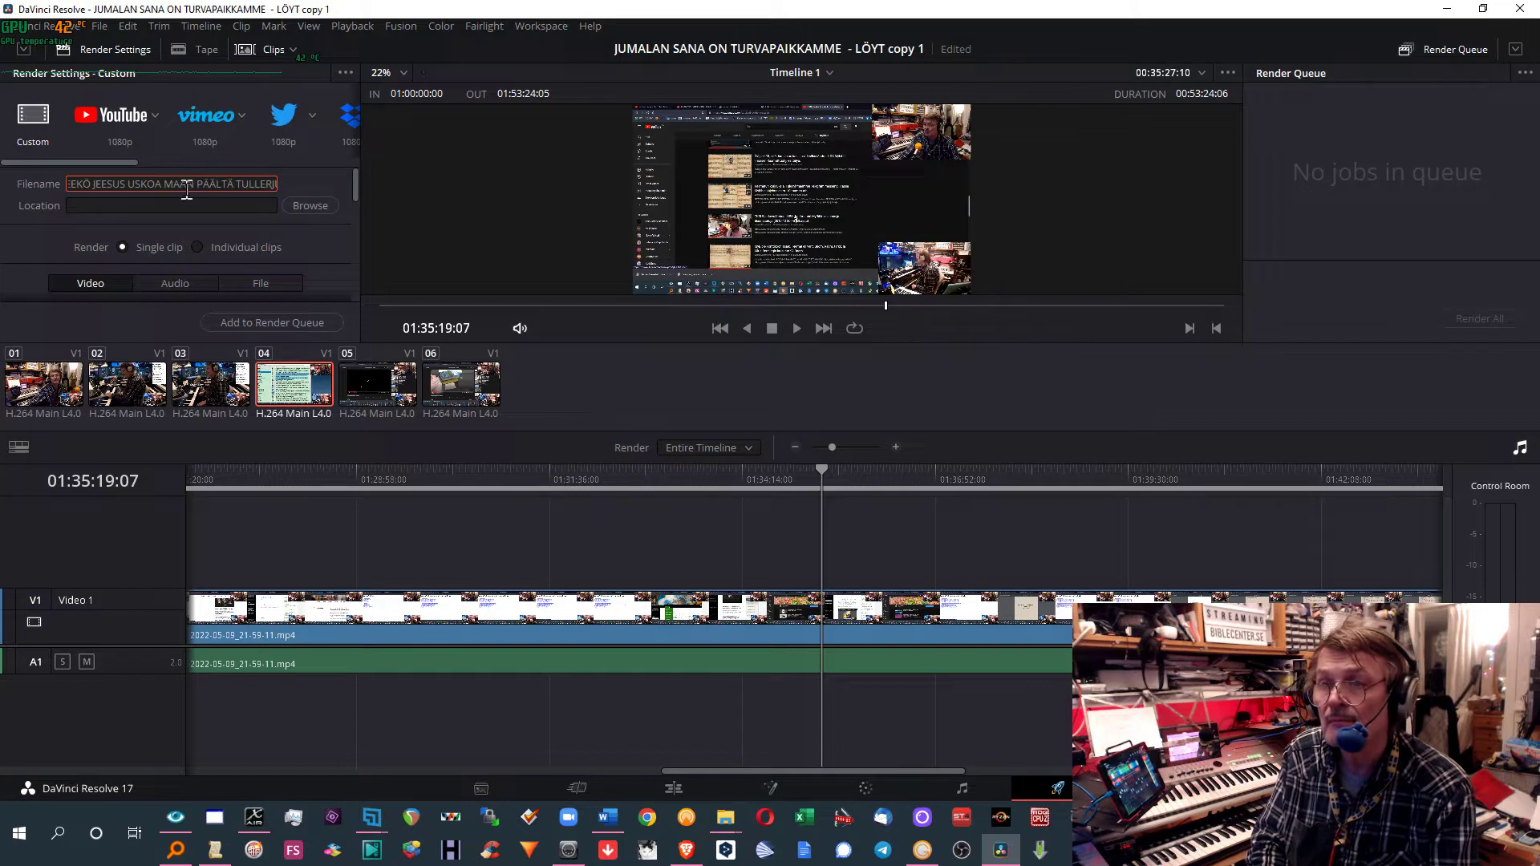
type("SAAN ?")
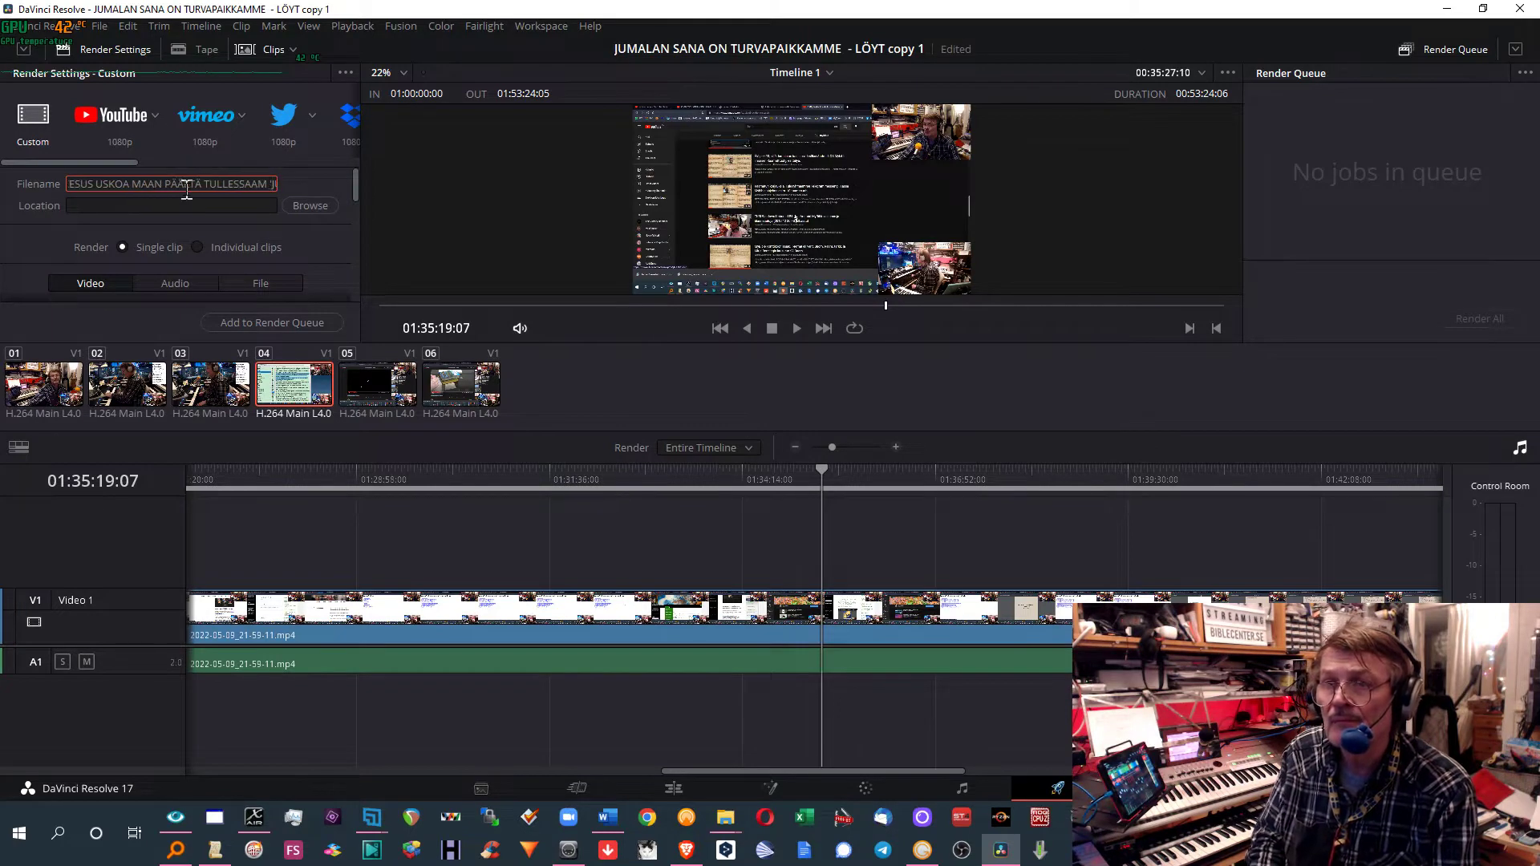
type("- ")
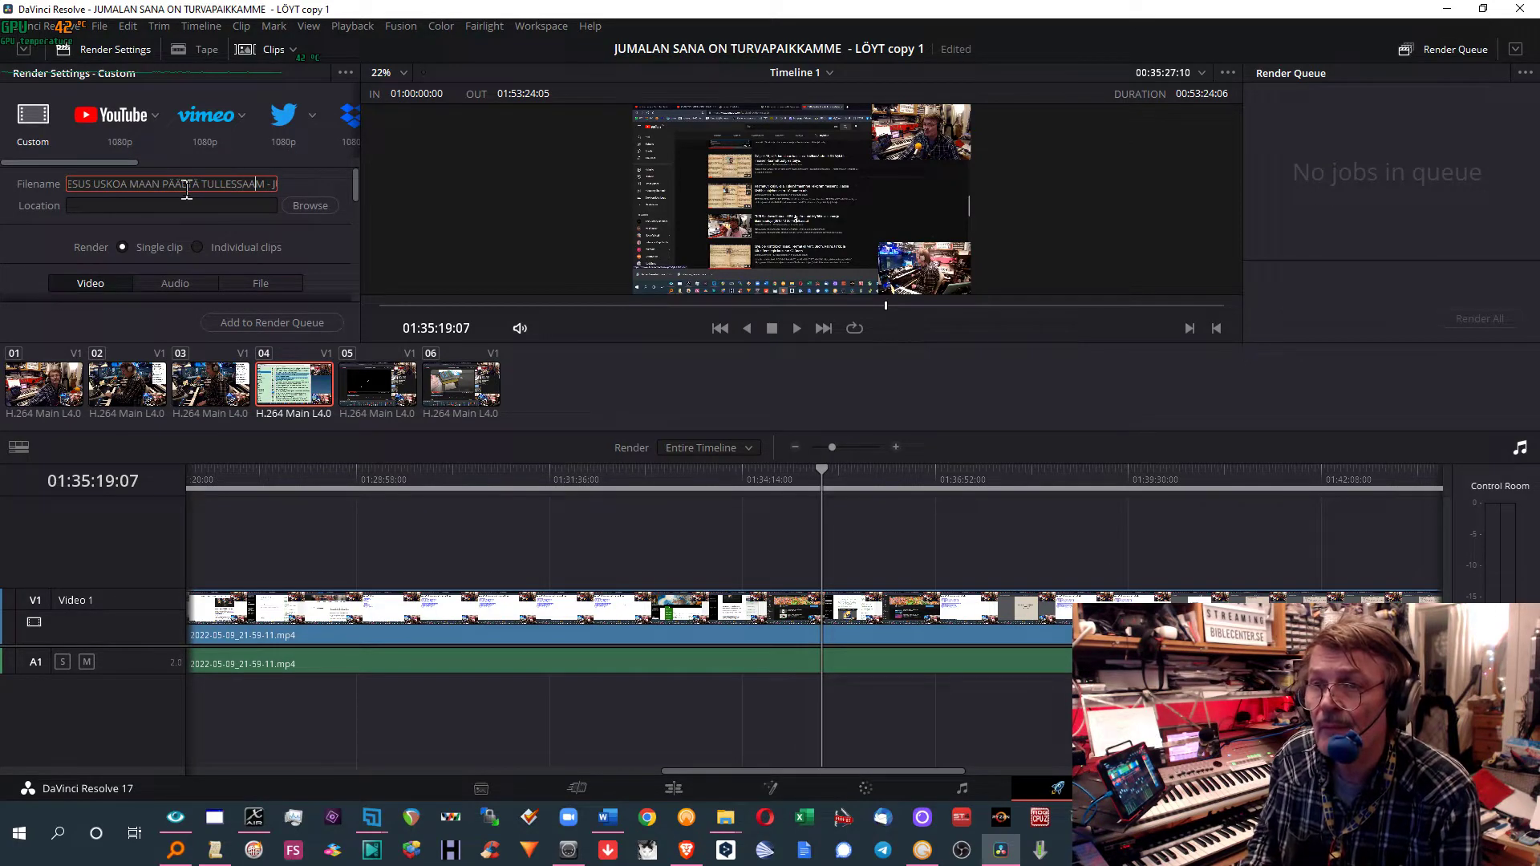
type("N")
key("Home")
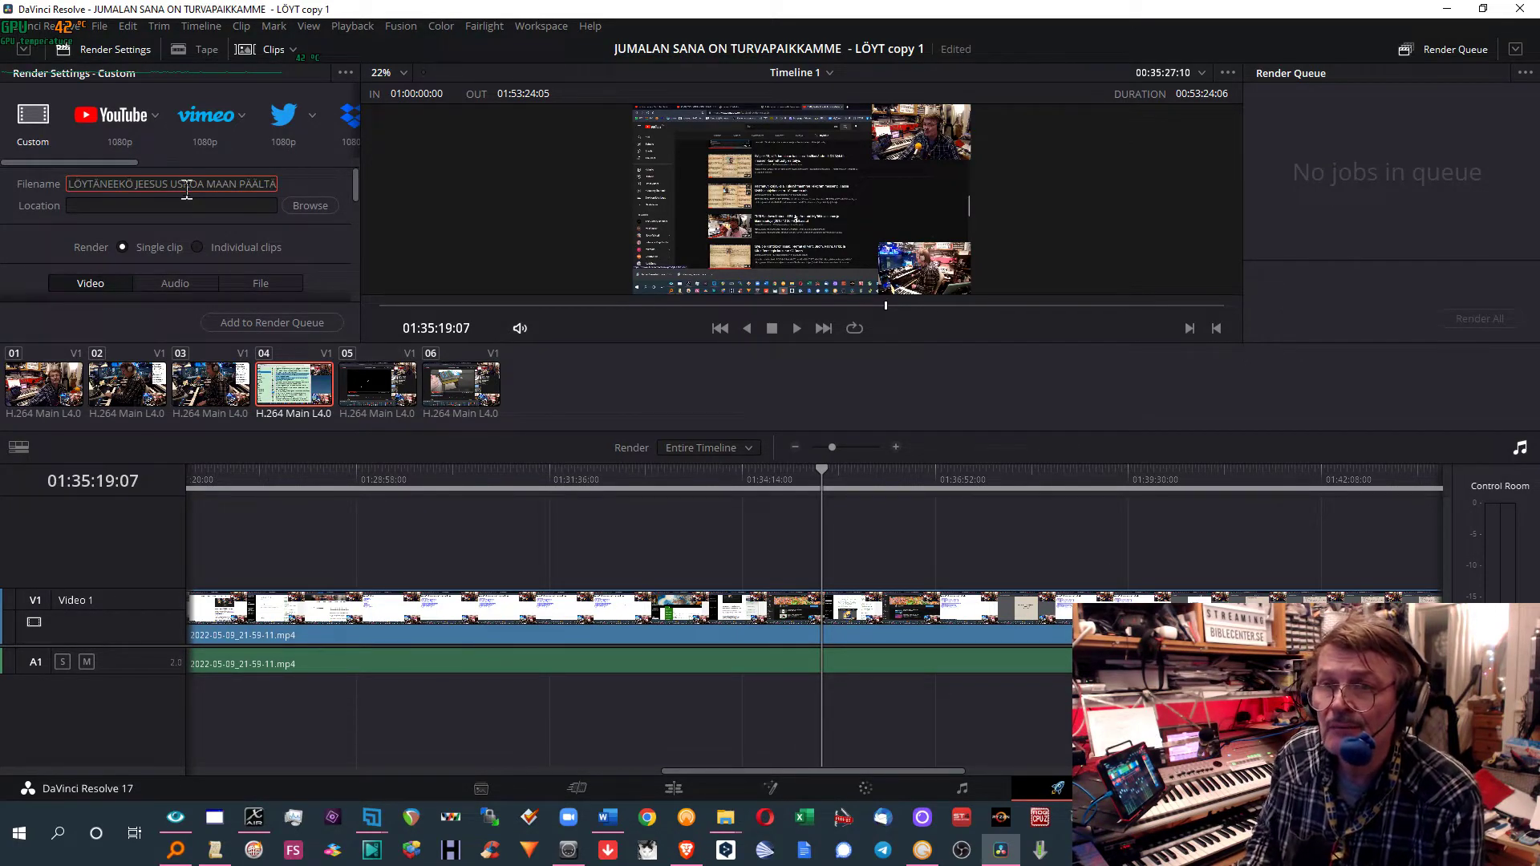
key("End")
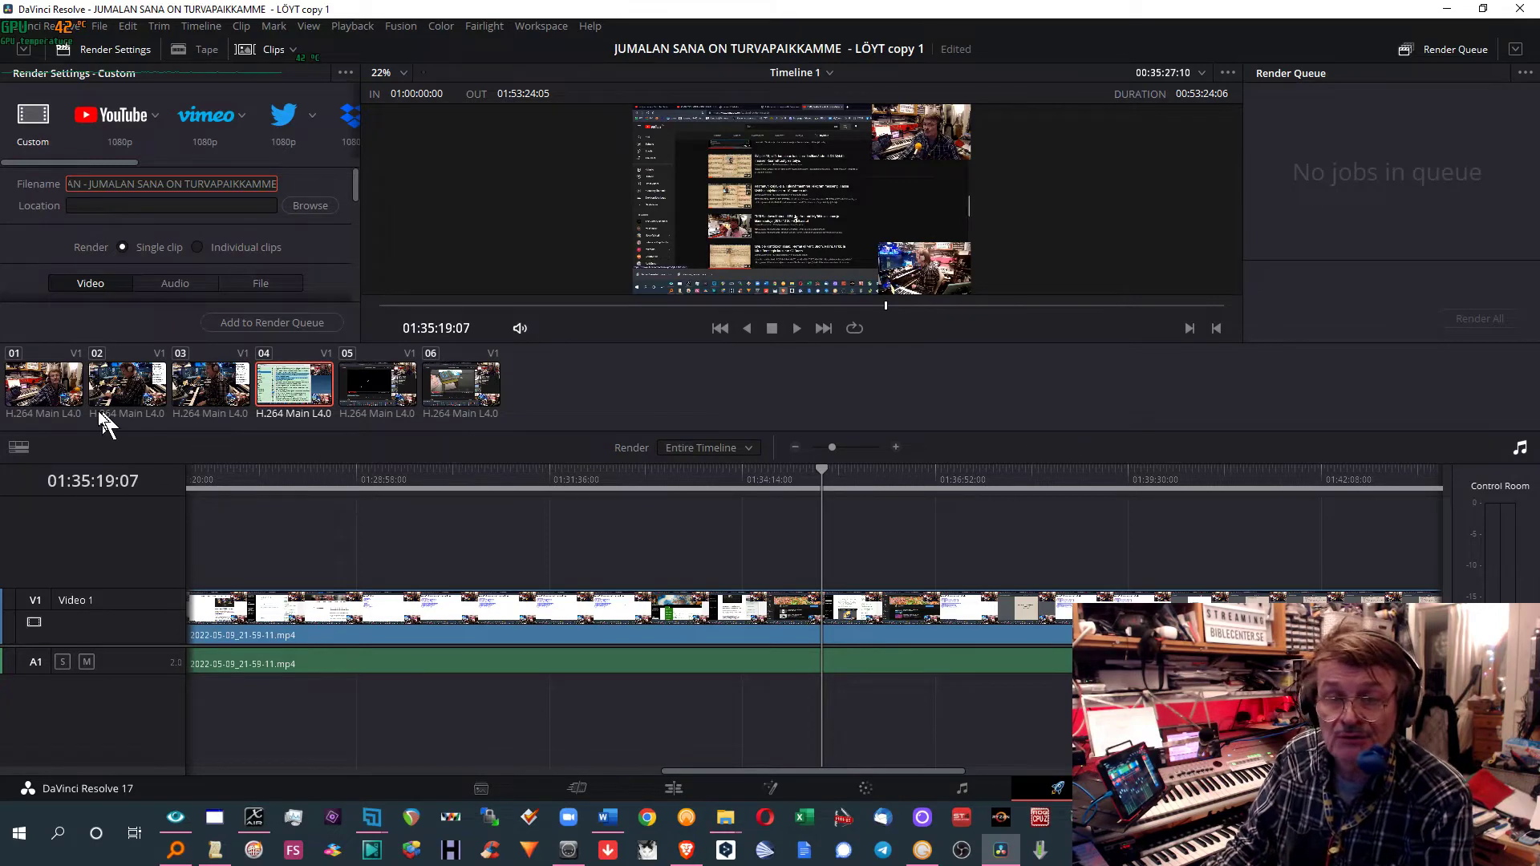
Set the file name to 'LÖYTÄNEEKÖ JEESUS USKOA MAAN PÄÄLTÄ - JUMALAN SANA ON TURVAPAIKKAMME'
key("ctrl+a")
key("ctrl+v")
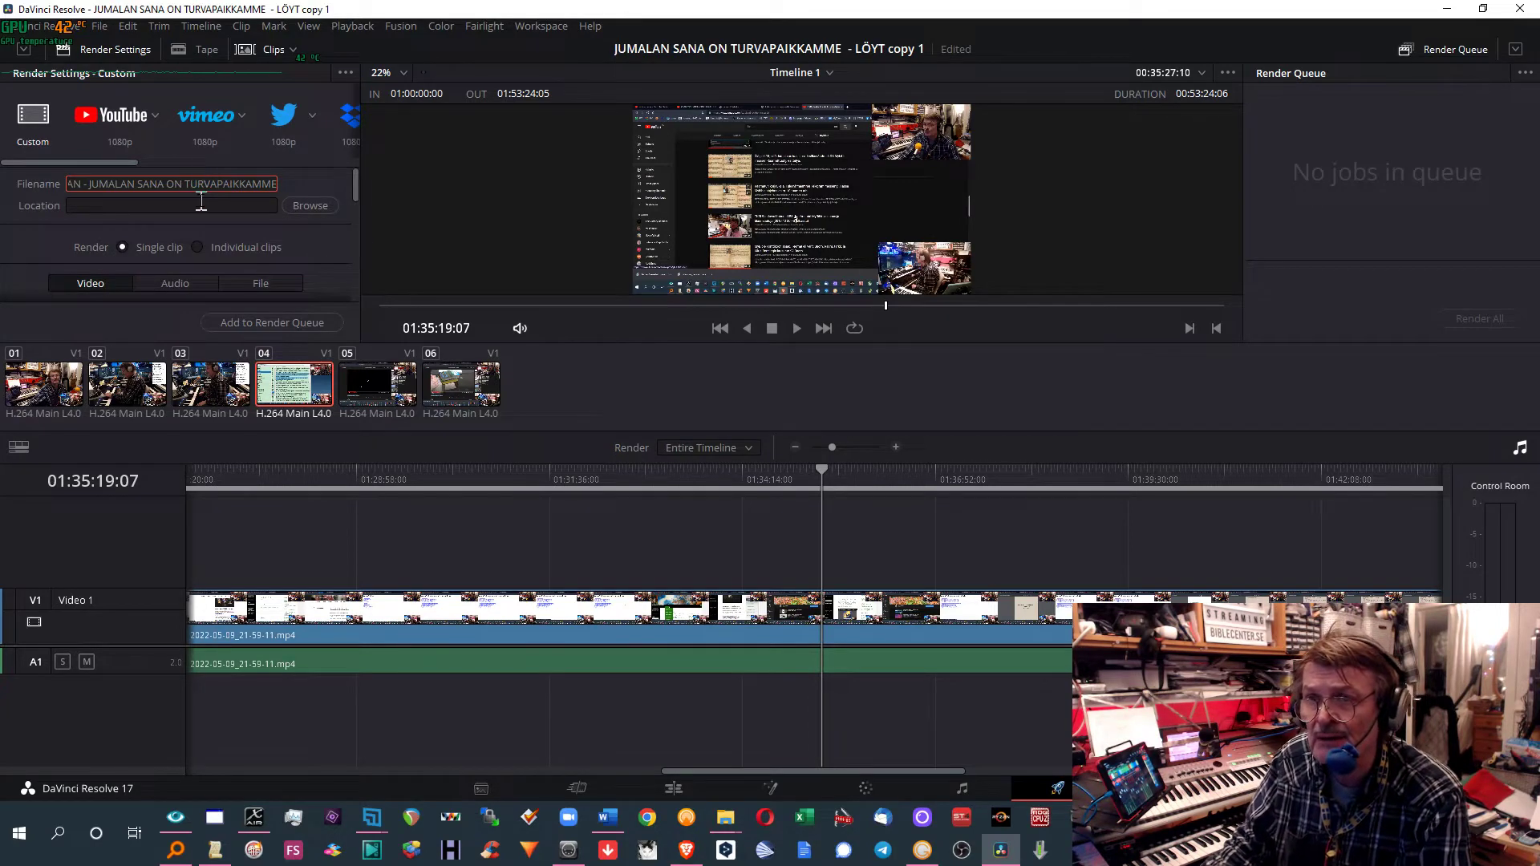
type("- JUMALAN SANA ON TURVAPAIKKAMME")
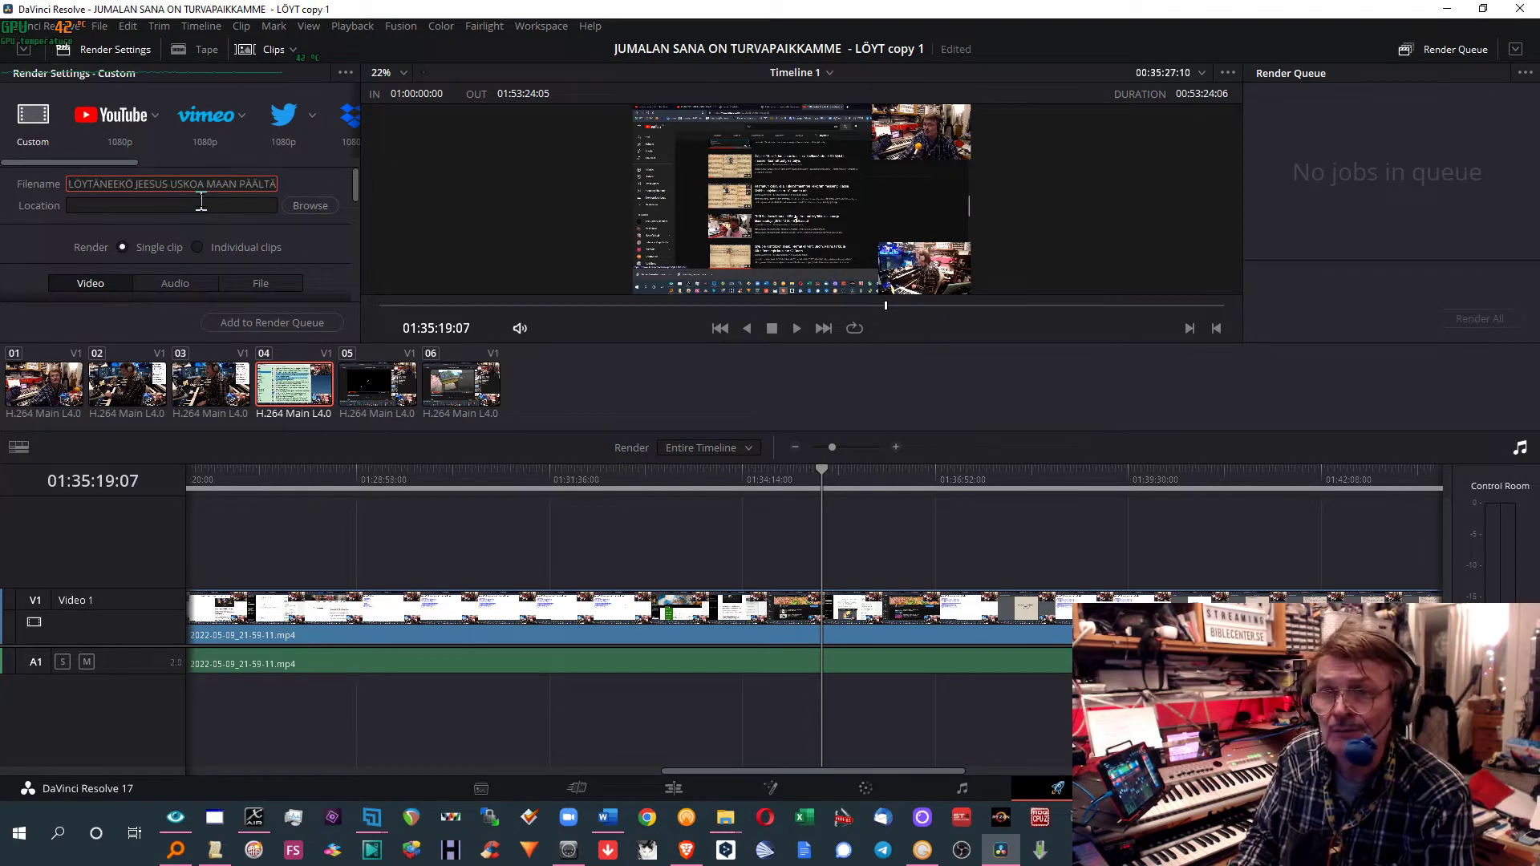
key("Return")
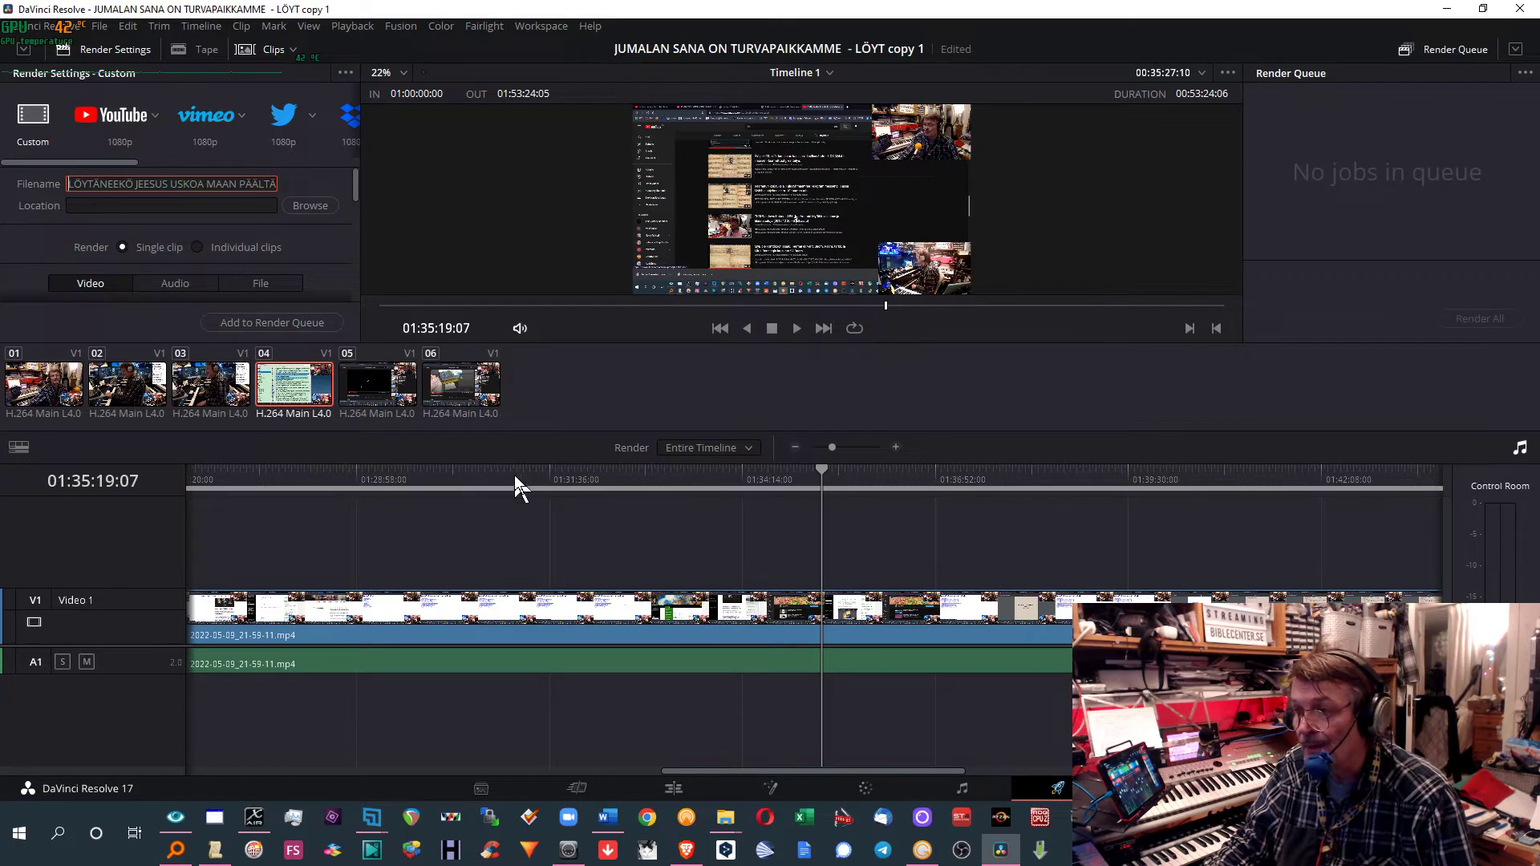
left_click(513, 474)
left_click(817, 474)
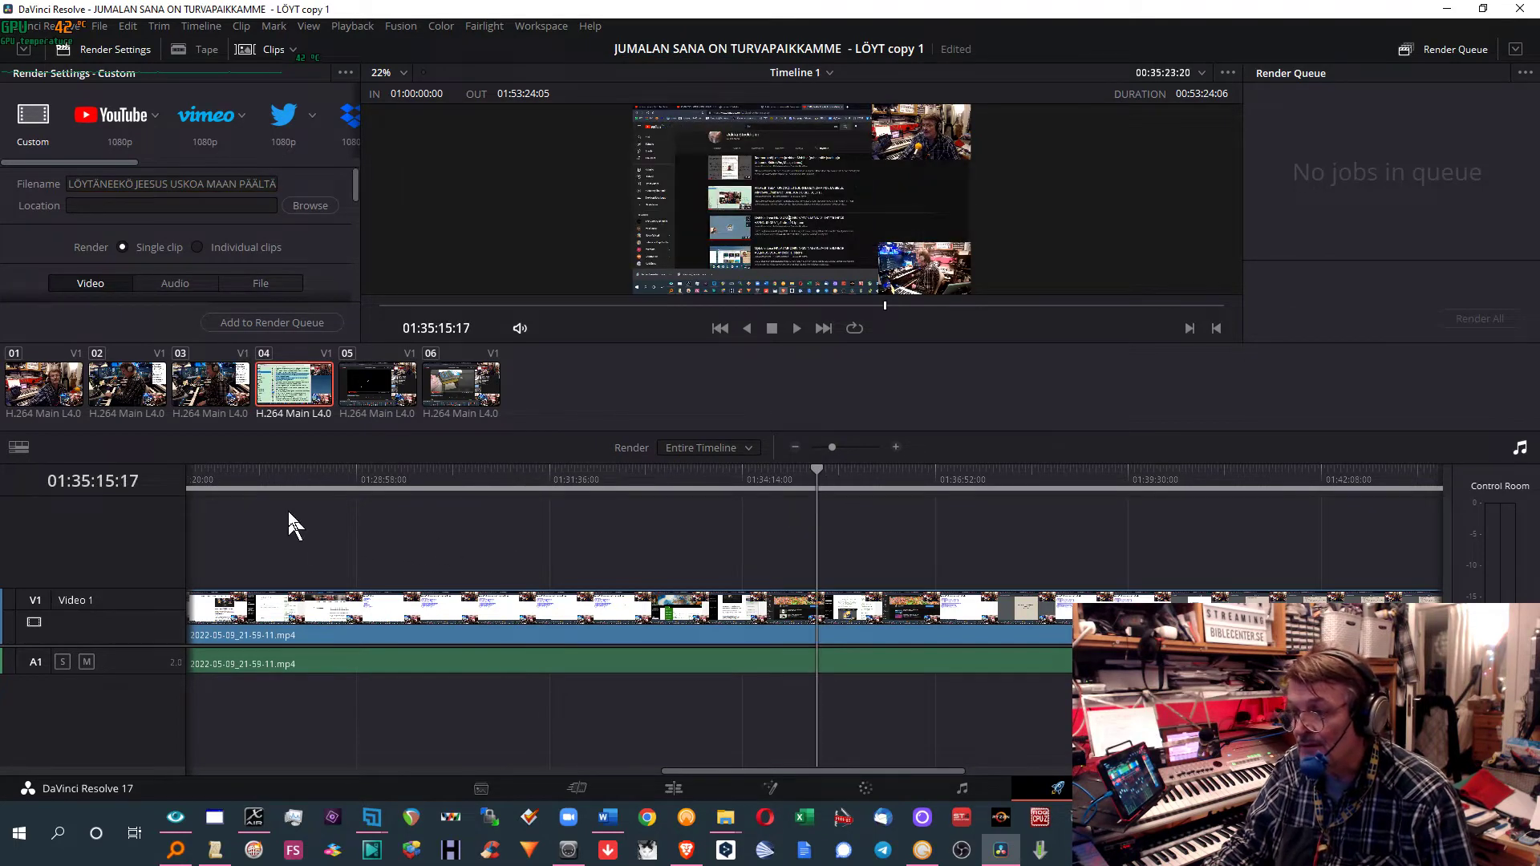
left_click_drag(160, 674, 160, 719)
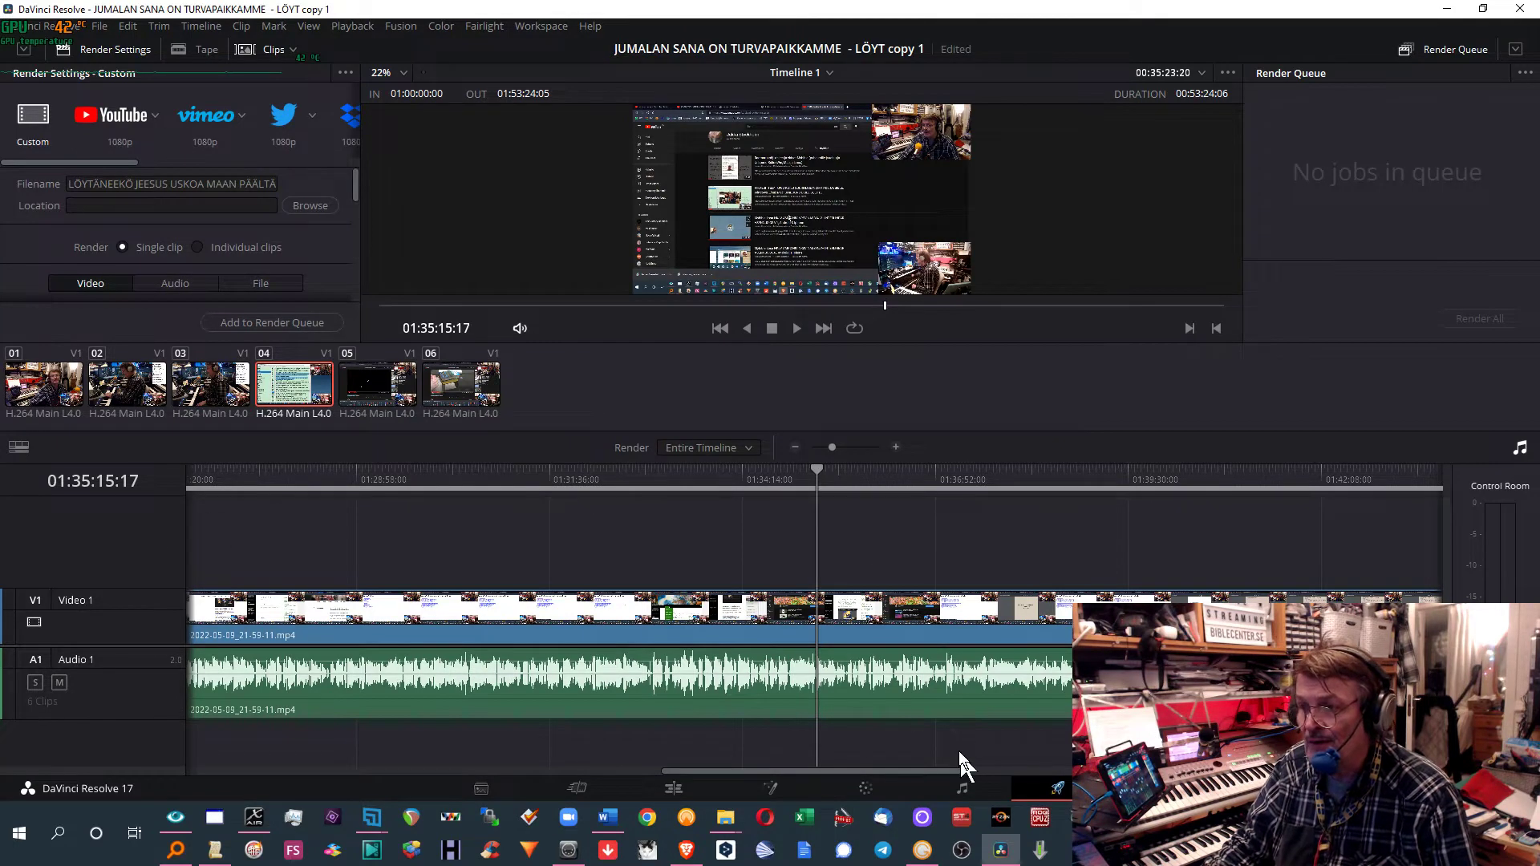
left_click(225, 186)
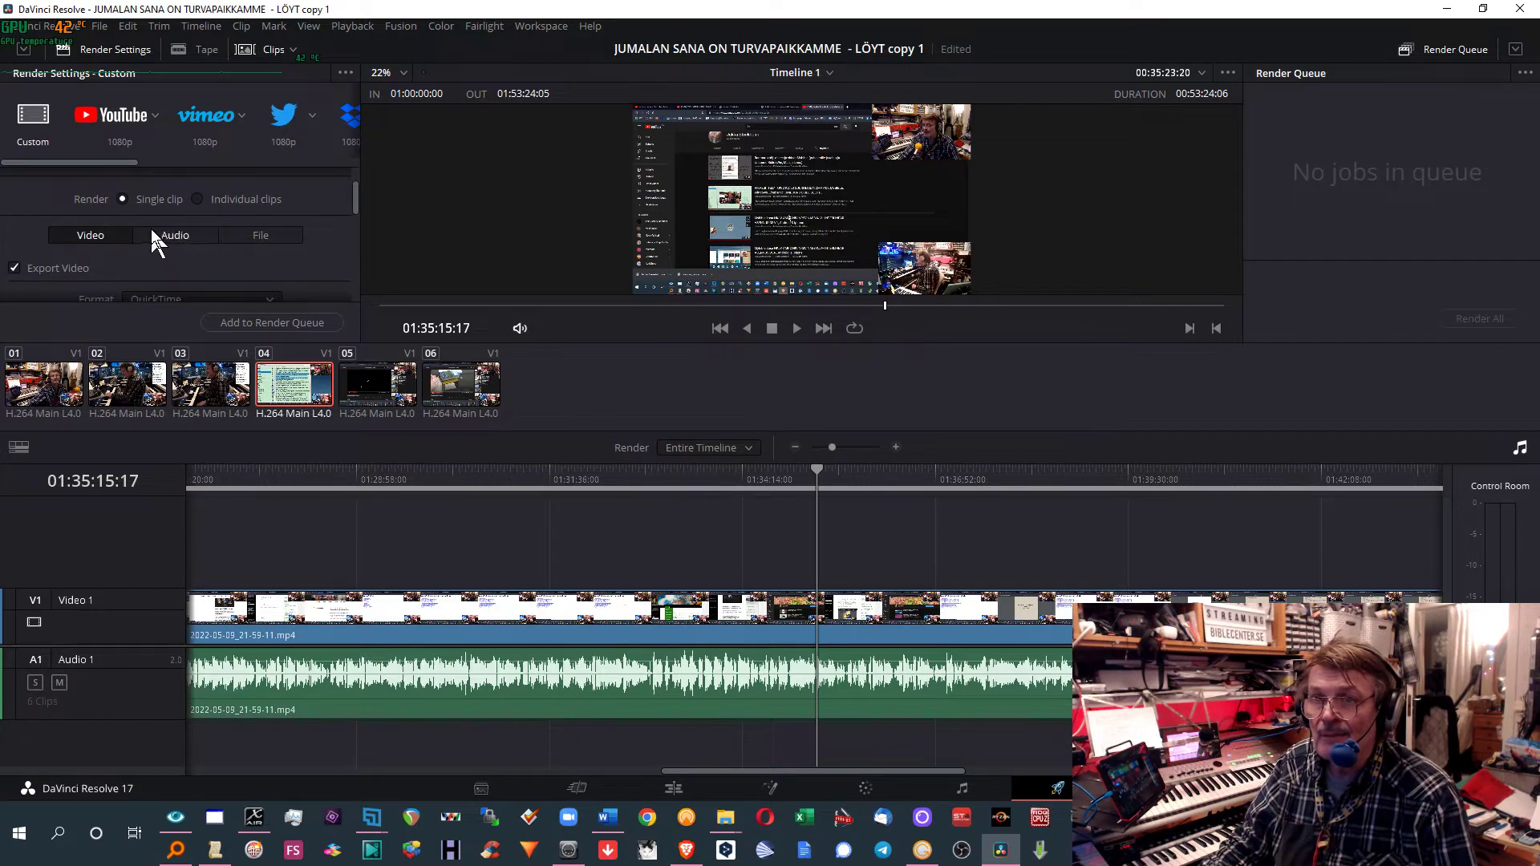
scroll(69, 262, "down", 2)
scroll(95, 261, "up", 2)
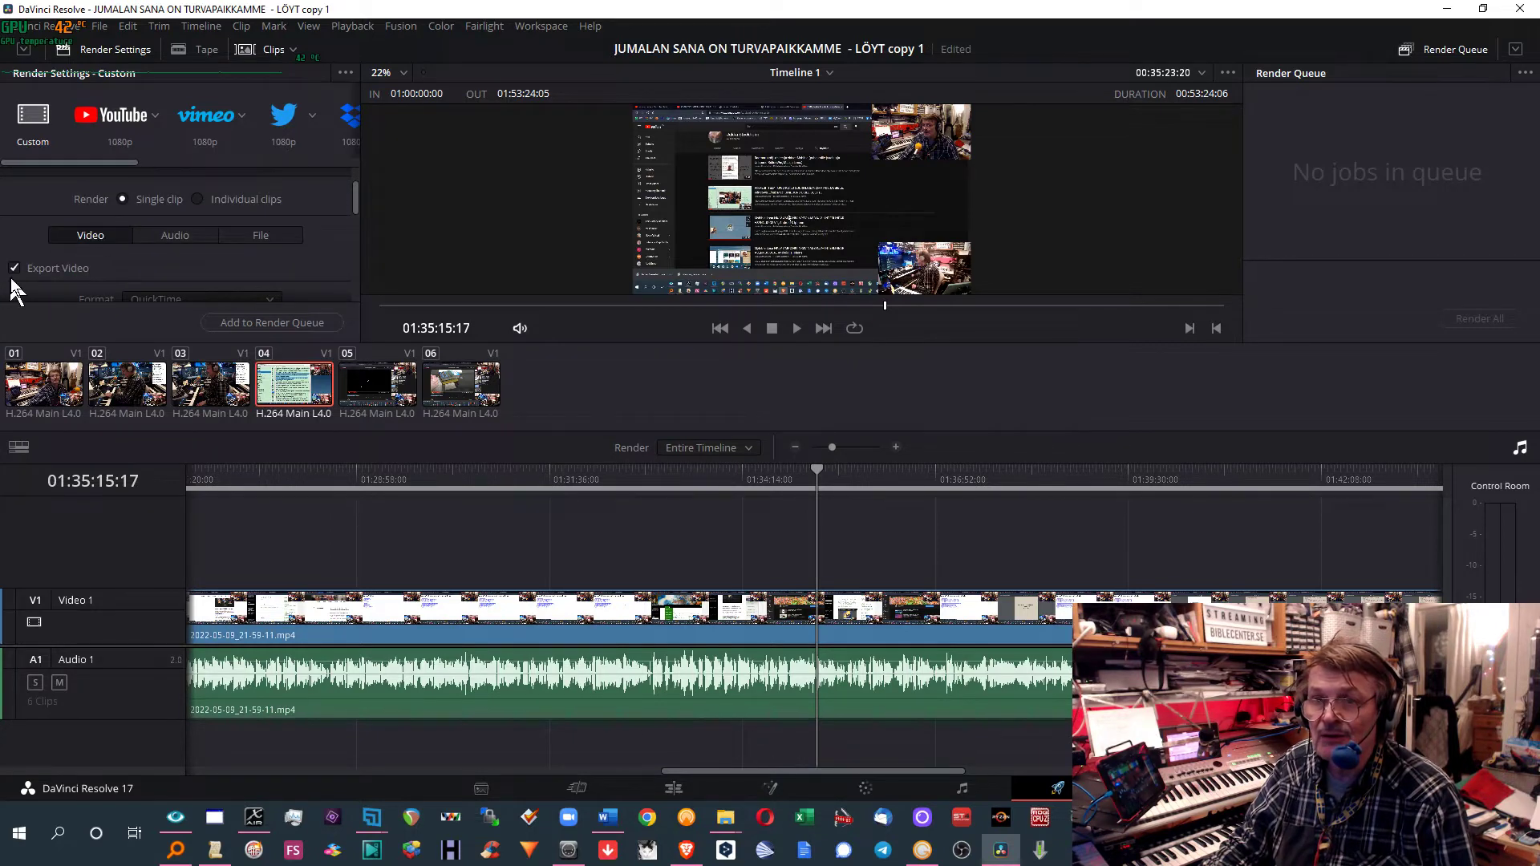
scroll(185, 261, "down", 1)
left_click(192, 255)
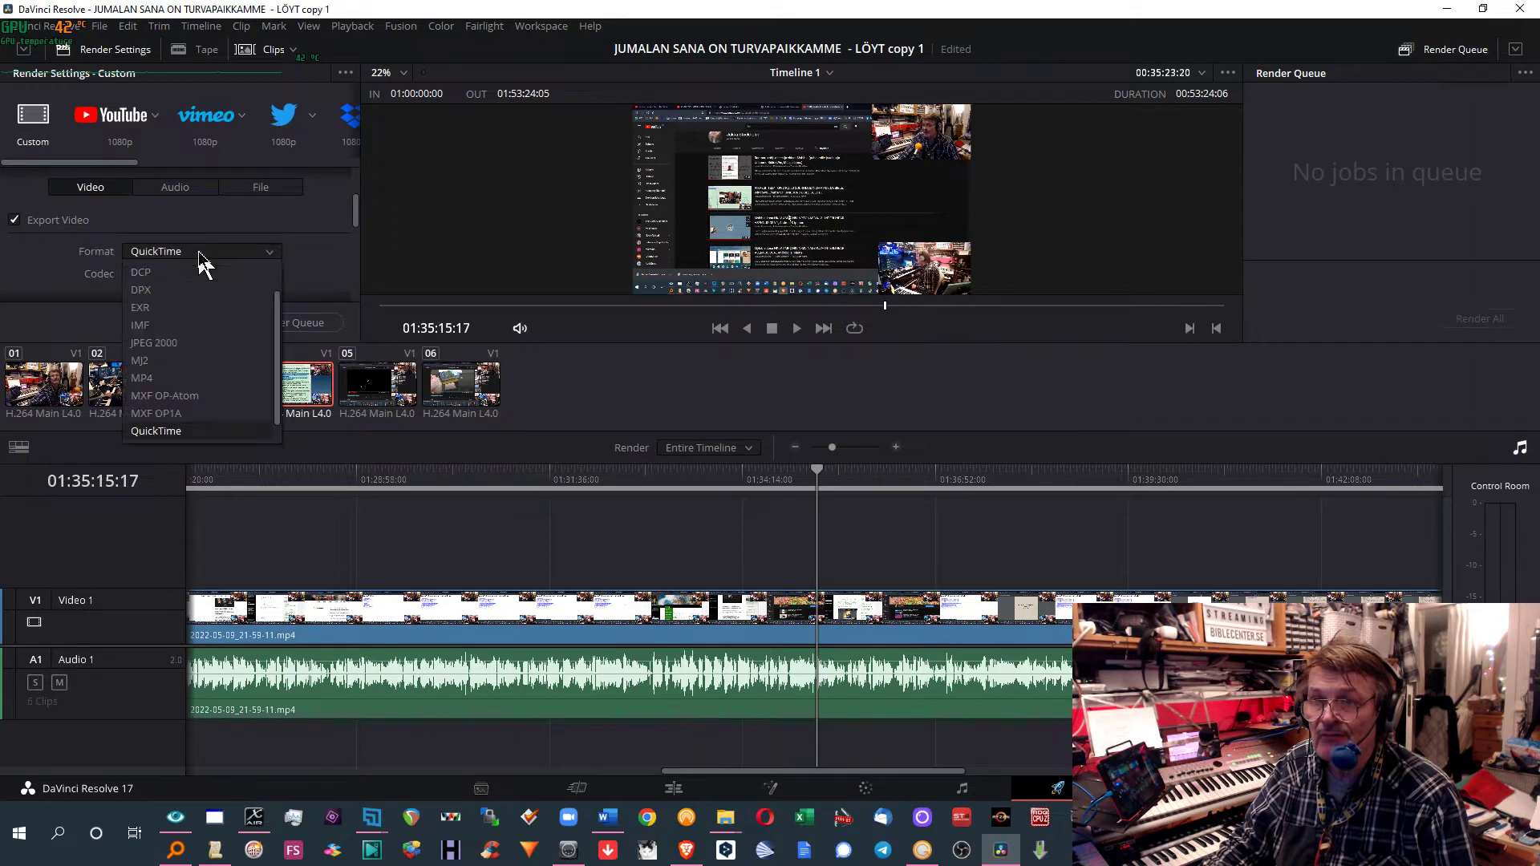
left_click(167, 375)
scroll(319, 257, "up", 1)
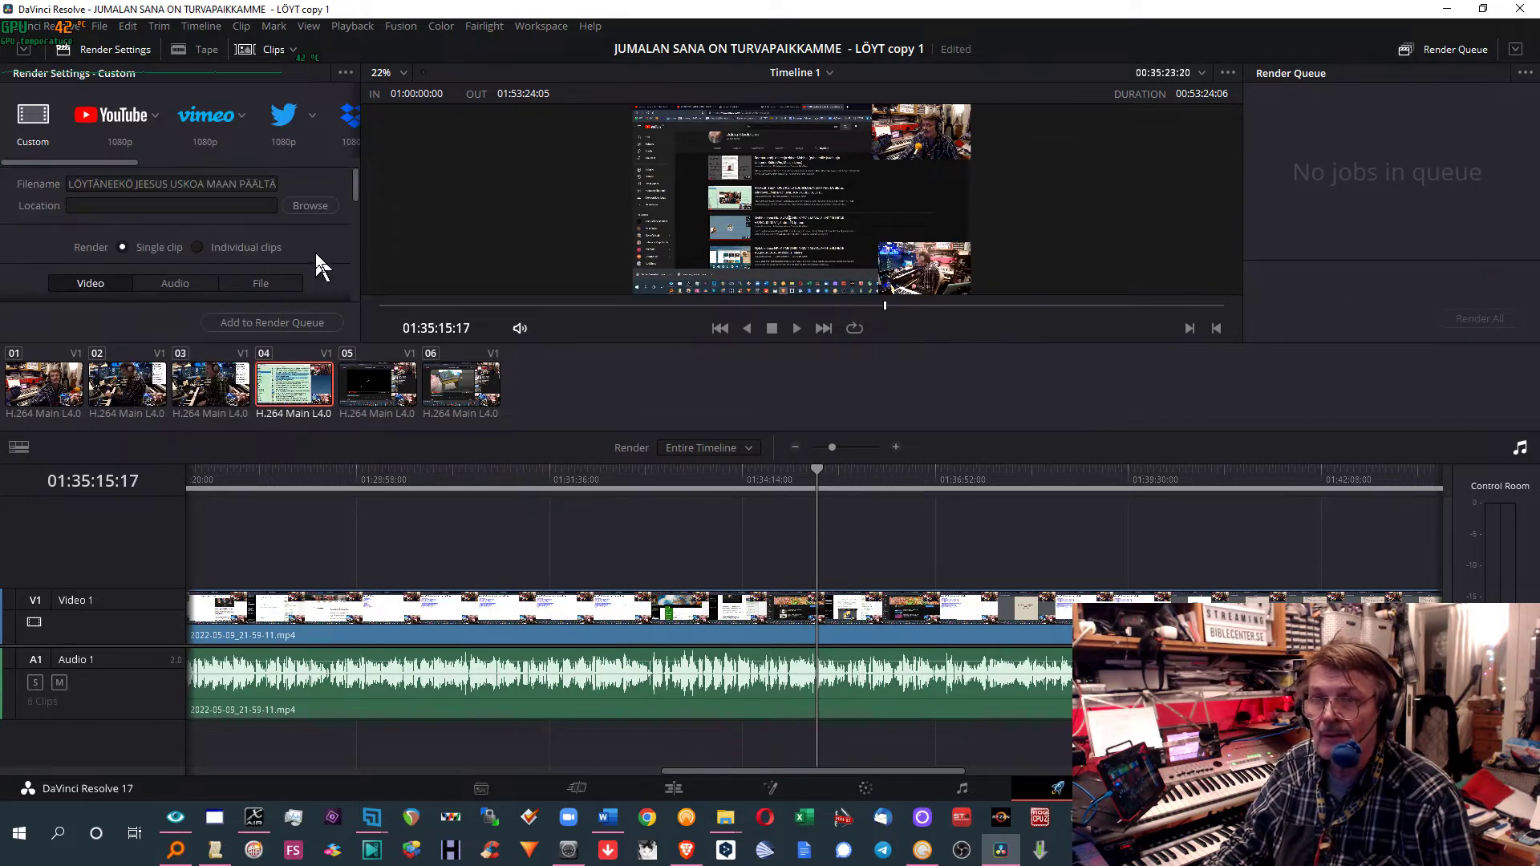
scroll(312, 243, "down", 1)
scroll(314, 247, "down", 1)
scroll(314, 247, "down", 2)
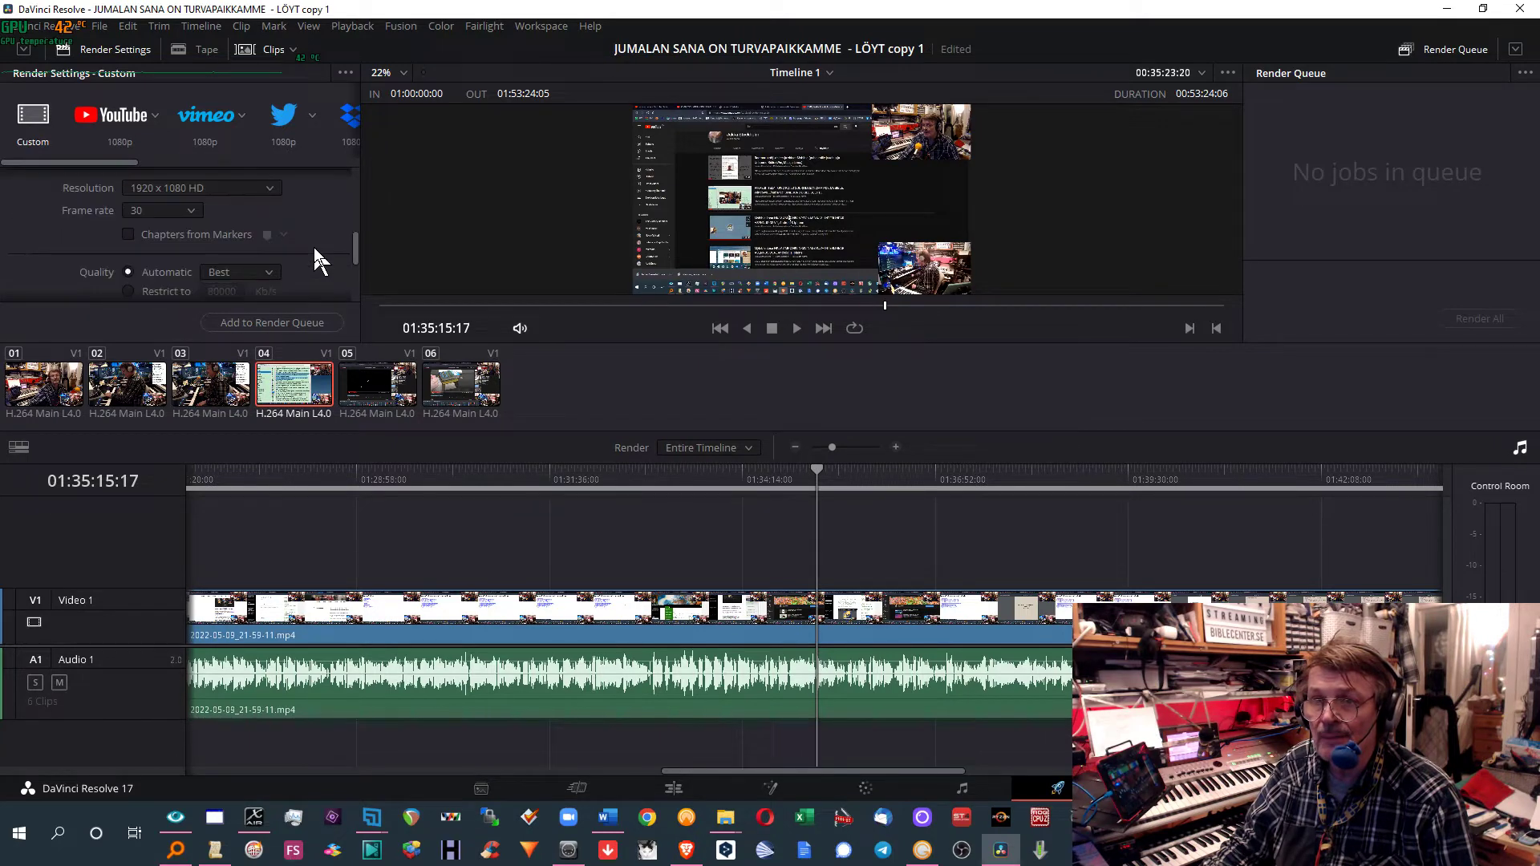
scroll(317, 257, "down", 1)
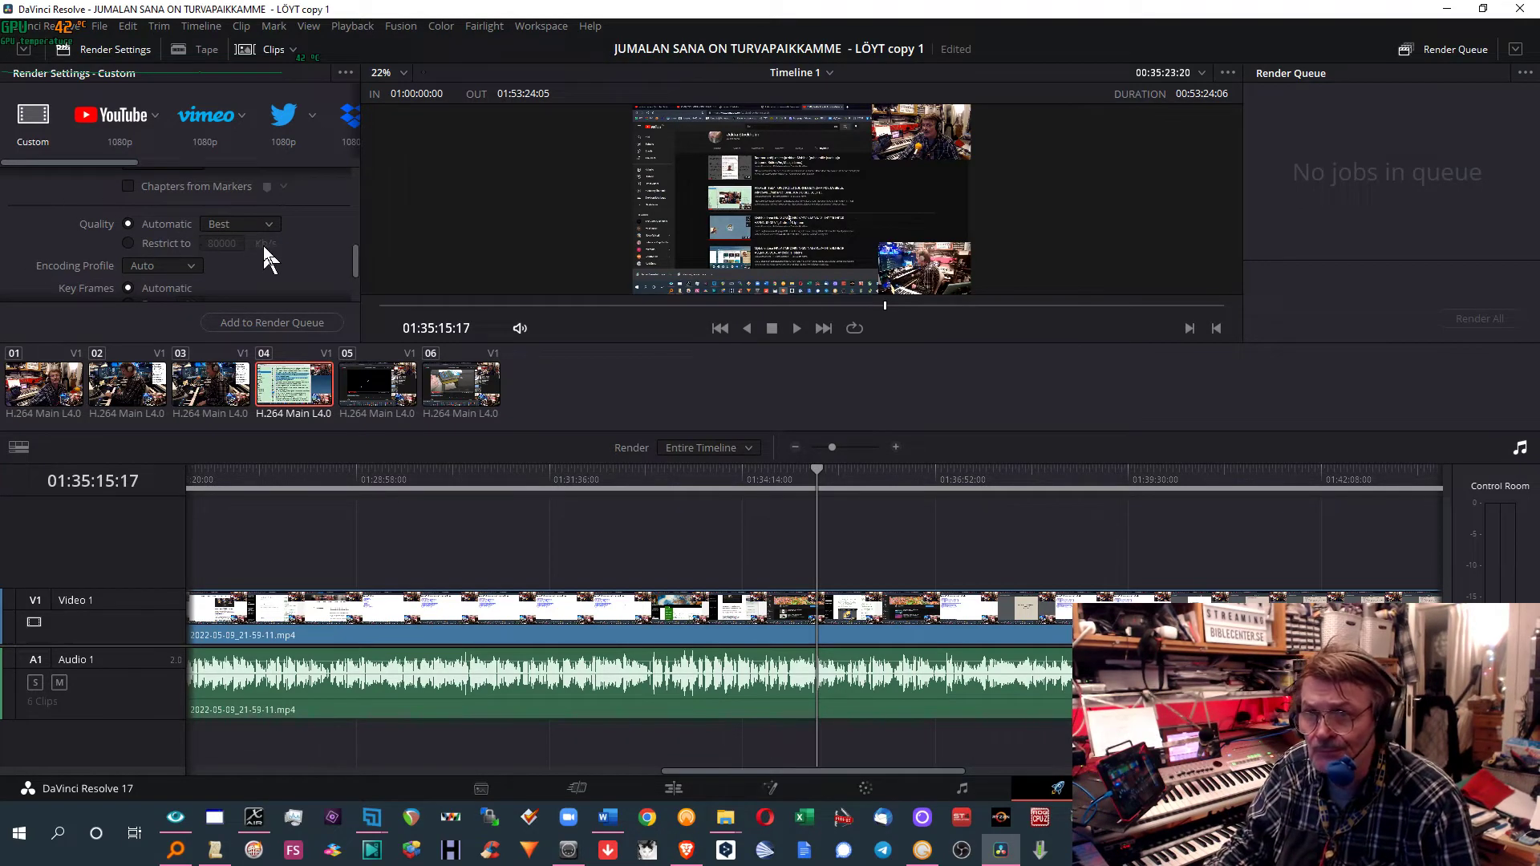
scroll(312, 239, "up", 2)
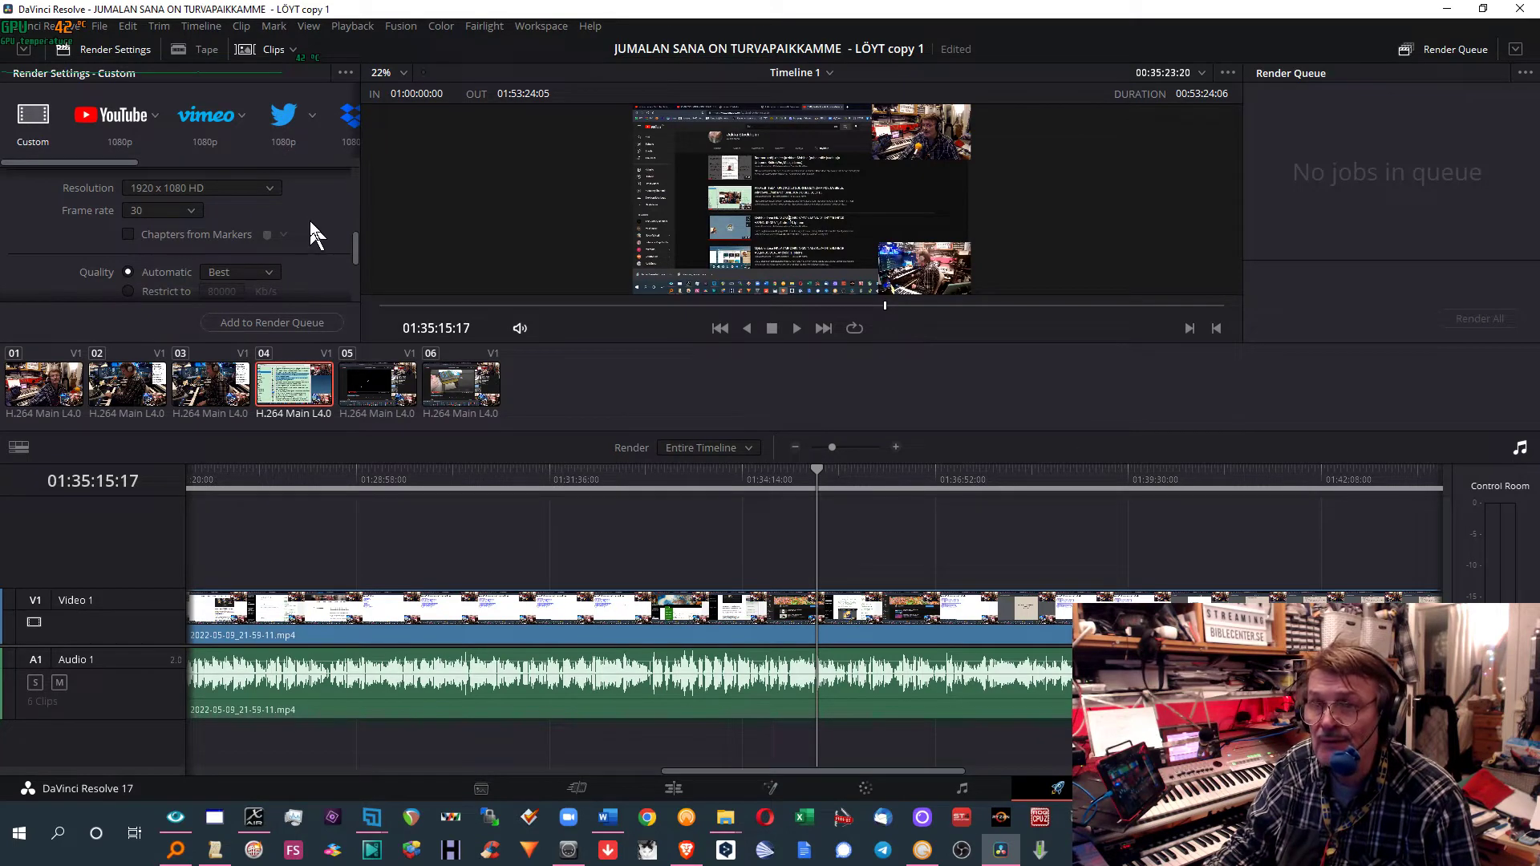
scroll(297, 200, "down", 2)
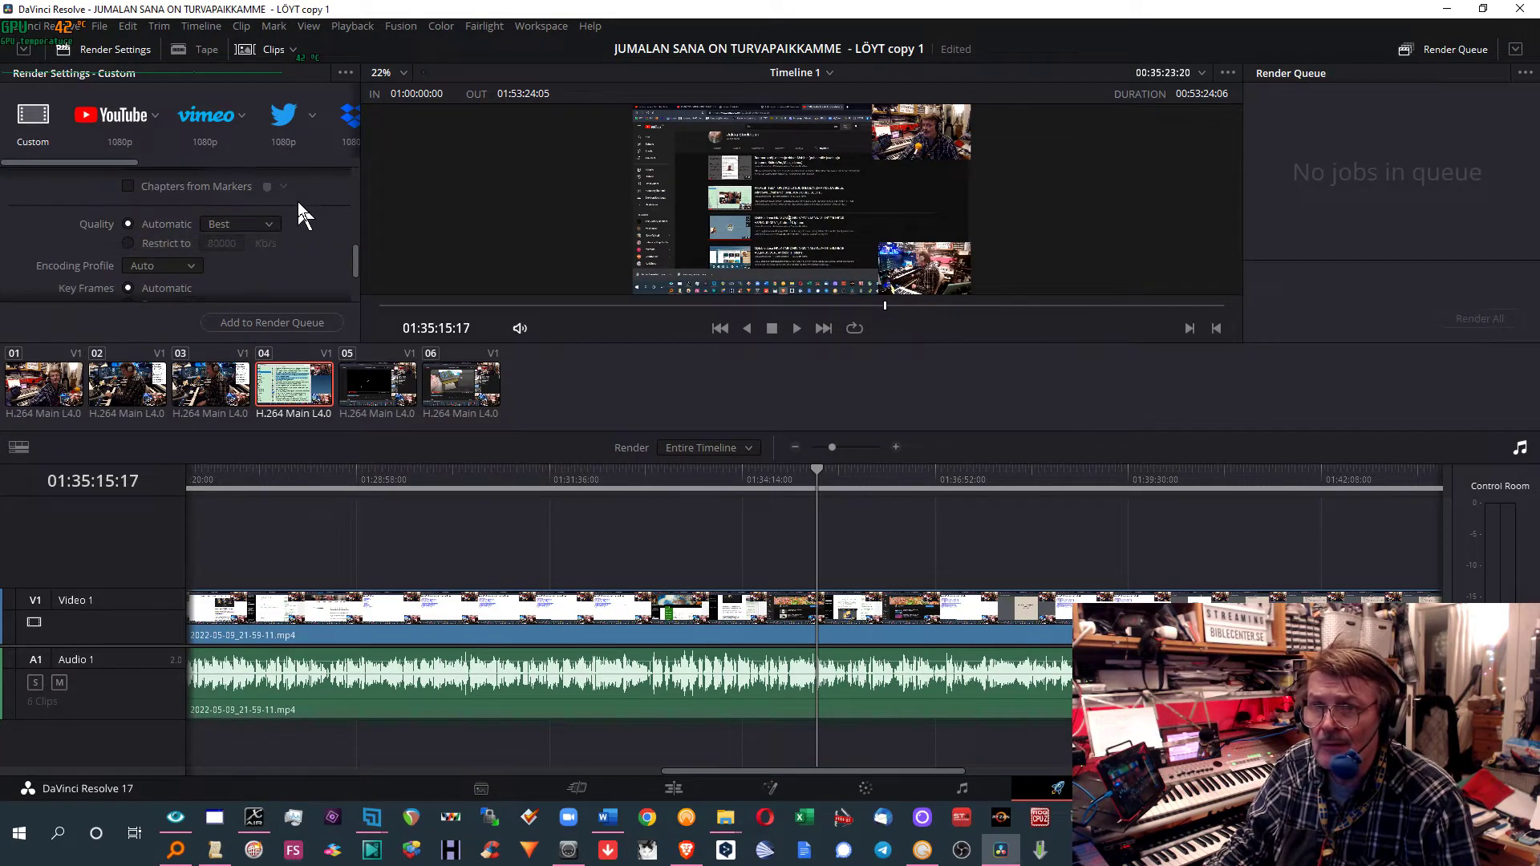
scroll(299, 207, "down", 2)
scroll(300, 208, "down", 1)
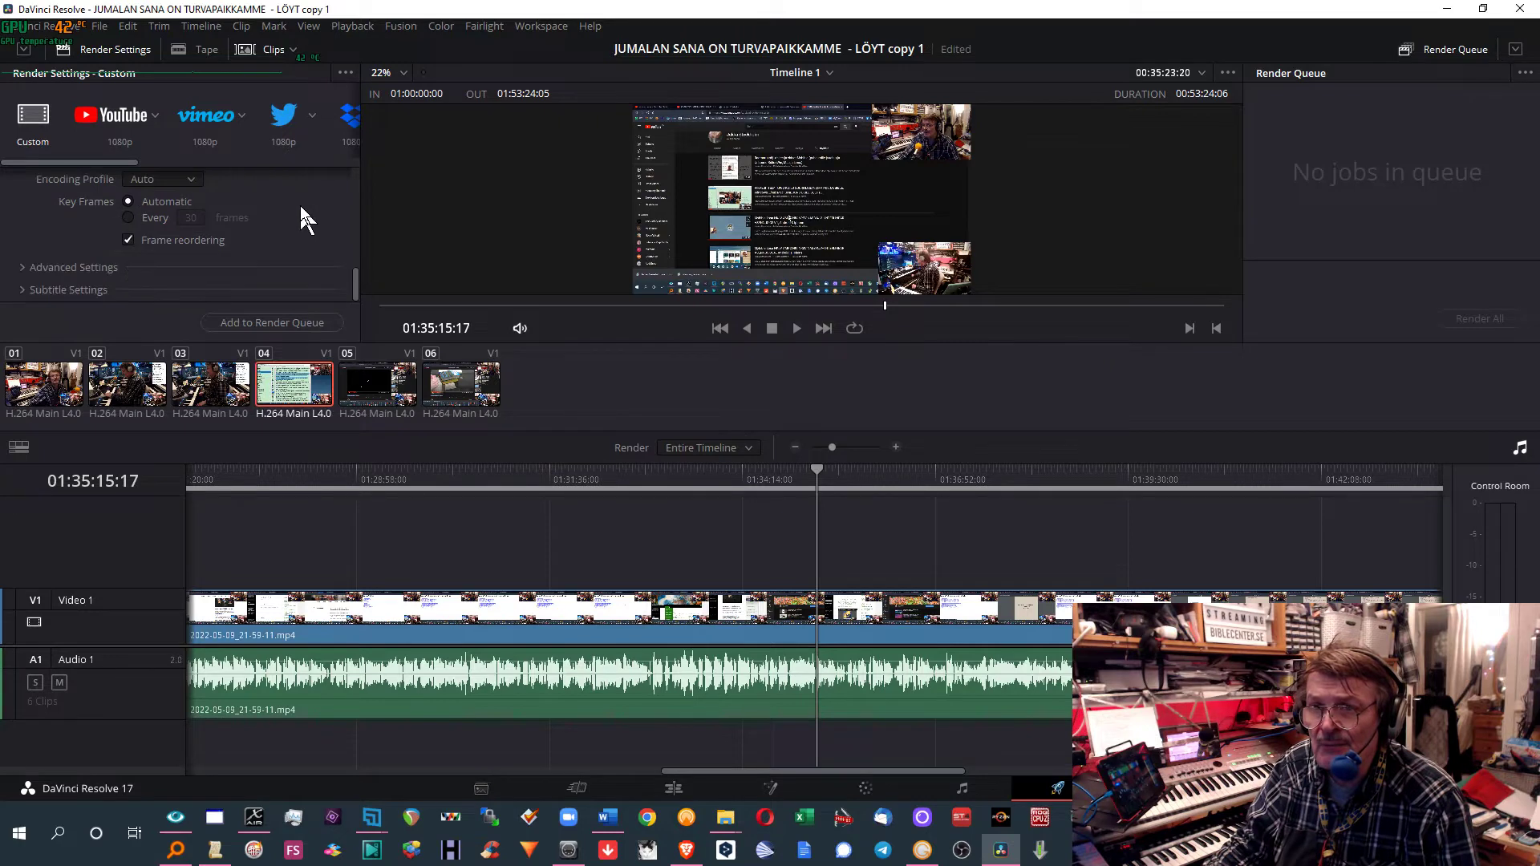
scroll(304, 197, "up", 1)
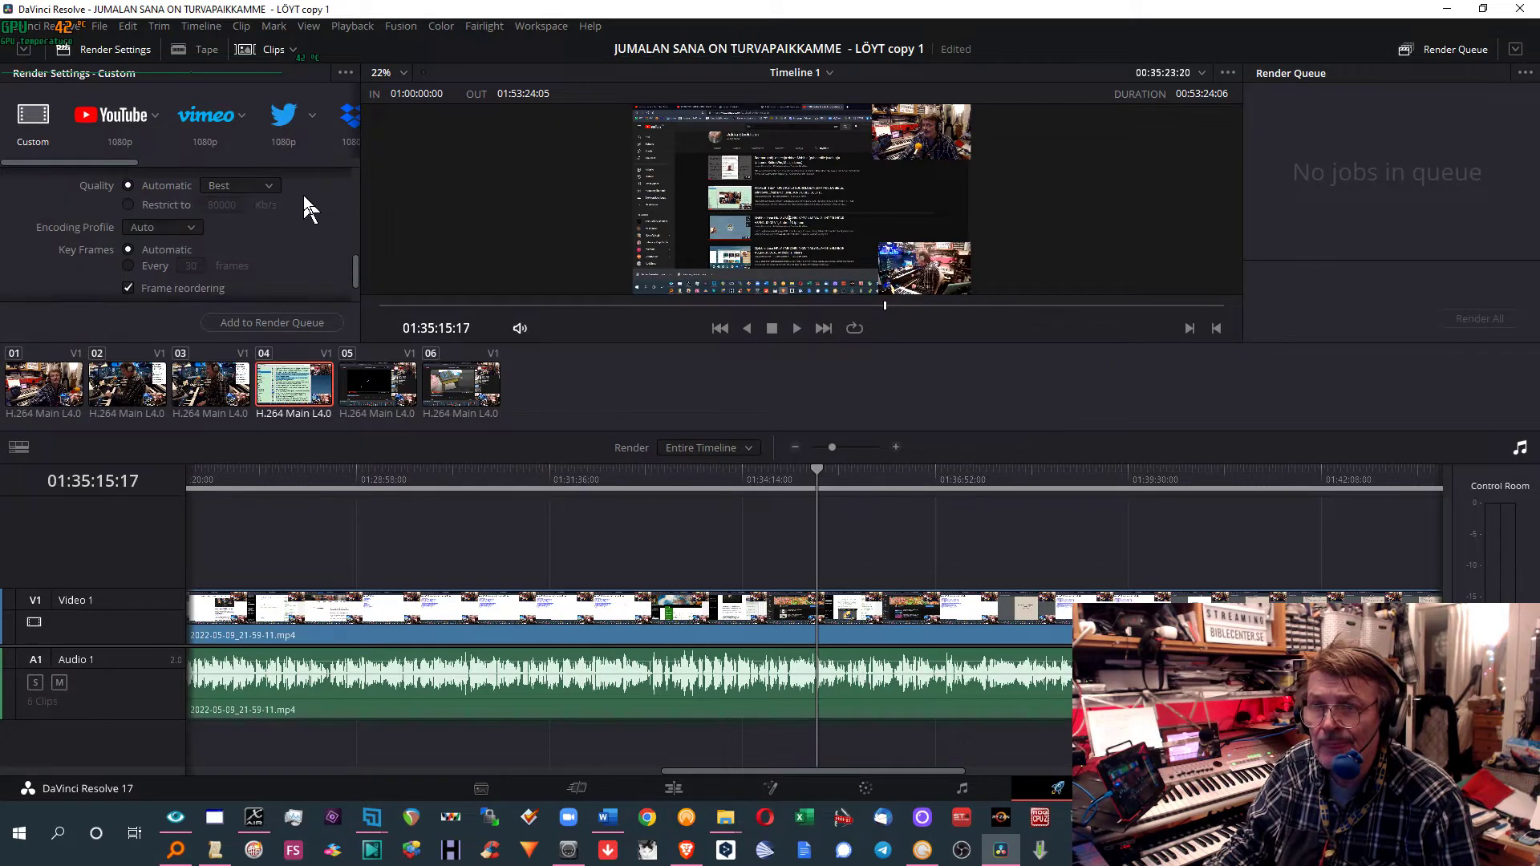
scroll(307, 192, "up", 2)
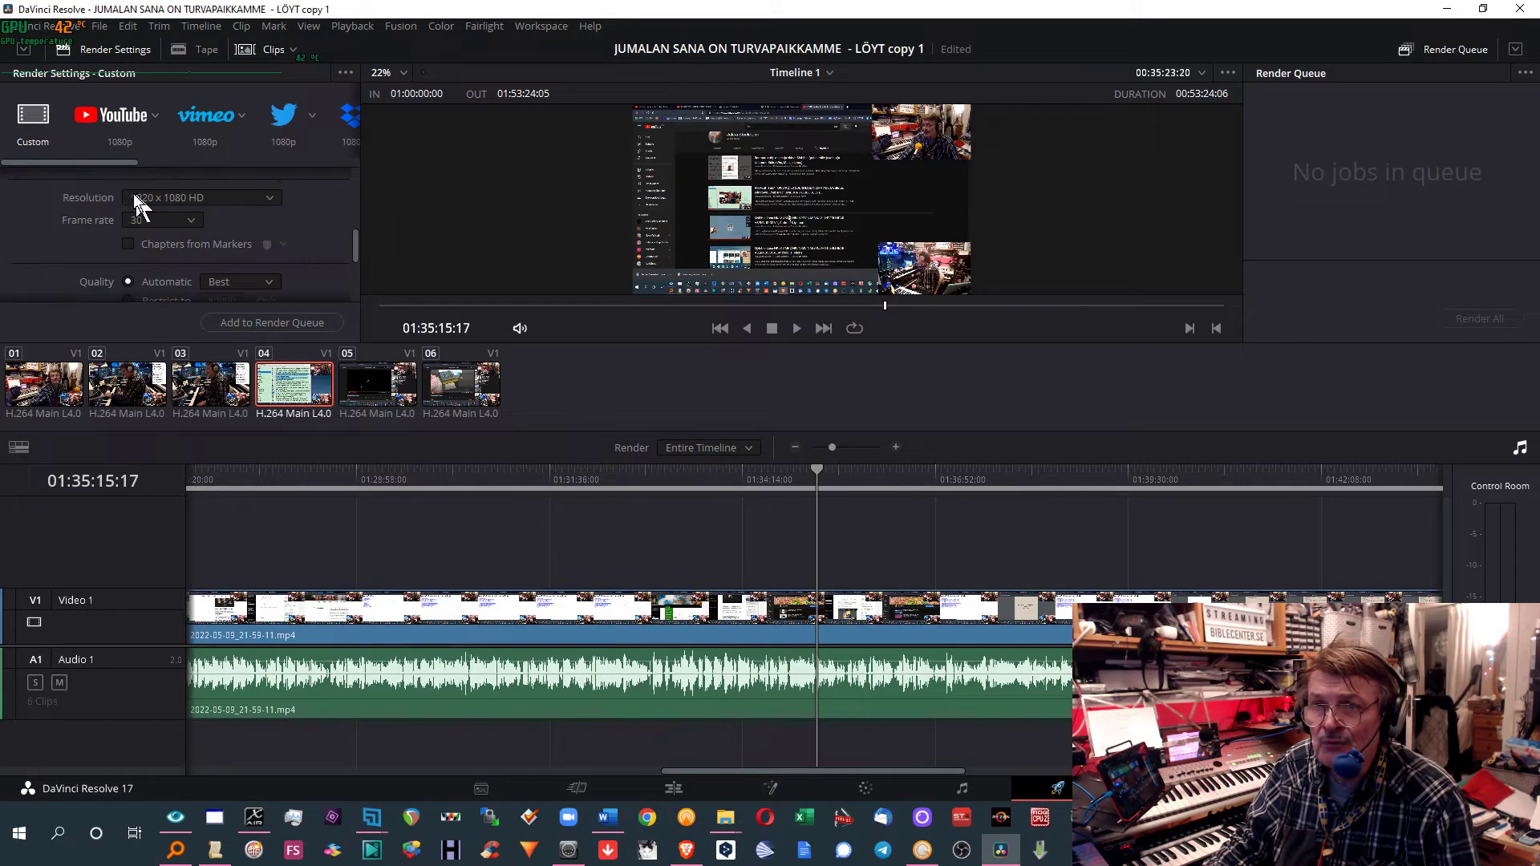
scroll(311, 212, "down", 2)
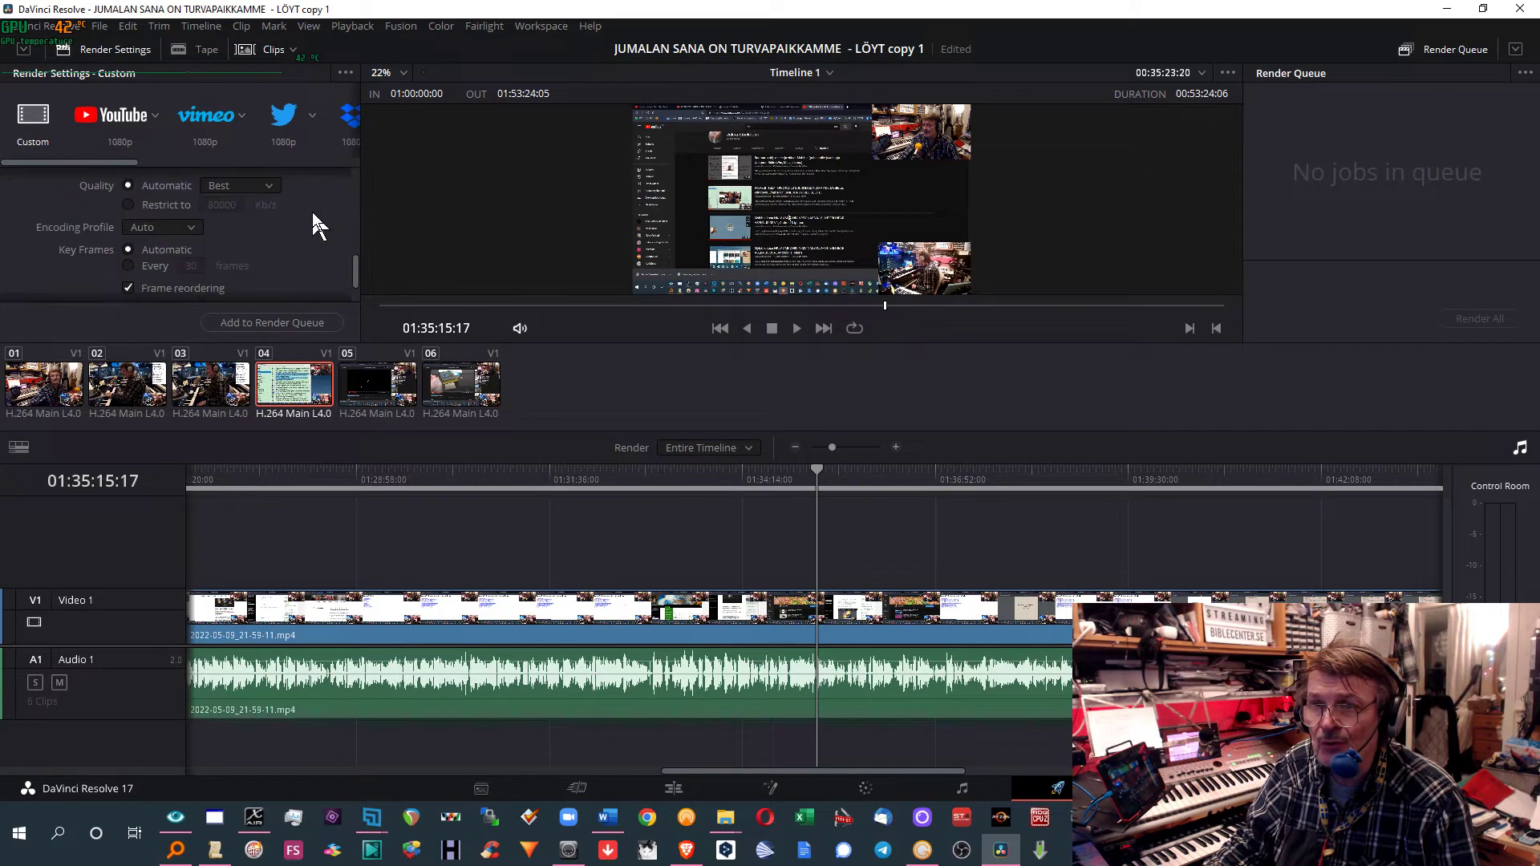
scroll(312, 214, "down", 1)
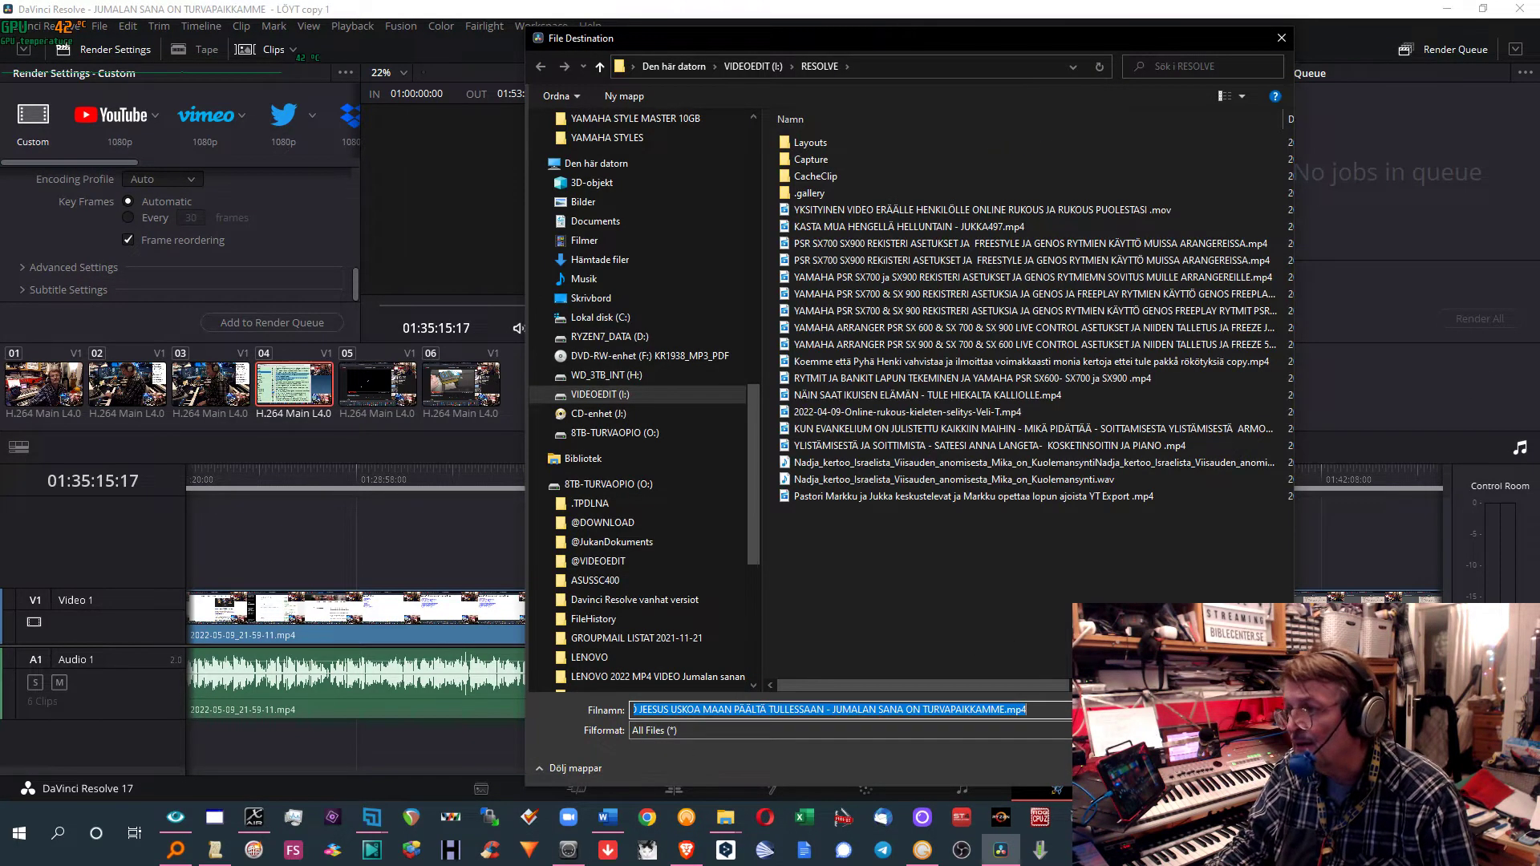
Confirm the MP4 output in VIDEOEDIT (I:) > RESOLVE, queuing it as Job 1
key("Return")
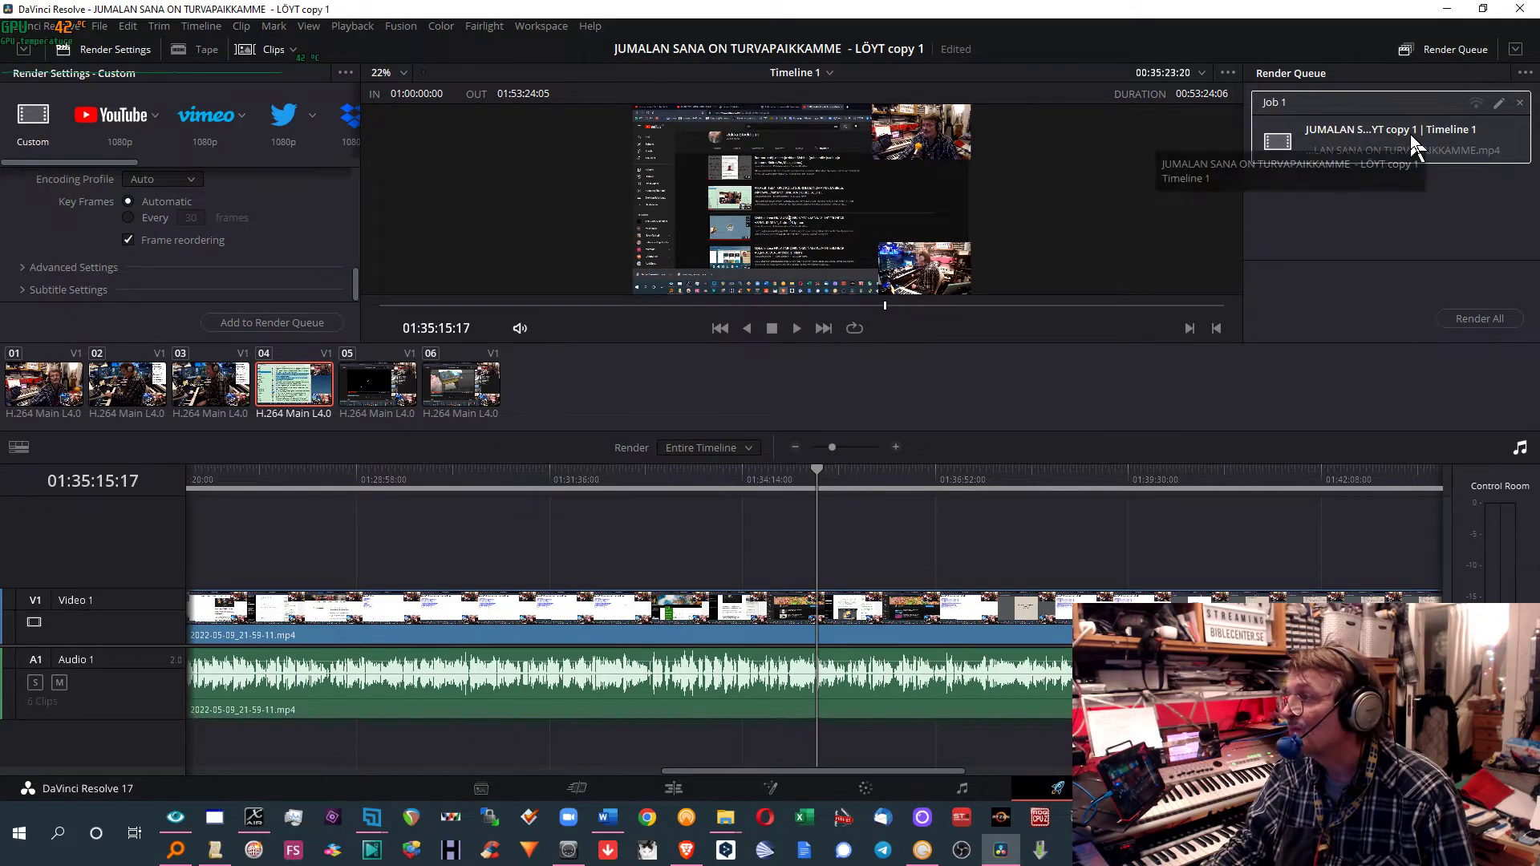
Start rendering Job 1 with Render All, then reveal the hidden system tray icons
left_click(1455, 318)
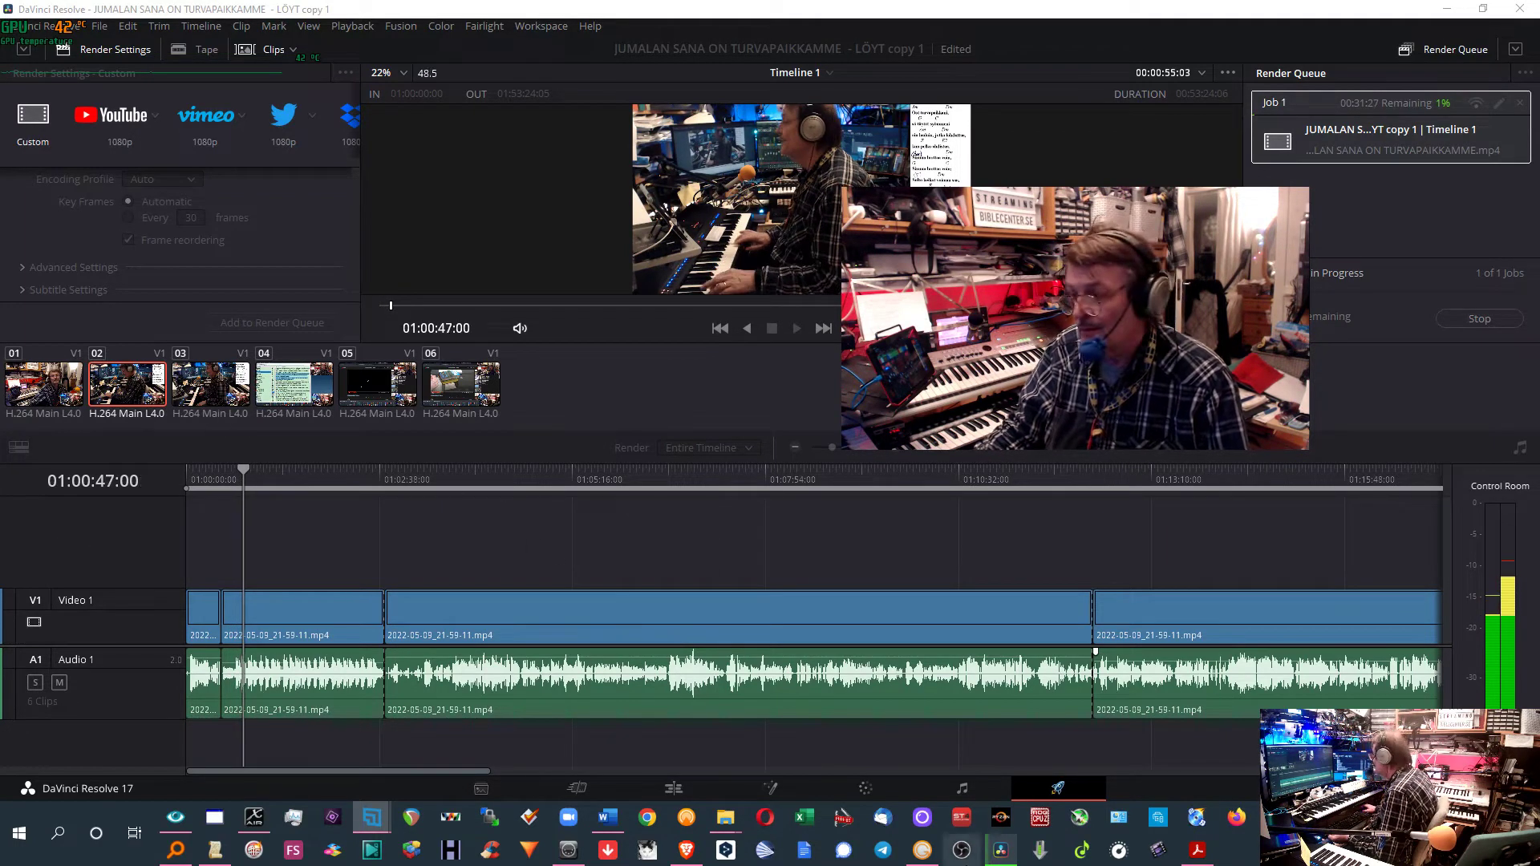
left_click(1363, 851)
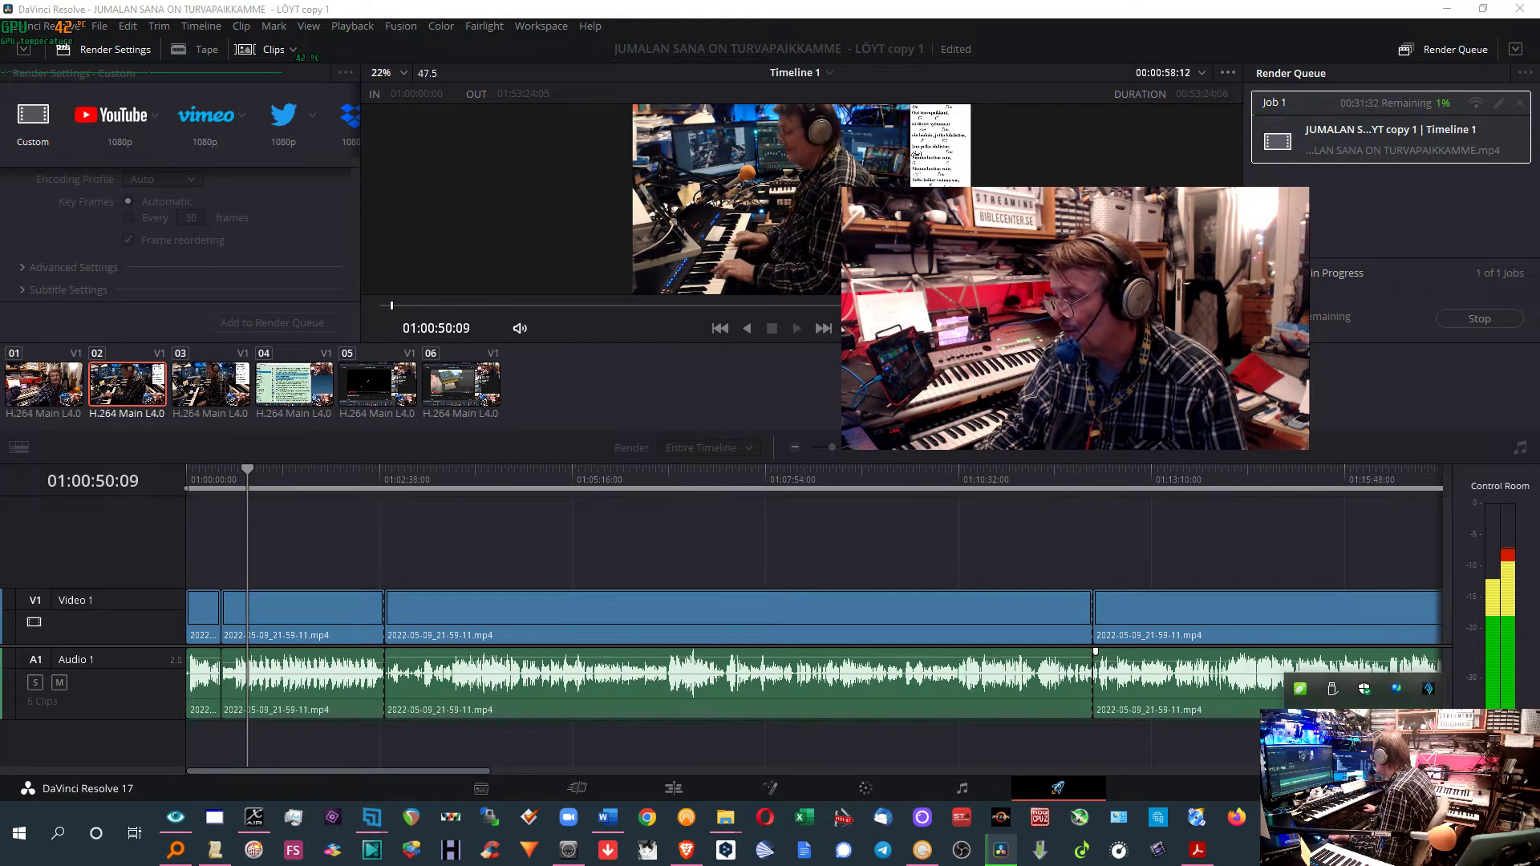
Open ASUS Dual Intelligent Processors 5 showing per-core CPU usage, and bring Task Manager into view
left_click(1428, 685)
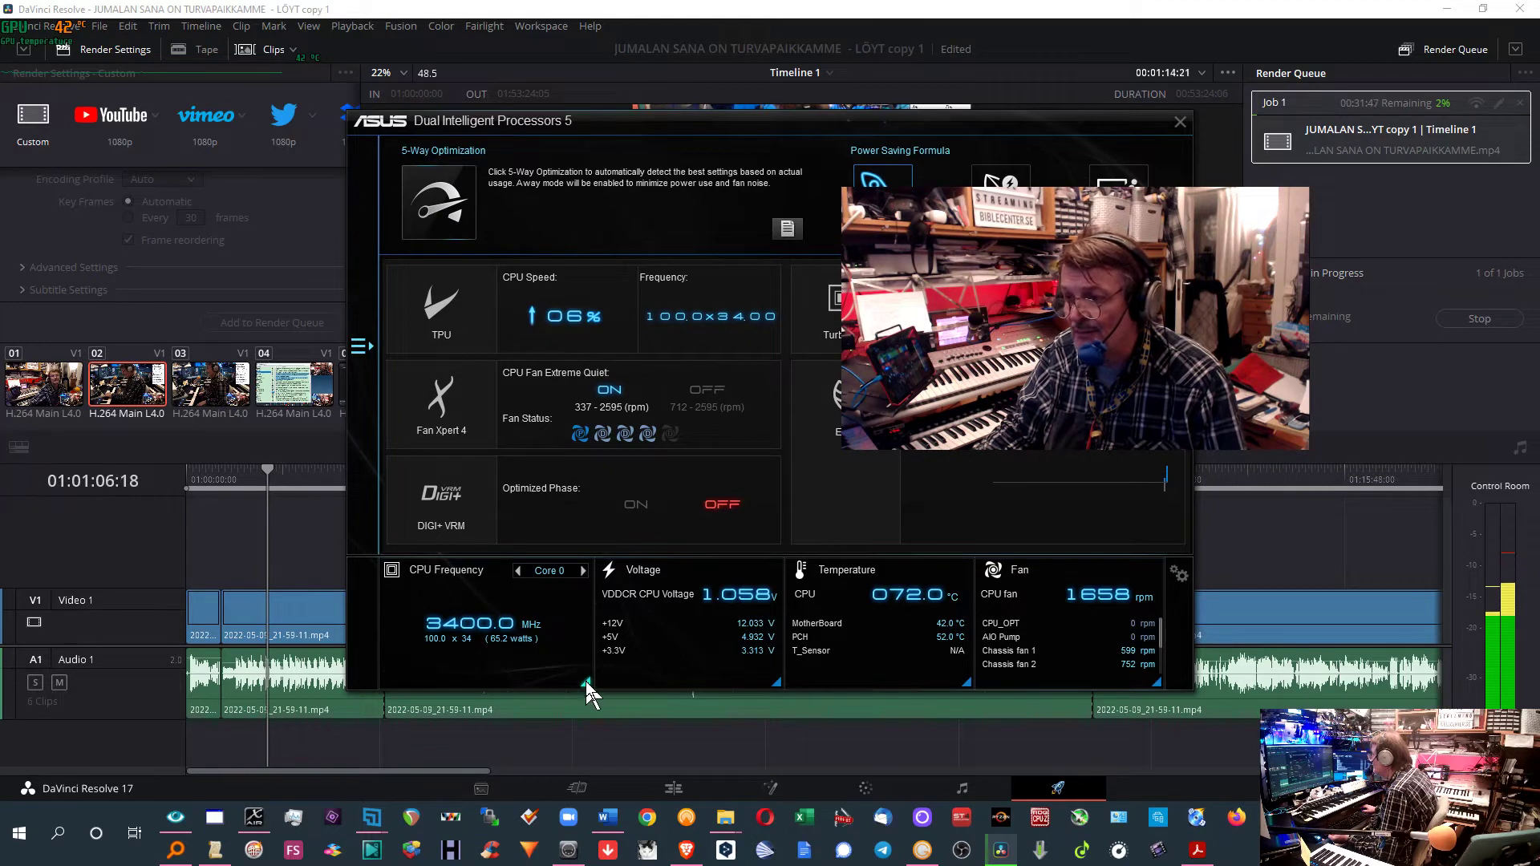
left_click(587, 683)
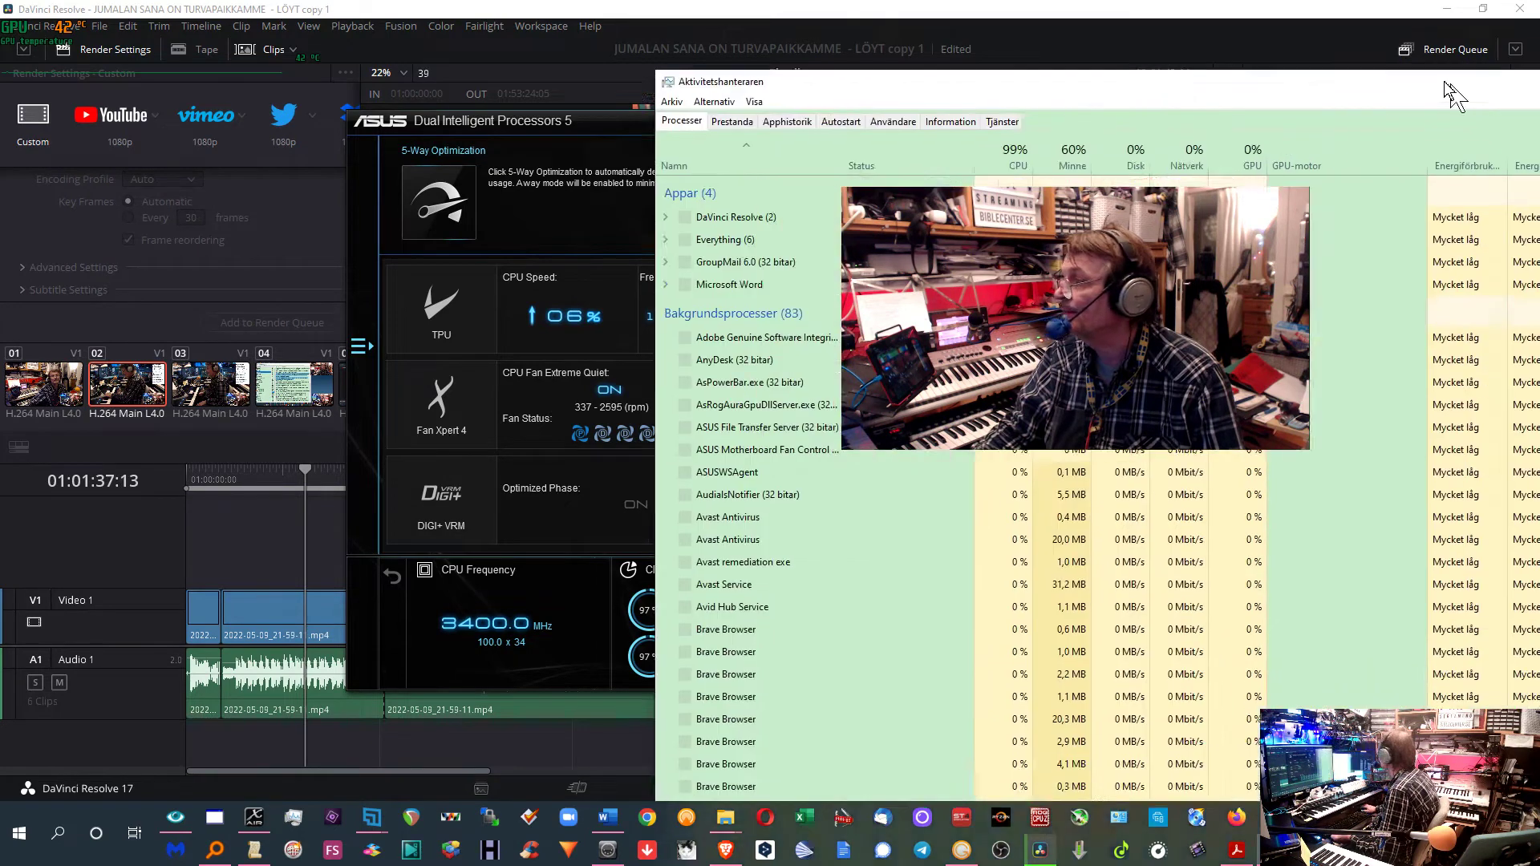
left_click_drag(1444, 82, 907, 47)
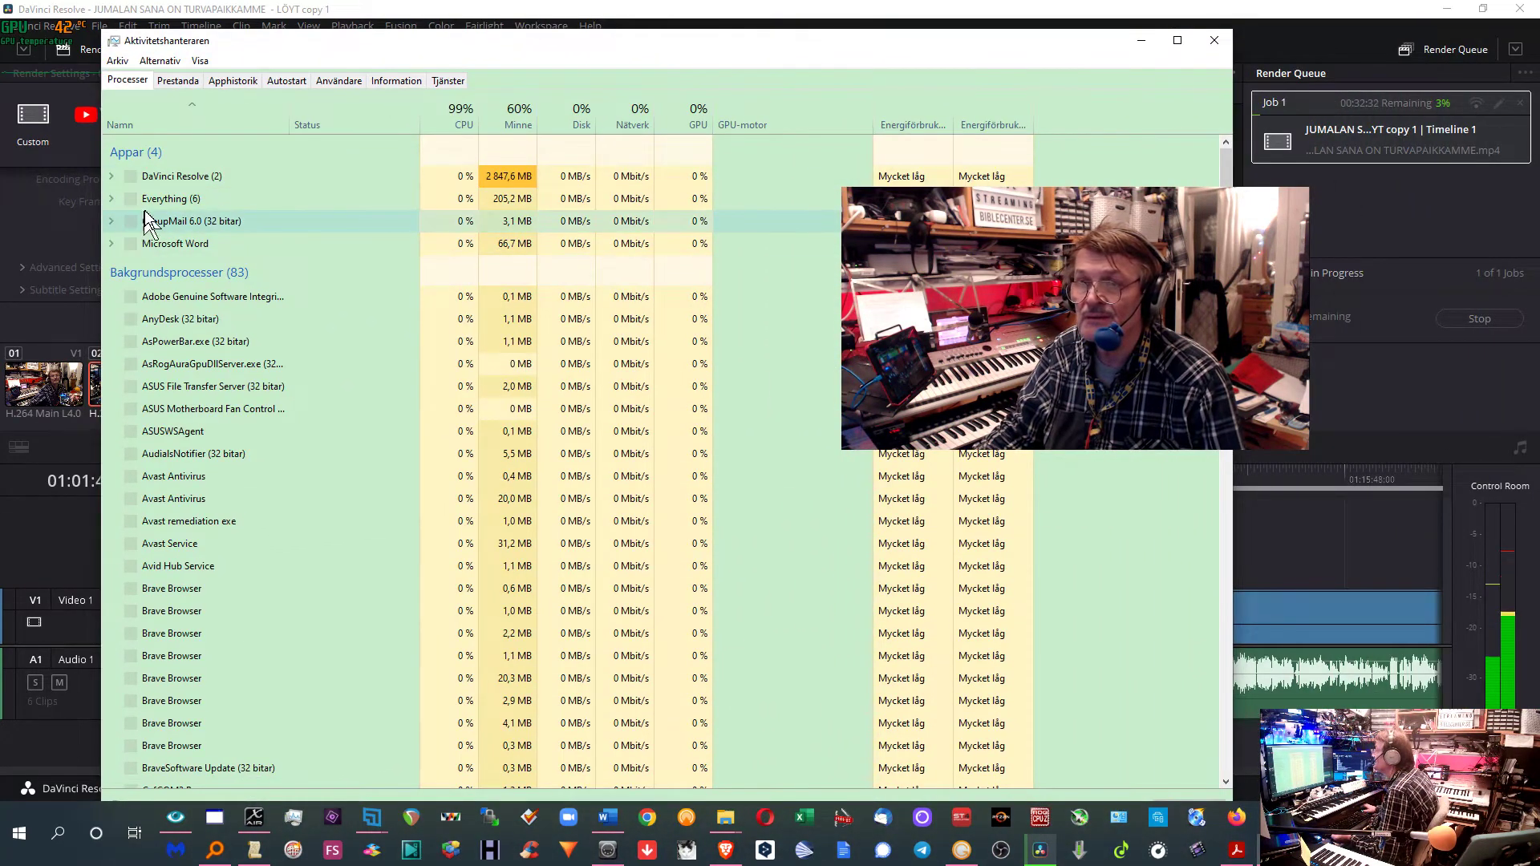
Sort Task Manager processes by GPU usage, then minimize Task Manager
left_click(670, 114)
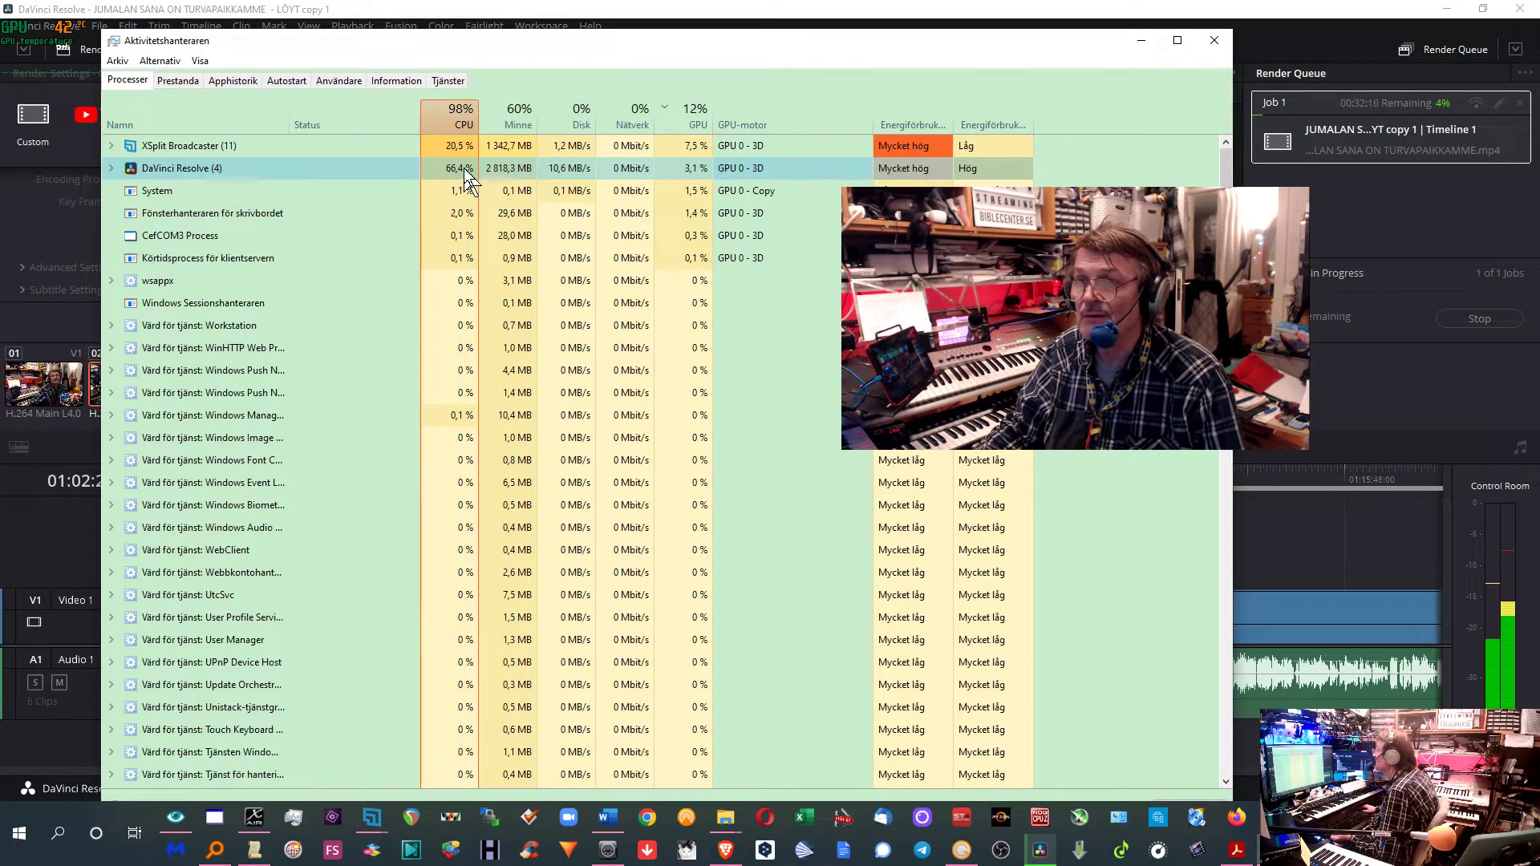
left_click(1142, 46)
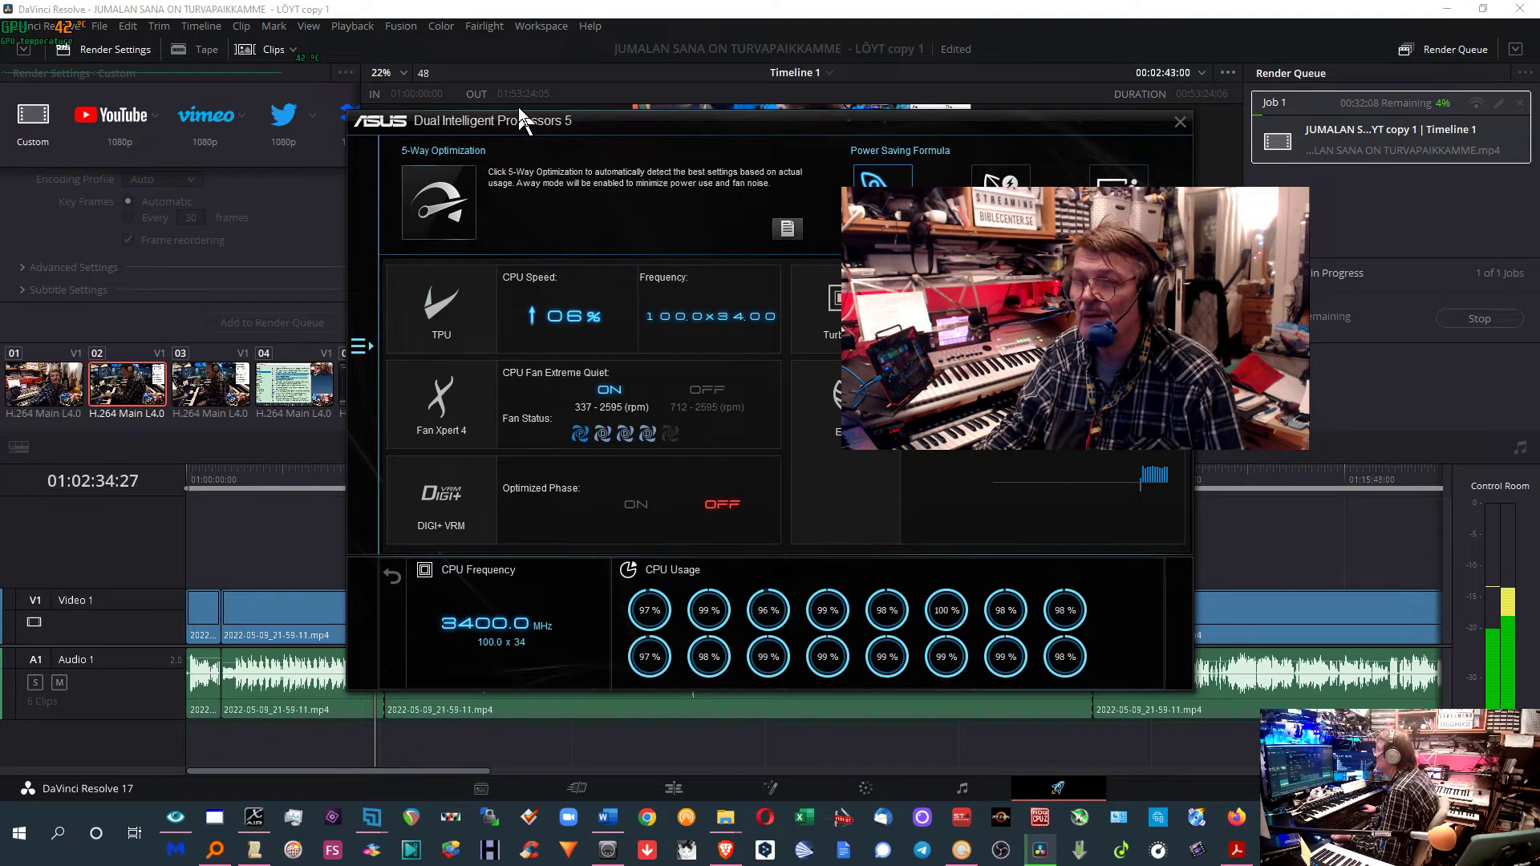
Move the ASUS window up and left, then request the Turbo App feature
left_click_drag(518, 113, 443, 95)
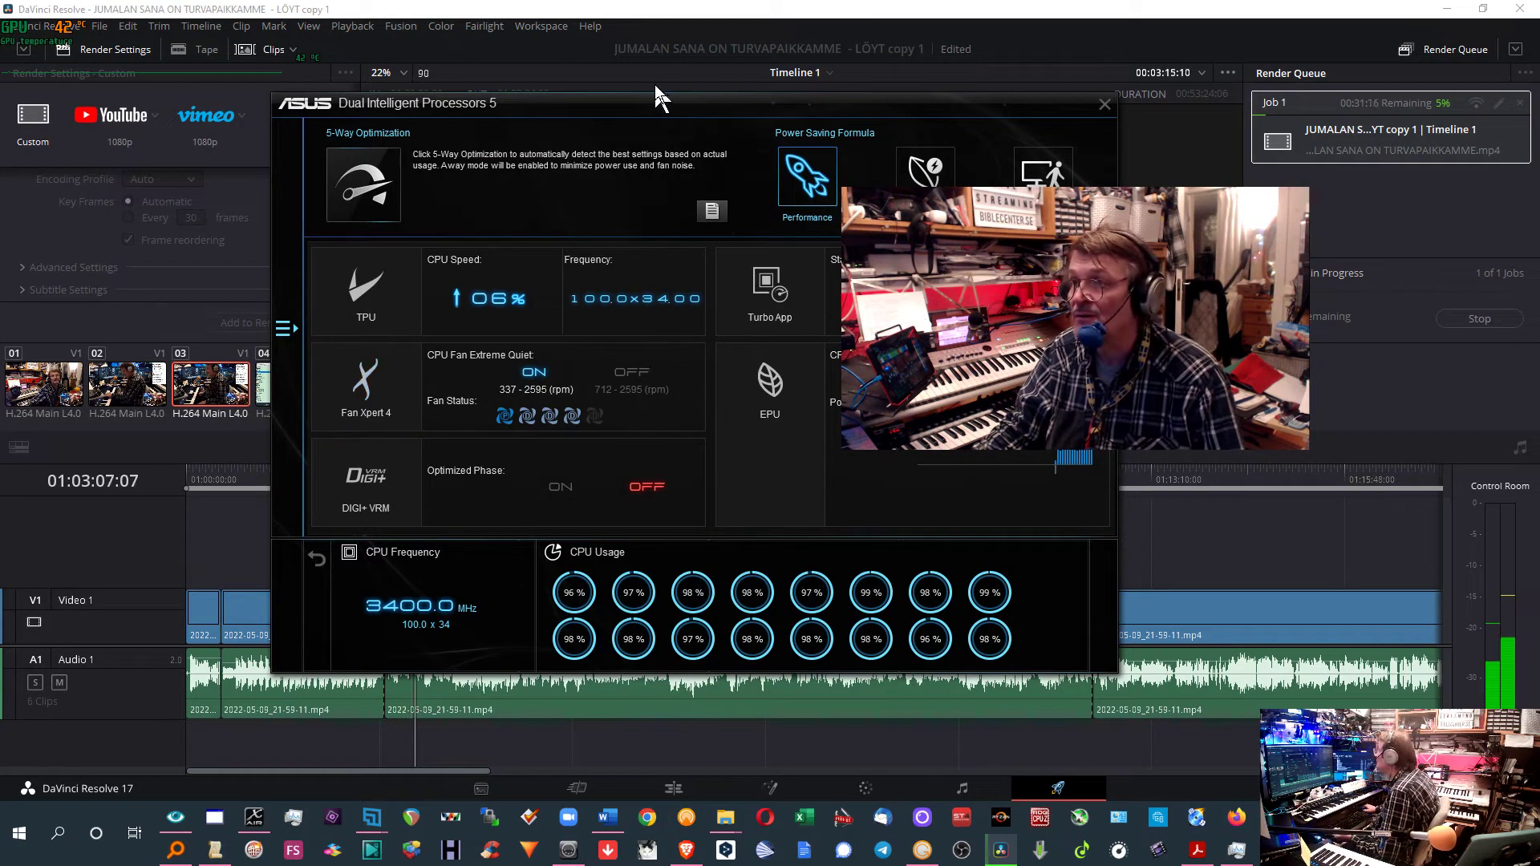
left_click_drag(662, 98, 676, 77)
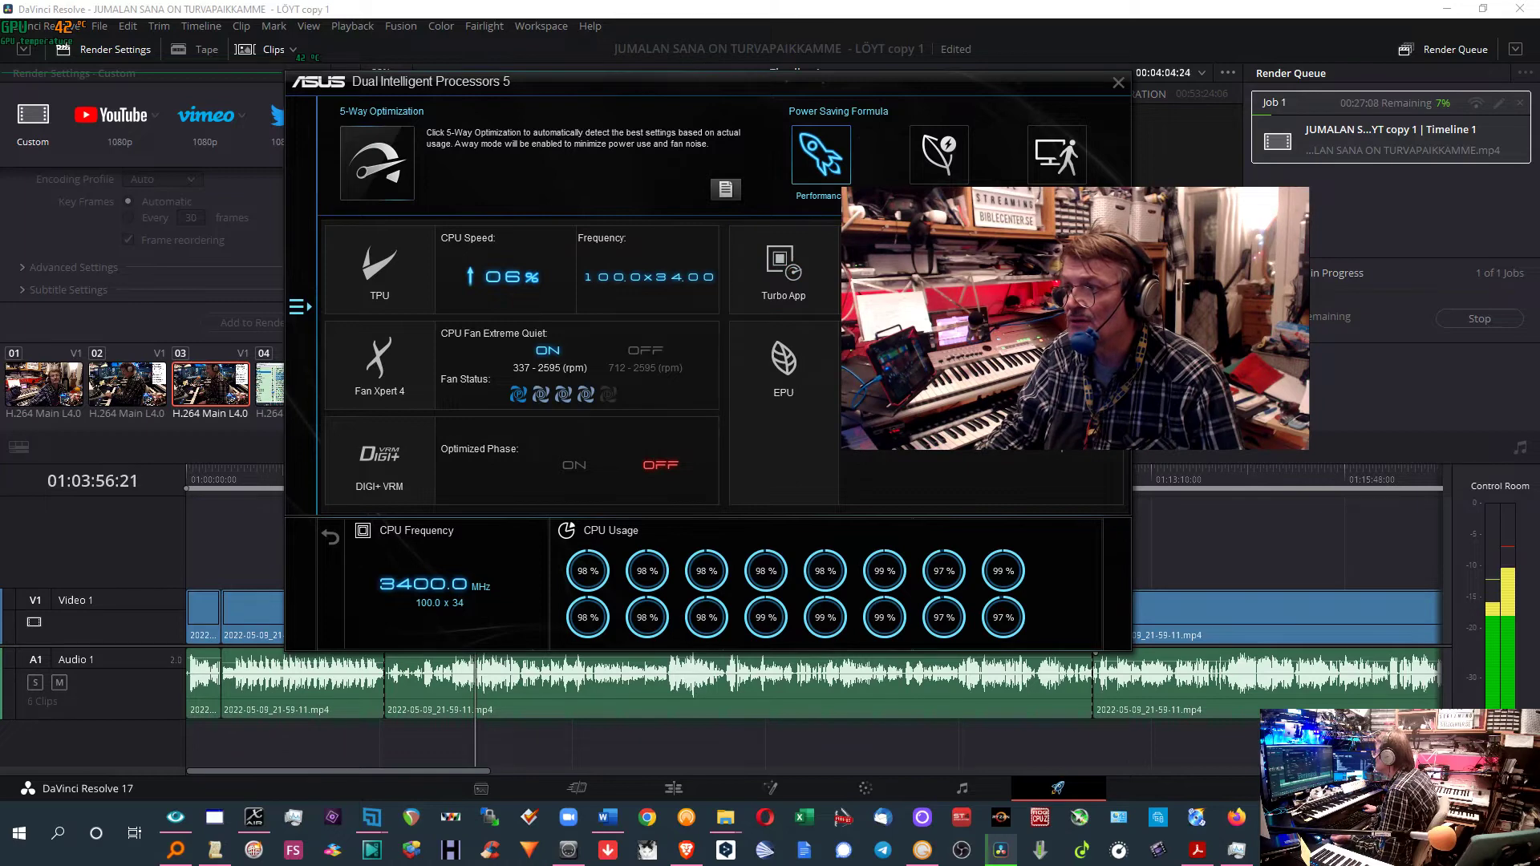
left_click(776, 269)
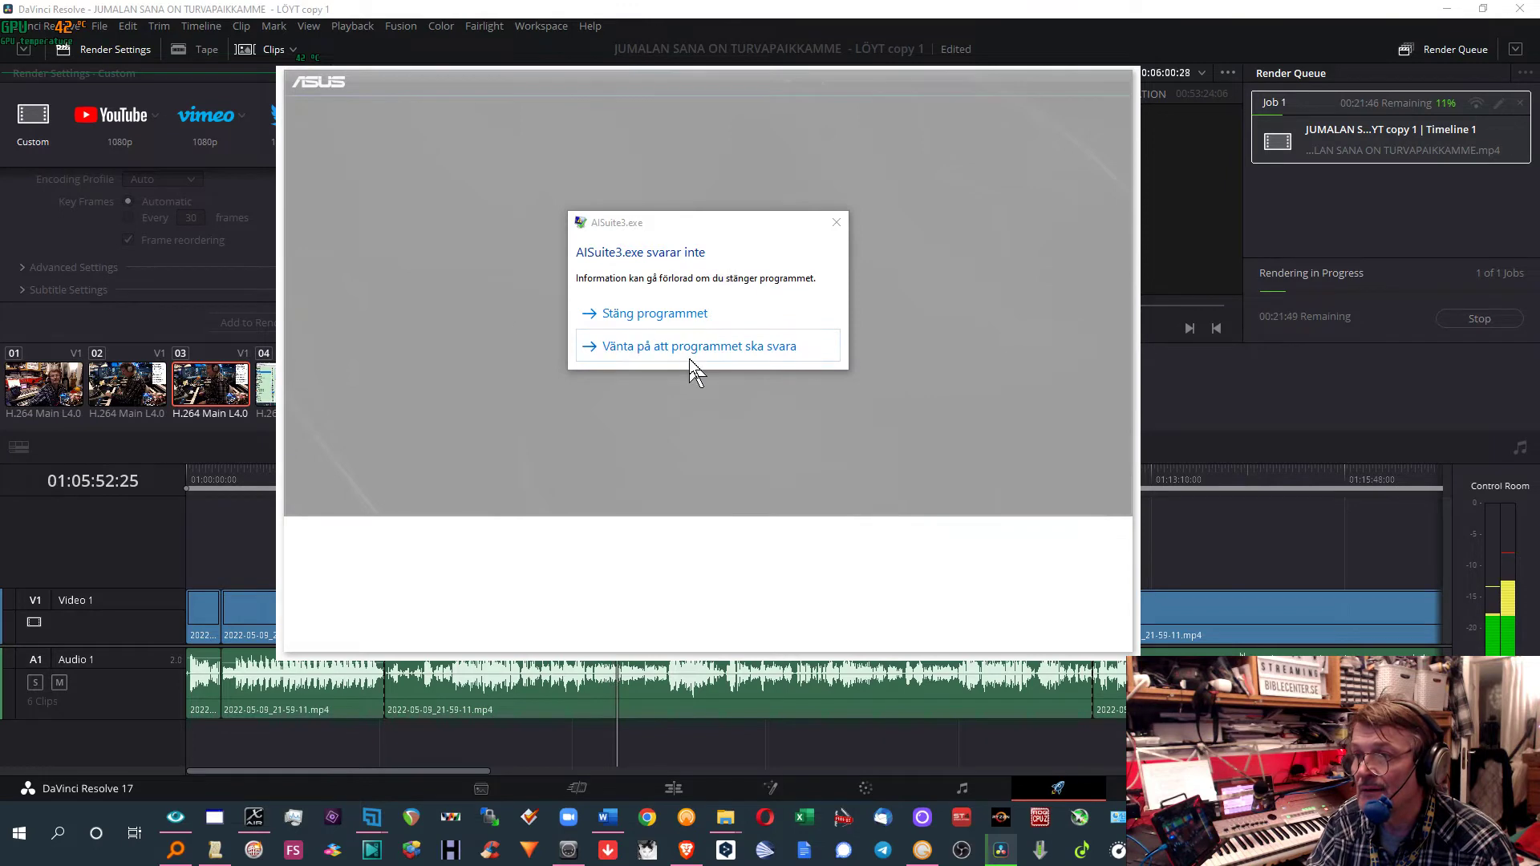
Wait for the unresponsive AISuite3 to recover, then show the Turbo App application list
left_click(690, 349)
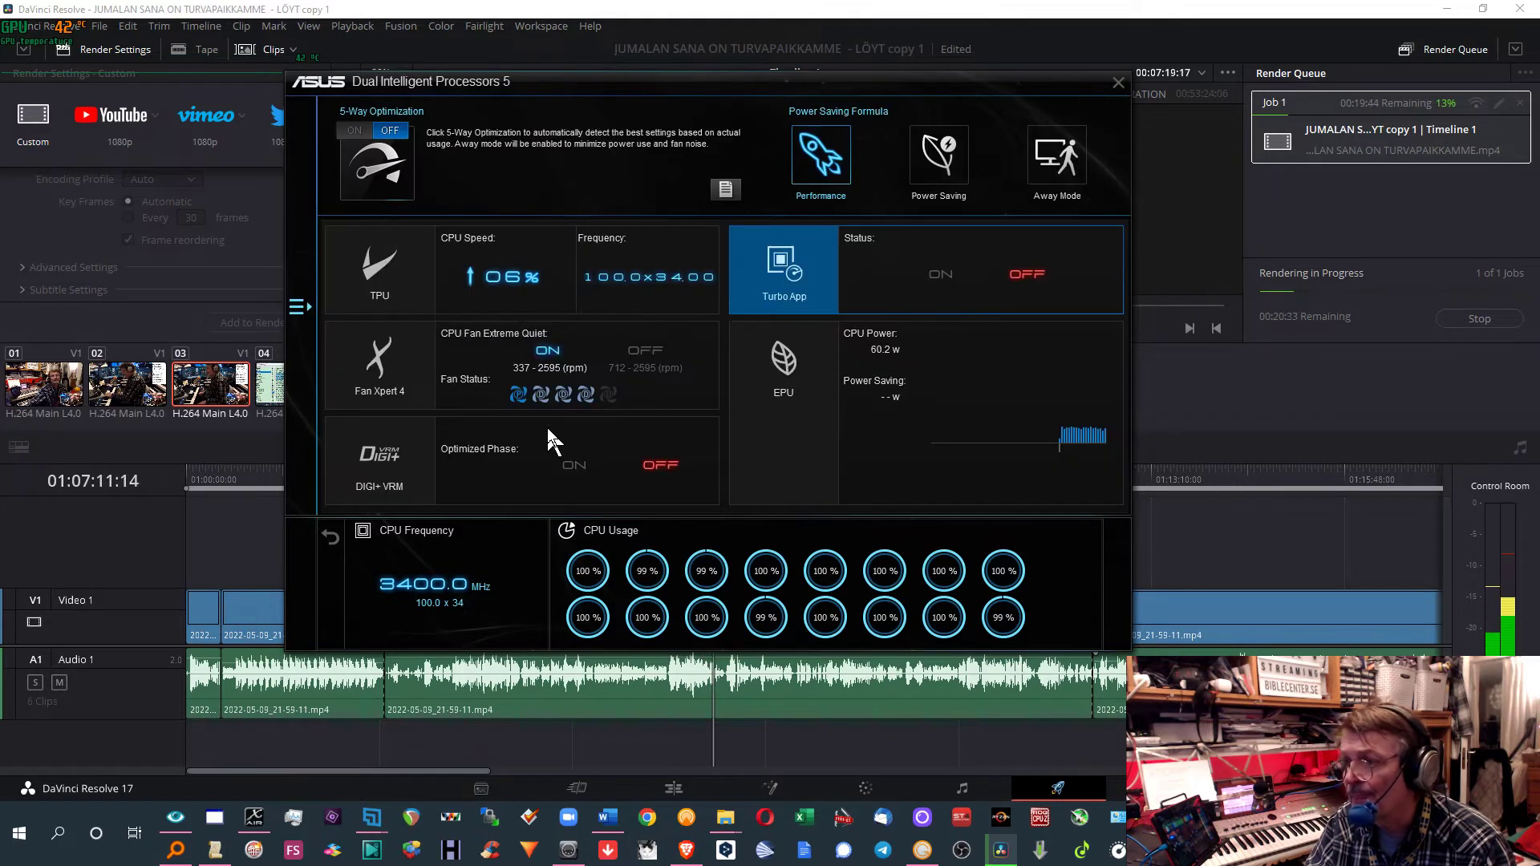
left_click(785, 264)
Turn Turbo App on and raise resolve.exe's manual performance value to 36
left_click(440, 412)
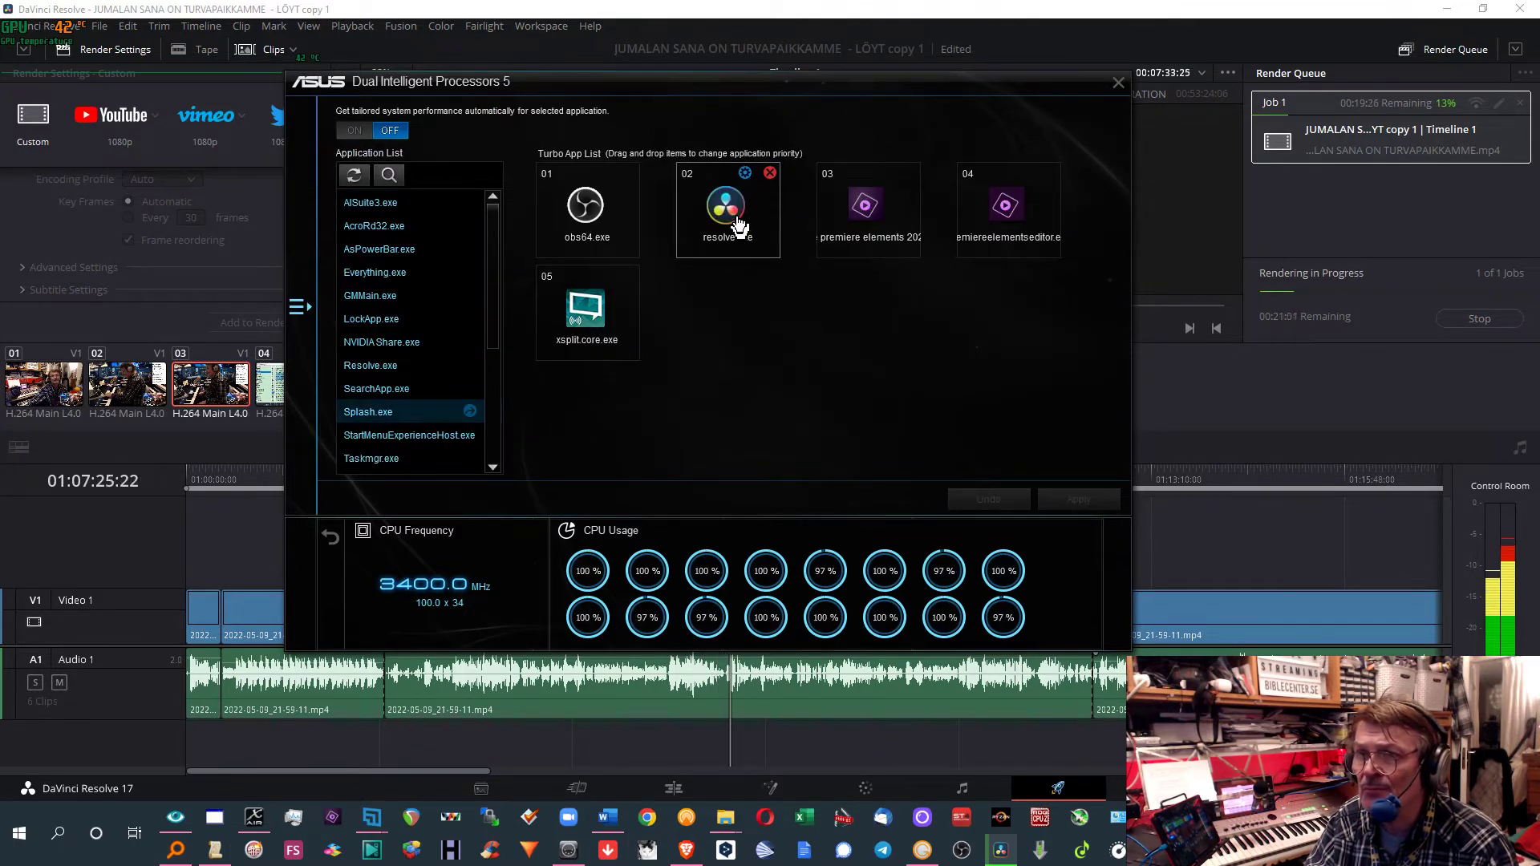
left_click(359, 132)
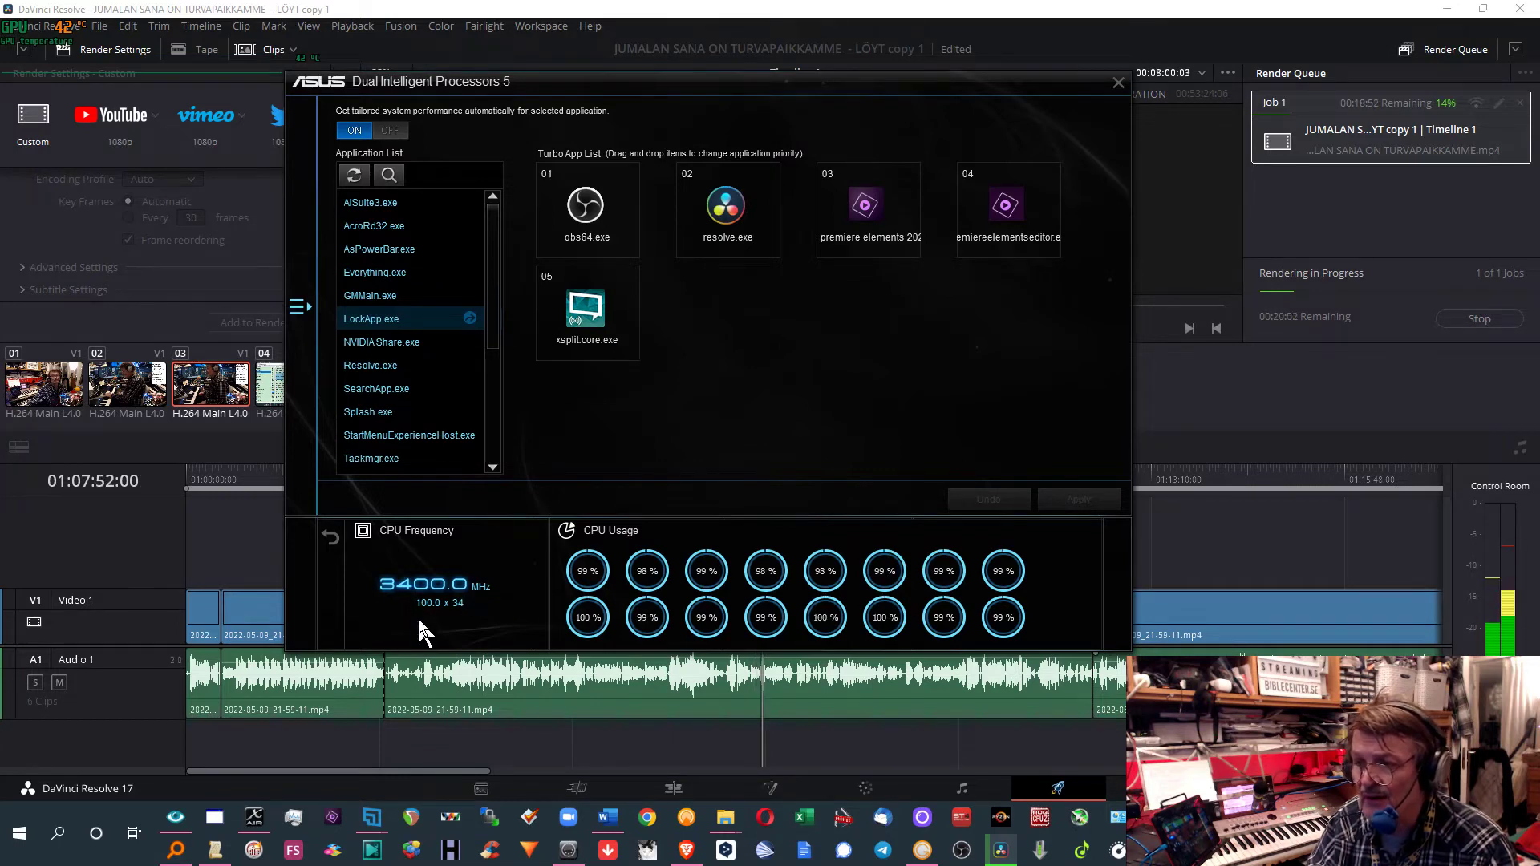
mouse_move(713, 238)
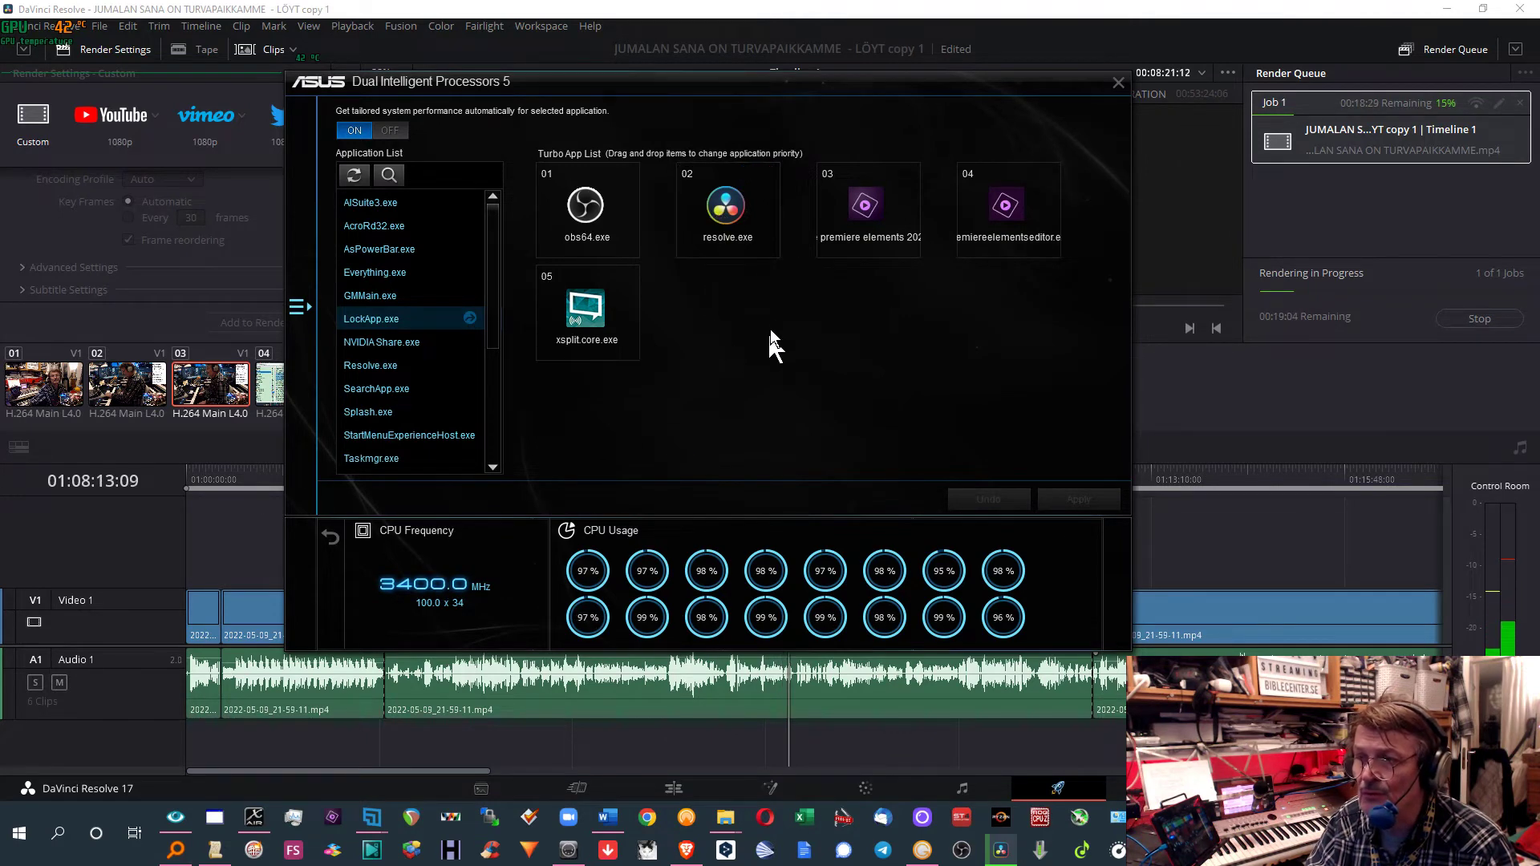
mouse_move(726, 210)
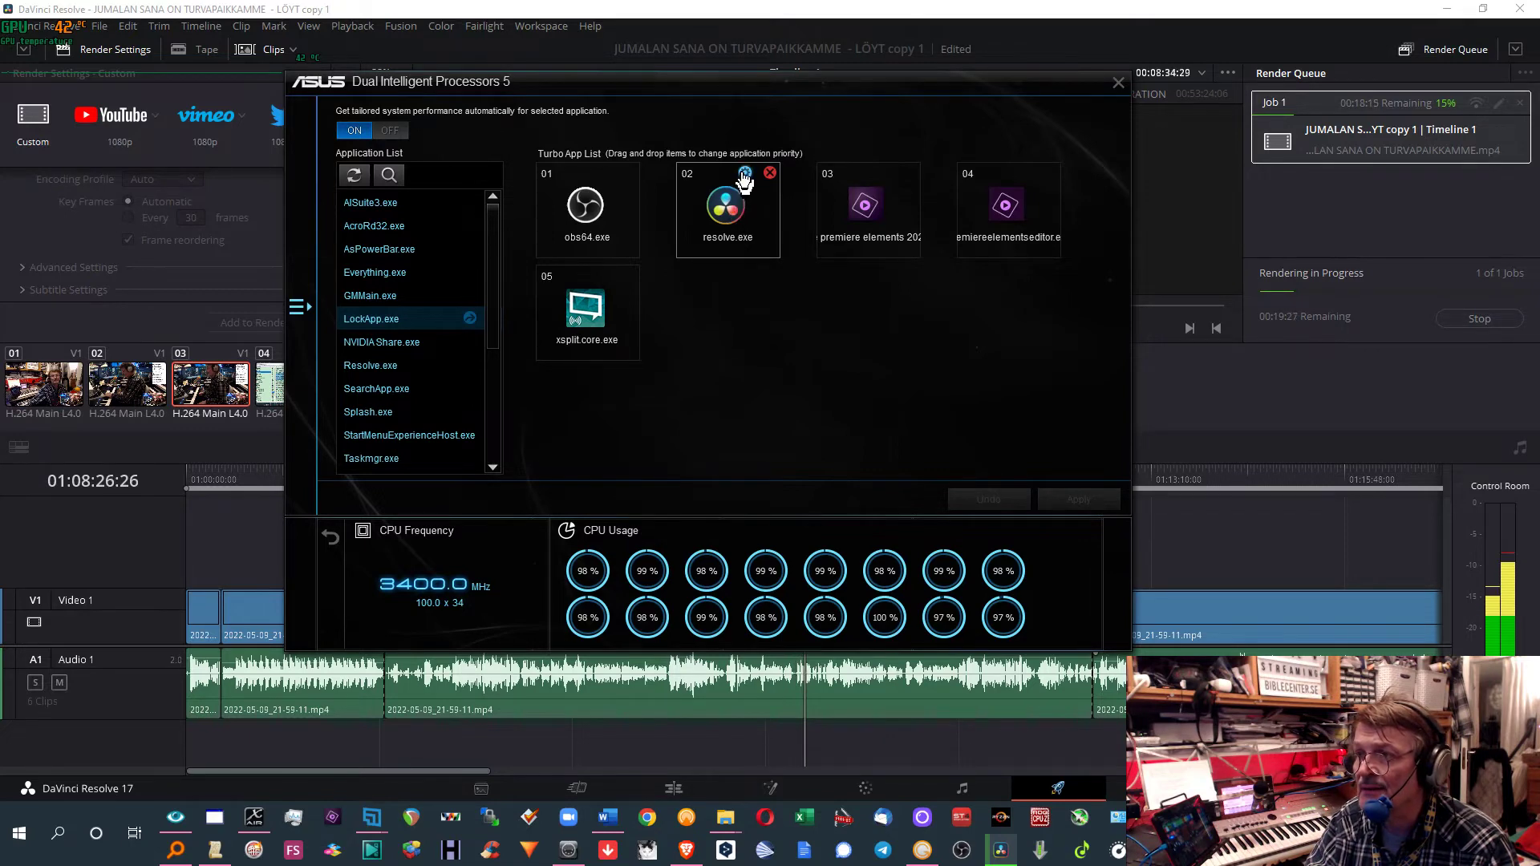
left_click(745, 174)
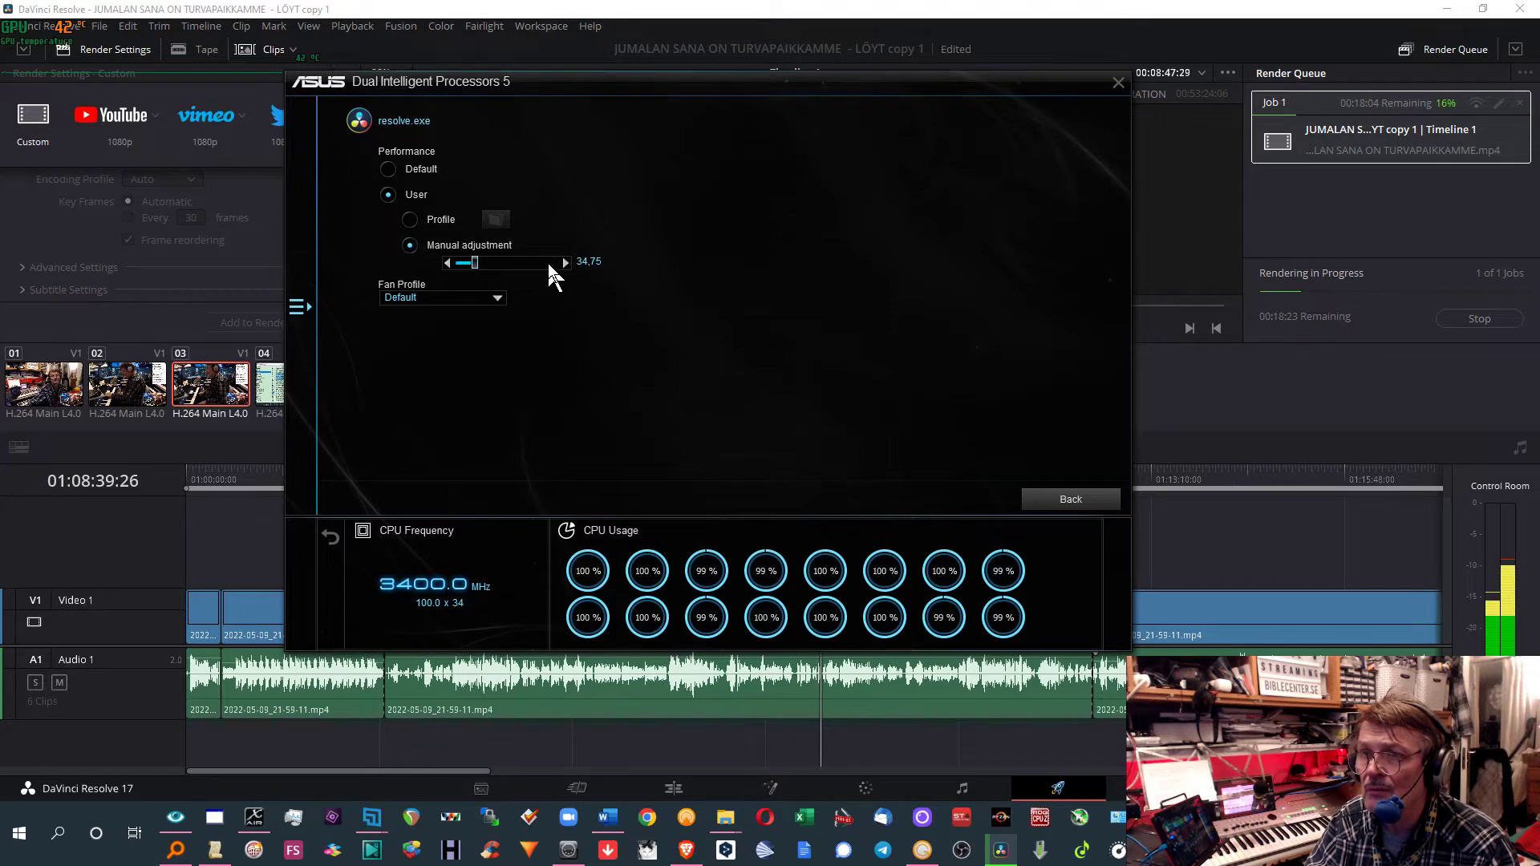
left_click(561, 263)
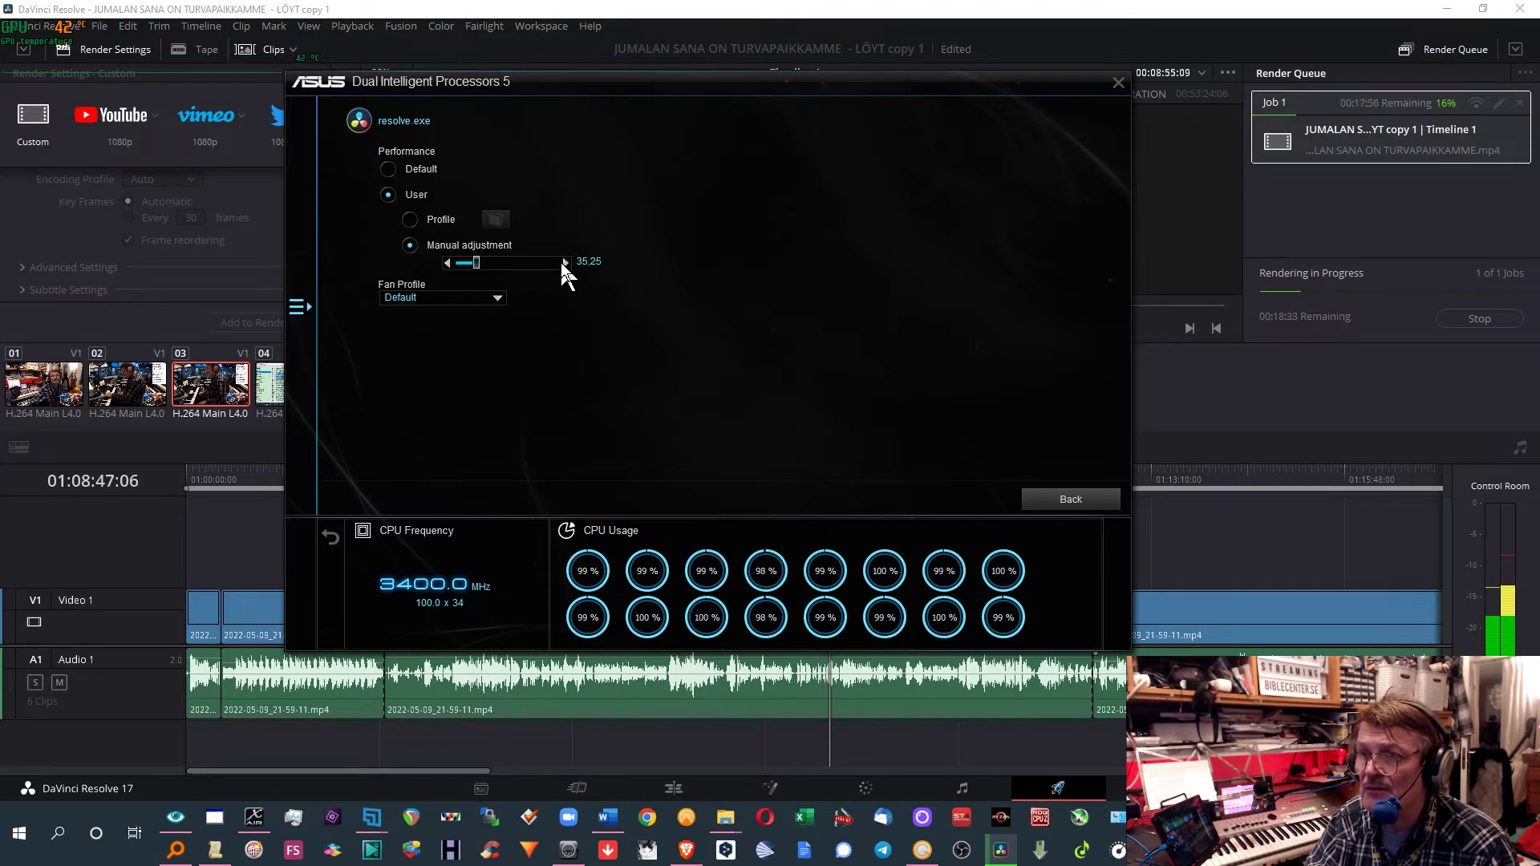
left_click(561, 262)
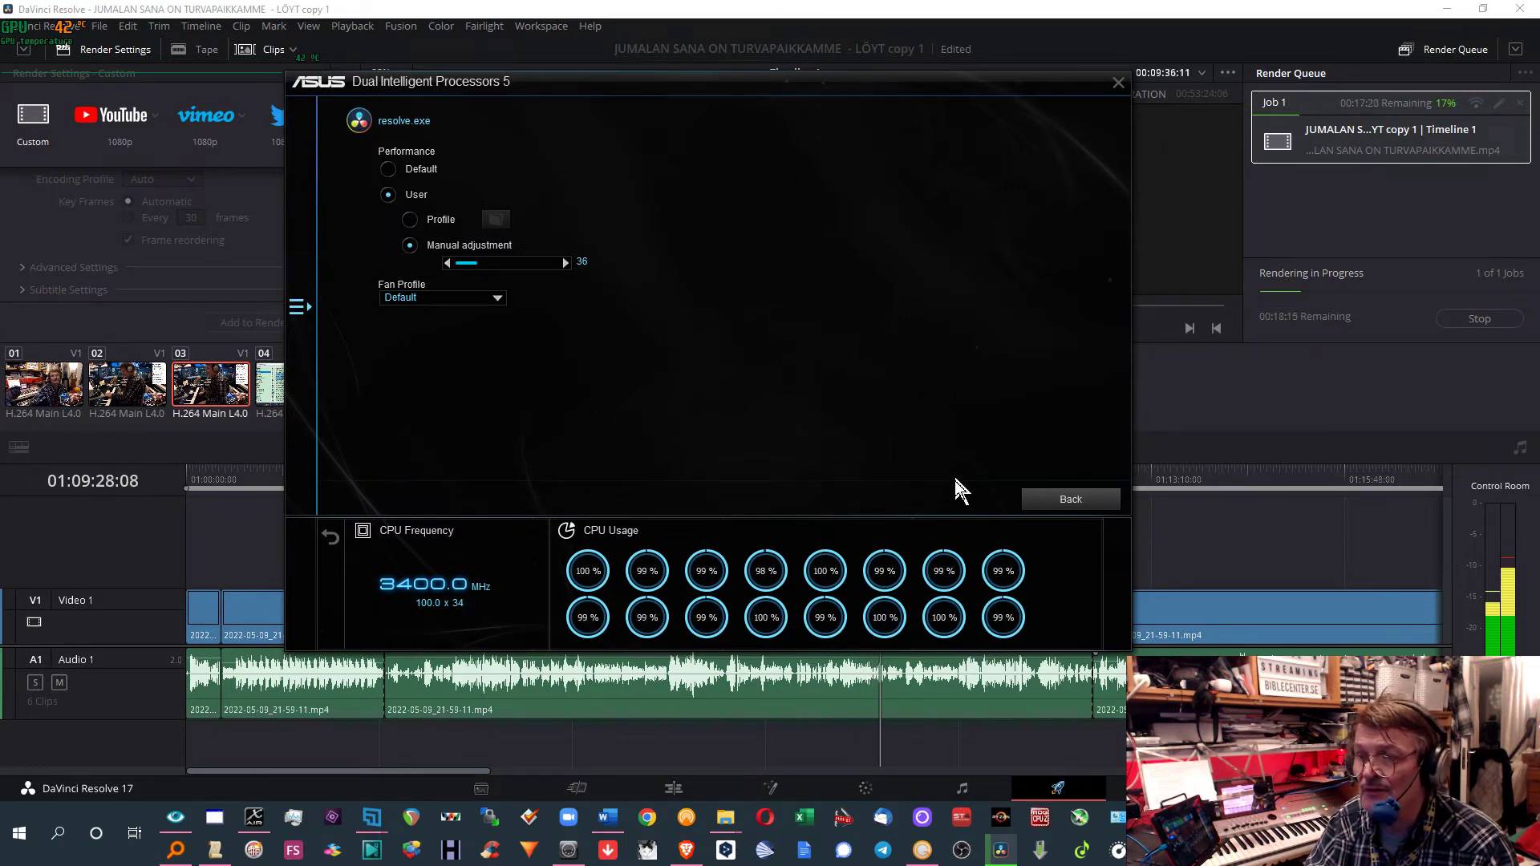
Apply the Turbo App priority settings and close the Dual Intelligent Processors 5 window
left_click(1058, 495)
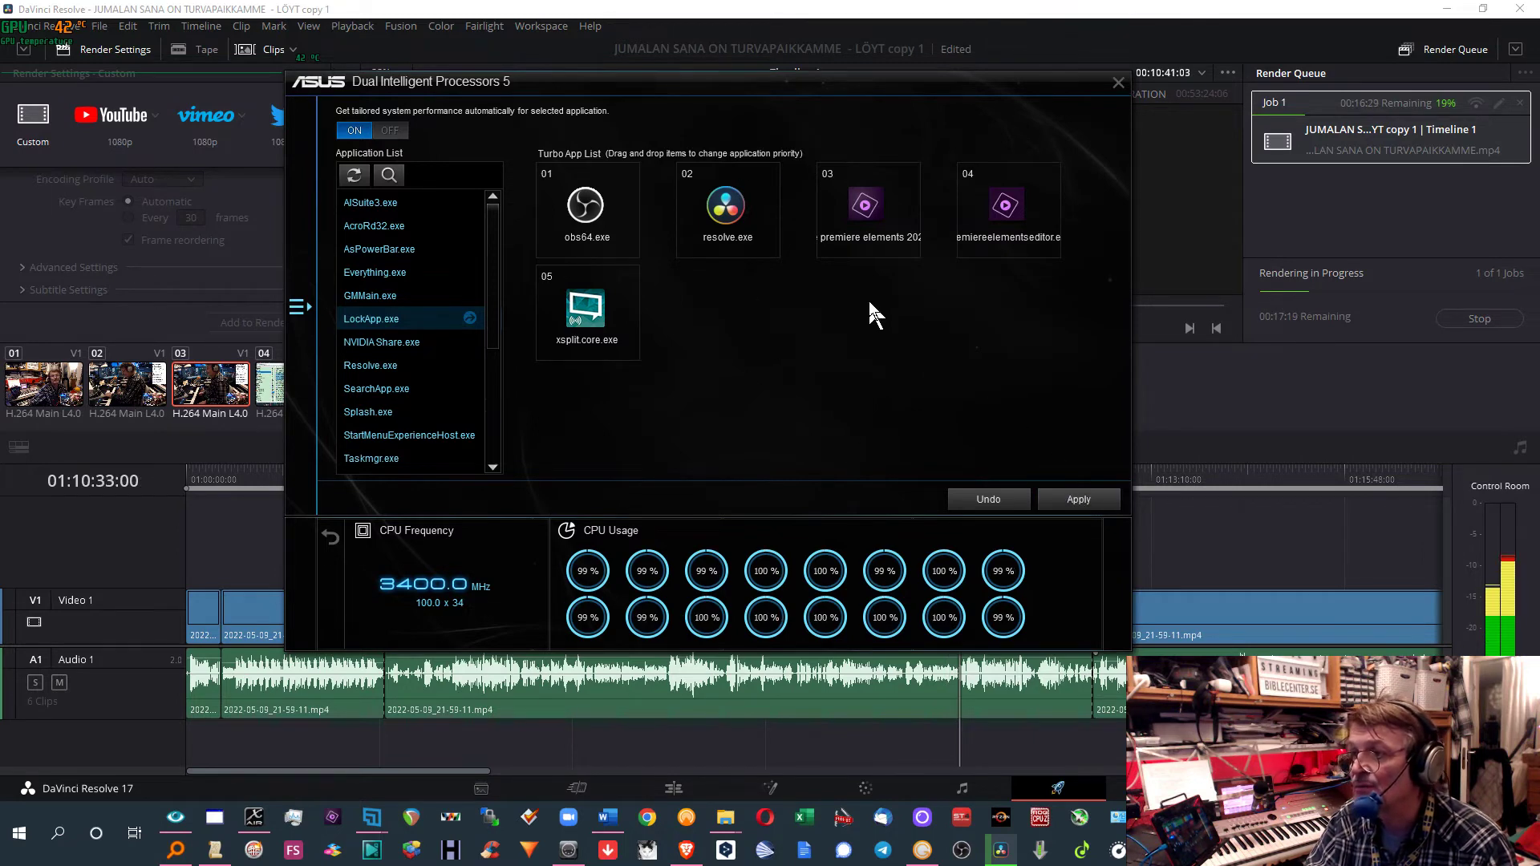
left_click(1079, 500)
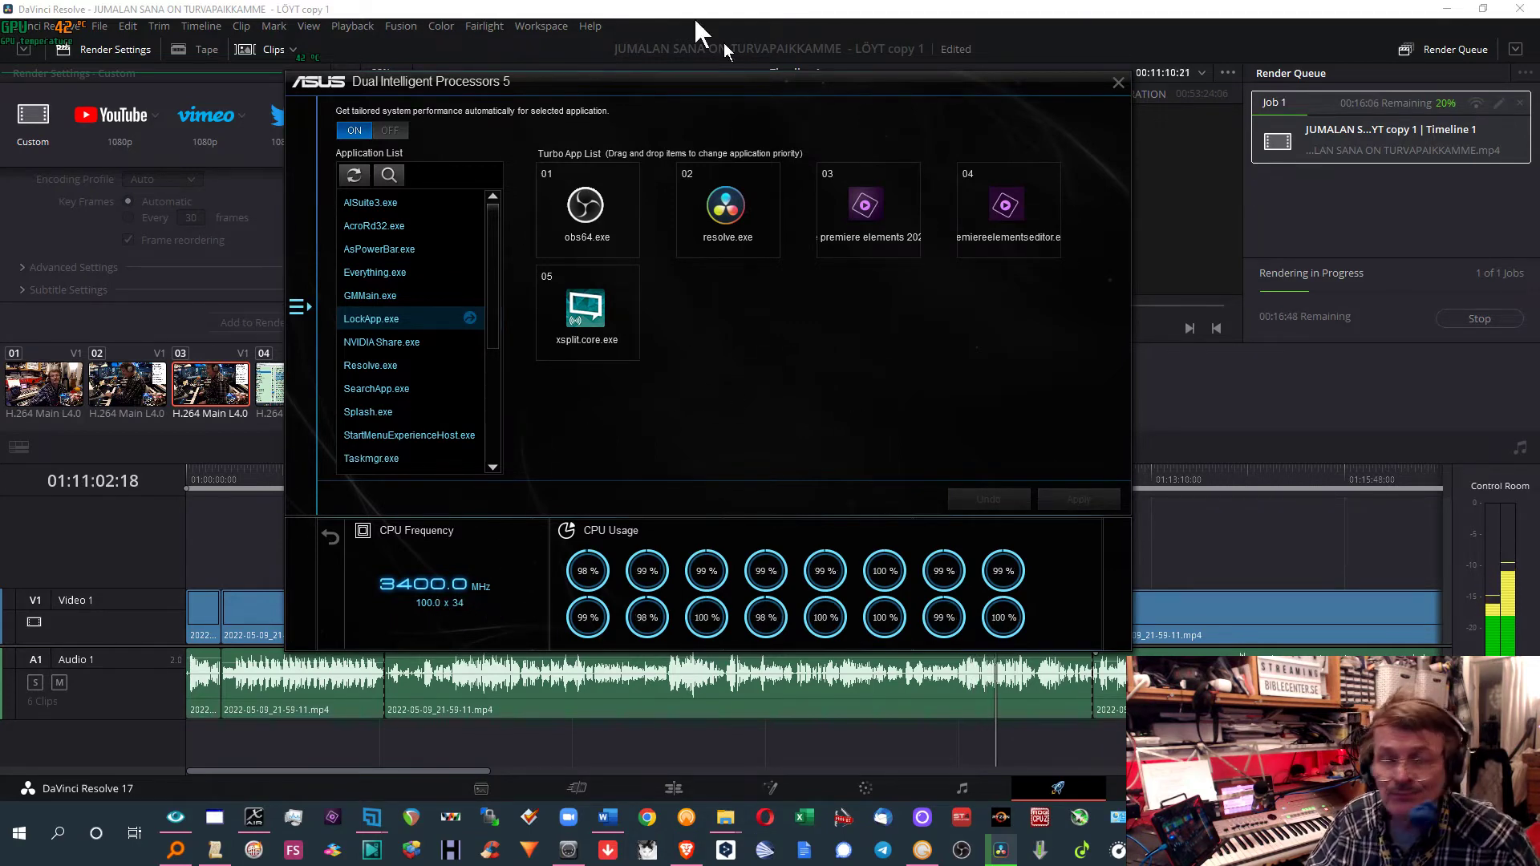
left_click(1118, 82)
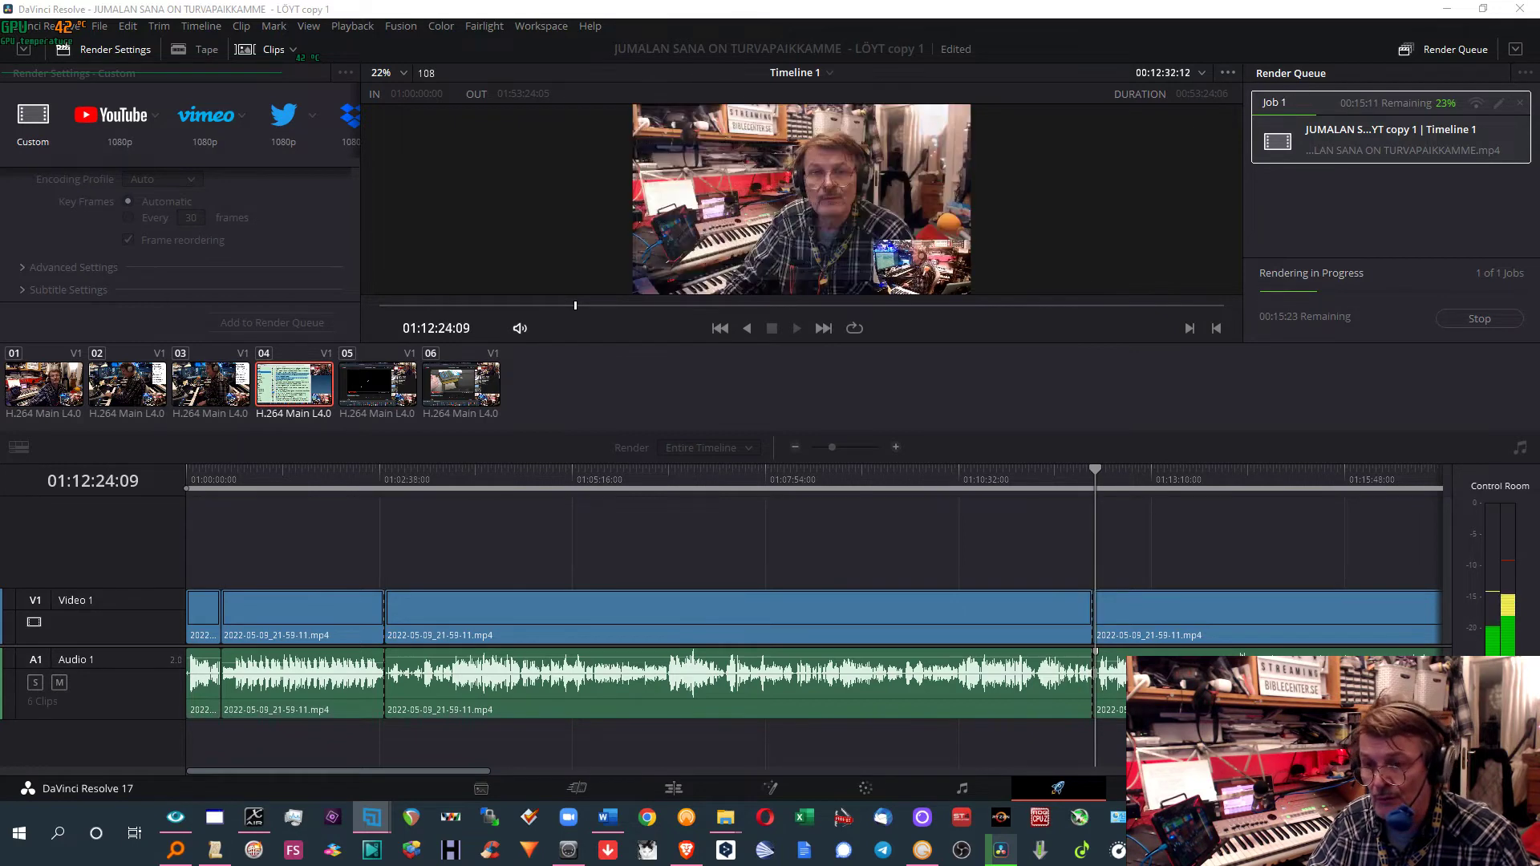
left_click(62, 839)
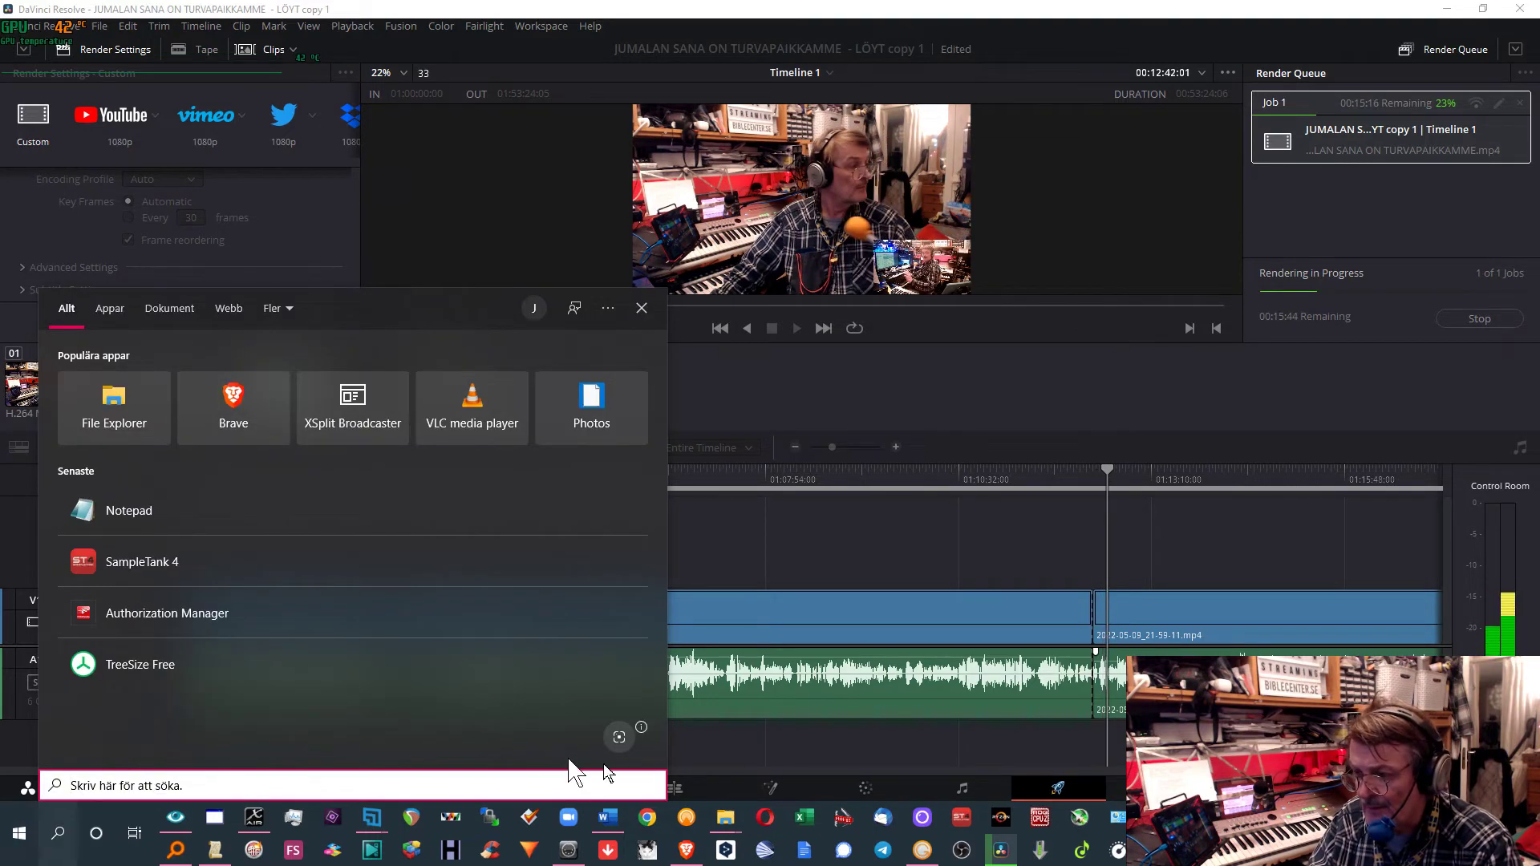
Bring Brave with YouTube to the front from the Start menu's Popular apps
left_click(686, 849)
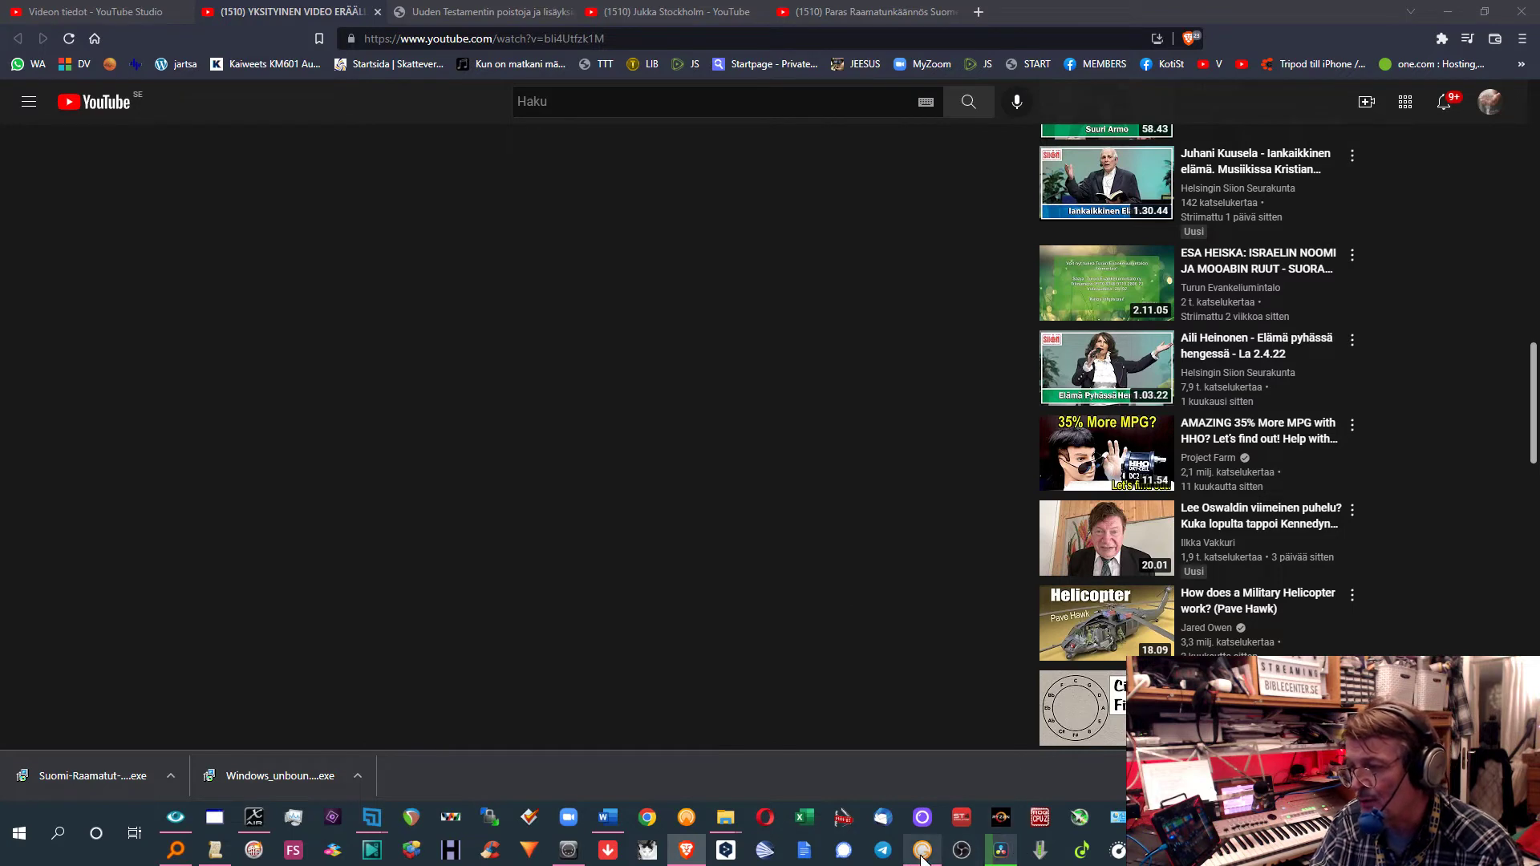
Load avs4you.com in a new Brave tab, accepting the address autocomplete
mouse_move(924, 857)
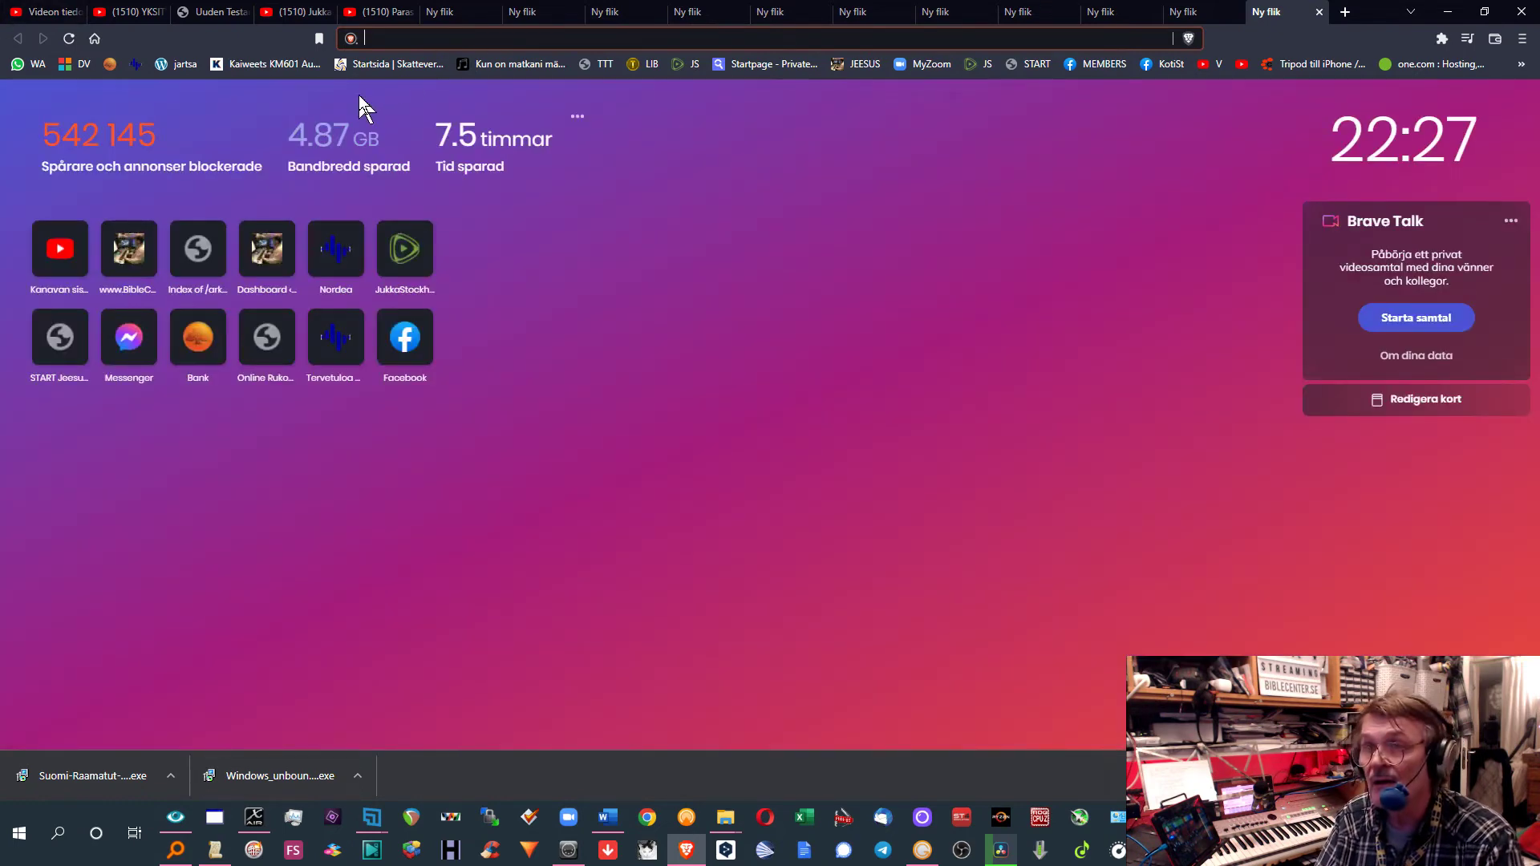
type("avs")
key("Right")
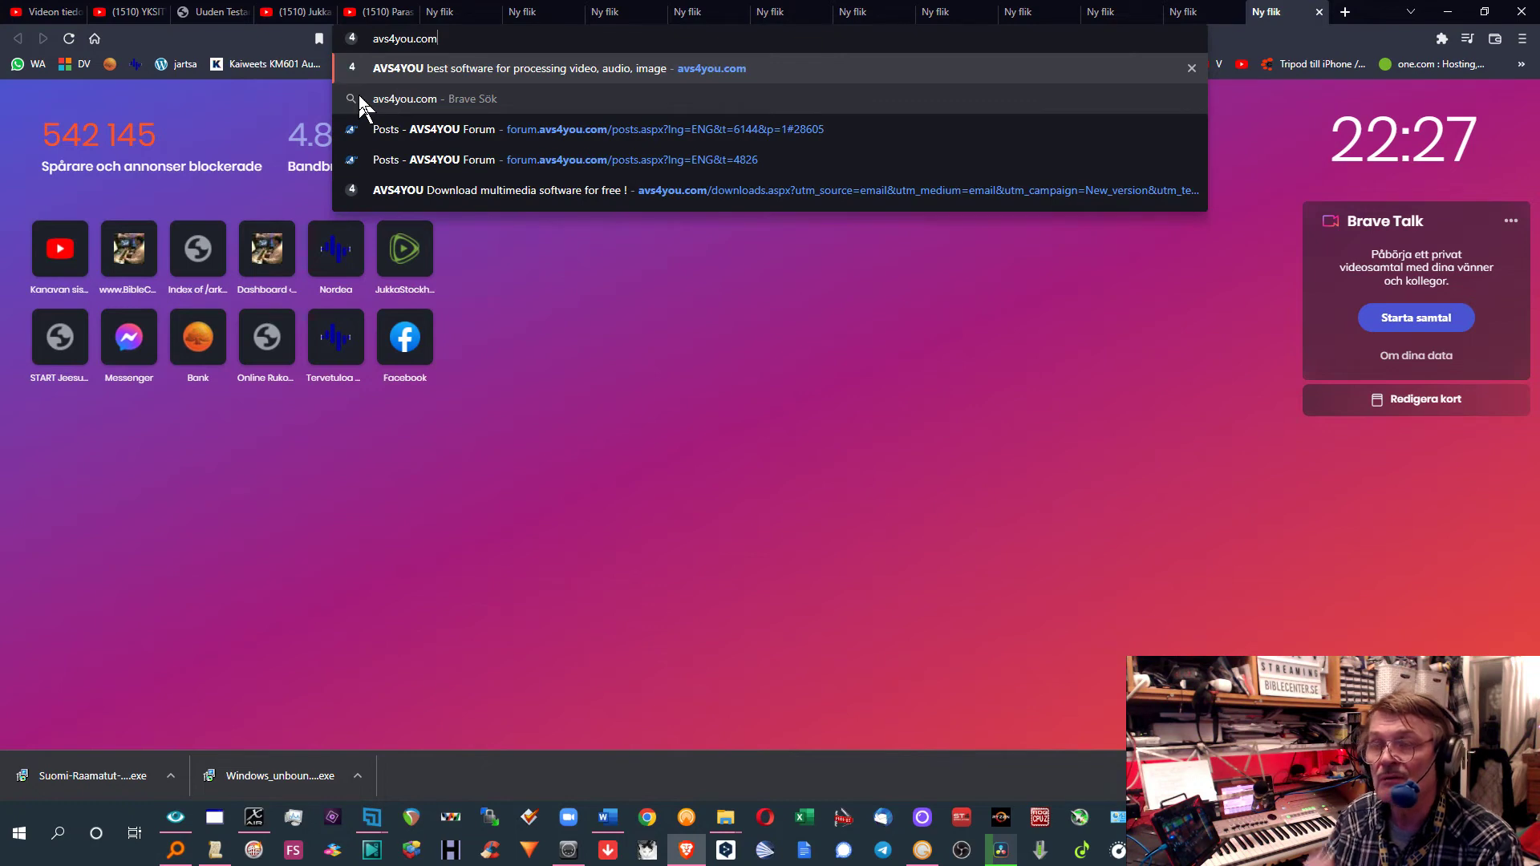
key("Return")
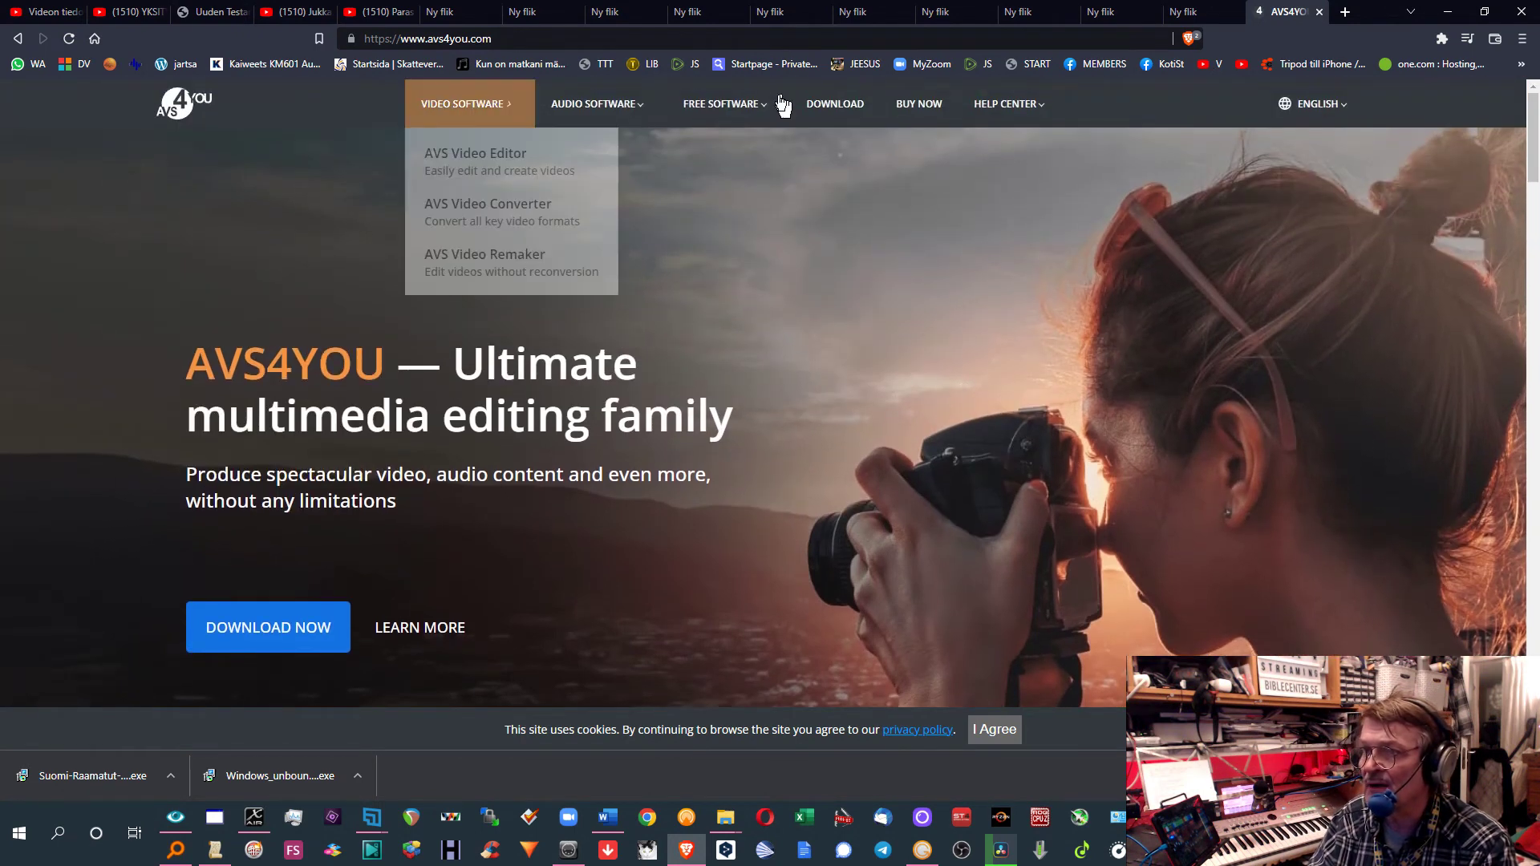
Browse the Video, Audio and Free Software menus and home page, then open BUY NOW pricing
mouse_move(689, 113)
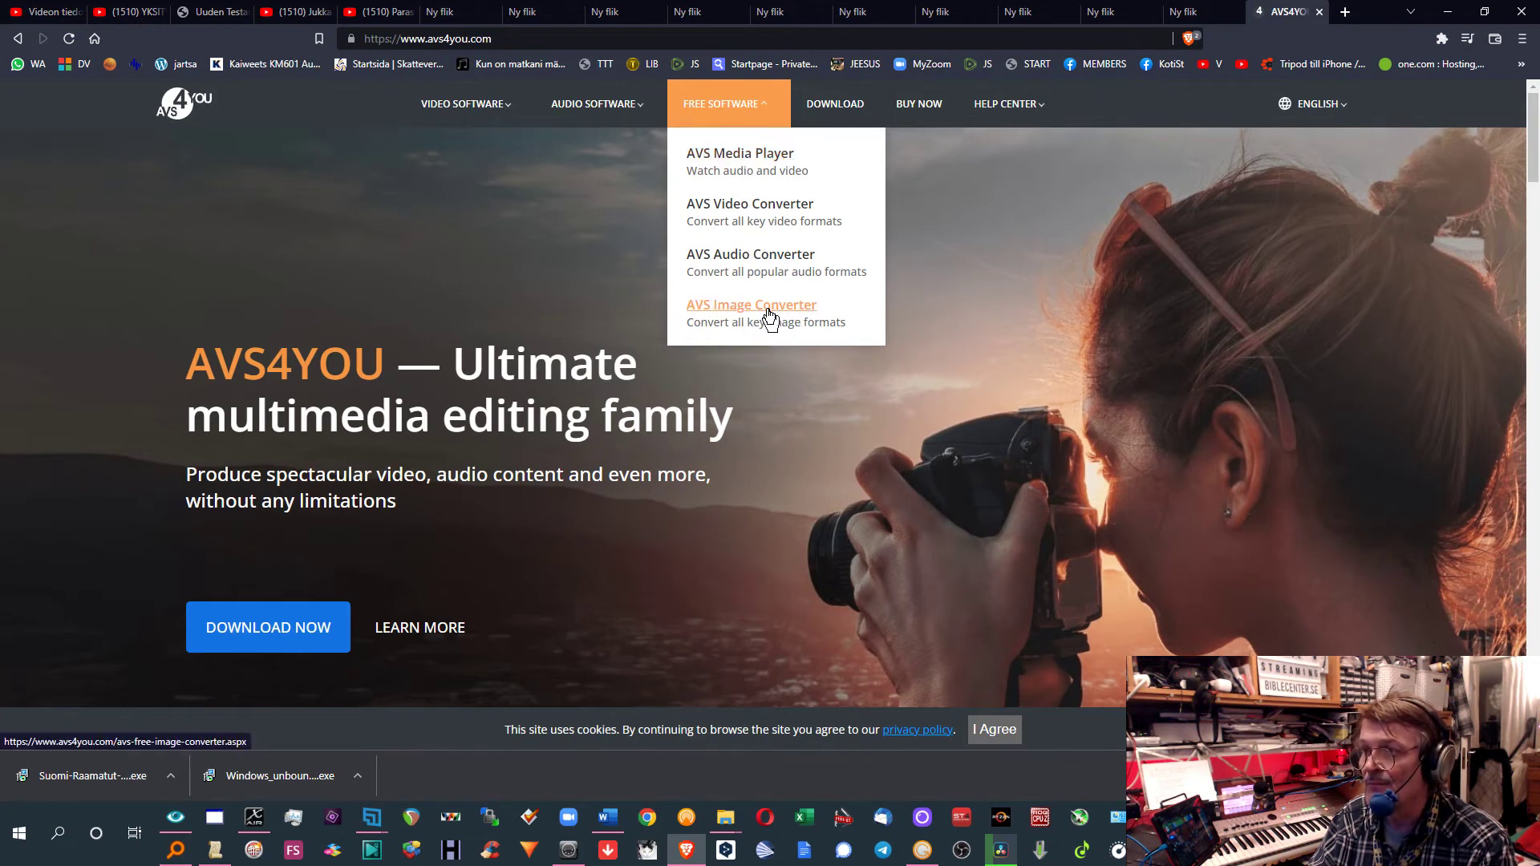
mouse_move(589, 102)
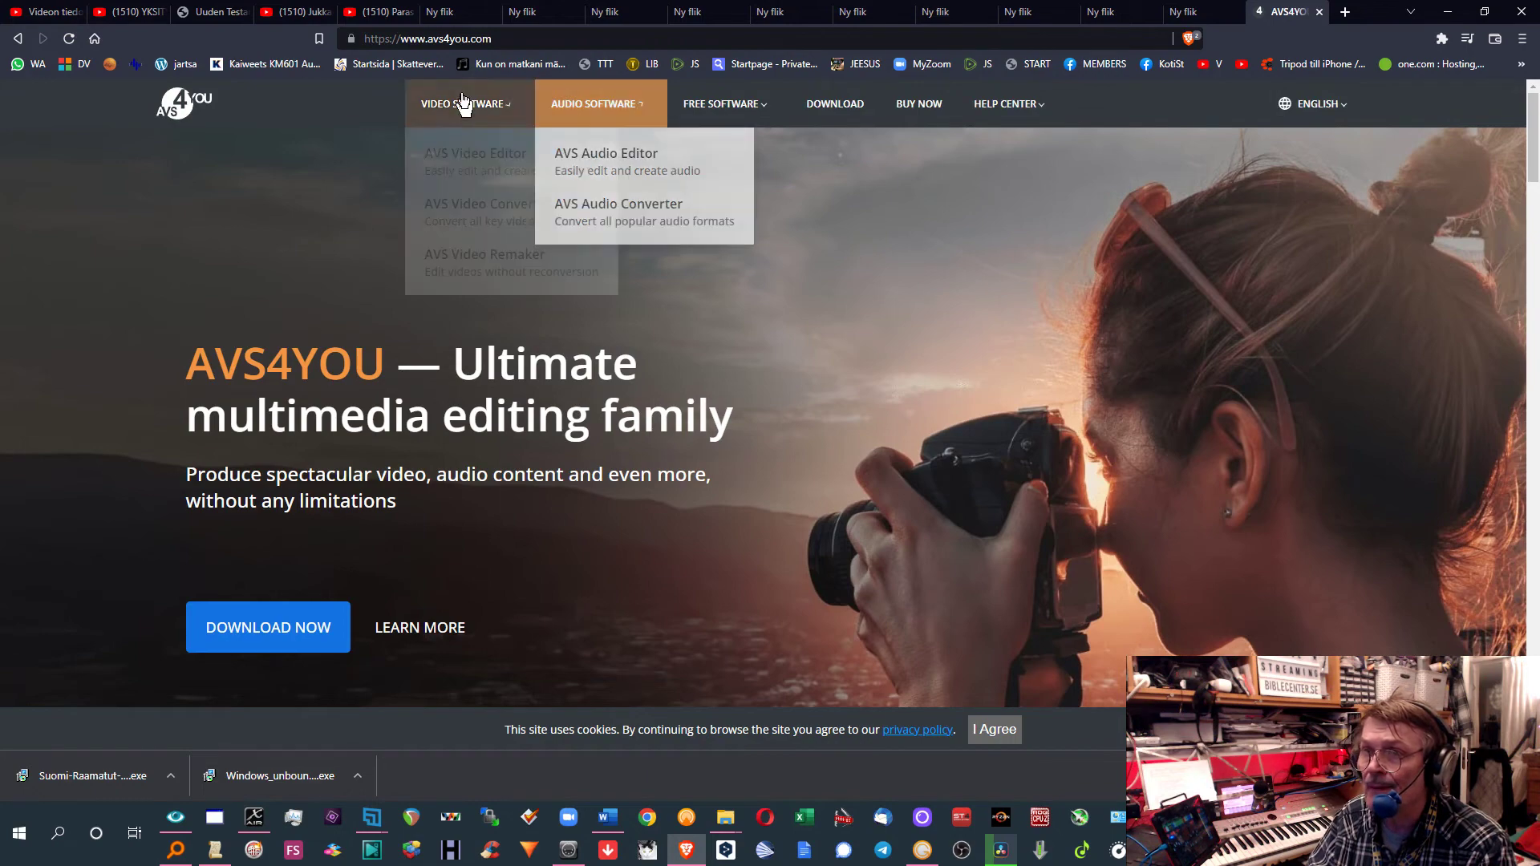
mouse_move(472, 108)
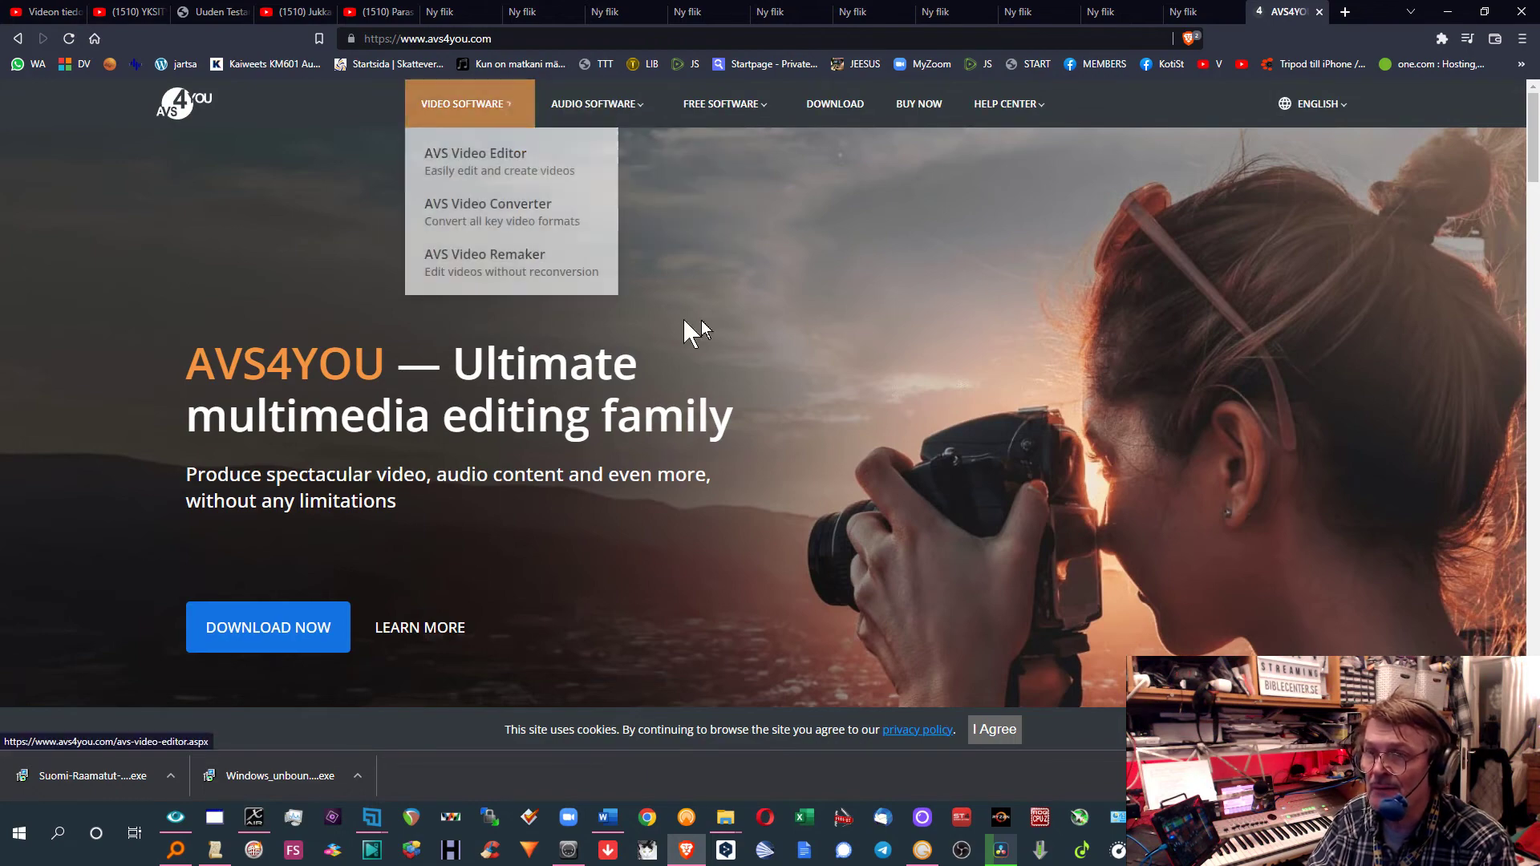
scroll(499, 303, "down", 4)
scroll(521, 367, "down", 5)
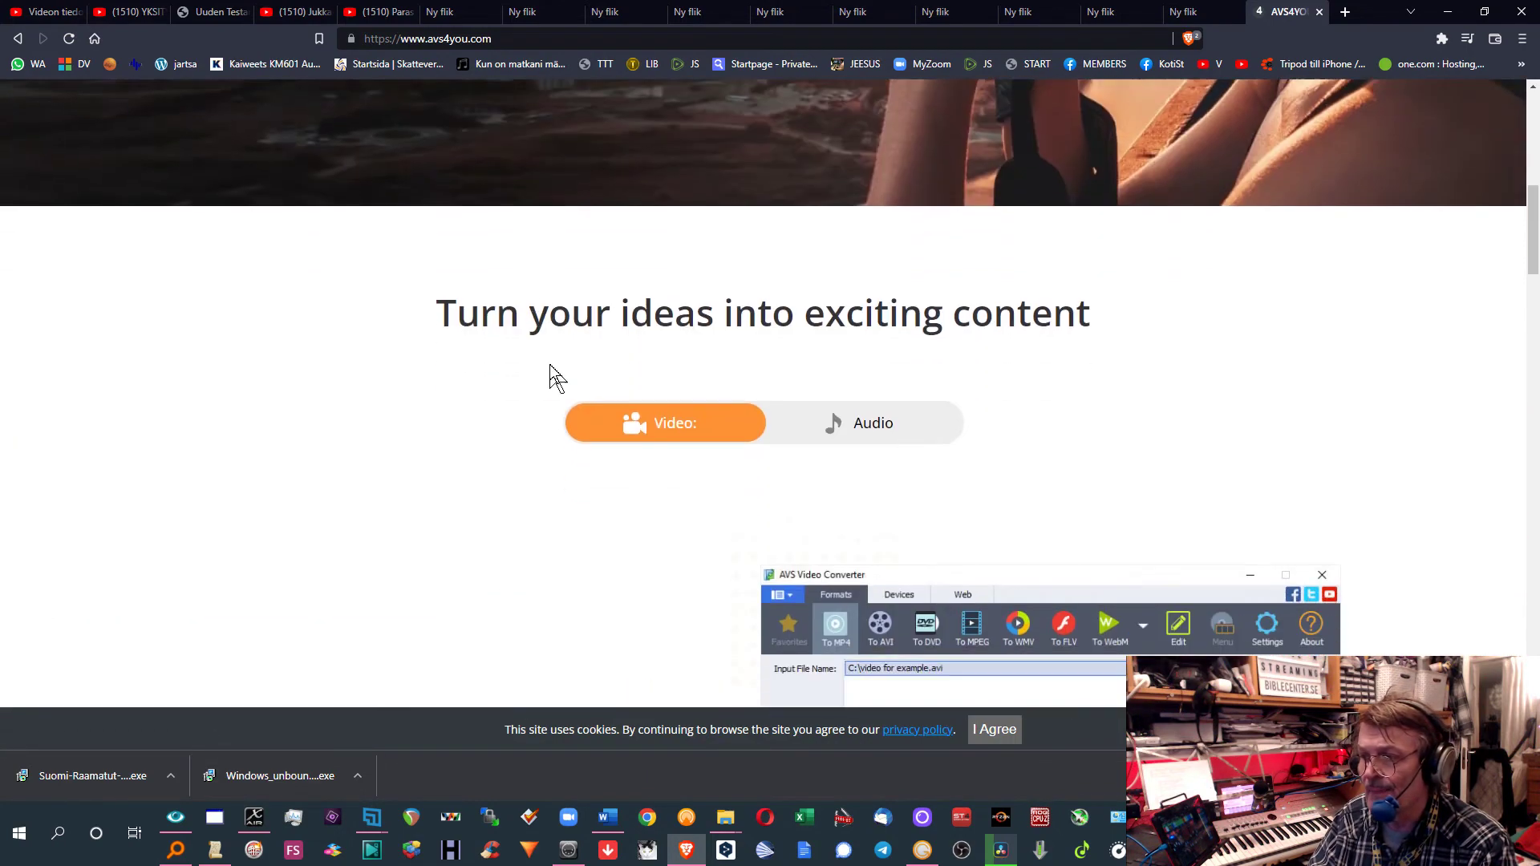
scroll(514, 337, "down", 2)
scroll(513, 325, "down", 4)
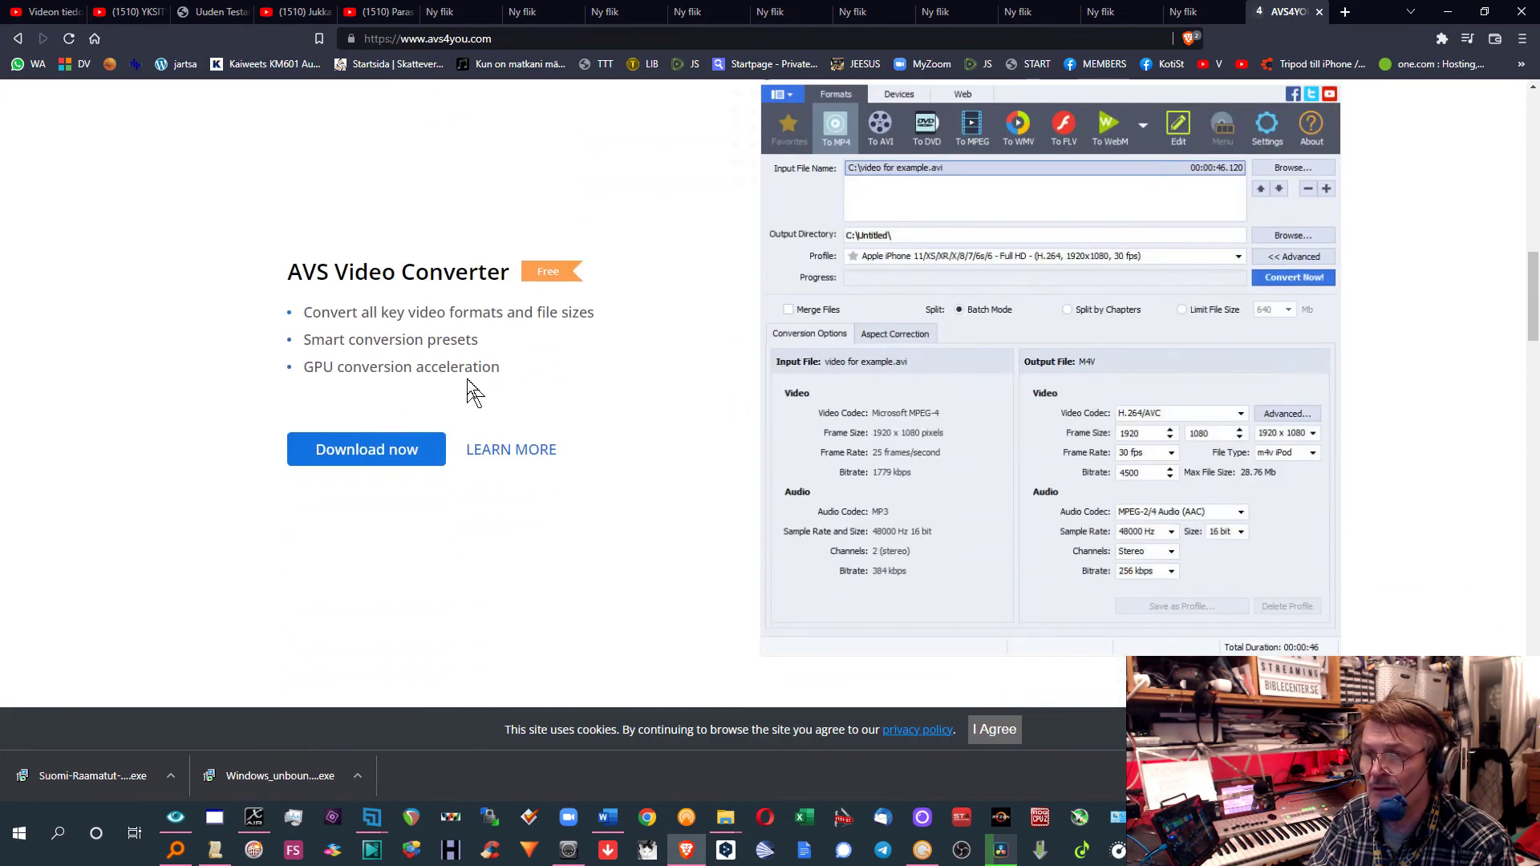
scroll(467, 378, "up", 5)
scroll(539, 323, "up", 6)
scroll(478, 262, "up", 4)
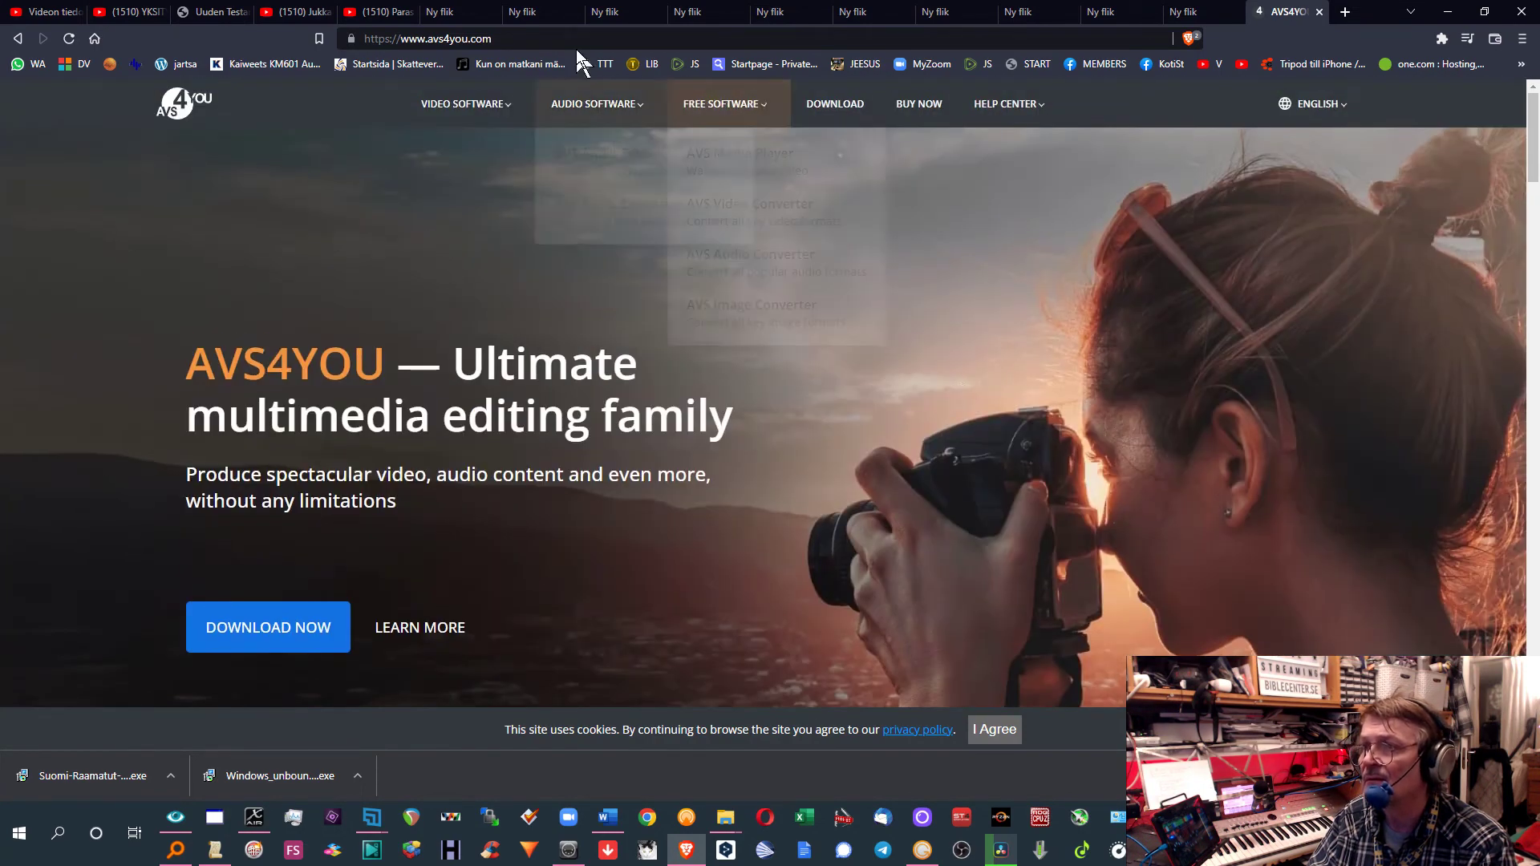
left_click(936, 108)
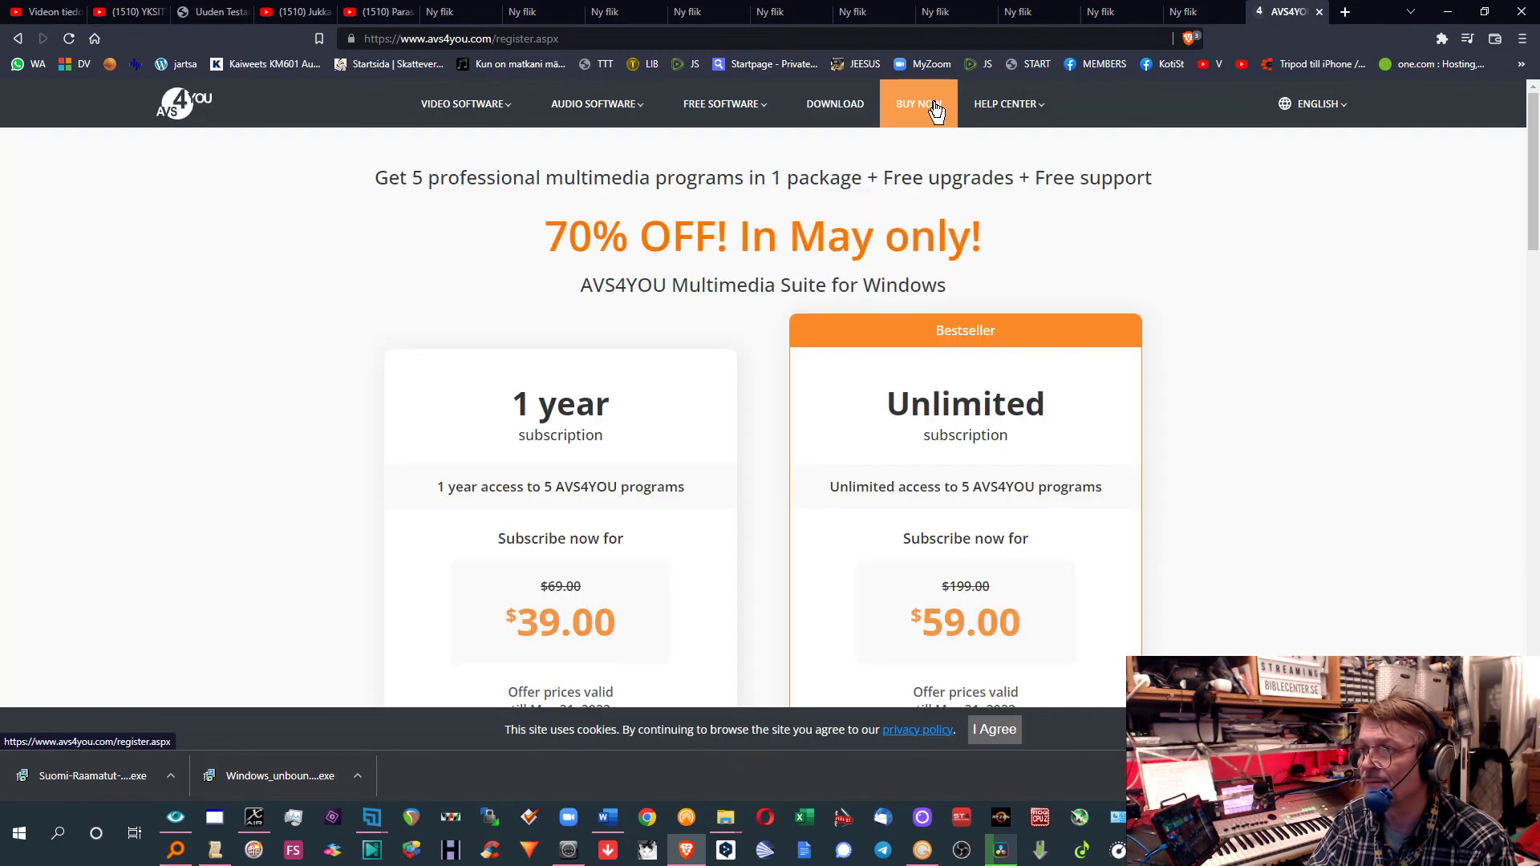
scroll(409, 295, "down", 2)
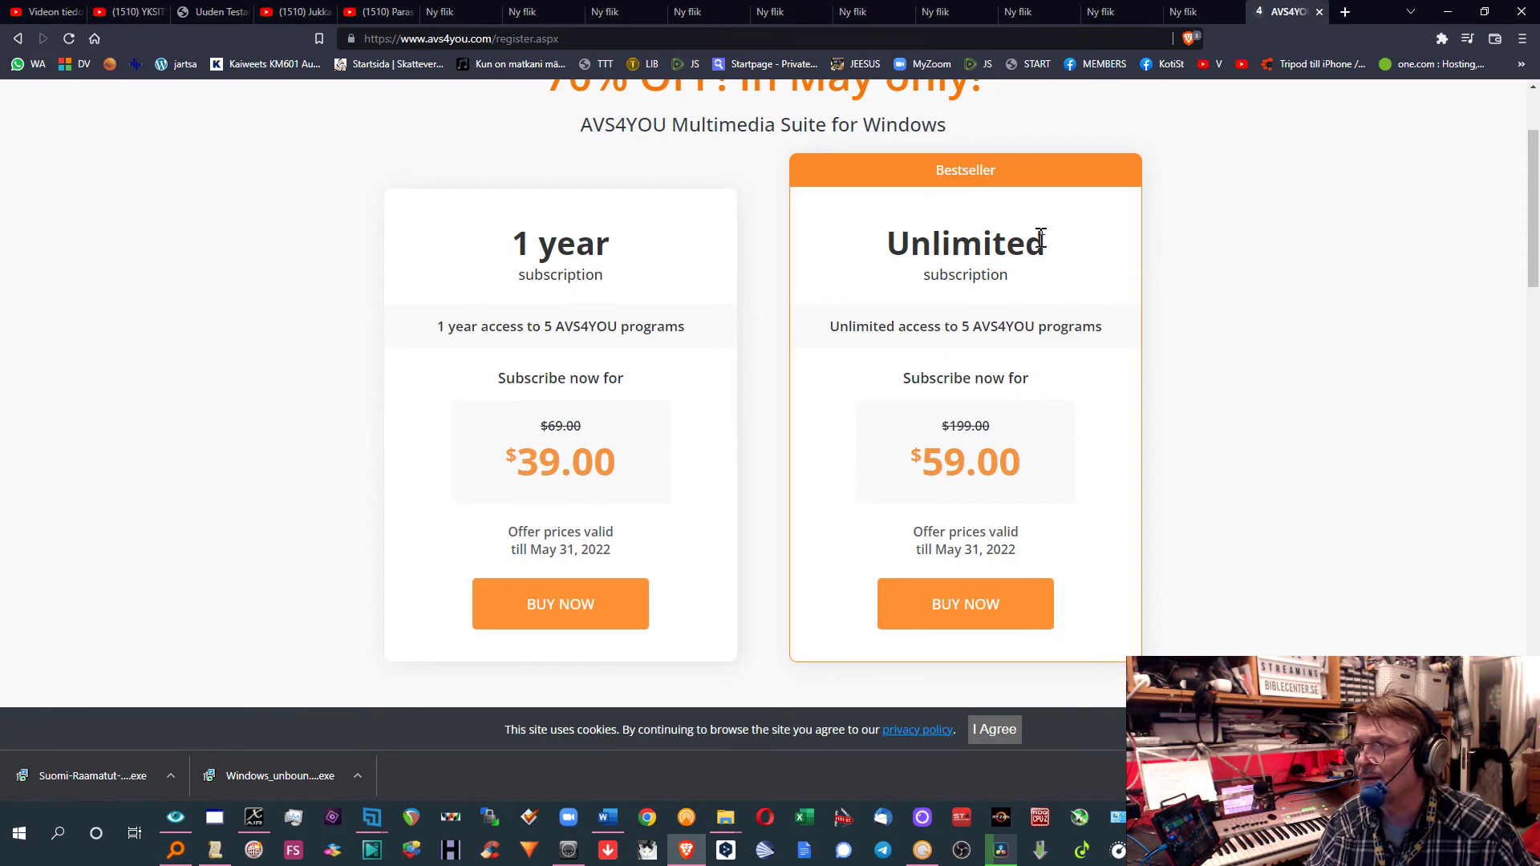
left_click_drag(1043, 247, 891, 254)
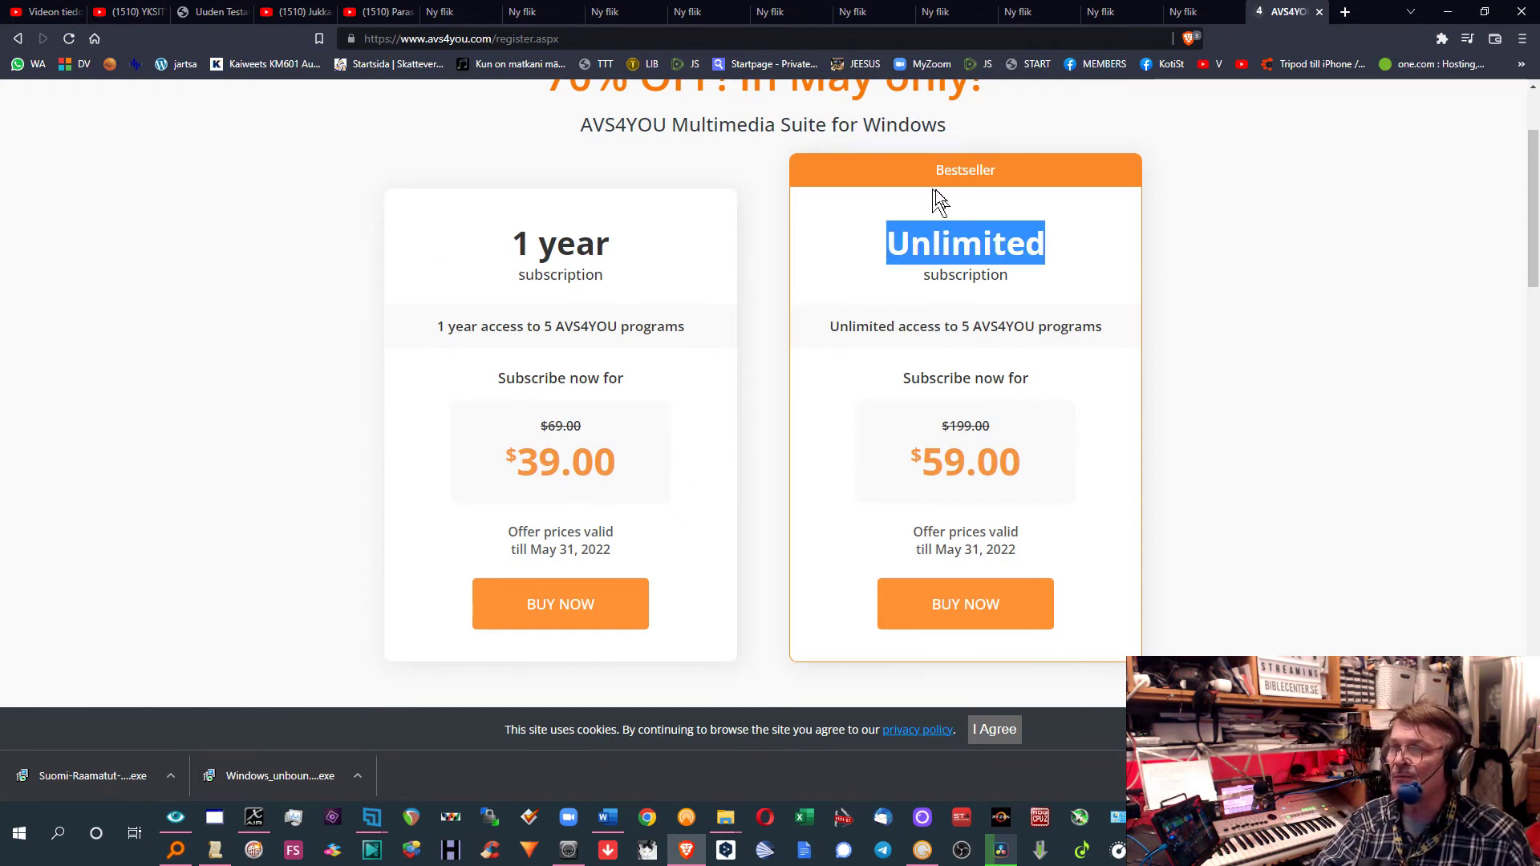
left_click(1041, 245)
left_click_drag(1024, 249, 885, 241)
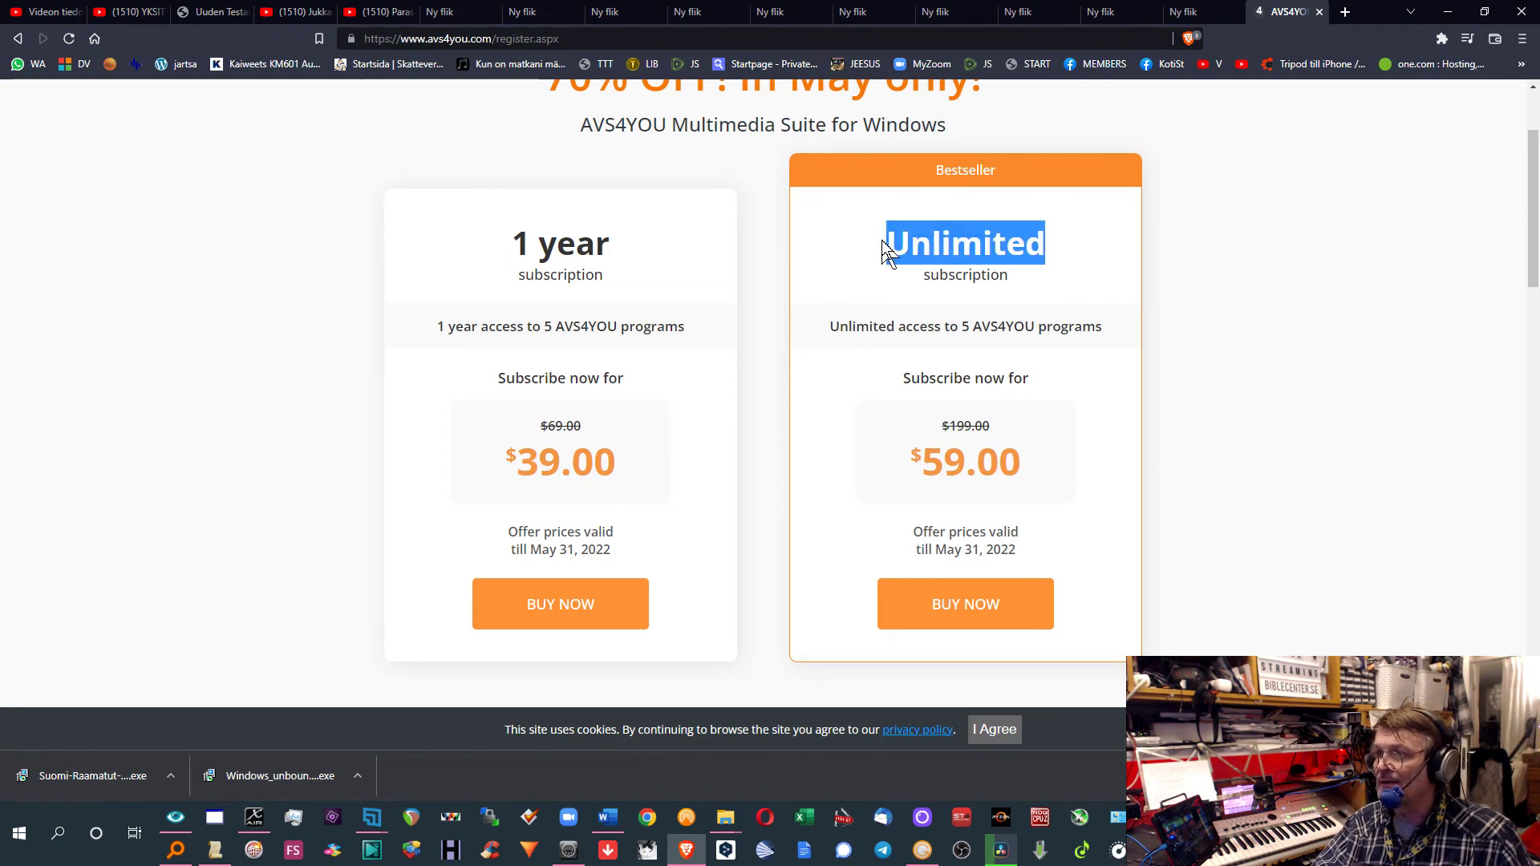
left_click(1057, 398)
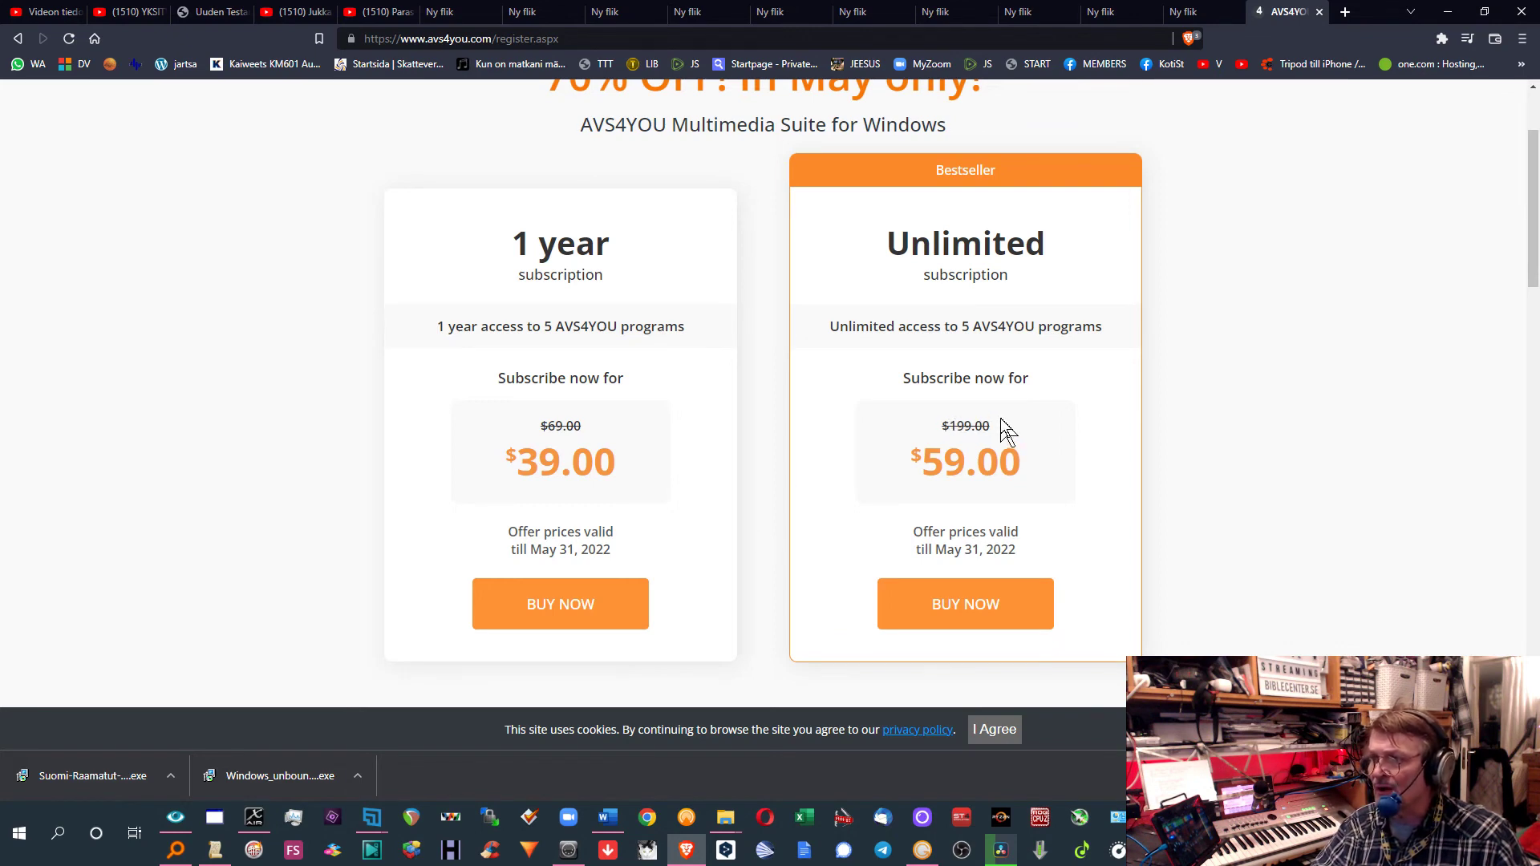
left_click_drag(1021, 466, 949, 465)
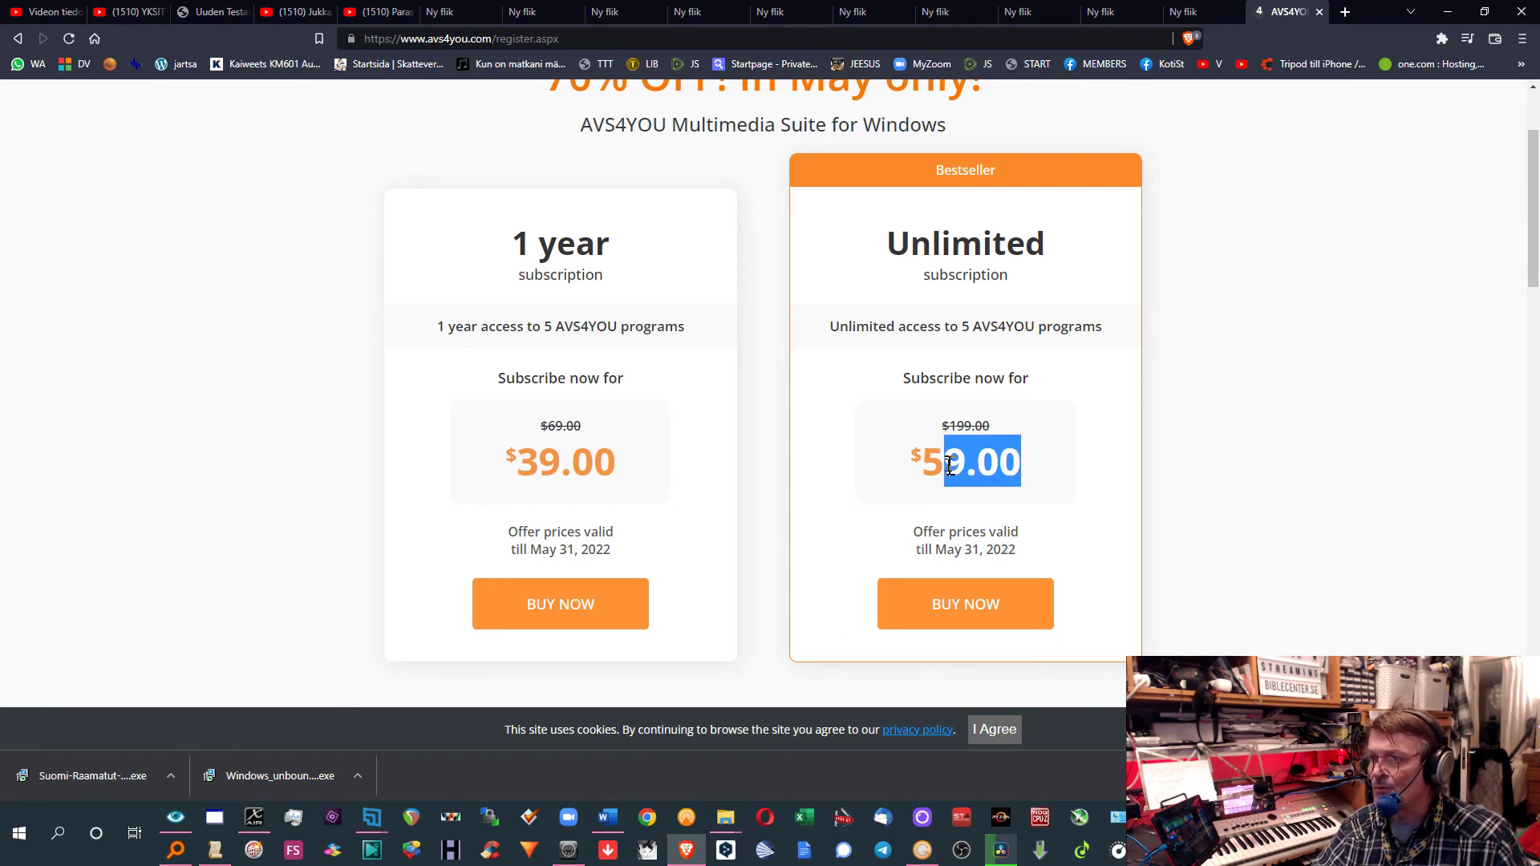
left_click(1074, 526)
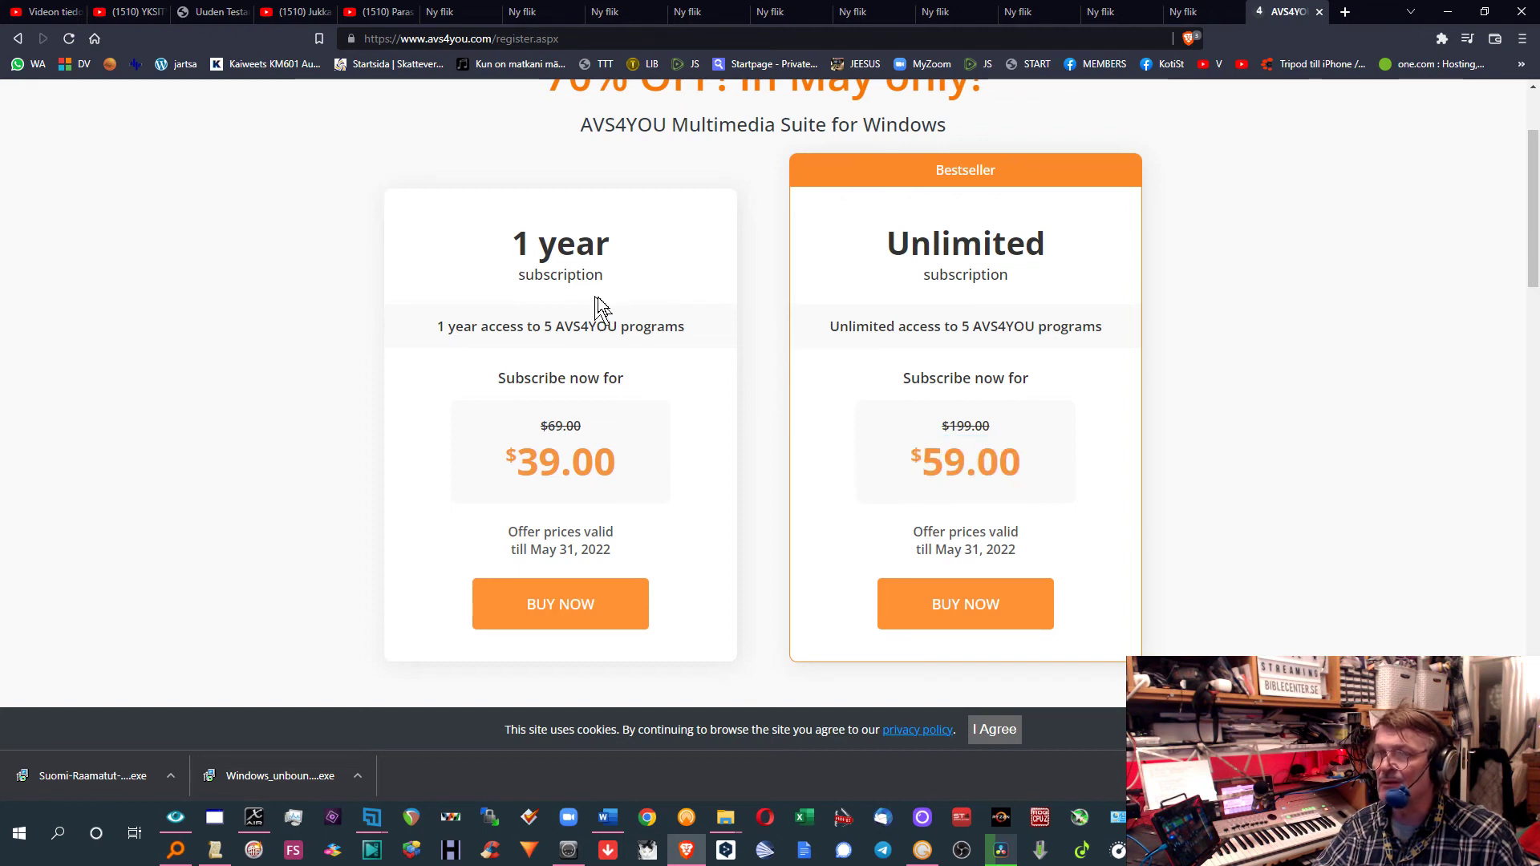
scroll(189, 315, "up", 2)
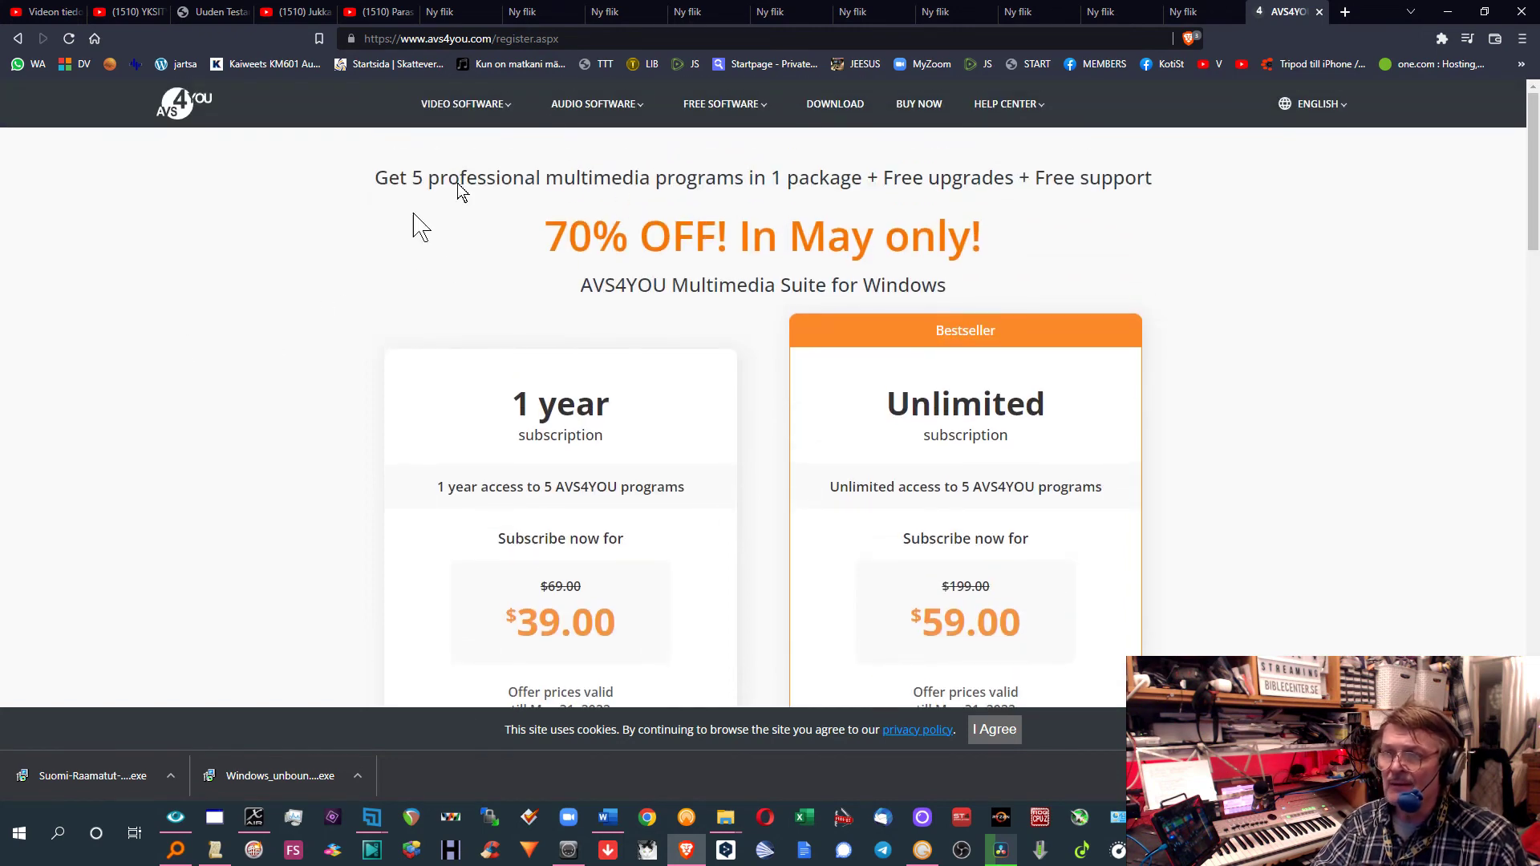
mouse_move(722, 109)
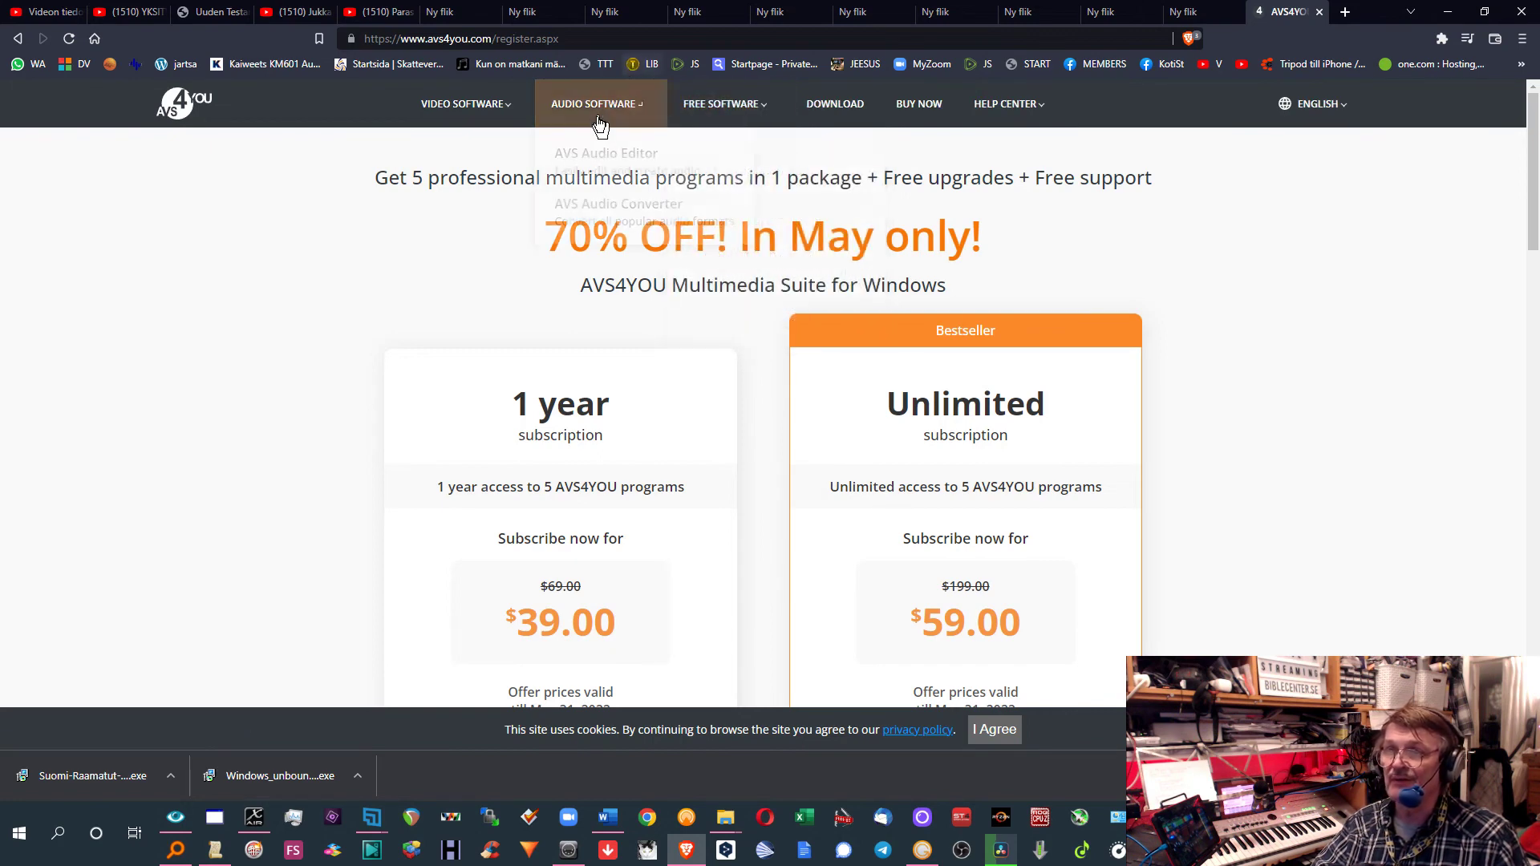
mouse_move(469, 108)
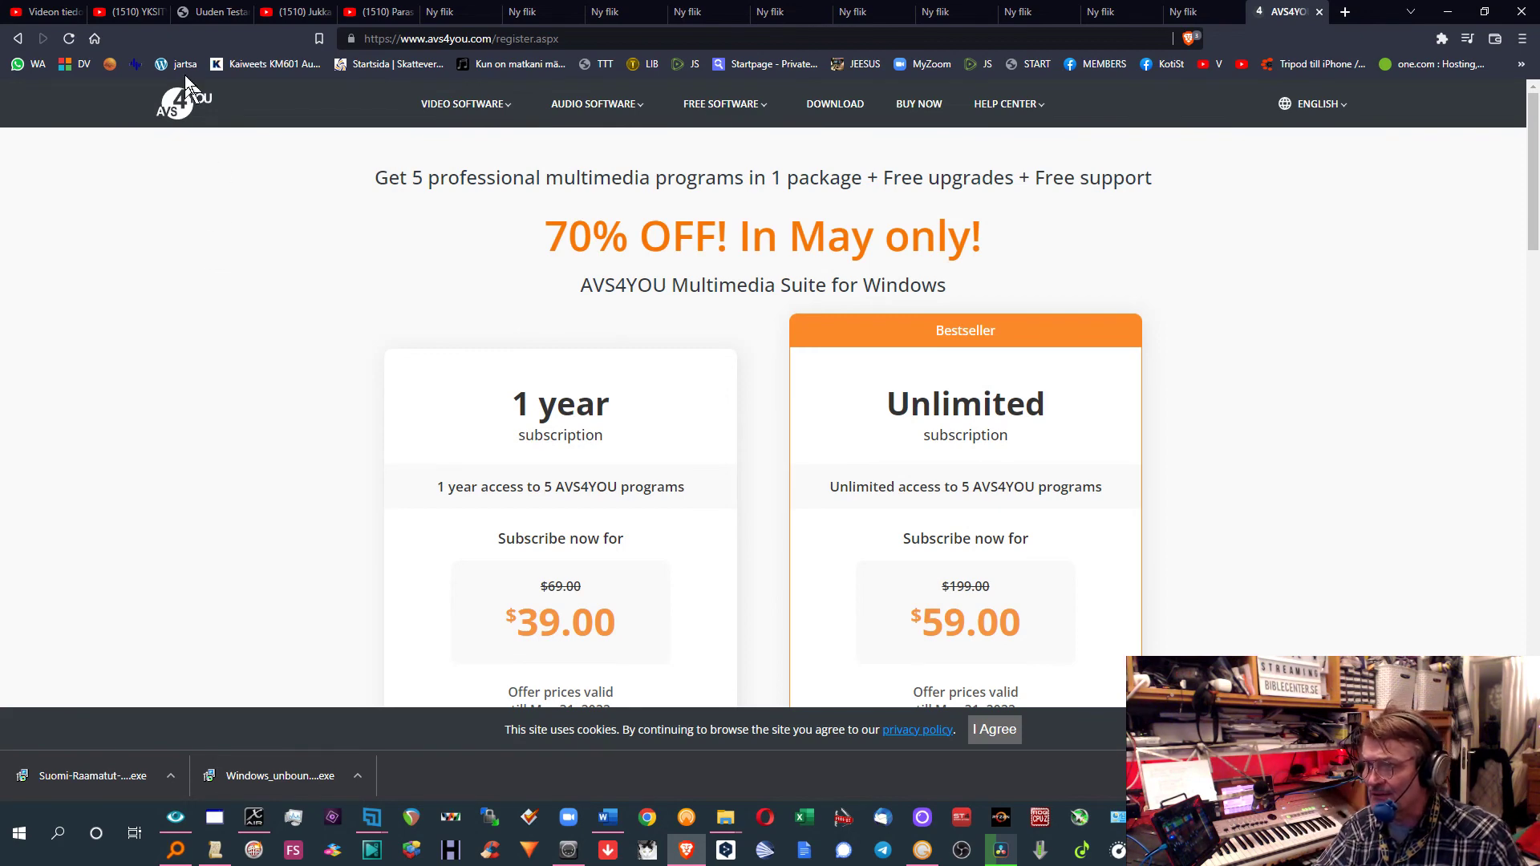
scroll(539, 171, "down", 1)
scroll(506, 299, "down", 8)
scroll(494, 337, "up", 10)
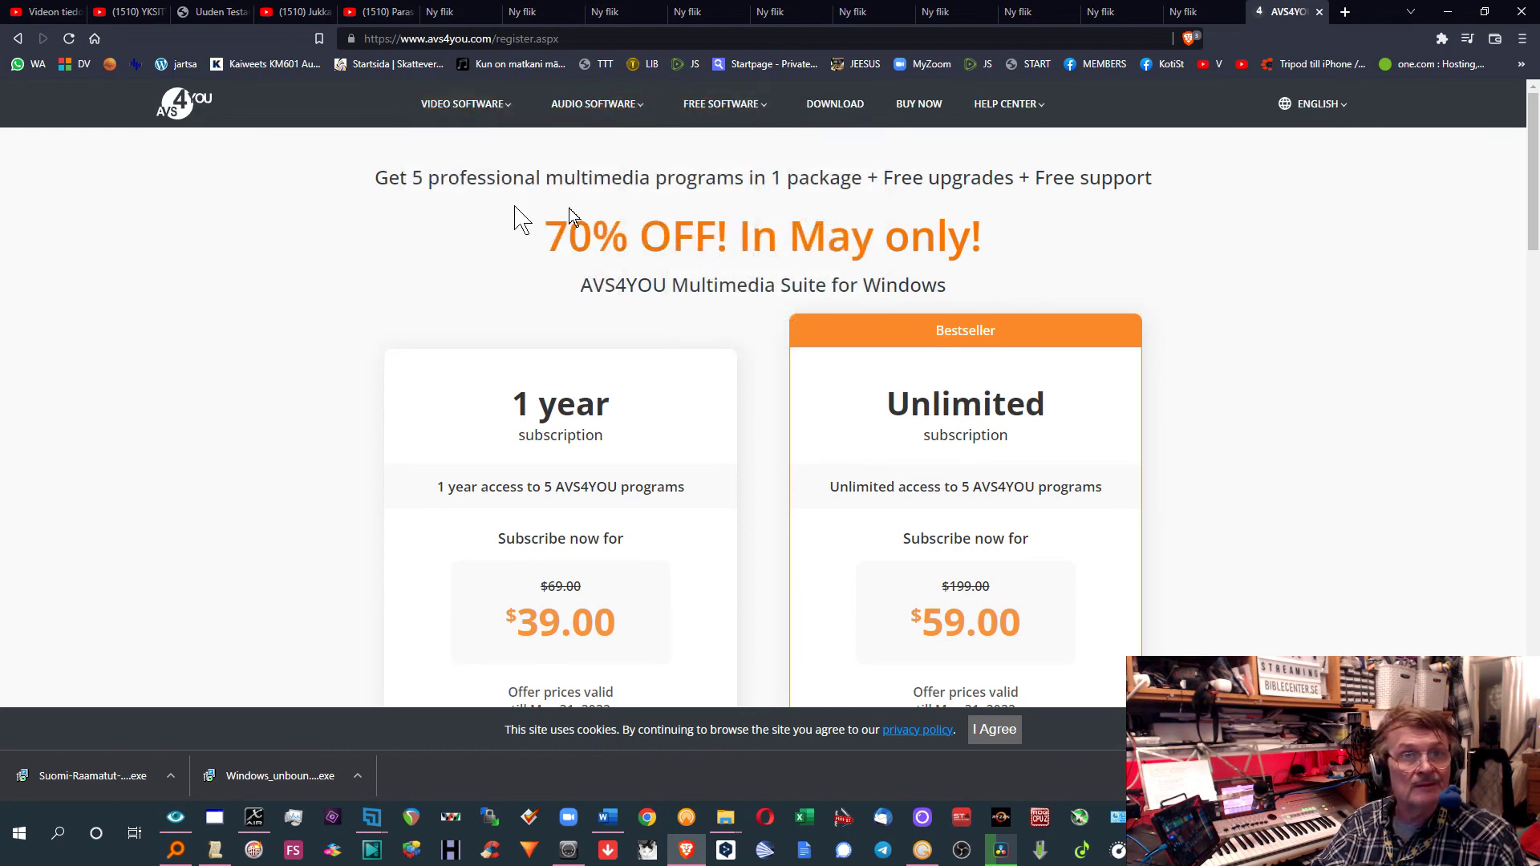
mouse_move(641, 122)
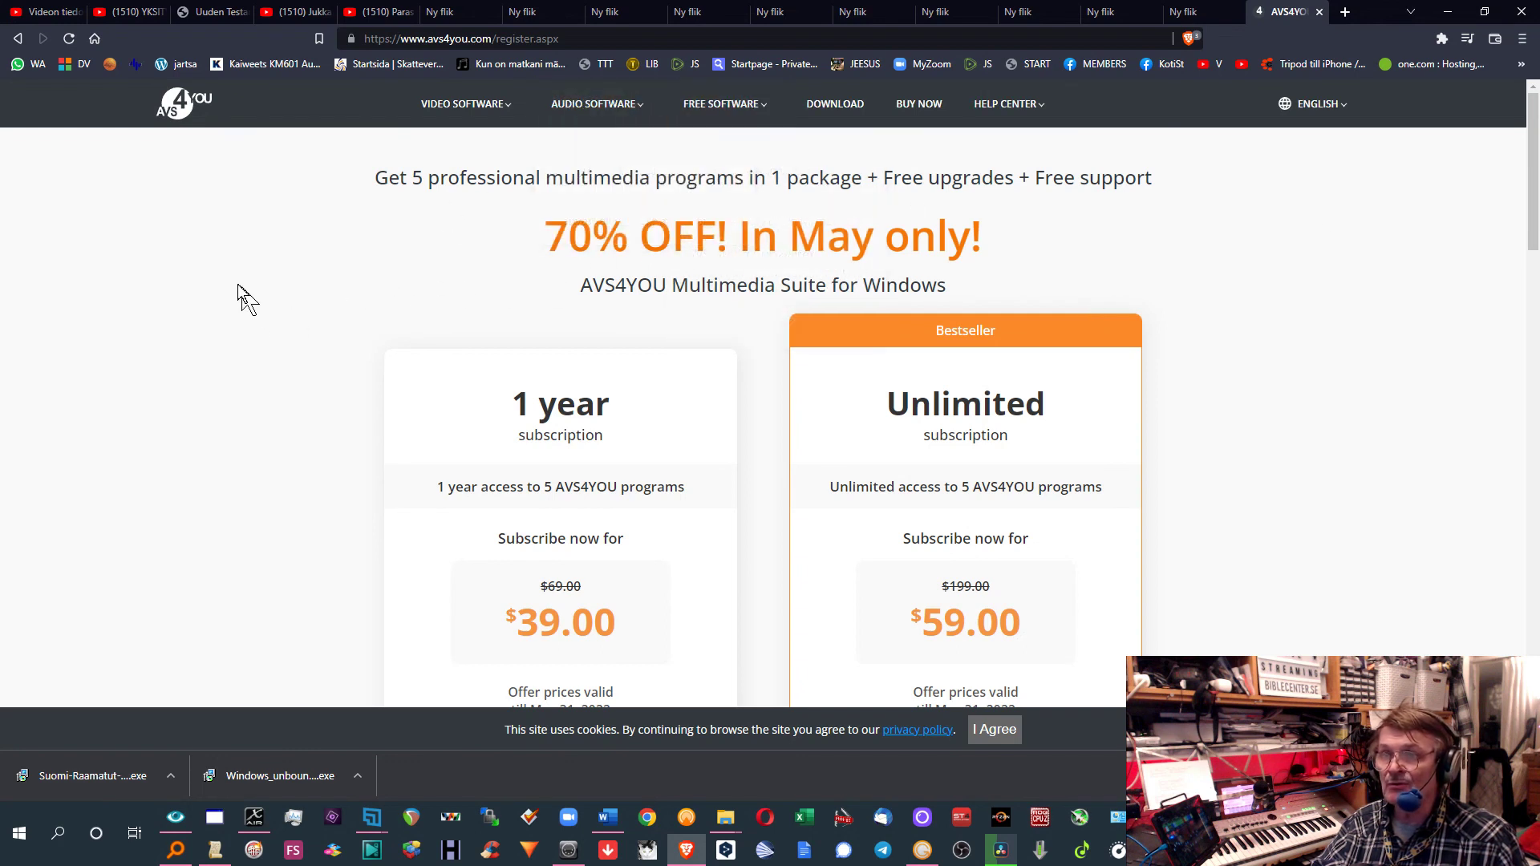